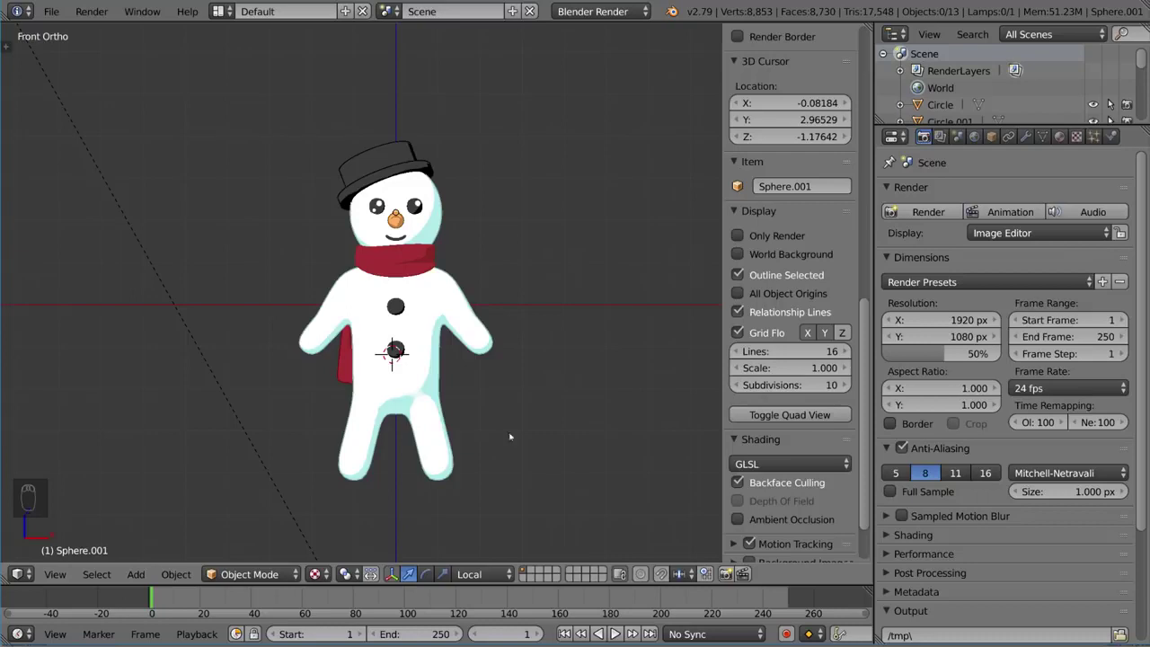
{"action": "right_click", "coordinate": [446, 317]}
{"action": "key", "text": "g"}
{"action": "right_click", "coordinate": [519, 327]}
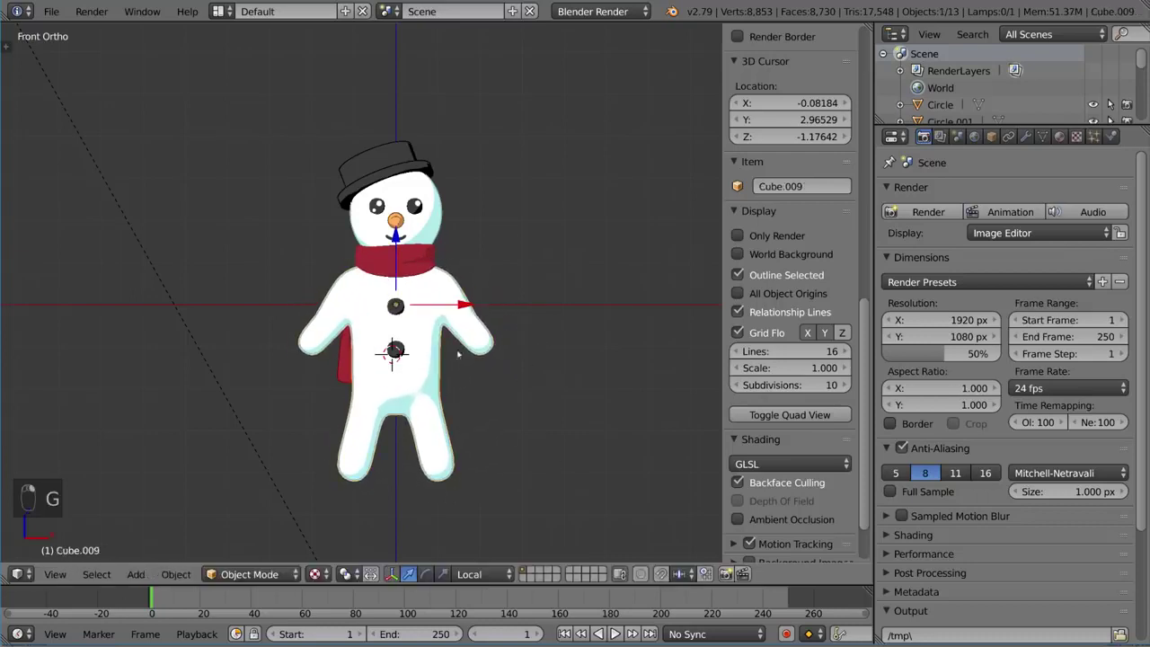
{"action": "key", "text": "a"}
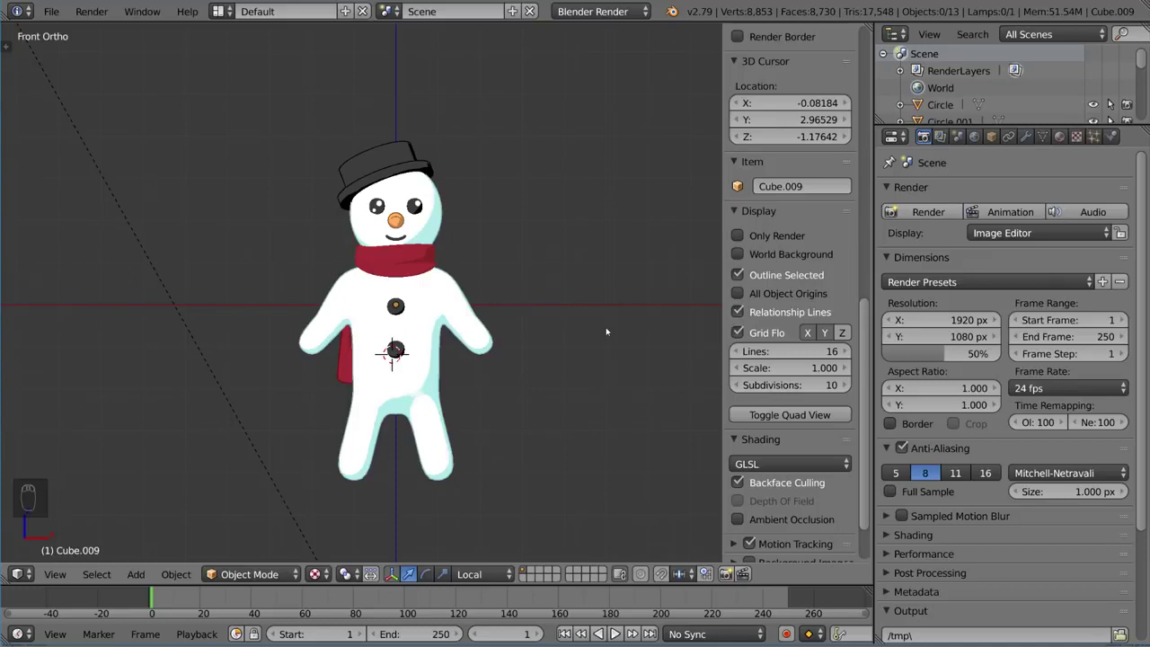
Find the Rigify add-on in the user preferences by searching "rigify", make sure it is enabled, and show its details
{"action": "key", "text": "n"}
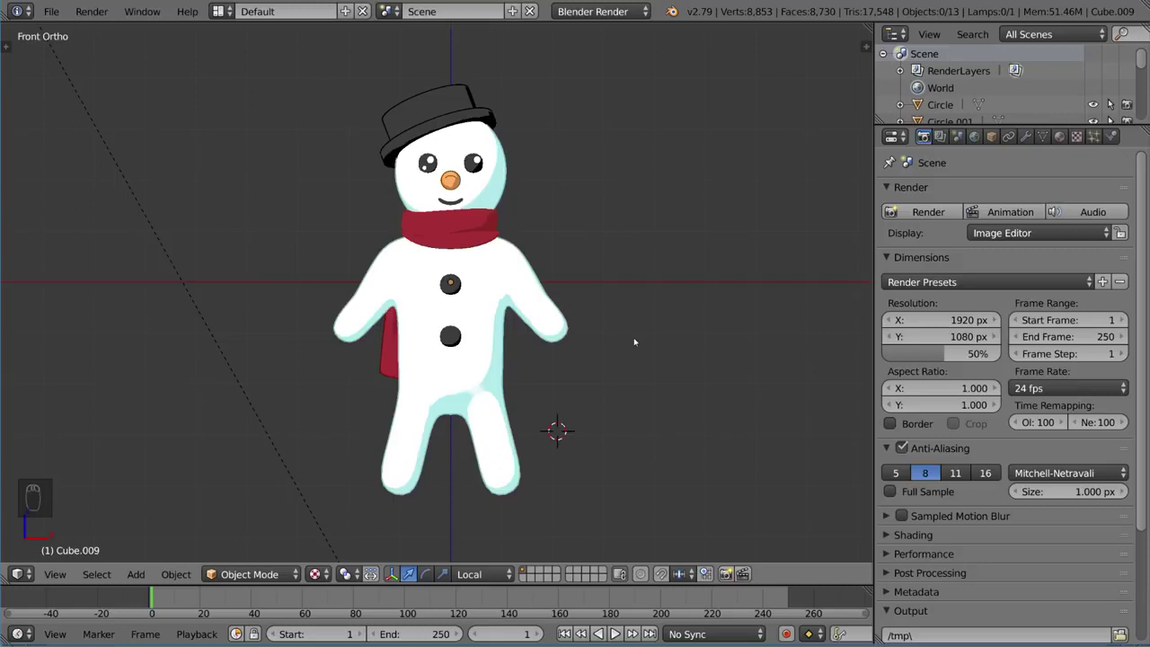
{"action": "key", "text": "ctrl+alt+u"}
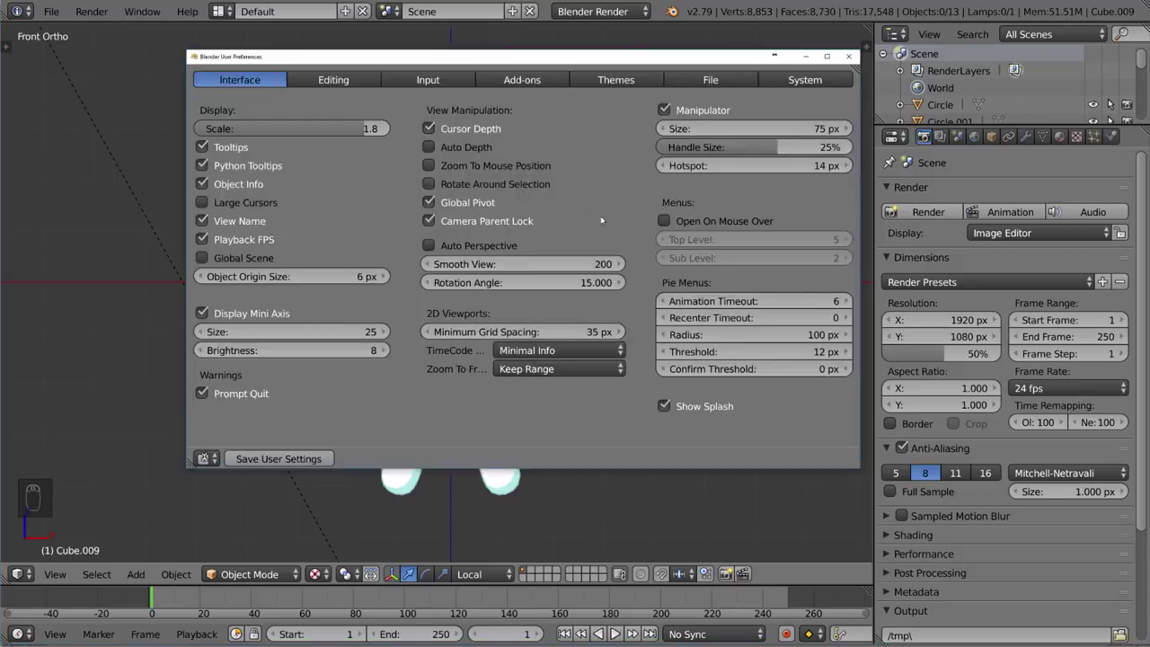
{"action": "left_click", "coordinate": [525, 80]}
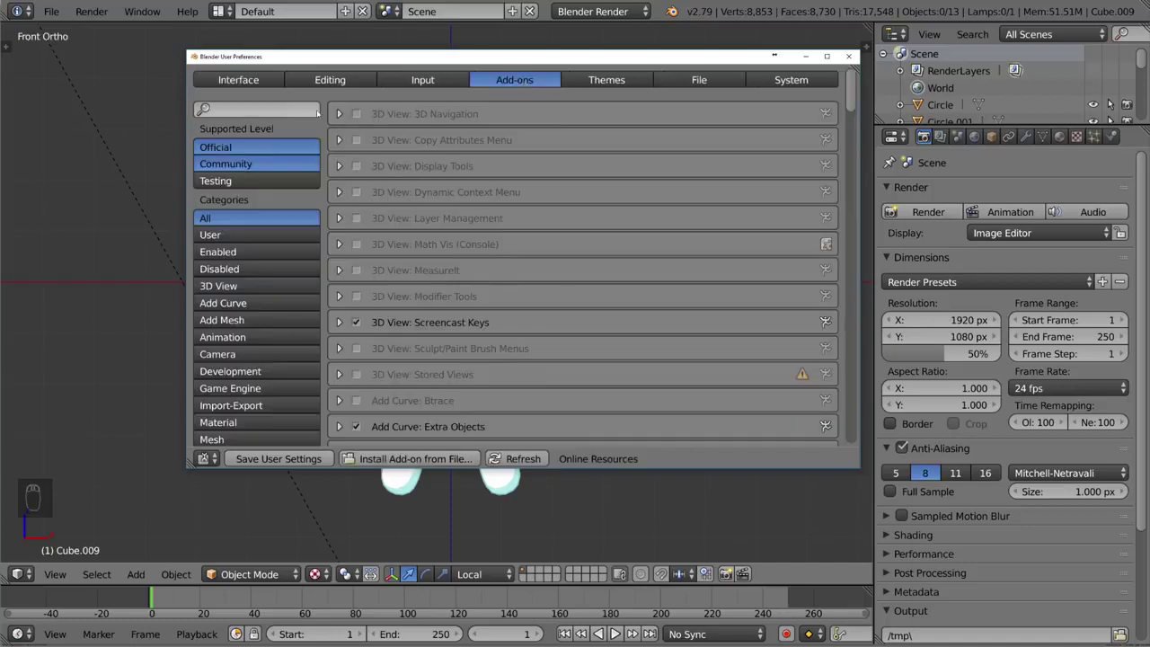
{"action": "left_click", "coordinate": [300, 109]}
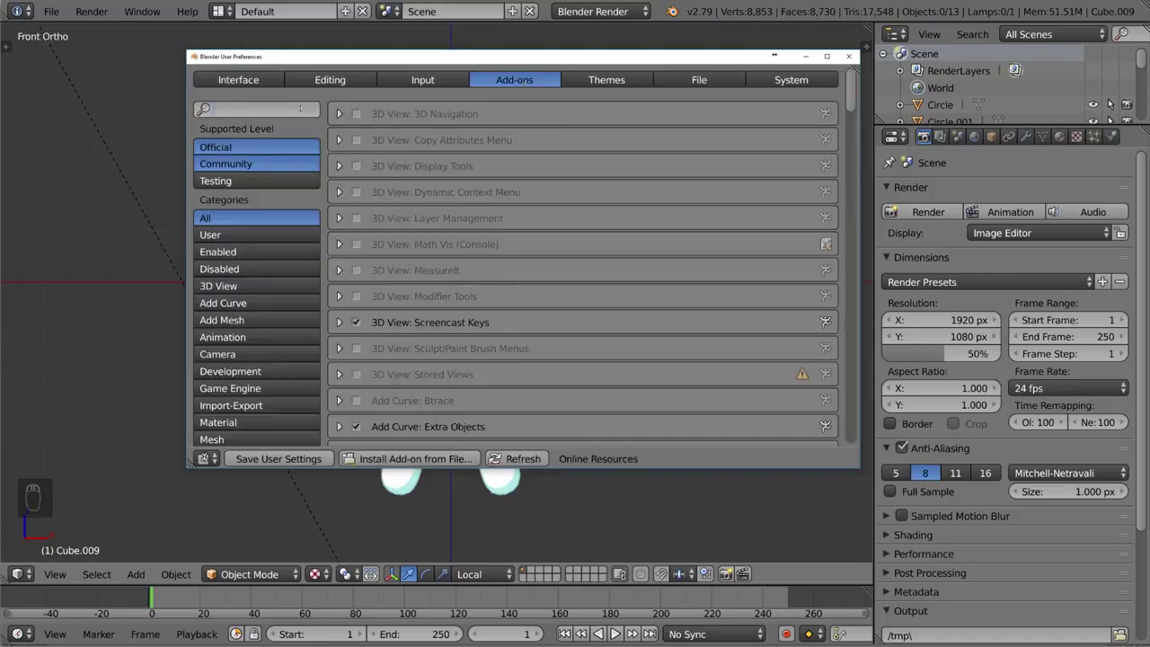
{"action": "type", "text": "rigify"}
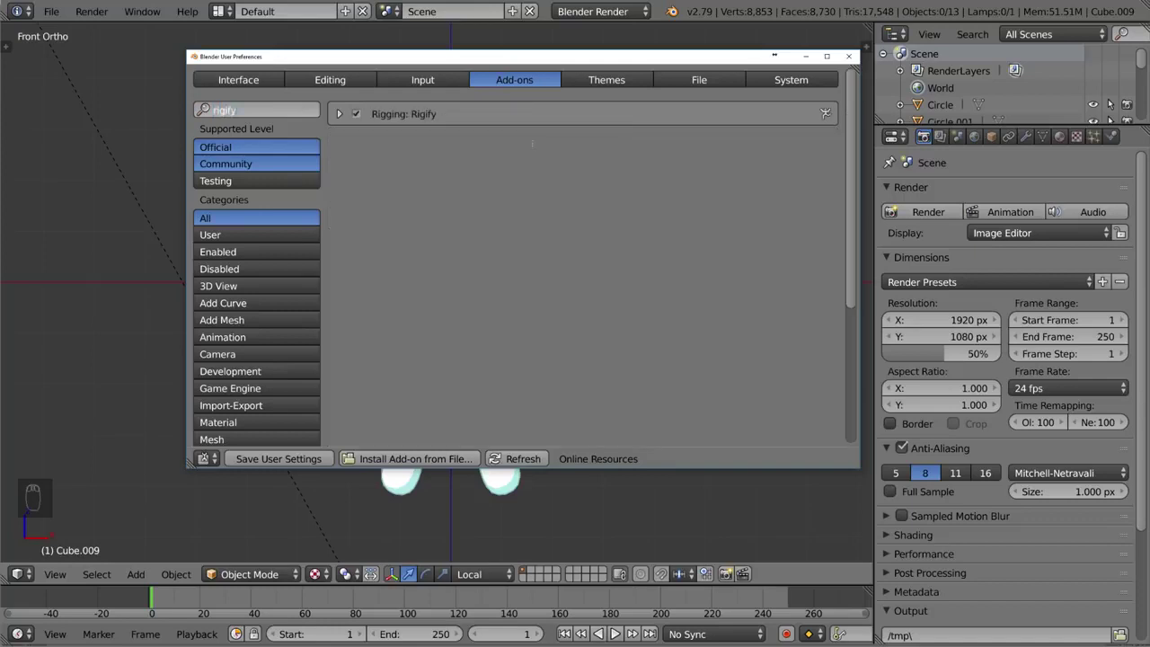
{"action": "key", "text": "Return"}
{"action": "left_click", "coordinate": [356, 114]}
{"action": "left_click", "coordinate": [340, 114]}
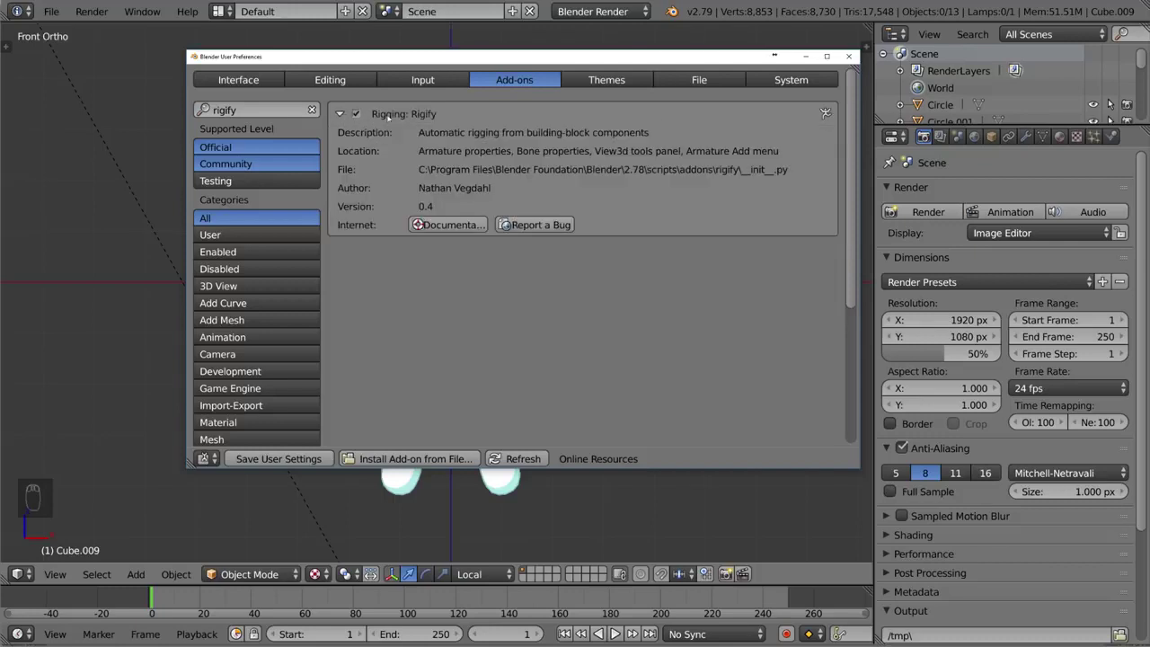
{"action": "left_click", "coordinate": [851, 57]}
Try adding a Human (Meta-Rig) armature beside the snowman and inspect its face bones
{"action": "left_click", "coordinate": [615, 287]}
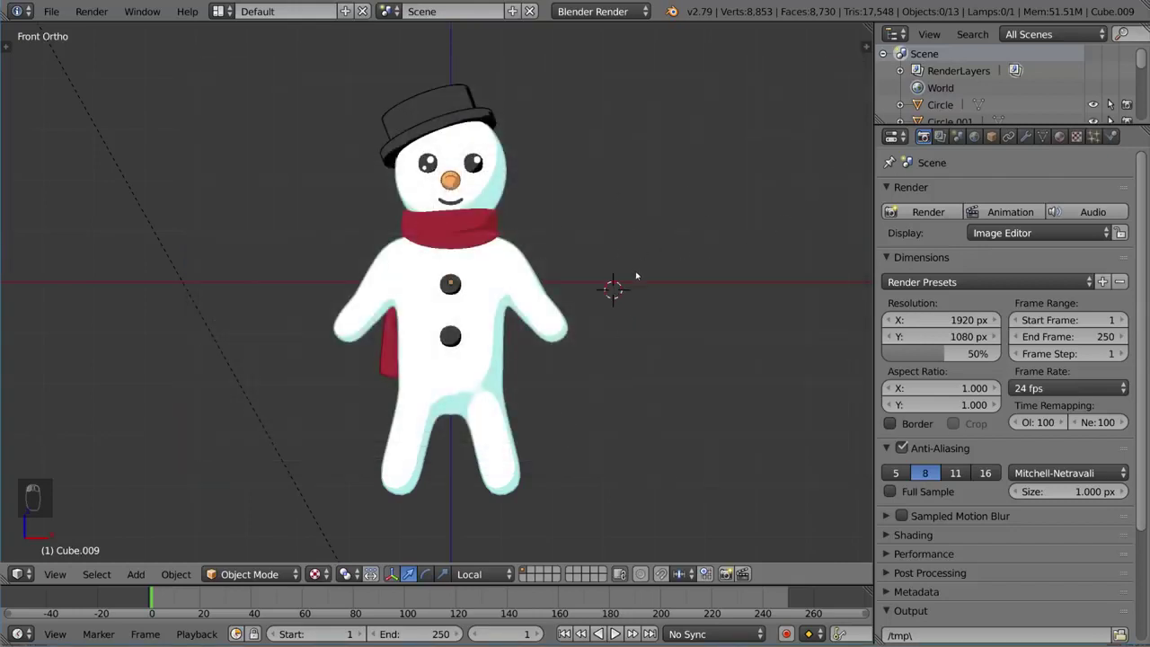
{"action": "middle_click_drag", "start_coordinate": [636, 276], "coordinate": [633, 275], "text": "shift"}
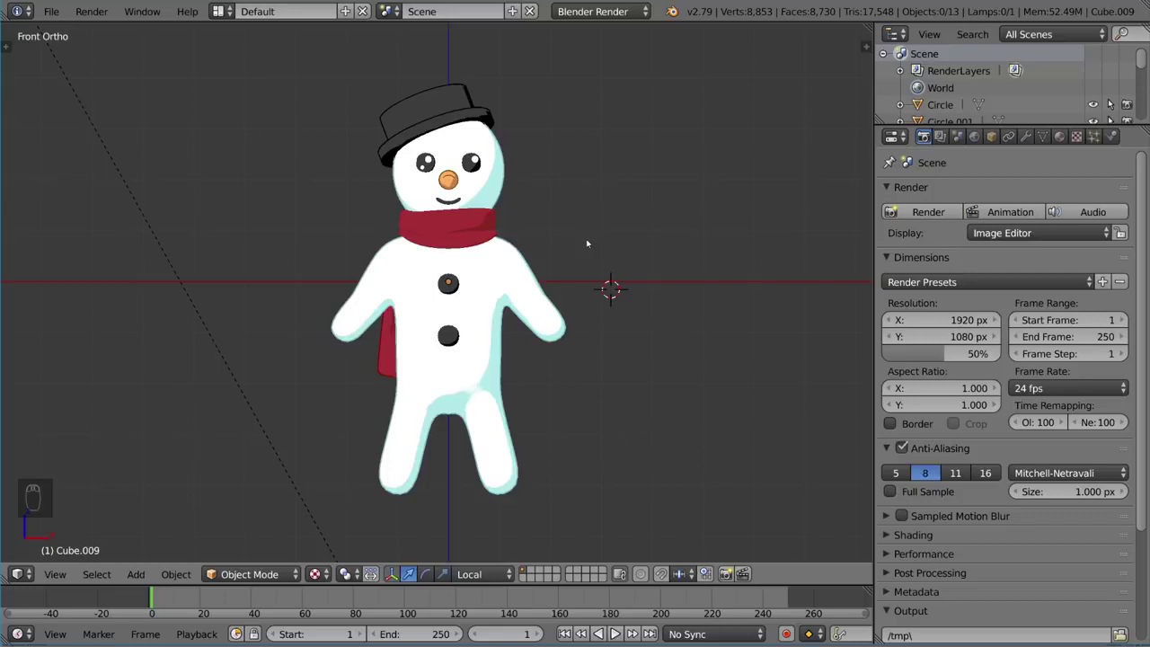
{"action": "key", "text": "shift+a"}
{"action": "mouse_move", "coordinate": [589, 240]}
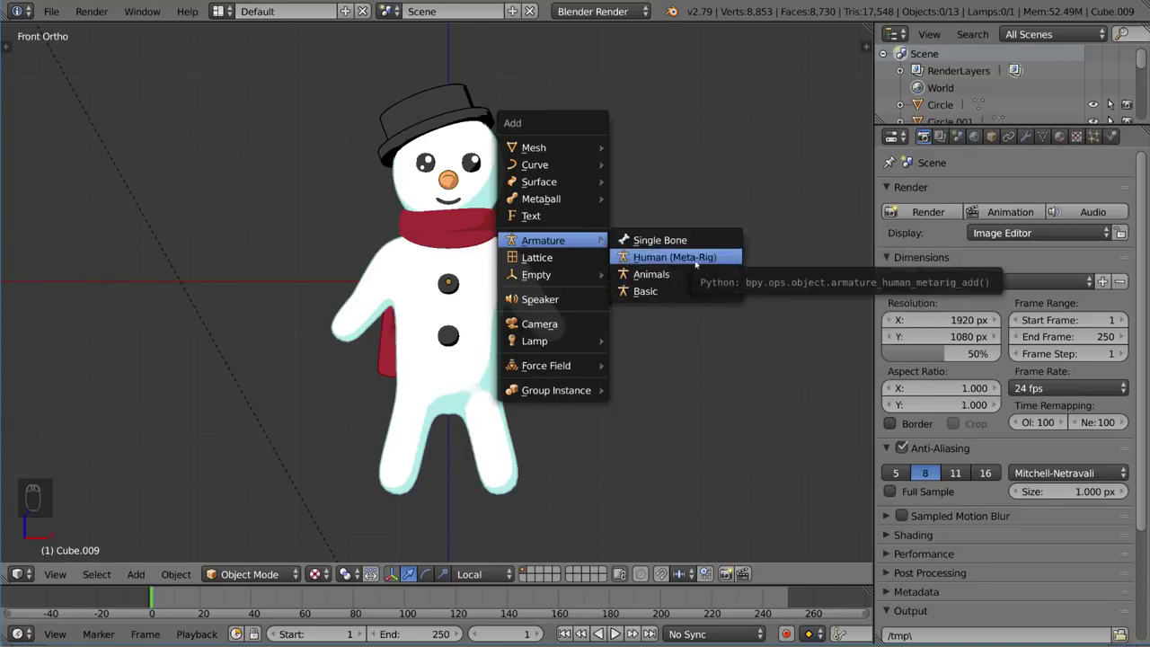
{"action": "mouse_move", "coordinate": [698, 279]}
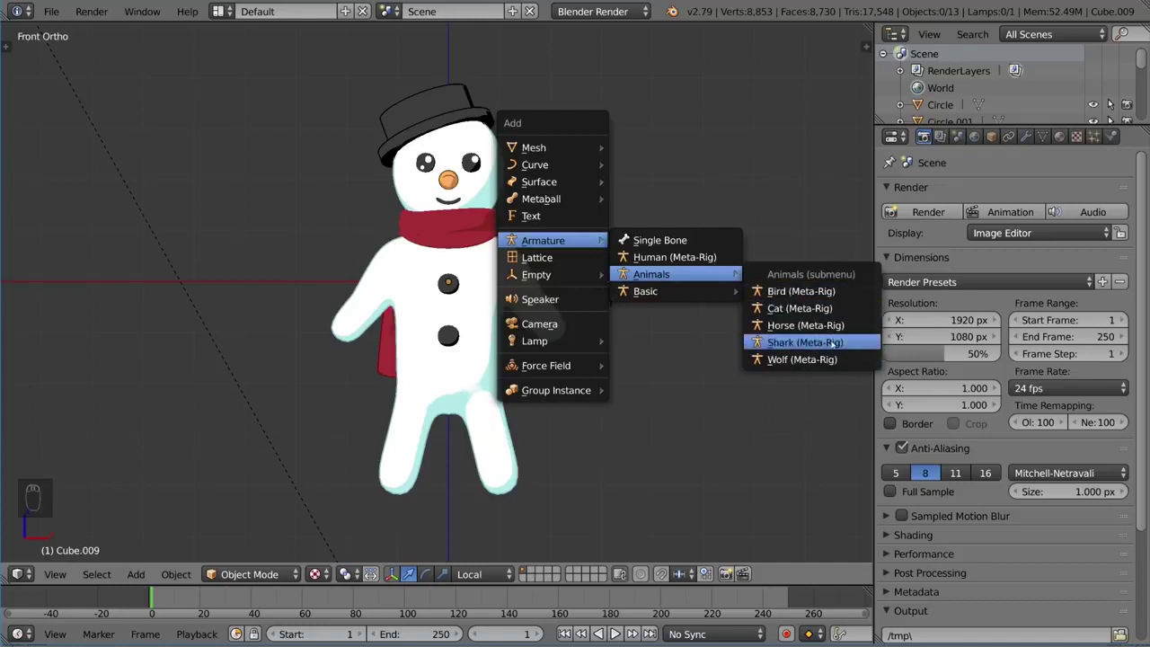
{"action": "mouse_move", "coordinate": [654, 295]}
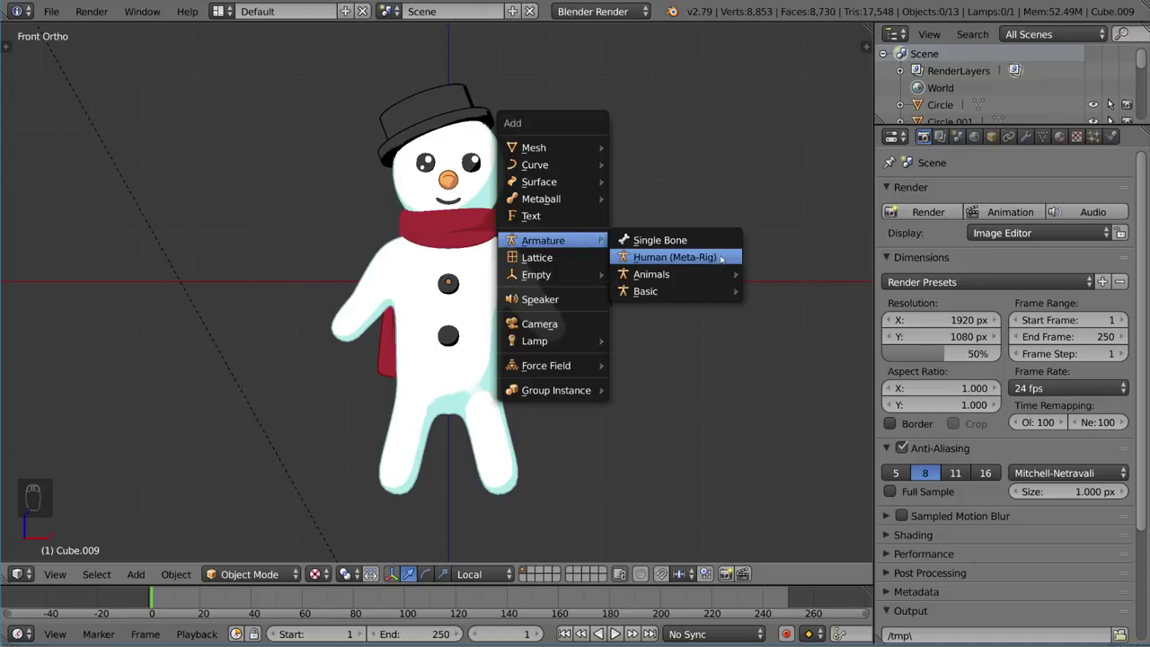
{"action": "left_click", "coordinate": [722, 259]}
{"action": "scroll", "coordinate": [644, 246], "scroll_direction": "up", "scroll_amount": 6}
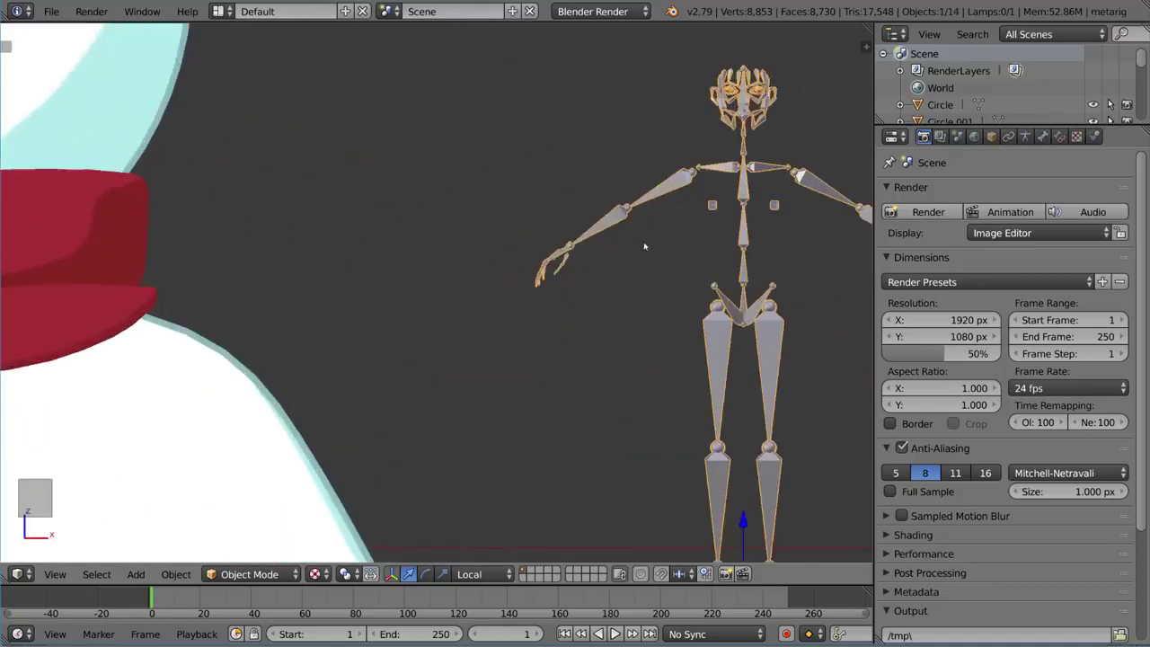
{"action": "key", "text": "KP_1"}
{"action": "scroll", "coordinate": [579, 246], "scroll_direction": "up", "scroll_amount": 5}
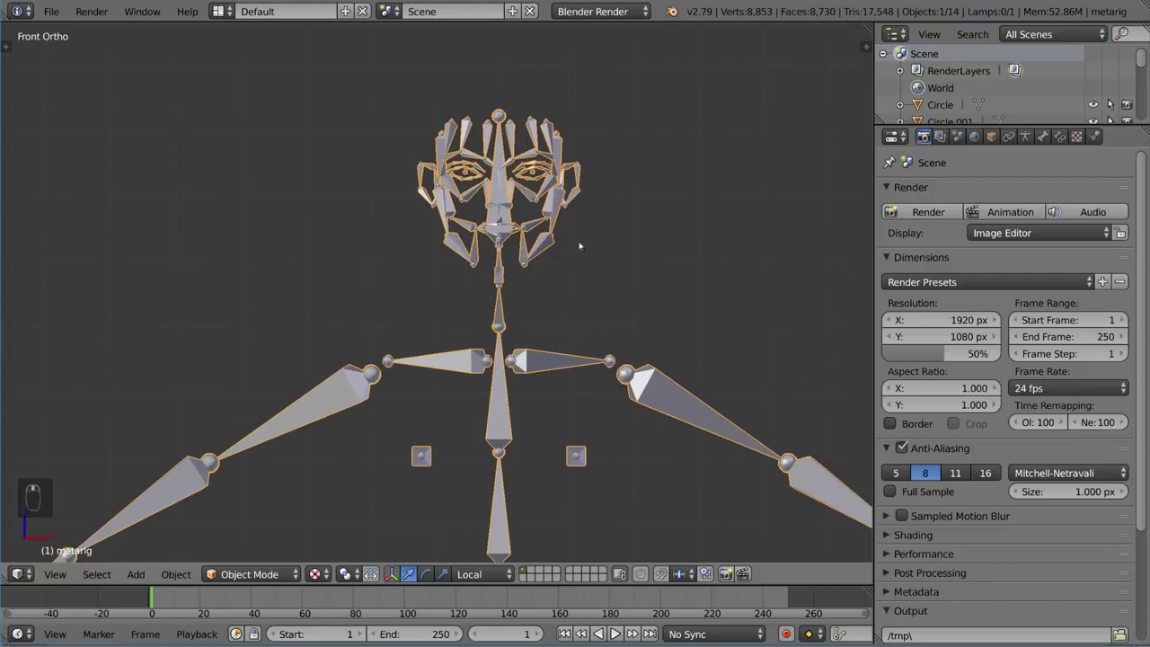
{"action": "scroll", "coordinate": [579, 246], "scroll_direction": "down", "scroll_amount": 8}
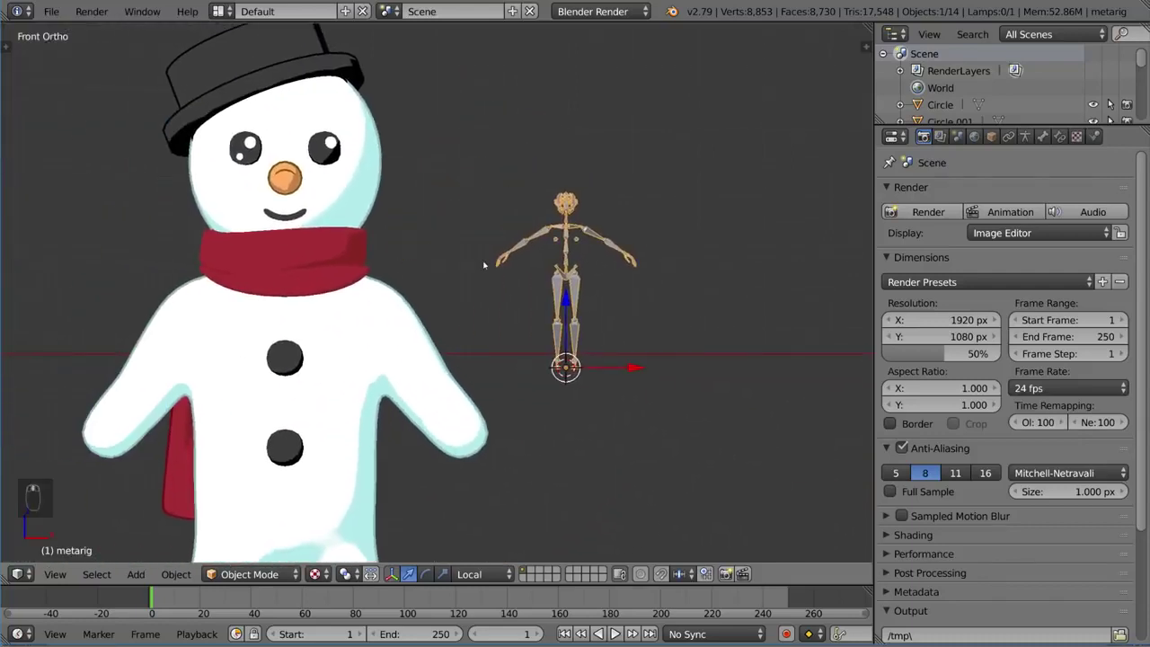
{"action": "key", "text": "ctrl+z"}
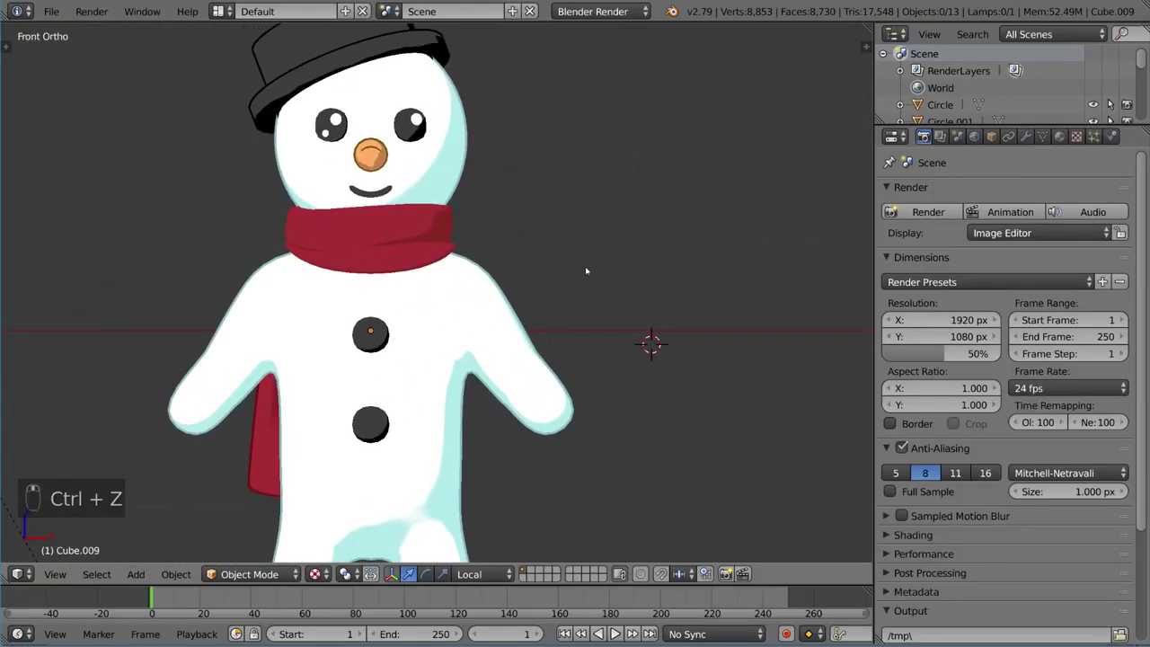
Add a Basic Human (Meta-Rig) armature and reset its location to the world origin
{"action": "key", "text": "shift+a"}
{"action": "mouse_move", "coordinate": [658, 320]}
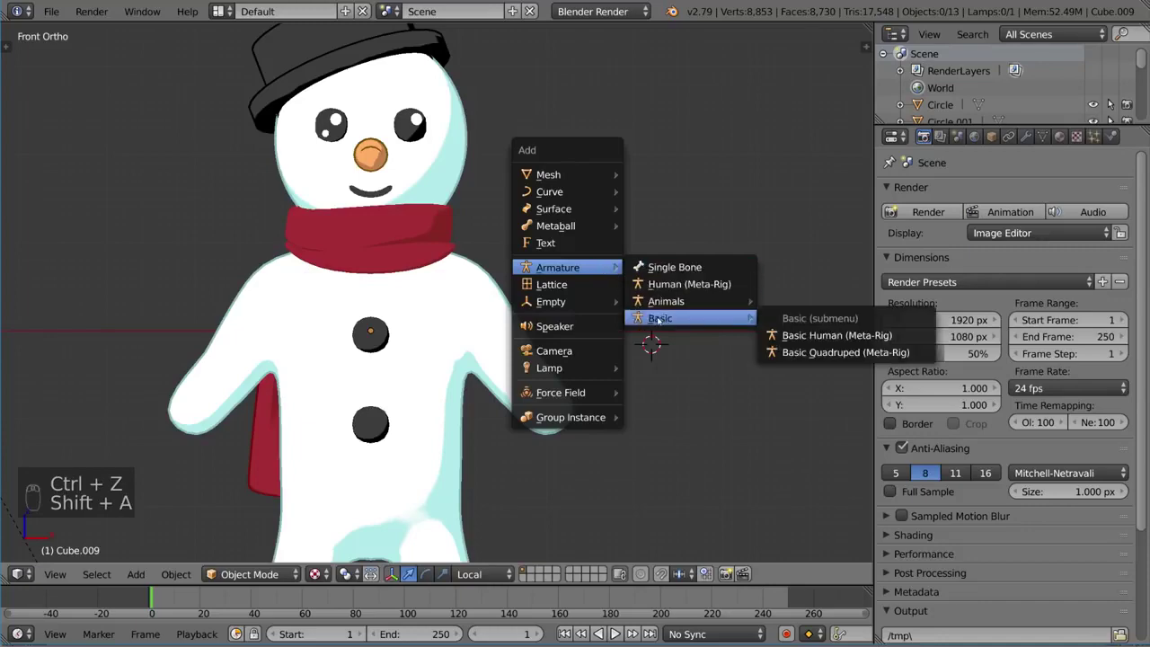
{"action": "left_click", "coordinate": [836, 335]}
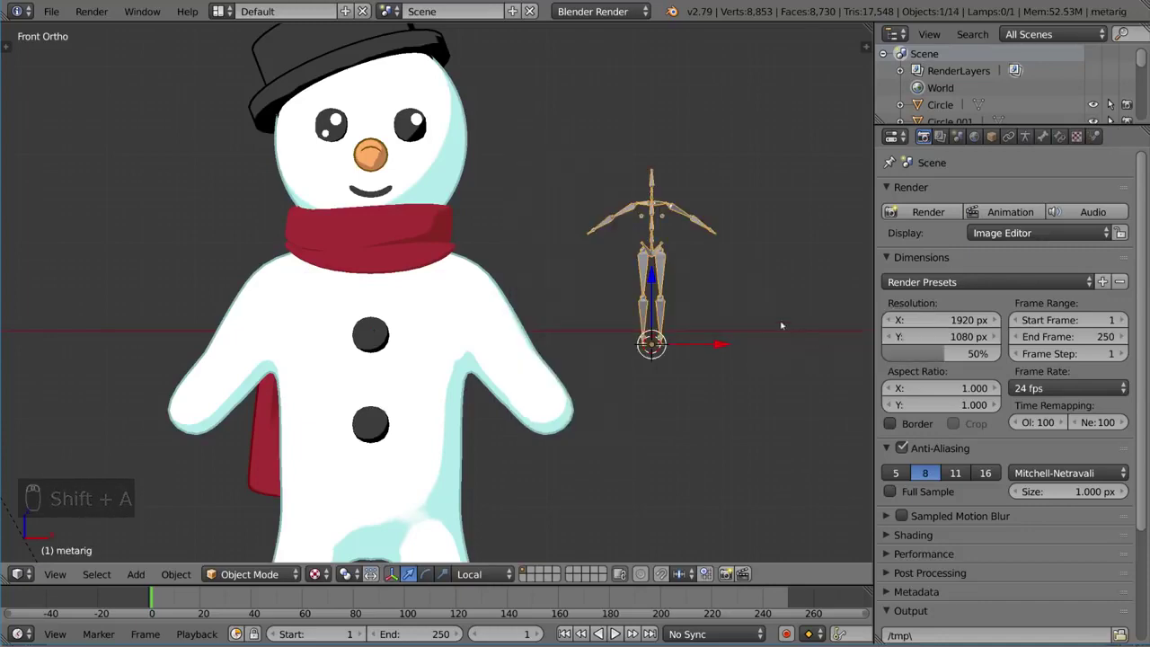
{"action": "scroll", "coordinate": [578, 296], "scroll_direction": "up", "scroll_amount": 5}
{"action": "mouse_move", "coordinate": [588, 242]}
{"action": "middle_mouse_down"}
{"action": "mouse_move", "coordinate": [552, 270]}
{"action": "mouse_move", "coordinate": [245, 349]}
{"action": "mouse_move", "coordinate": [300, 324]}
{"action": "mouse_move", "coordinate": [261, 333]}
{"action": "mouse_move", "coordinate": [324, 338]}
{"action": "mouse_move", "coordinate": [572, 243]}
{"action": "mouse_move", "coordinate": [637, 240]}
{"action": "mouse_move", "coordinate": [599, 227]}
{"action": "middle_mouse_up"}
{"action": "scroll", "coordinate": [322, 324], "scroll_direction": "down", "scroll_amount": 4}
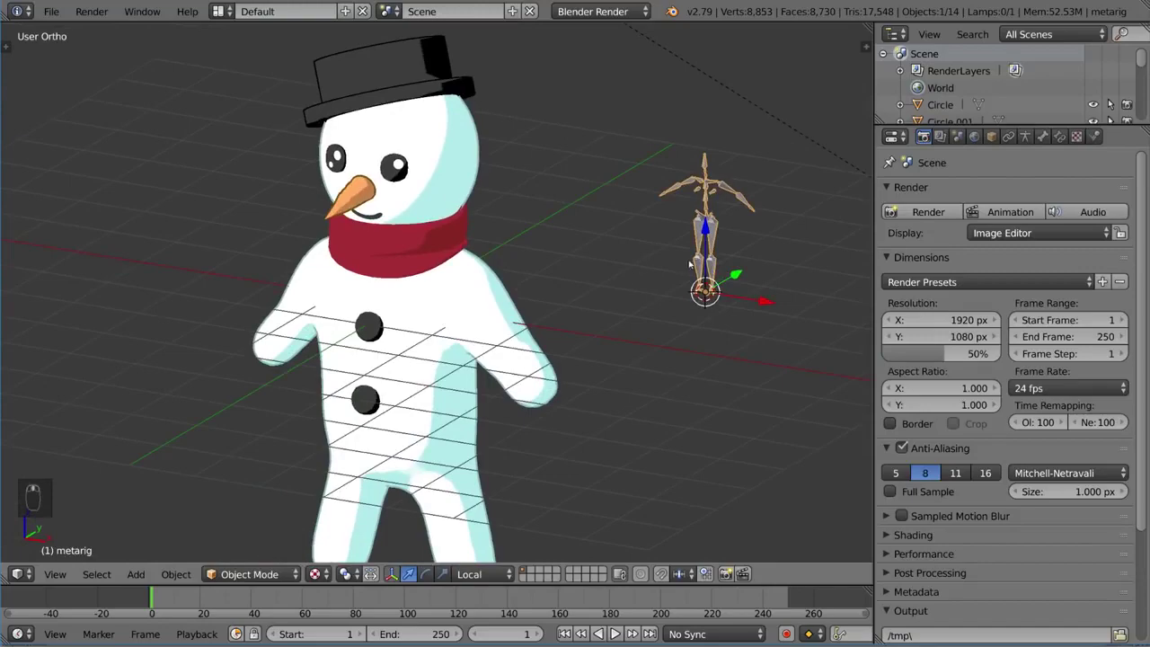
{"action": "key", "text": "alt+g"}
{"action": "mouse_move", "coordinate": [680, 270]}
{"action": "middle_mouse_down"}
{"action": "mouse_move", "coordinate": [513, 267]}
{"action": "mouse_move", "coordinate": [473, 282]}
{"action": "middle_mouse_up"}
Display the scene as wireframe and move the armature to layer 11
{"action": "key", "text": "z"}
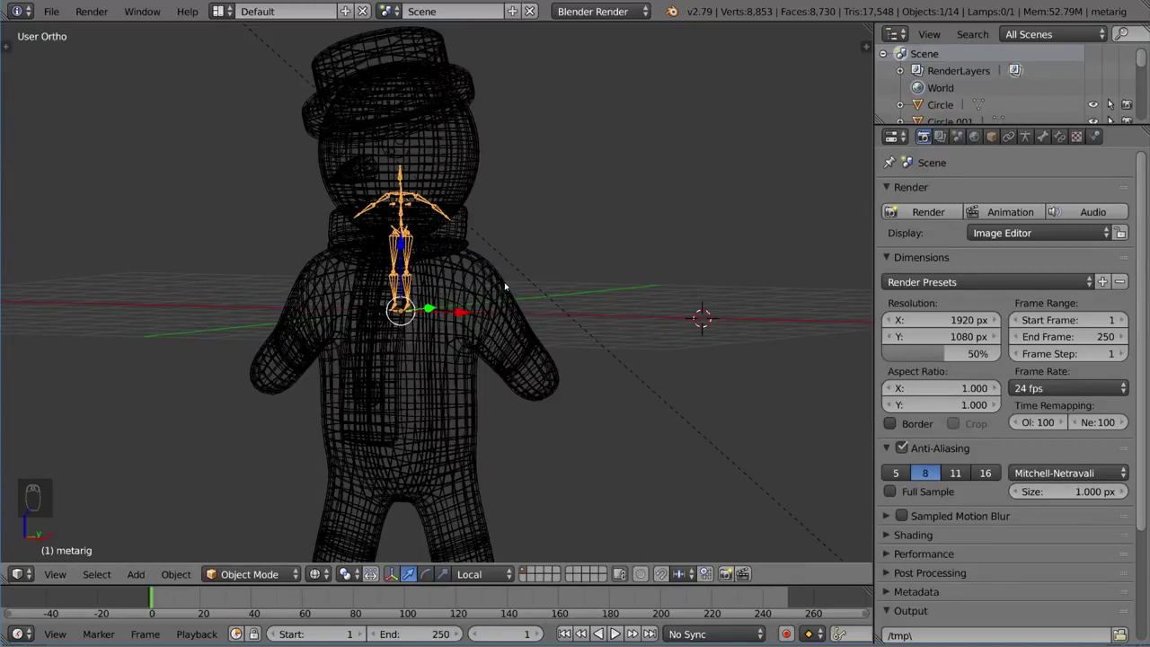
{"action": "key", "text": "m"}
{"action": "key", "text": "alt+1"}
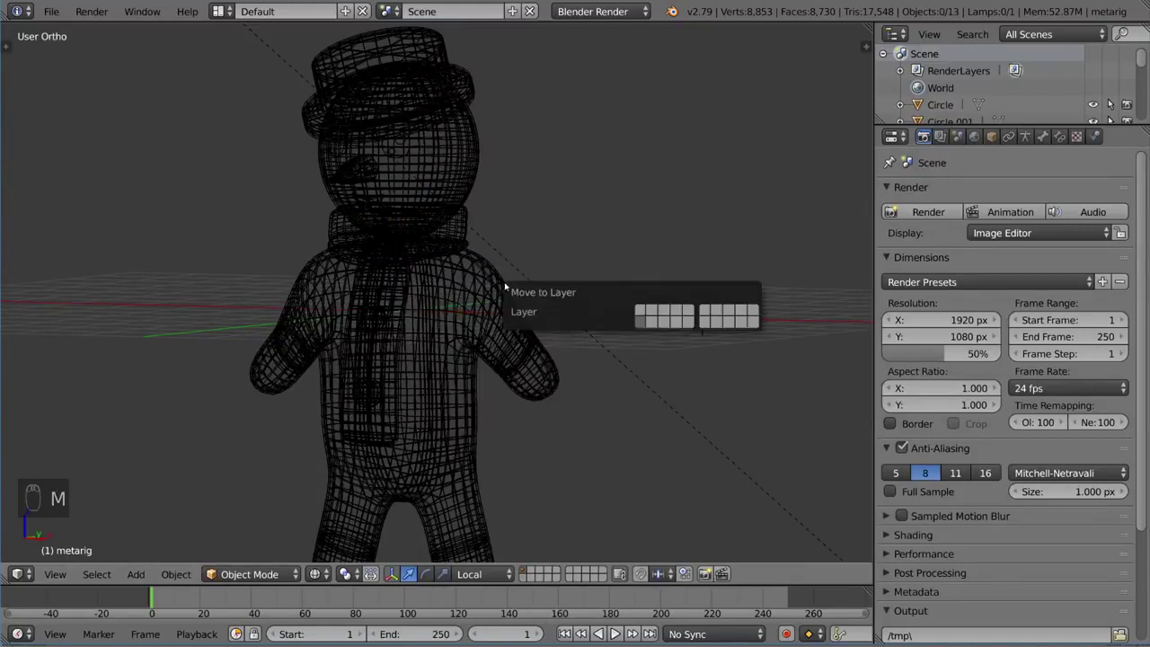
Select all the snowman's parts and show the armature's layer together with the snowman's layer in wireframe display
{"action": "mouse_move", "coordinate": [539, 277]}
{"action": "middle_mouse_down"}
{"action": "mouse_move", "coordinate": [608, 289]}
{"action": "mouse_move", "coordinate": [578, 321]}
{"action": "middle_mouse_up"}
{"action": "key", "text": "shift+alt+1"}
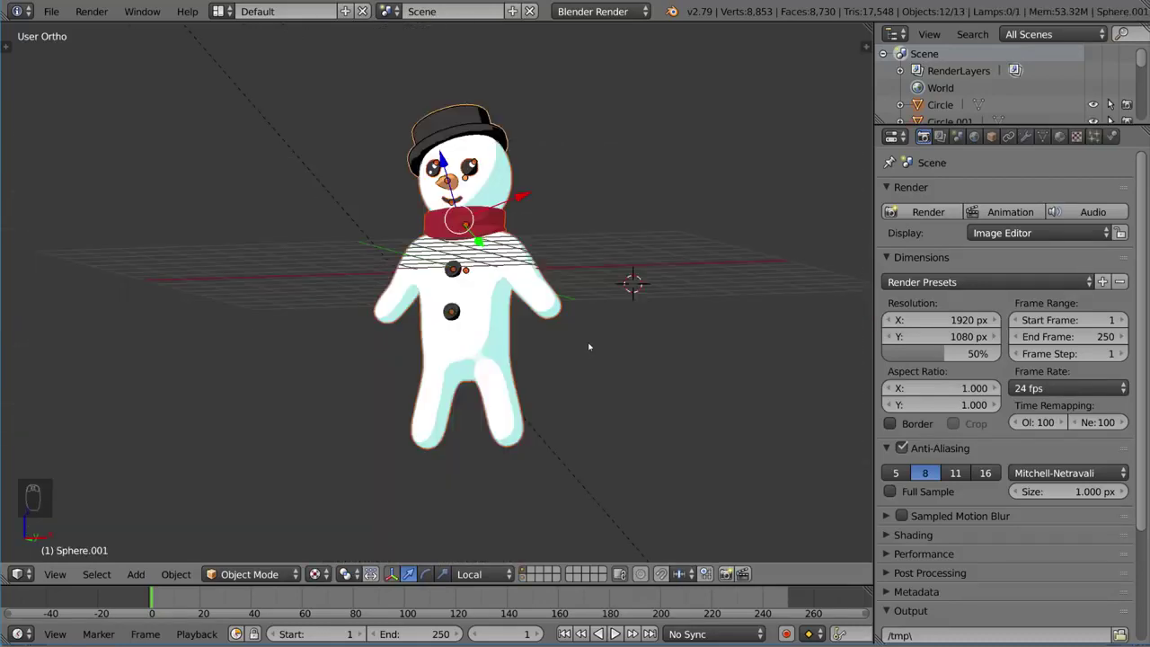
{"action": "scroll", "coordinate": [618, 273], "scroll_direction": "up", "scroll_amount": 1}
{"action": "middle_click_drag", "start_coordinate": [608, 312], "coordinate": [630, 271]}
{"action": "key", "text": "shift+1"}
{"action": "key", "text": "z"}
{"action": "scroll", "coordinate": [583, 311], "scroll_direction": "up", "scroll_amount": 5}
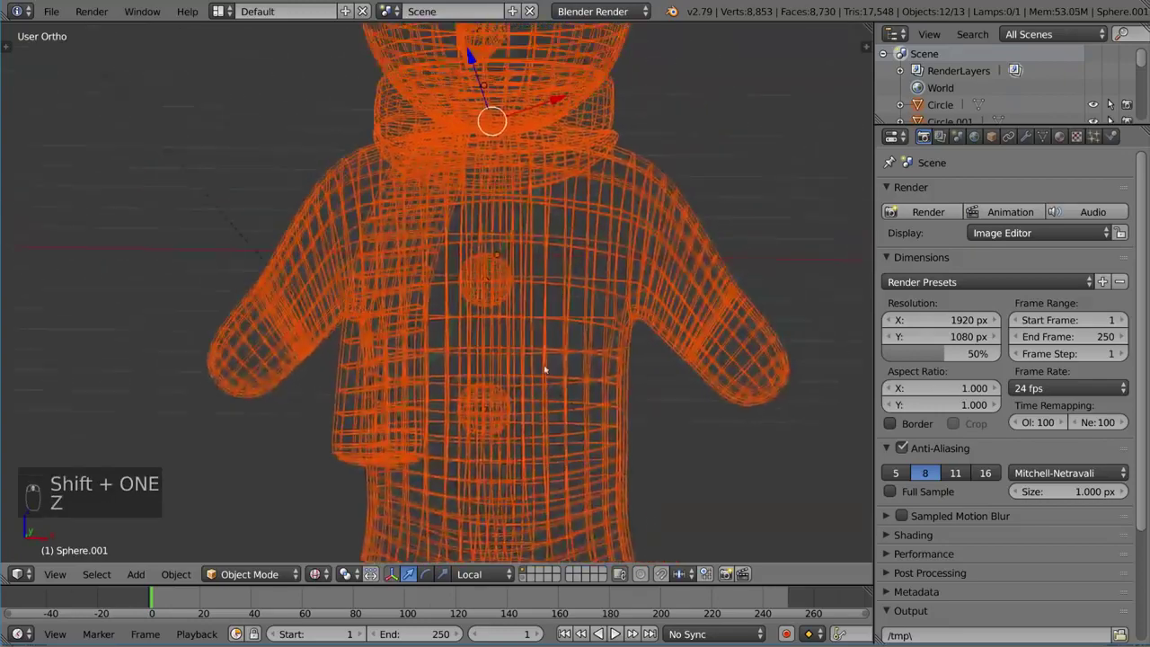
{"action": "middle_click_drag", "start_coordinate": [545, 370], "coordinate": [518, 417], "text": "shift"}
{"action": "key", "text": "alt+shift+1"}
{"action": "scroll", "coordinate": [507, 299], "scroll_direction": "up", "scroll_amount": 3}
{"action": "right_click", "coordinate": [518, 289]}
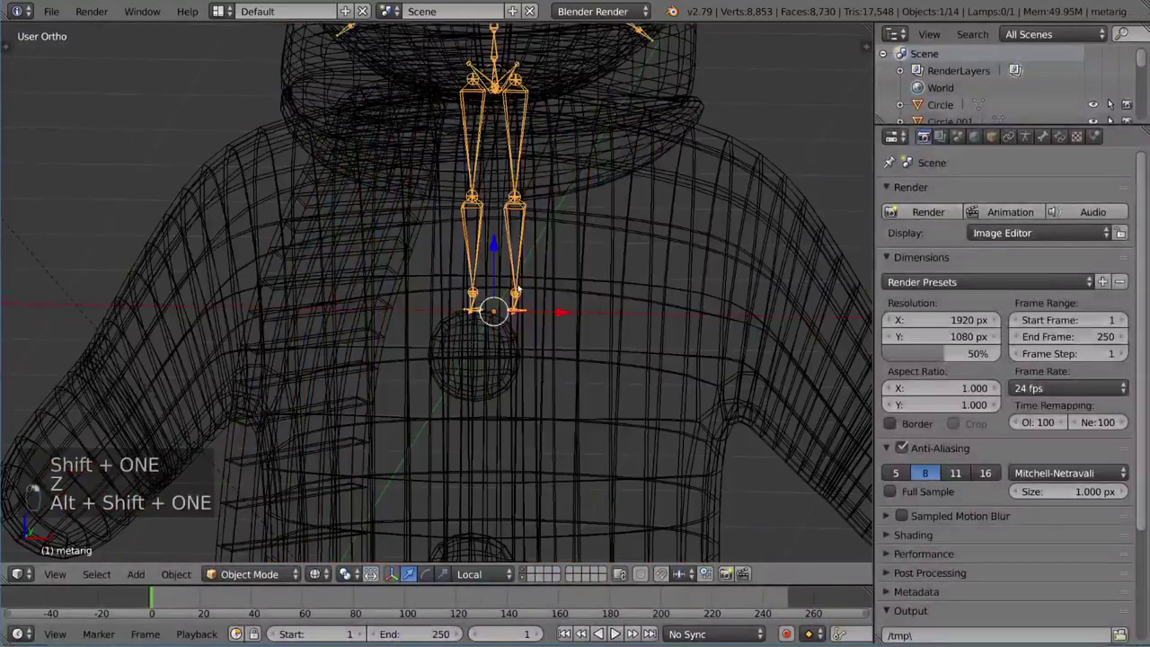
{"action": "scroll", "coordinate": [518, 289], "scroll_direction": "down", "scroll_amount": 7}
{"action": "key", "text": "ctrl+z"}
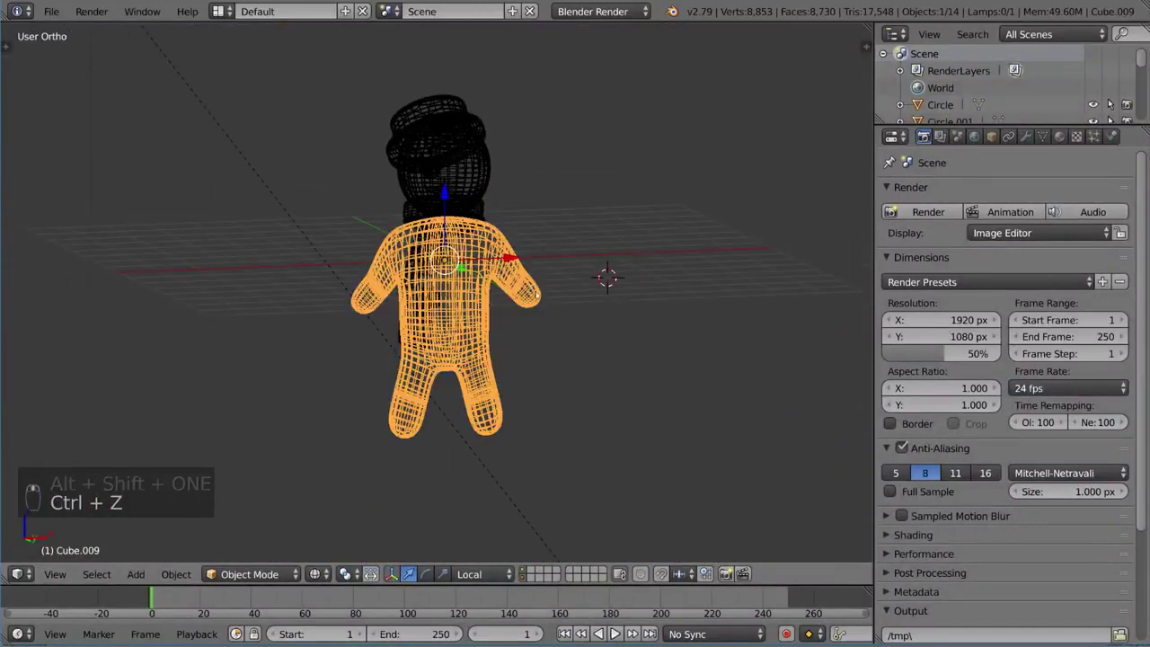
{"action": "key", "text": "ctrl+z"}
Raise the selected snowman parts along the global Z axis until the feet stand on the ground grid
{"action": "key", "text": "g"}
{"action": "key", "text": "z"}
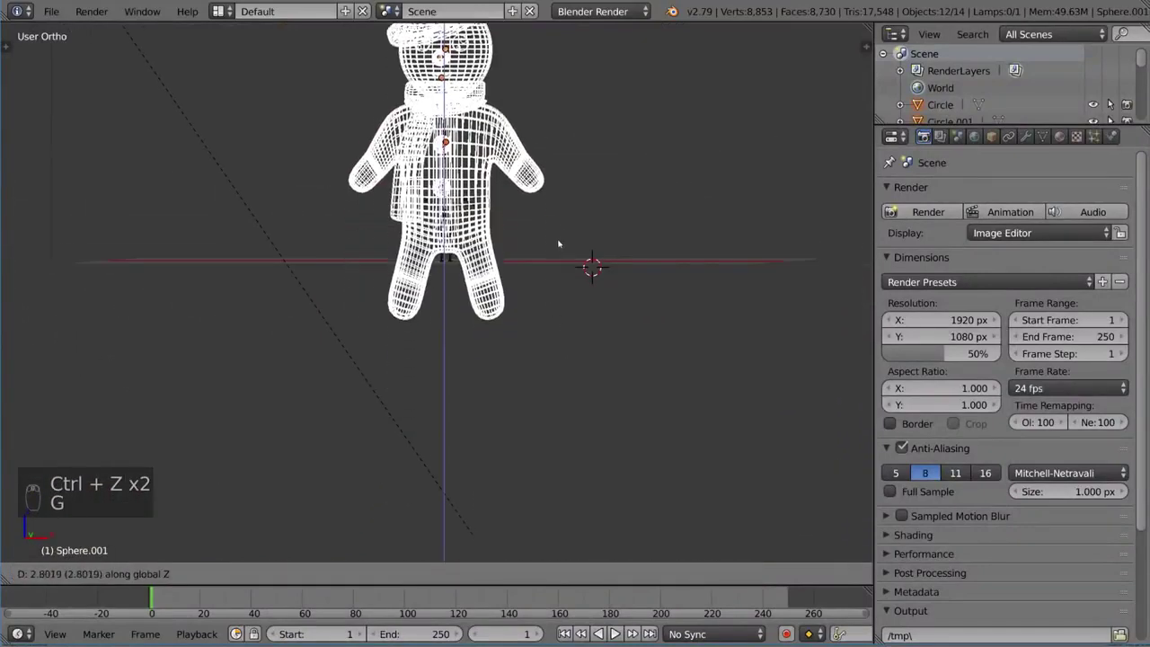
{"action": "left_click", "coordinate": [552, 190]}
{"action": "middle_click_drag", "start_coordinate": [571, 235], "coordinate": [565, 275], "text": "shift"}
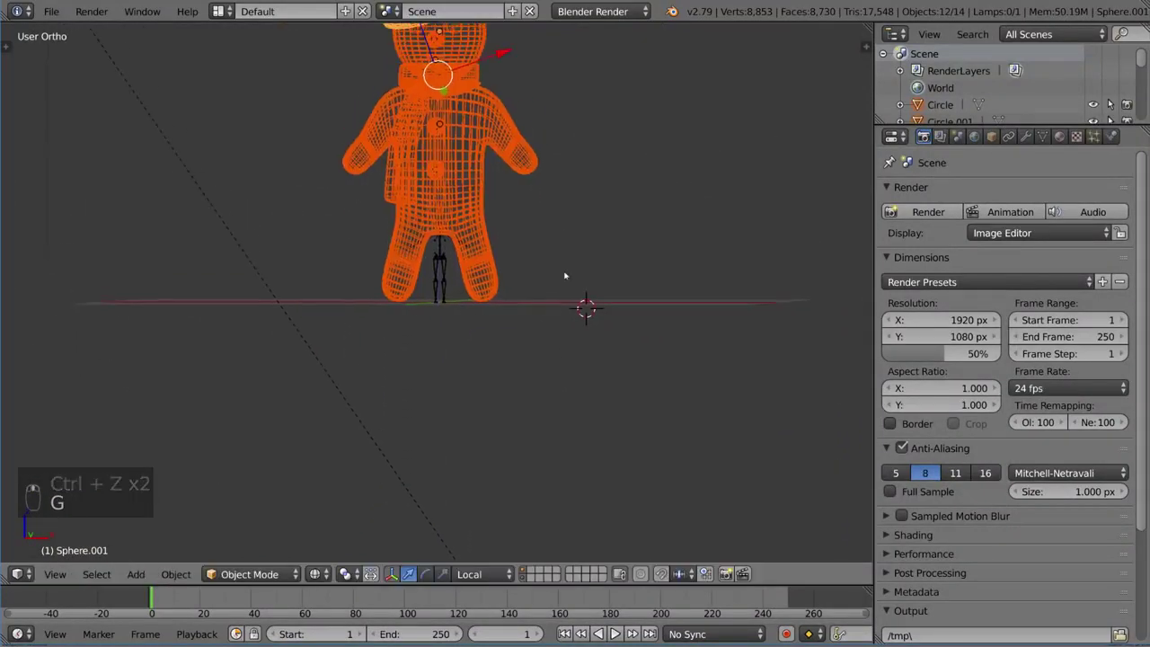
Try scaling the snowman parts and check the scale and dimensions in the object's transform properties
{"action": "key", "text": "s"}
{"action": "left_click", "coordinate": [512, 188]}
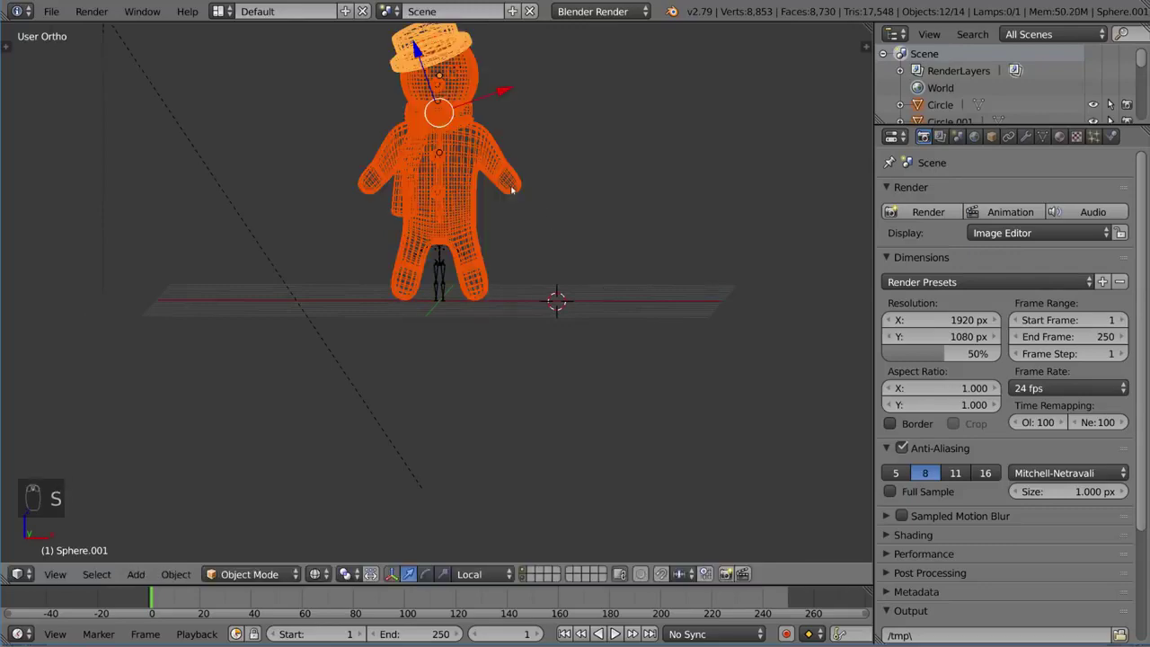
{"action": "key", "text": "n"}
{"action": "scroll", "coordinate": [816, 233], "scroll_direction": "up", "scroll_amount": 15}
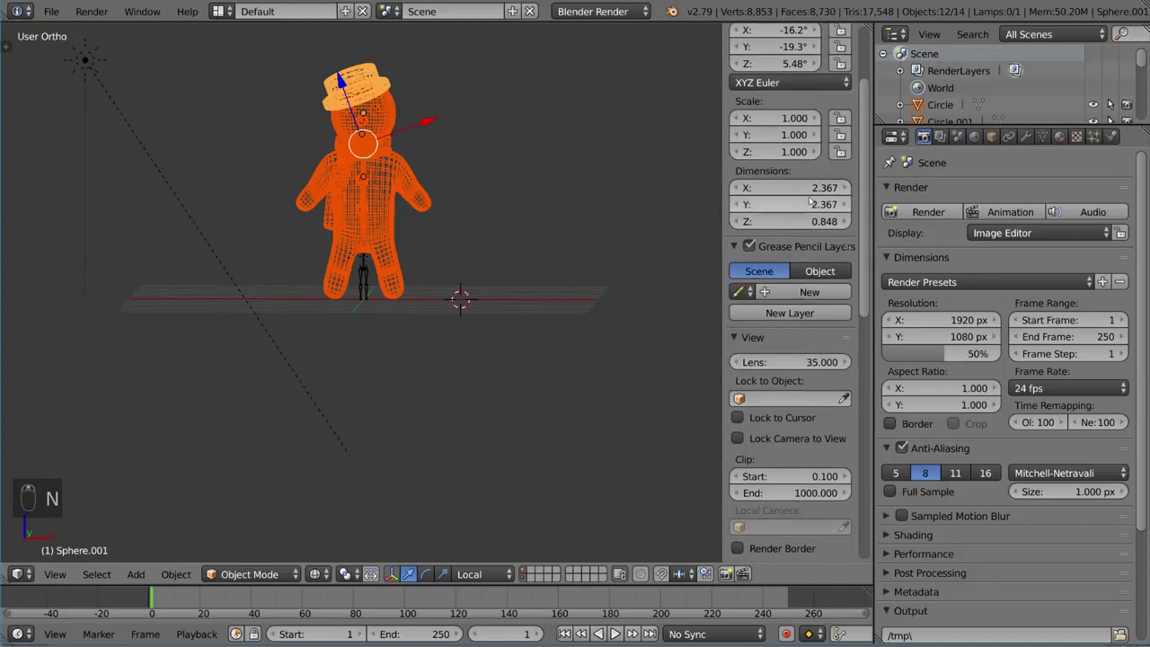
{"action": "scroll", "coordinate": [817, 184], "scroll_direction": "up", "scroll_amount": 2}
{"action": "key", "text": "n"}
Return the view to textured shading and scale the armature up about 3 times to match the snowman's body
{"action": "key", "text": "z"}
{"action": "key", "text": "alt+z"}
{"action": "scroll", "coordinate": [588, 295], "scroll_direction": "up", "scroll_amount": 4}
{"action": "middle_click_drag", "start_coordinate": [590, 292], "coordinate": [503, 342]}
{"action": "right_click", "coordinate": [481, 357]}
{"action": "key", "text": "s"}
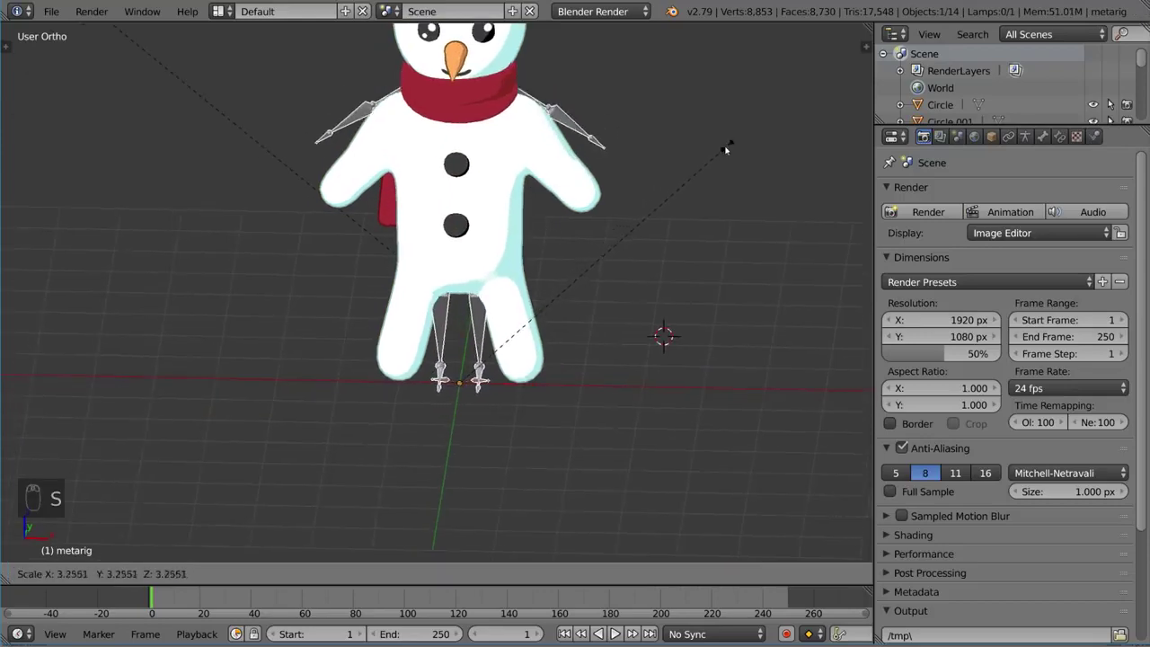
{"action": "left_click", "coordinate": [706, 164]}
{"action": "mouse_move", "coordinate": [706, 163]}
{"action": "middle_mouse_down"}
{"action": "mouse_move", "coordinate": [600, 183]}
{"action": "mouse_move", "coordinate": [555, 206]}
{"action": "mouse_move", "coordinate": [513, 257]}
{"action": "mouse_move", "coordinate": [438, 229]}
{"action": "mouse_move", "coordinate": [640, 189]}
{"action": "mouse_move", "coordinate": [585, 213]}
{"action": "mouse_move", "coordinate": [606, 180]}
{"action": "mouse_move", "coordinate": [626, 249]}
{"action": "mouse_move", "coordinate": [582, 237]}
{"action": "middle_mouse_up"}
{"action": "key", "text": "z"}
{"action": "key", "text": "s"}
{"action": "right_click", "coordinate": [641, 189]}
Examine how the scaled armature fits inside the snowman, alternating between textured and wireframe display from several angles
{"action": "scroll", "coordinate": [663, 189], "scroll_direction": "down", "scroll_amount": 3}
{"action": "key", "text": "z"}
{"action": "key", "text": "alt+z"}
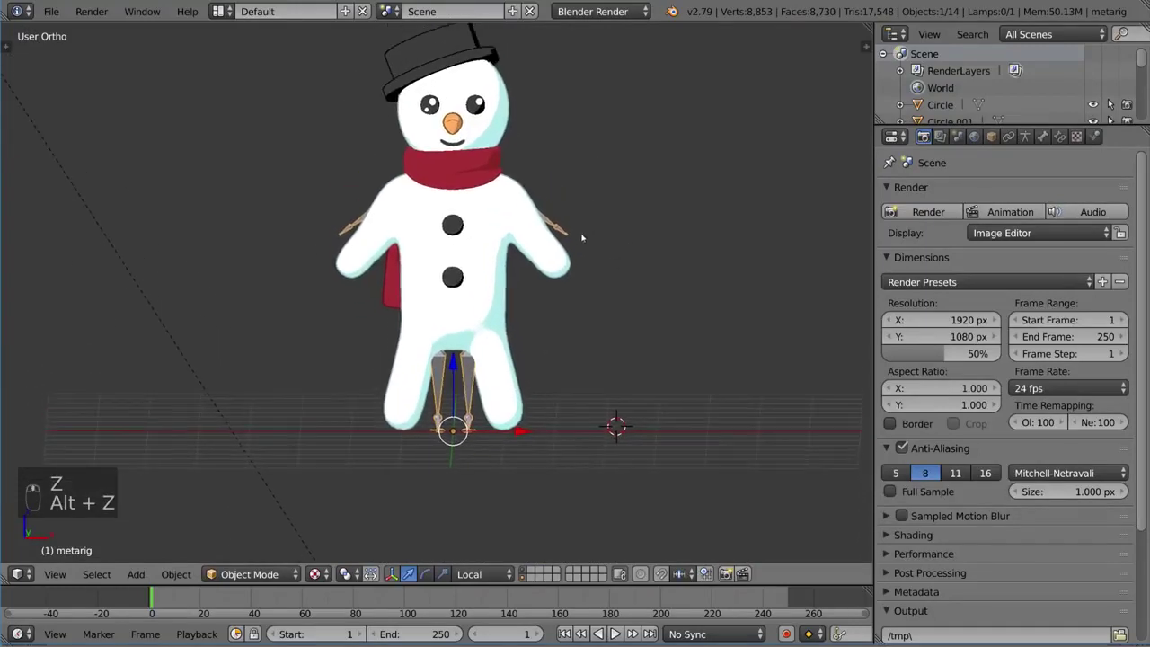
{"action": "key", "text": "z"}
{"action": "scroll", "coordinate": [538, 235], "scroll_direction": "up", "scroll_amount": 2}
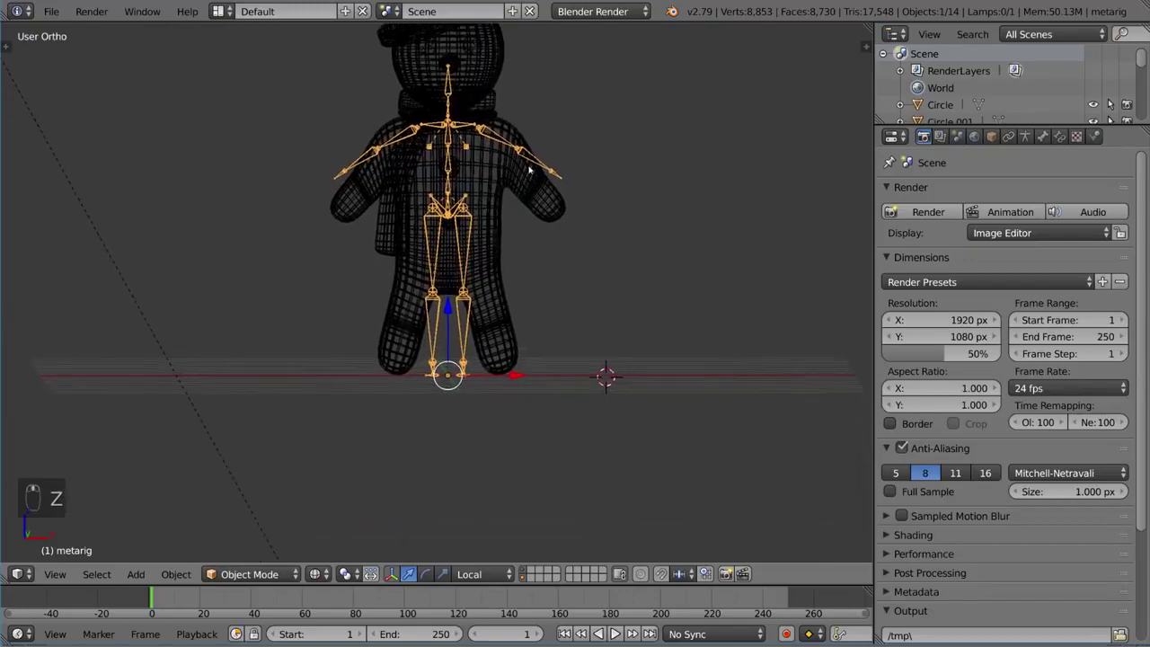
{"action": "middle_click_drag", "start_coordinate": [534, 245], "coordinate": [491, 284]}
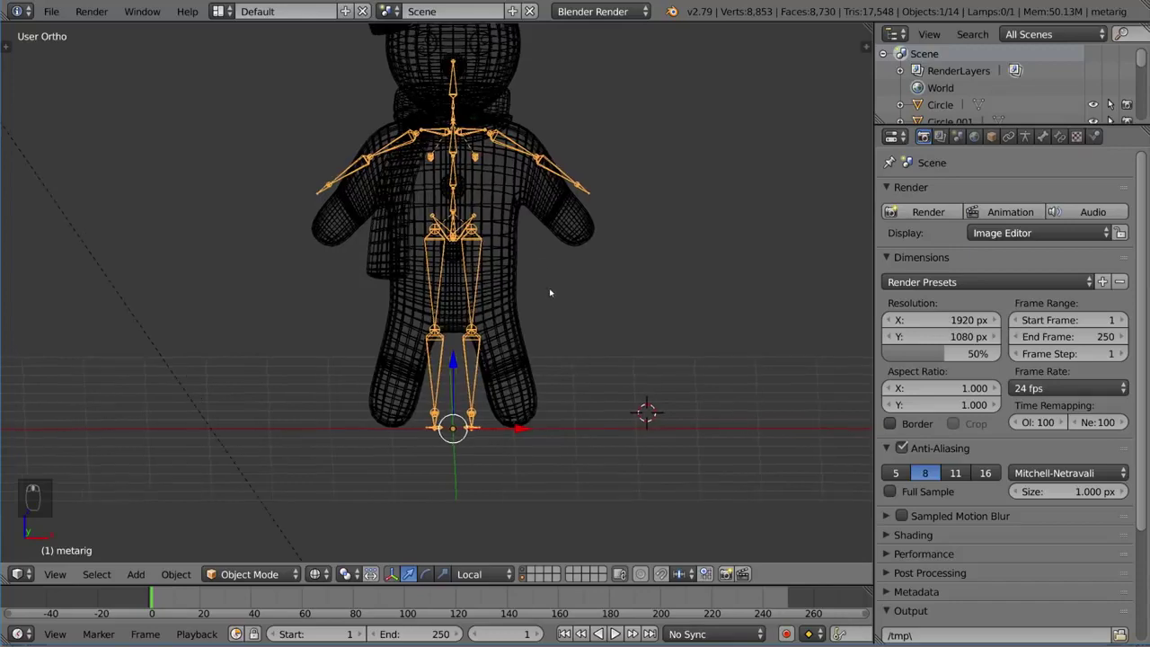
{"action": "key", "text": "z"}
{"action": "key", "text": "alt+z"}
{"action": "mouse_move", "coordinate": [547, 297]}
{"action": "middle_mouse_down"}
{"action": "mouse_move", "coordinate": [554, 318]}
{"action": "mouse_move", "coordinate": [571, 313]}
{"action": "mouse_move", "coordinate": [473, 284]}
{"action": "middle_mouse_up"}
{"action": "scroll", "coordinate": [569, 313], "scroll_direction": "down", "scroll_amount": 4}
{"action": "key", "text": "z"}
{"action": "scroll", "coordinate": [516, 294], "scroll_direction": "up", "scroll_amount": 2}
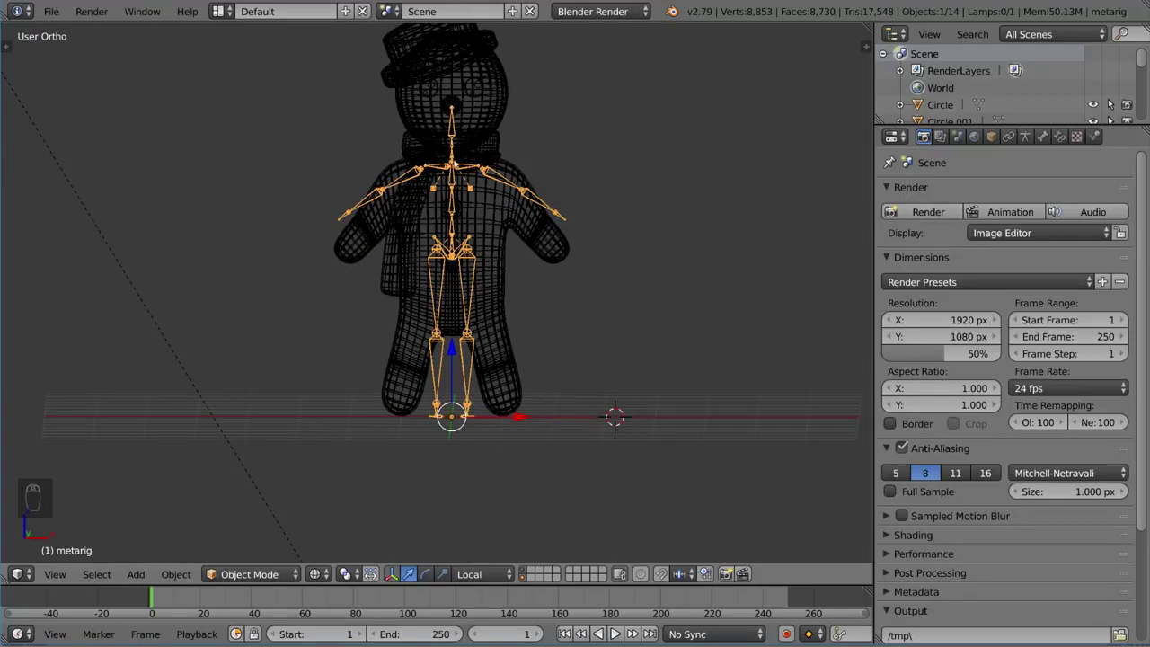
Put the metarig in Edit Mode, deselect all bones, and turn on X-Axis Mirror in the armature options
{"action": "middle_click_drag", "start_coordinate": [446, 157], "coordinate": [575, 301]}
{"action": "key", "text": "Tab"}
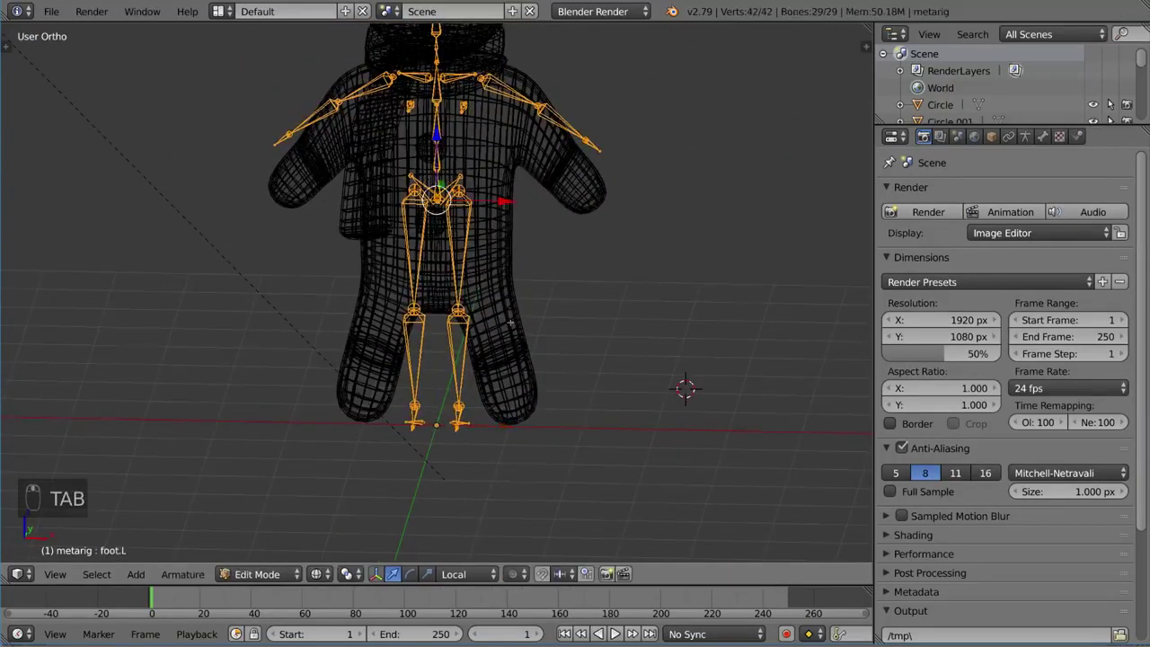
{"action": "key", "text": "a"}
{"action": "key", "text": "a"}
{"action": "key", "text": "t"}
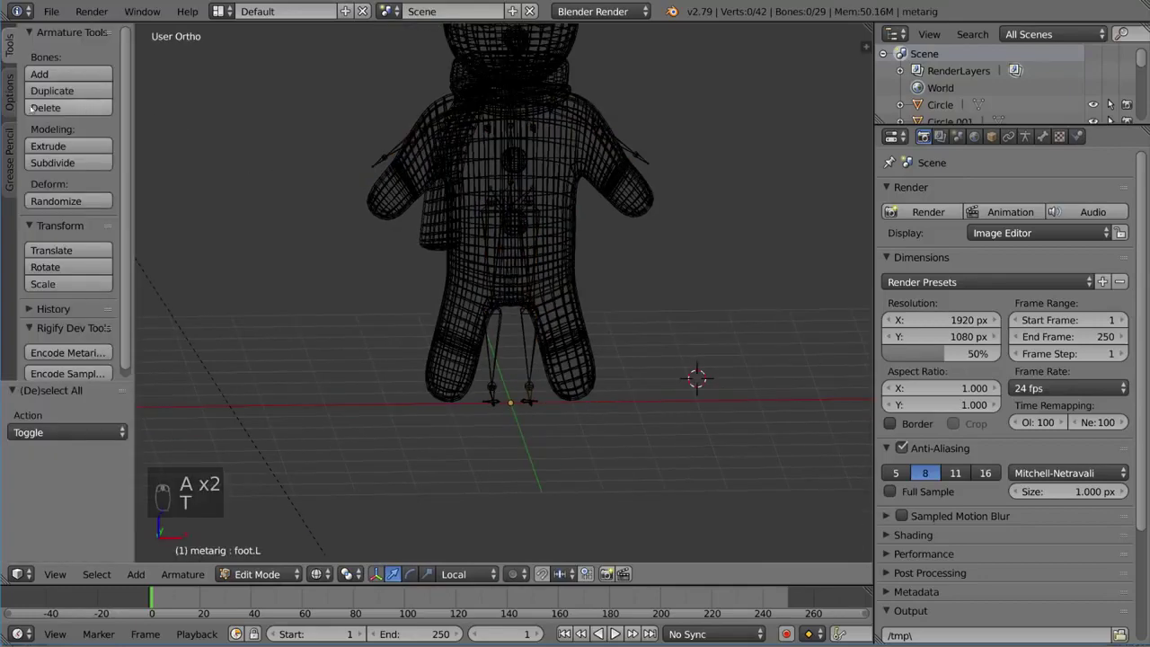
{"action": "left_click", "coordinate": [10, 99]}
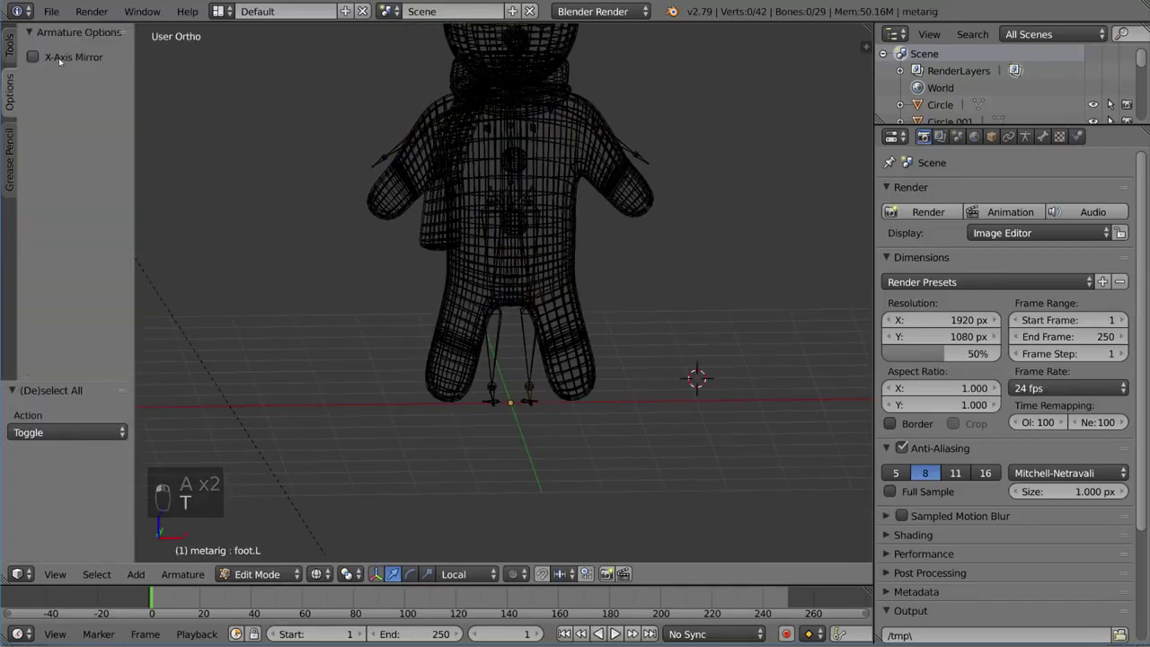
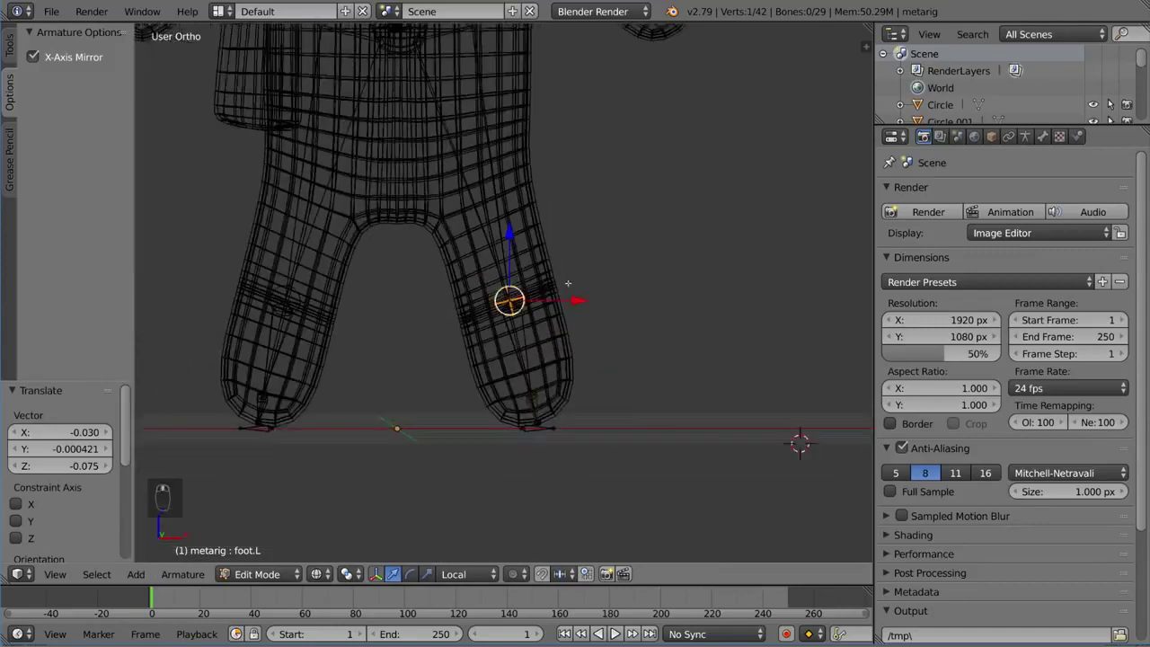
Move the left hand bone down into the end of the snowman's mitten and rotate it to follow the arm
{"action": "mouse_move", "coordinate": [578, 196]}
{"action": "middle_mouse_down", "text": "shift"}
{"action": "mouse_move", "coordinate": [584, 280]}
{"action": "mouse_move", "coordinate": [627, 339]}
{"action": "mouse_move", "coordinate": [623, 375]}
{"action": "middle_mouse_up", "text": "shift"}
{"action": "scroll", "coordinate": [574, 358], "scroll_direction": "down", "scroll_amount": 2}
{"action": "middle_click_drag", "start_coordinate": [562, 312], "coordinate": [574, 353], "text": "shift"}
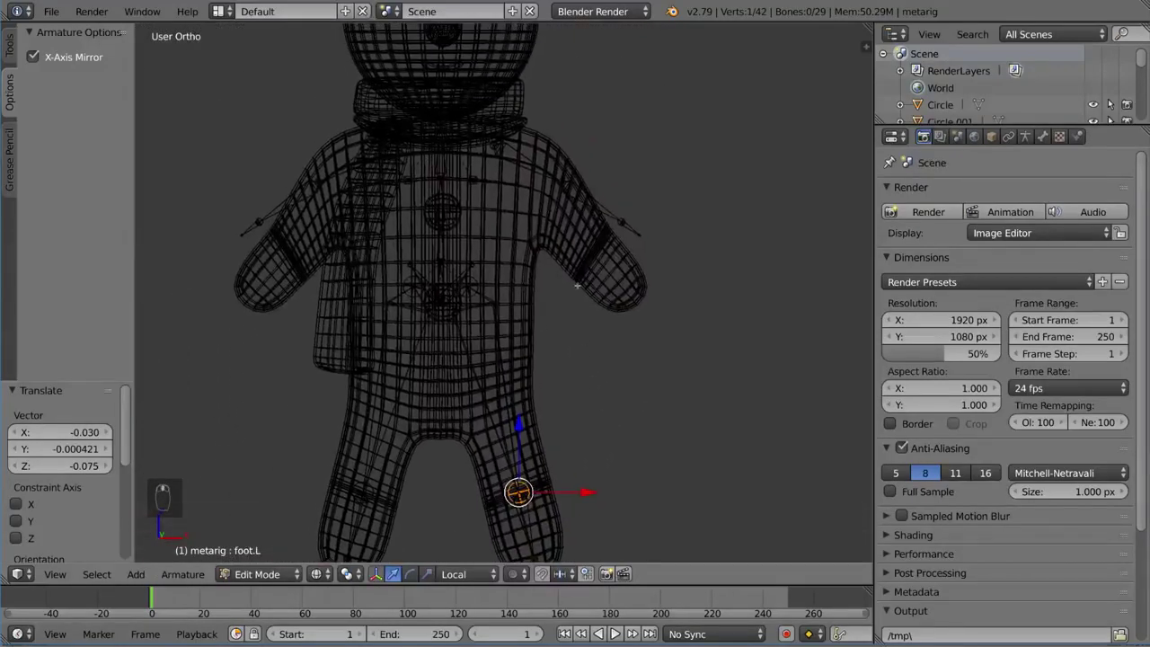
{"action": "middle_click_drag", "start_coordinate": [578, 285], "coordinate": [460, 274], "text": "shift"}
{"action": "scroll", "coordinate": [584, 329], "scroll_direction": "up", "scroll_amount": 2}
{"action": "scroll", "coordinate": [476, 271], "scroll_direction": "up", "scroll_amount": 4}
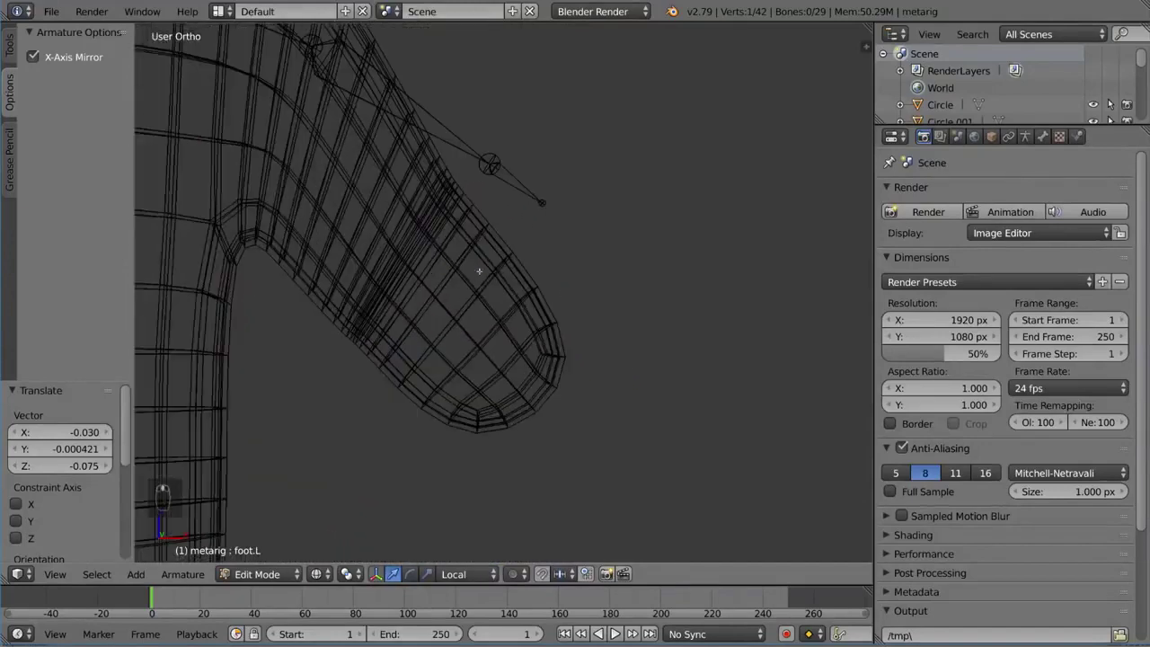
{"action": "scroll", "coordinate": [479, 270], "scroll_direction": "up", "scroll_amount": 2}
{"action": "key", "text": "a"}
{"action": "key", "text": "a"}
{"action": "key", "text": "a"}
{"action": "key", "text": "a"}
{"action": "key", "text": "c"}
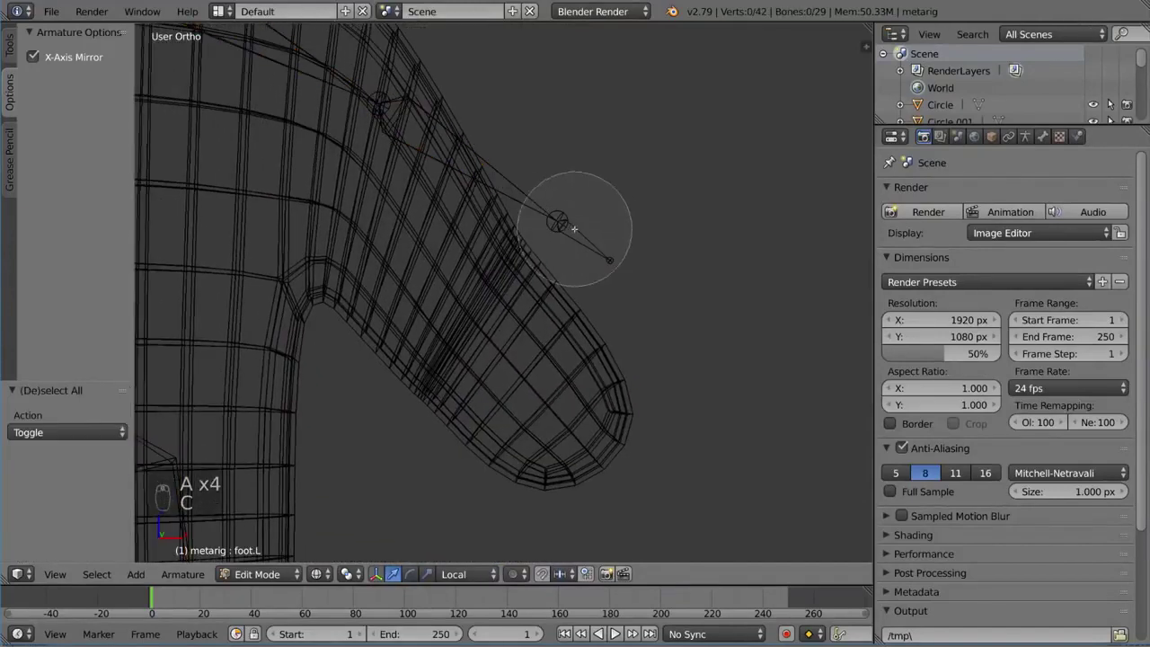
{"action": "left_click", "coordinate": [575, 229]}
{"action": "right_click", "coordinate": [575, 229]}
{"action": "key", "text": "g"}
{"action": "left_click", "coordinate": [552, 405]}
{"action": "key", "text": "r"}
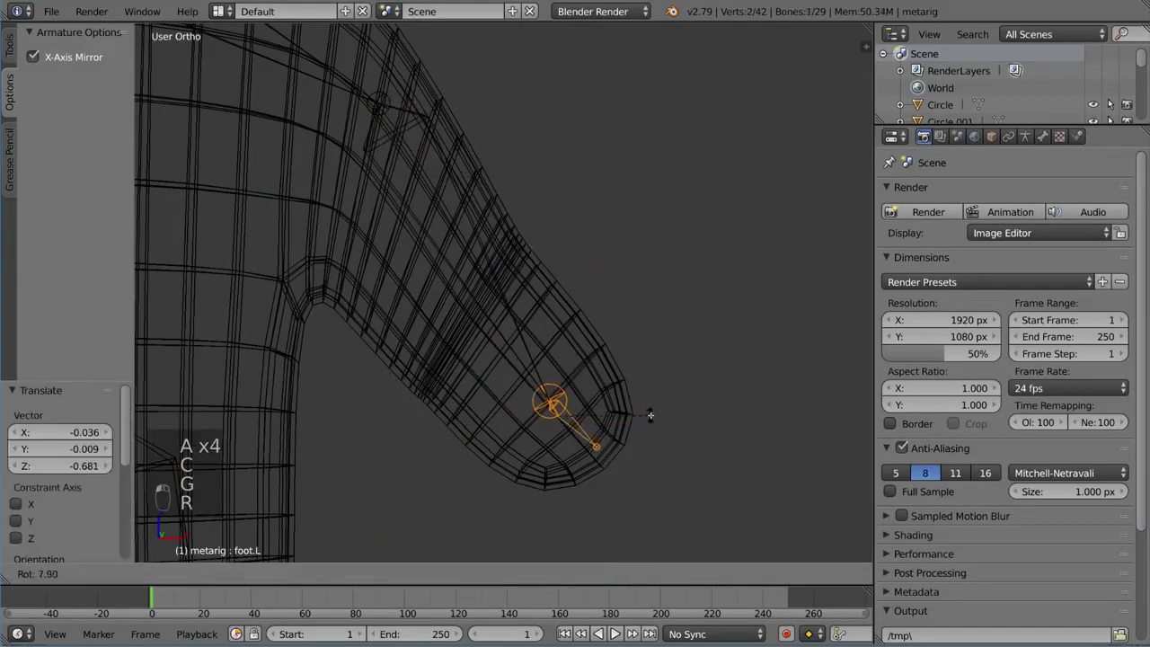
{"action": "left_click", "coordinate": [651, 419]}
{"action": "key", "text": "g"}
{"action": "left_click", "coordinate": [660, 458]}
Move the left elbow joint about 0.36 in X and -0.77 in Z to the seam between sleeve and mitten
{"action": "middle_click_drag", "start_coordinate": [394, 88], "coordinate": [449, 172], "text": "shift"}
{"action": "key", "text": "a"}
{"action": "key", "text": "c"}
{"action": "left_click", "coordinate": [434, 176]}
{"action": "right_click", "coordinate": [432, 178]}
{"action": "key", "text": "g"}
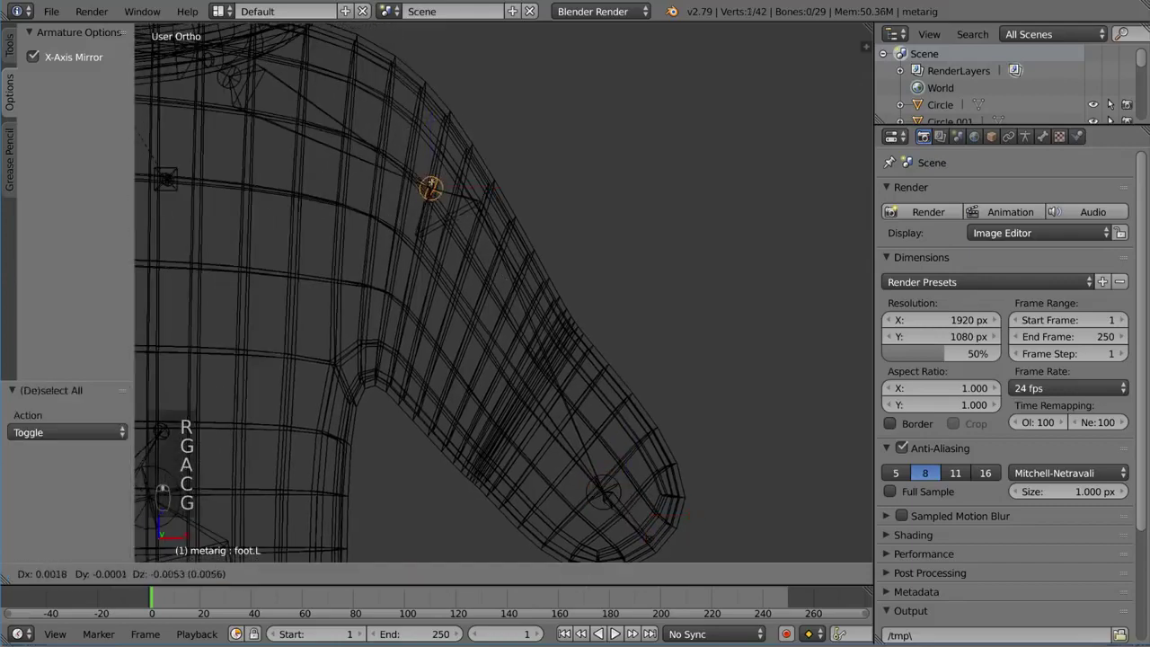
{"action": "left_click", "coordinate": [528, 394]}
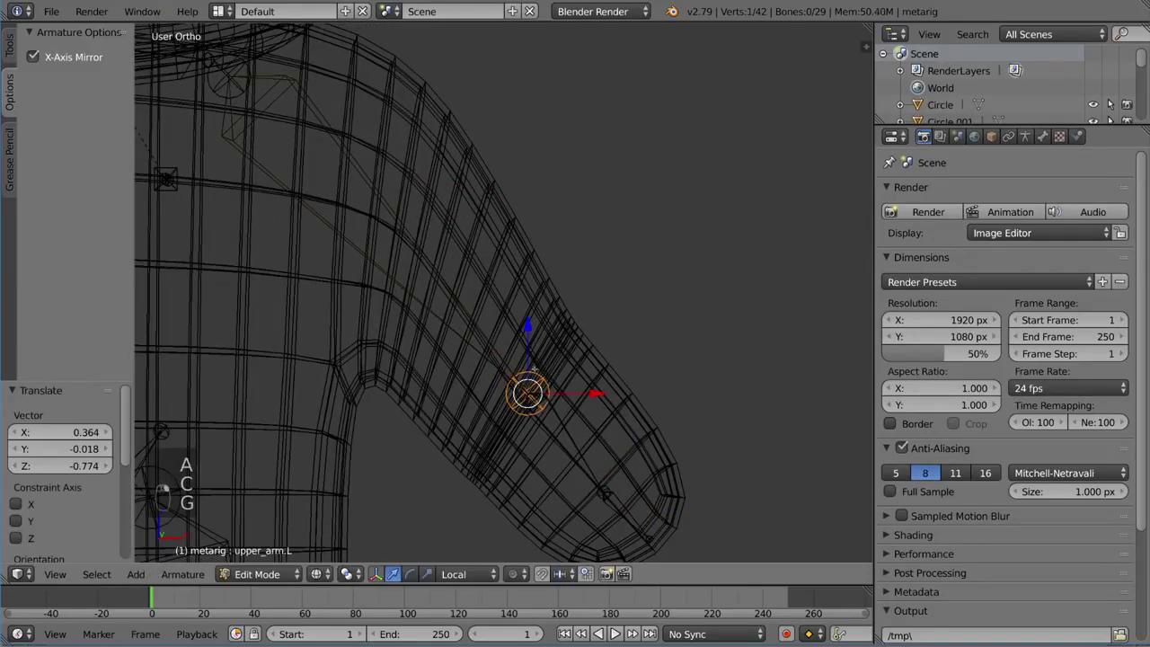
Try moving the left elbow joint with the forearm and upper arm bones still connected
{"action": "middle_click_drag", "start_coordinate": [529, 394], "coordinate": [530, 321], "text": "shift"}
{"action": "key", "text": "a"}
{"action": "key", "text": "c"}
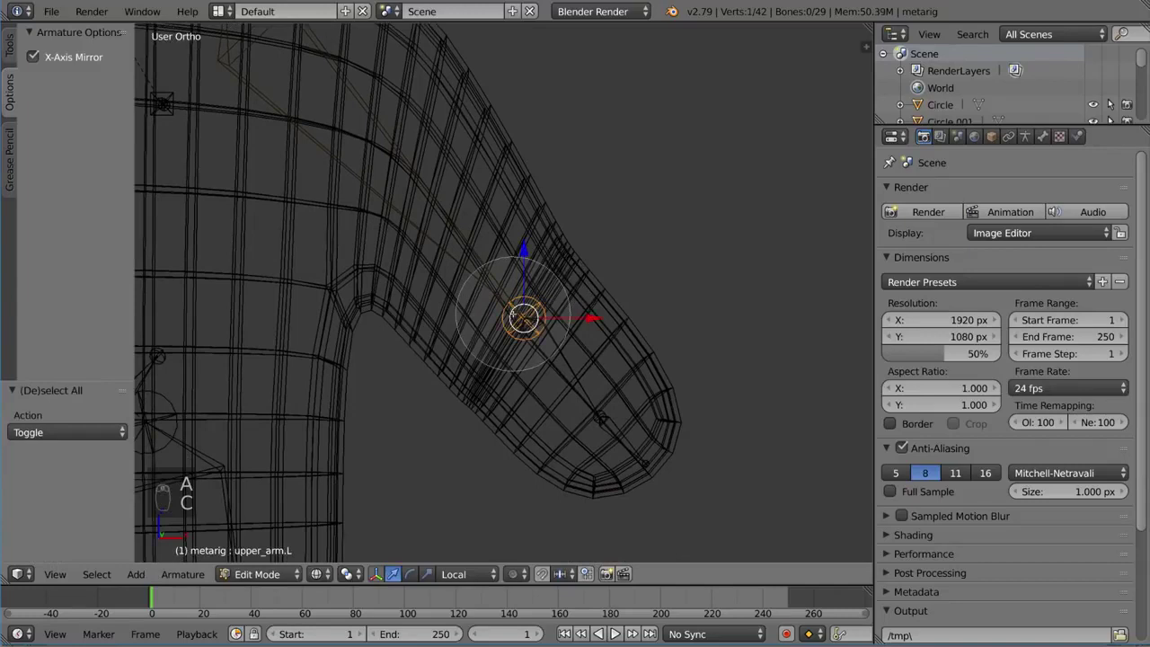
{"action": "left_click", "coordinate": [513, 313]}
{"action": "right_click", "coordinate": [513, 313]}
{"action": "key", "text": "g"}
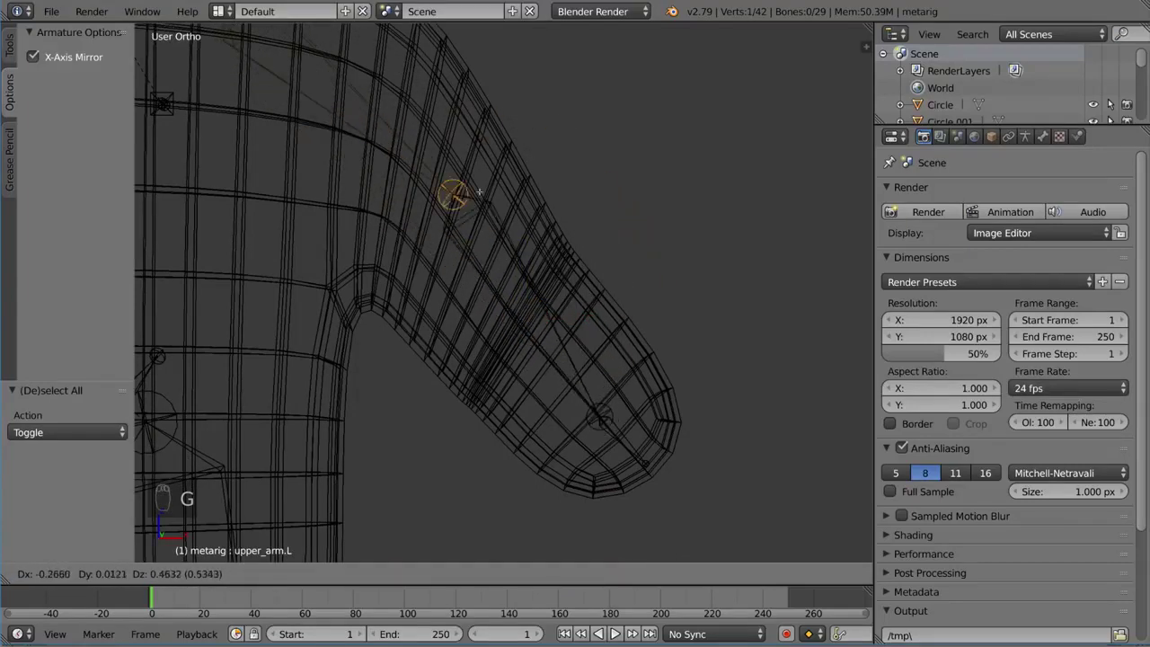
Disconnect the left forearm bone from its parent and try moving the single elbow end that was freed
{"action": "left_click", "coordinate": [558, 352]}
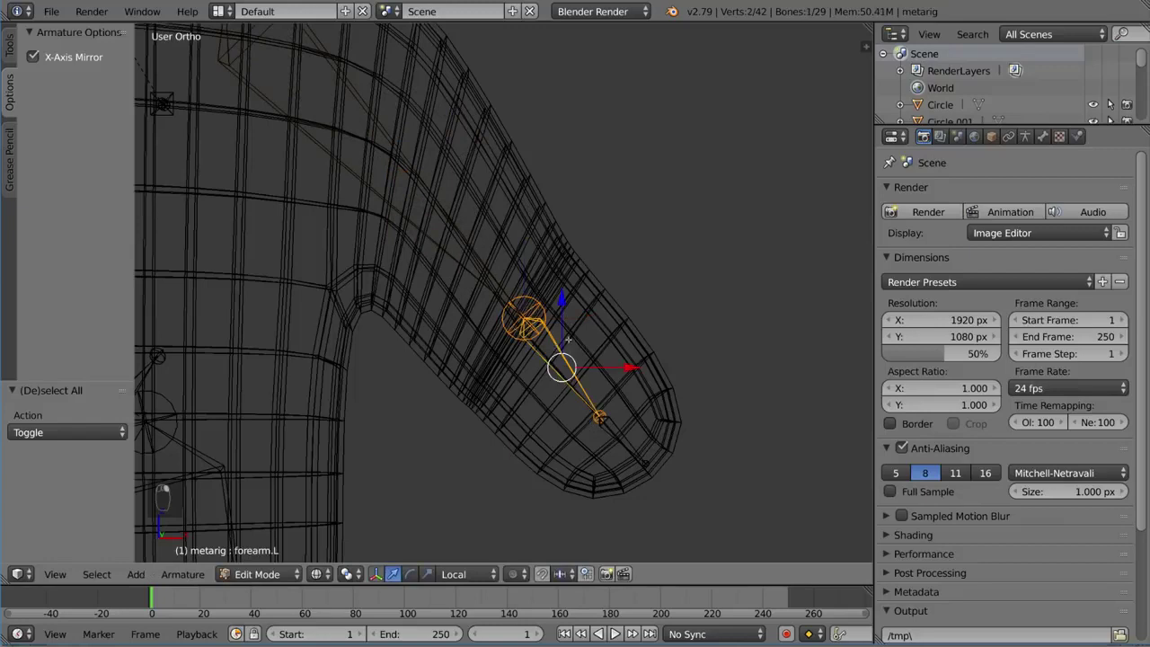
{"action": "key", "text": "alt+p"}
{"action": "key", "text": "d"}
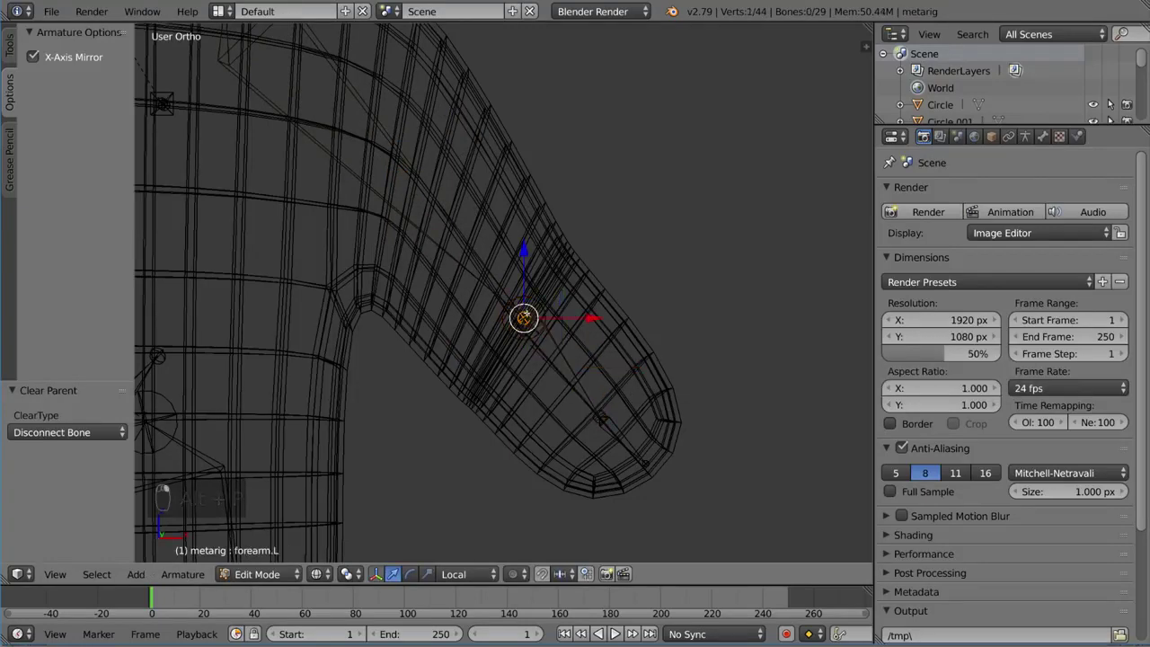
{"action": "key", "text": "g"}
{"action": "right_click", "coordinate": [650, 322]}
{"action": "right_click", "coordinate": [547, 311]}
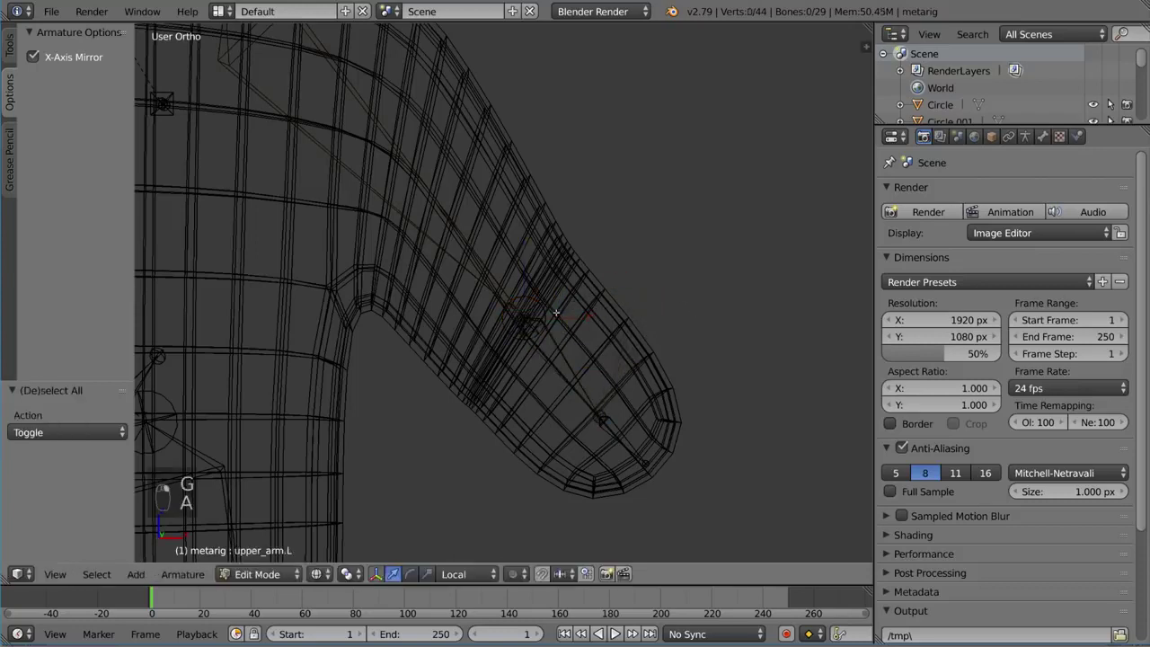
Select the elbow ends of the left upper arm and forearm together and nudge them slightly downward by about 0.02
{"action": "key", "text": "c"}
{"action": "key", "text": "g"}
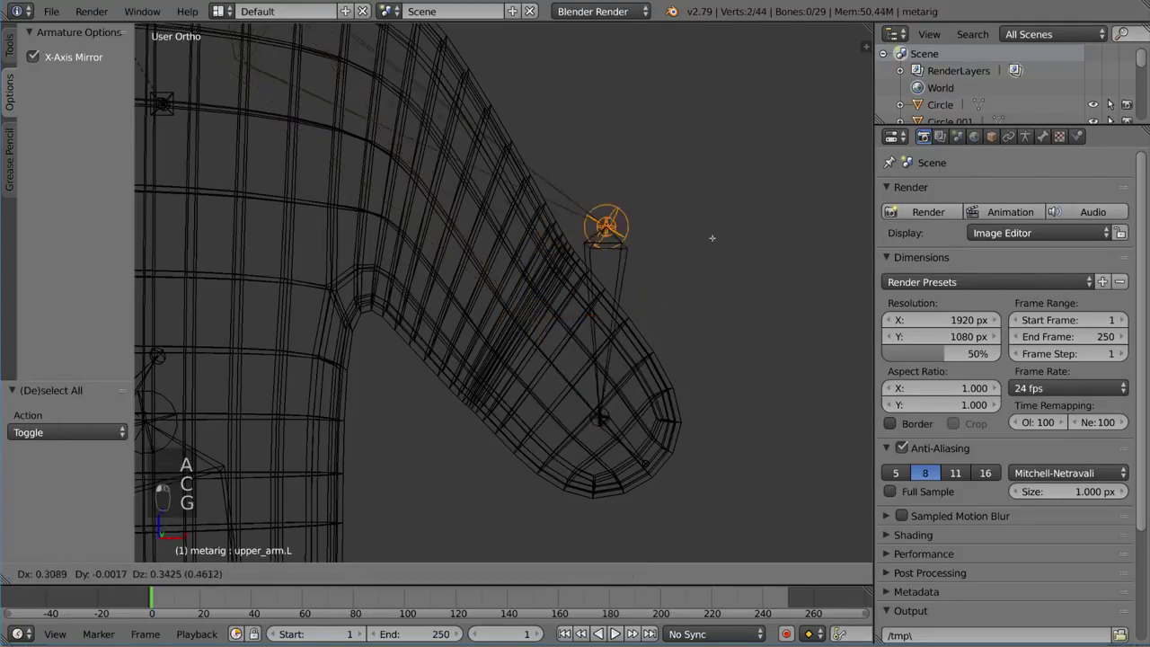
{"action": "key", "text": "g"}
{"action": "left_click", "coordinate": [578, 325]}
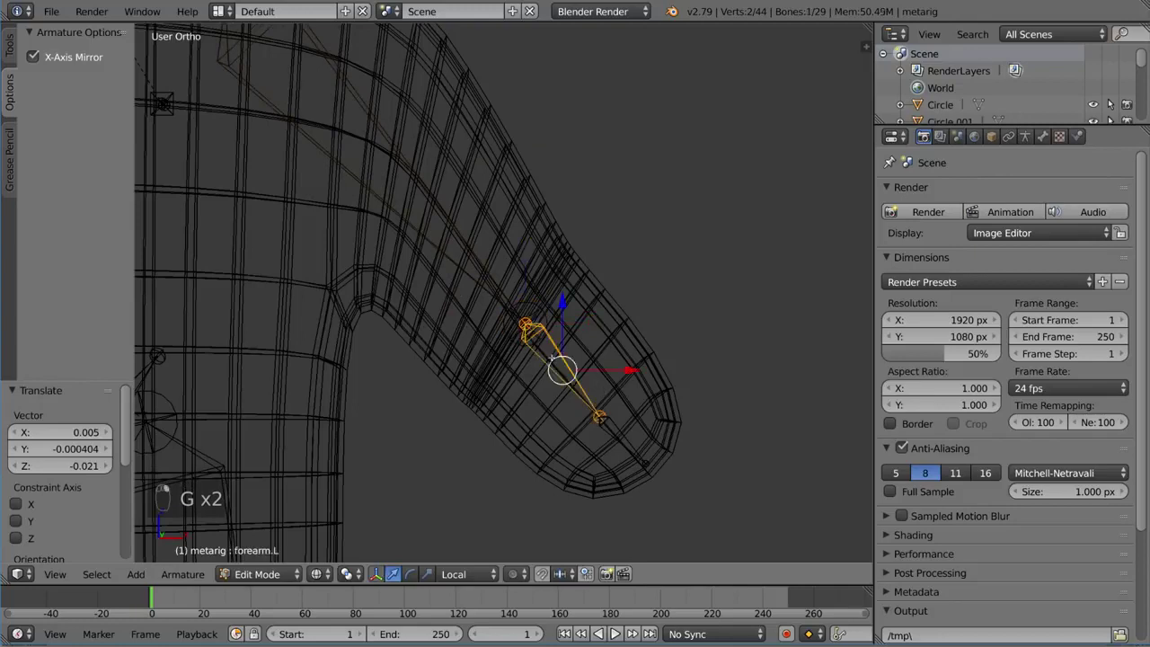
Parent the left forearm to the upper arm with the Connected option and try moving the rejoined forearm
{"action": "right_click", "coordinate": [495, 293], "text": "shift"}
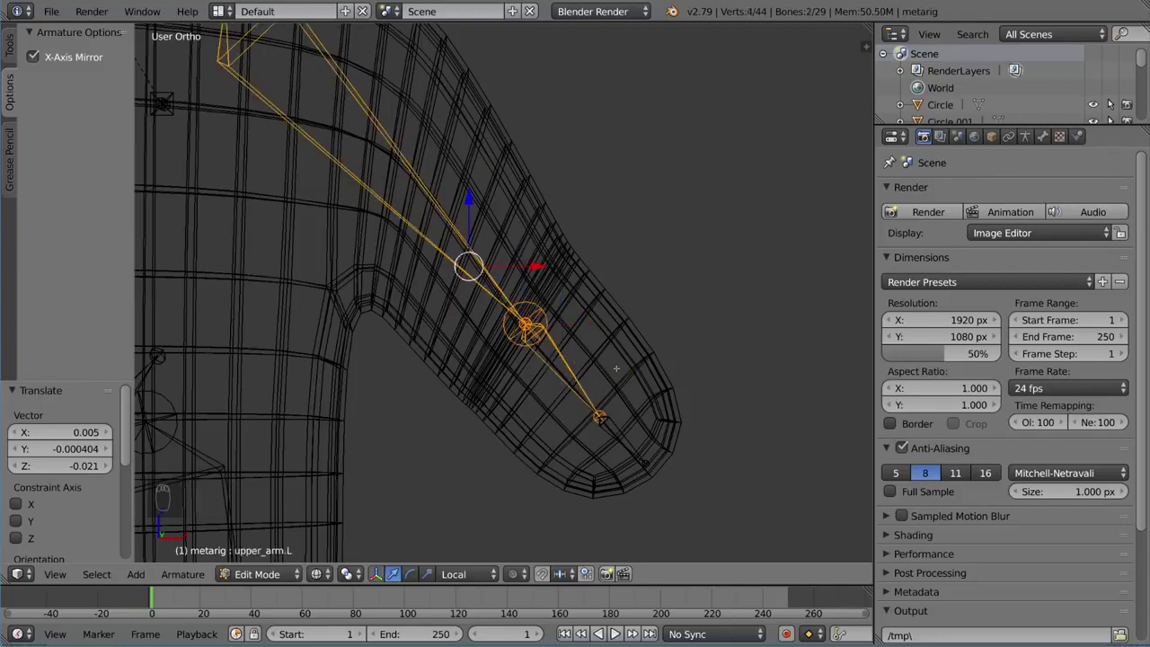
{"action": "key", "text": "ctrl+p"}
{"action": "key", "text": "Up"}
{"action": "key", "text": "Return"}
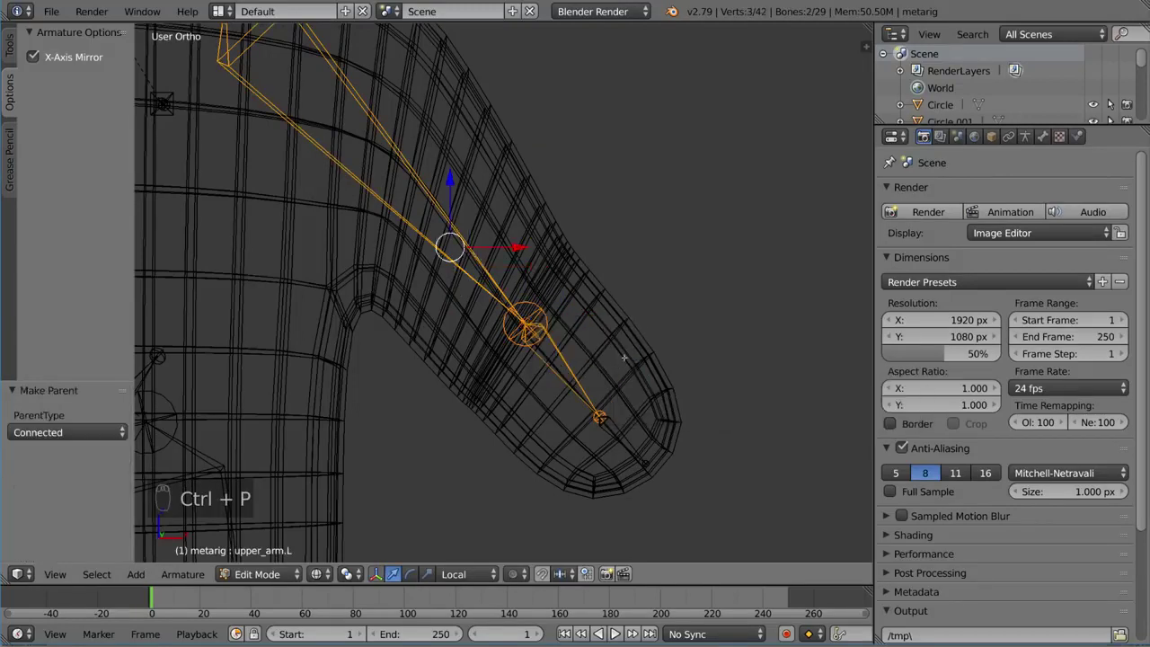
{"action": "right_click", "coordinate": [561, 353]}
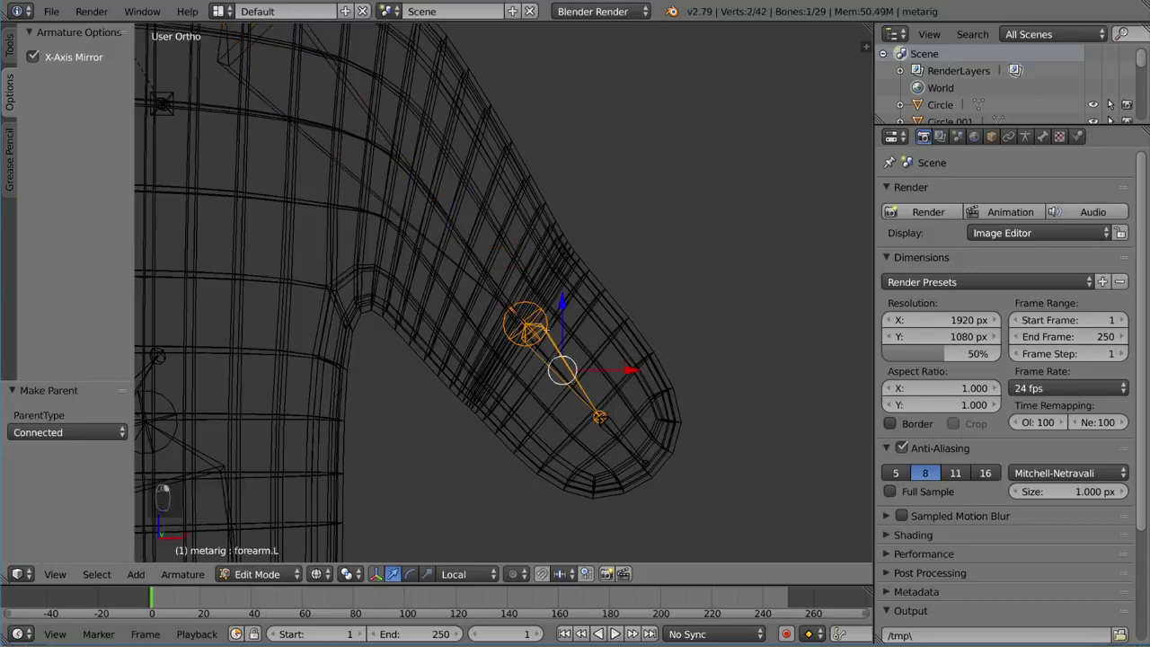
{"action": "key", "text": "g"}
{"action": "left_click", "coordinate": [534, 306]}
Move the upper end of the left upper arm bone about 0.59 outward and 0.13 down into the snowman's shoulder
{"action": "middle_click_drag", "start_coordinate": [446, 160], "coordinate": [617, 412], "text": "shift"}
{"action": "key", "text": "a"}
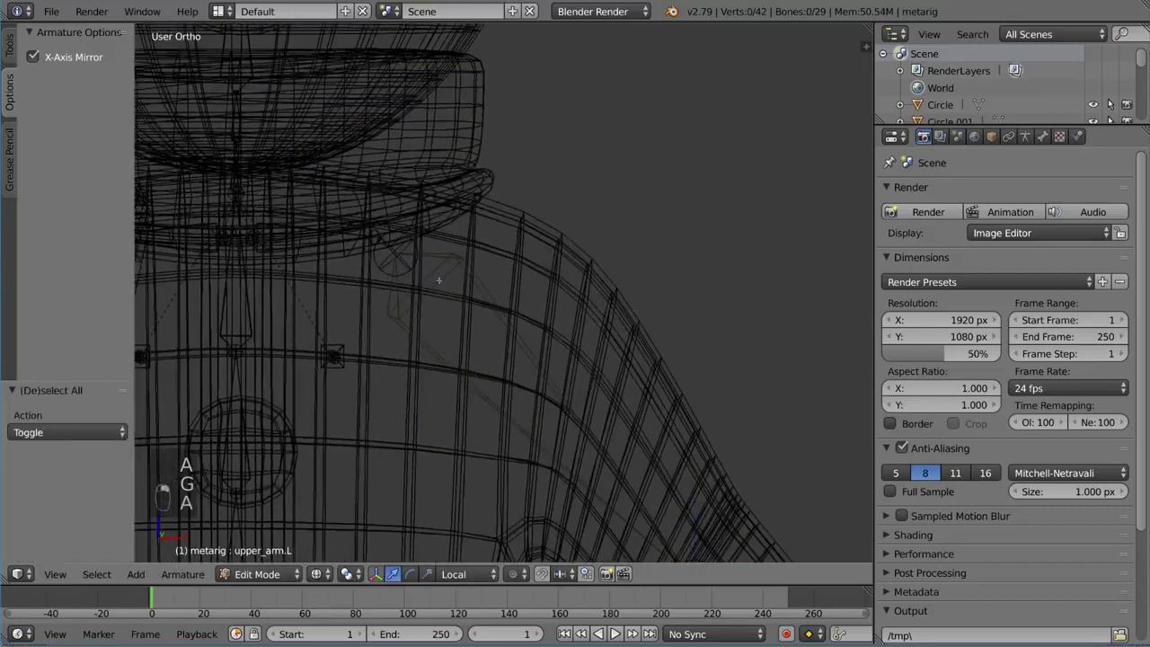
{"action": "key", "text": "a"}
{"action": "key", "text": "a"}
{"action": "key", "text": "a"}
{"action": "right_click", "coordinate": [396, 253]}
{"action": "key", "text": "g"}
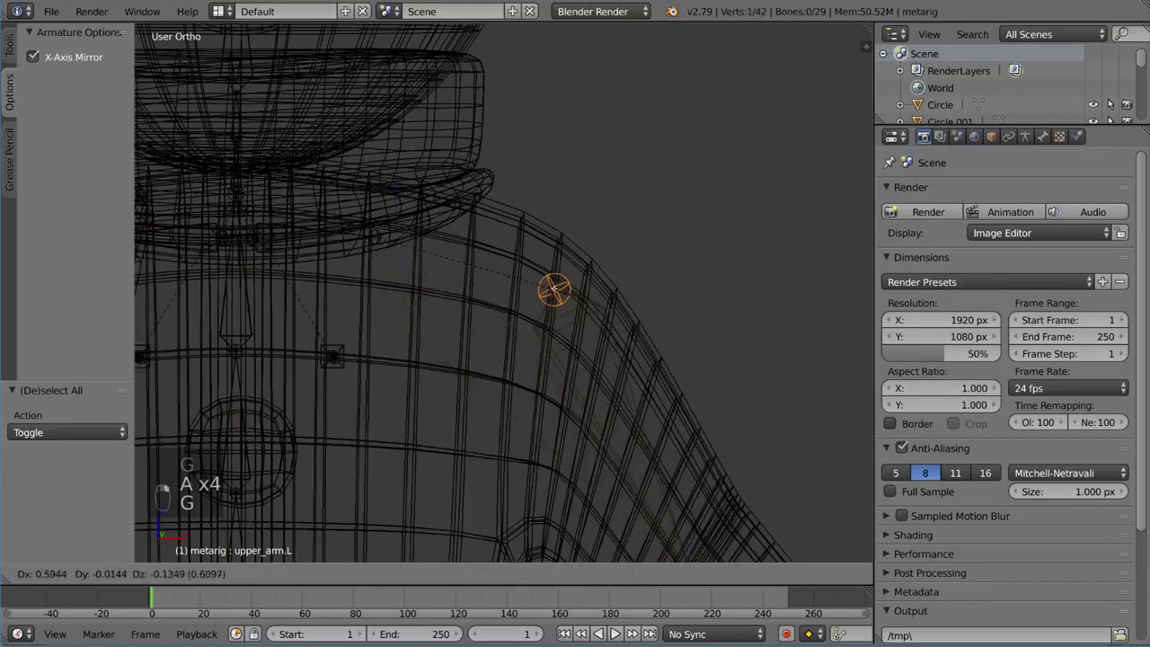
{"action": "left_click", "coordinate": [553, 289]}
Move the outer tip of the left shoulder bone outward, close to the start of the upper arm bone
{"action": "middle_click_drag", "start_coordinate": [385, 244], "coordinate": [521, 272], "text": "shift"}
{"action": "key", "text": "a"}
{"action": "key", "text": "a"}
{"action": "key", "text": "a"}
{"action": "right_click", "coordinate": [518, 268]}
{"action": "key", "text": "g"}
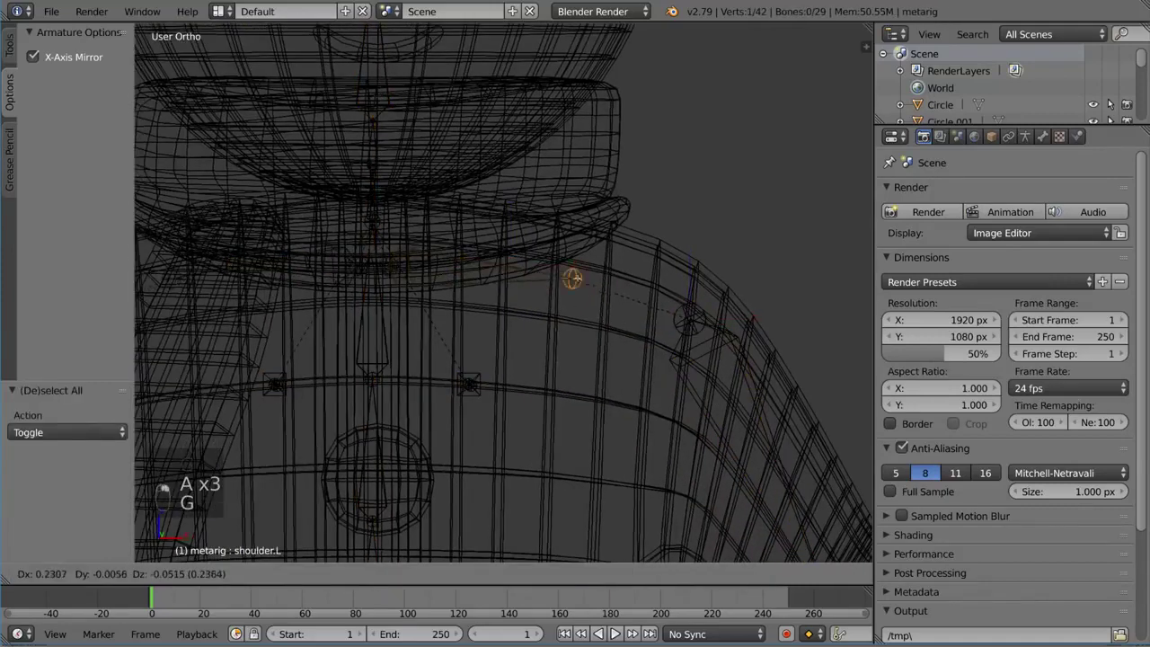
{"action": "left_click", "coordinate": [615, 275]}
Reposition the inner end of the left shoulder bone slightly outward beside the upper spine
{"action": "middle_click_drag", "start_coordinate": [411, 265], "coordinate": [476, 253], "text": "shift"}
{"action": "key", "text": "a"}
{"action": "key", "text": "a"}
{"action": "key", "text": "a"}
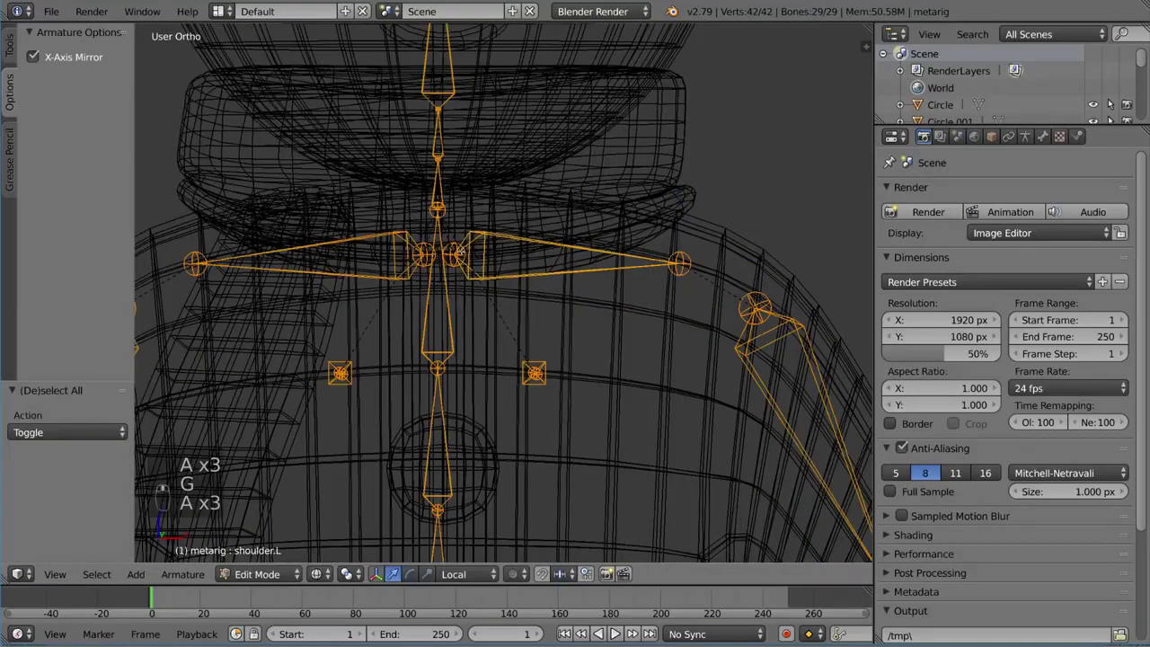
{"action": "right_click", "coordinate": [454, 255]}
{"action": "key", "text": "g"}
{"action": "left_click", "coordinate": [650, 264]}
Try moving the left breast bone about 0.21 outward and 0.27 down, and delete the breast bones on both sides
{"action": "middle_click_drag", "start_coordinate": [650, 264], "coordinate": [693, 246], "text": "shift"}
{"action": "key", "text": "a"}
{"action": "key", "text": "a"}
{"action": "key", "text": "a"}
{"action": "scroll", "coordinate": [656, 283], "scroll_direction": "down", "scroll_amount": 4}
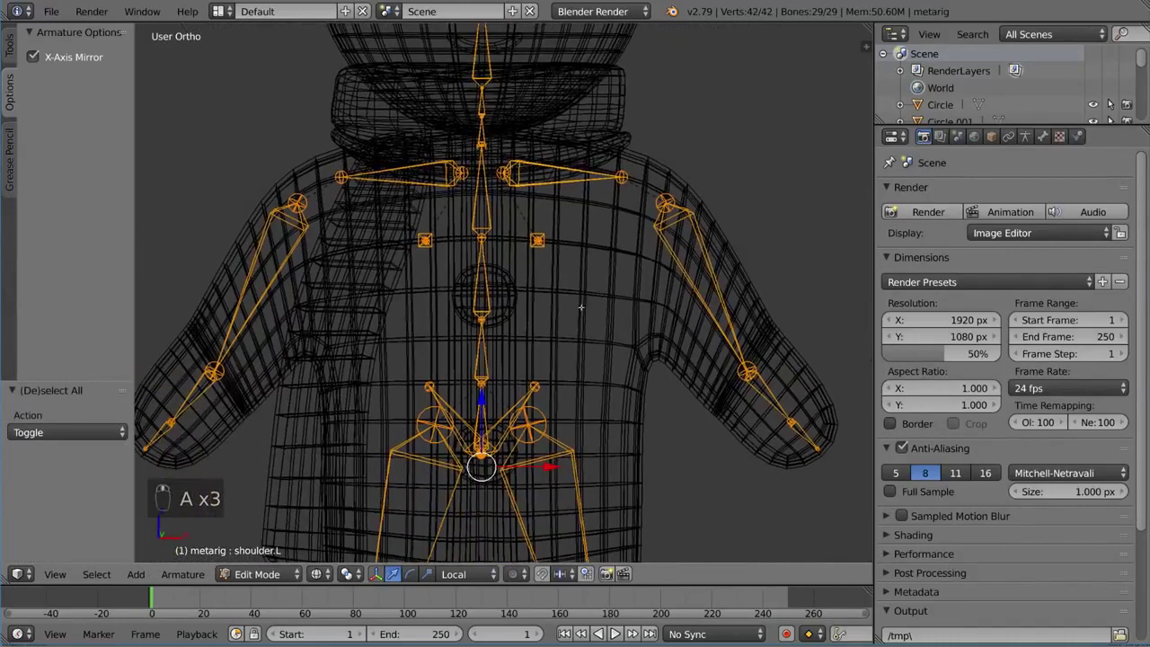
{"action": "key", "text": "a"}
{"action": "key", "text": "c"}
{"action": "left_click", "coordinate": [537, 240]}
{"action": "middle_click_drag", "start_coordinate": [553, 242], "coordinate": [538, 205], "text": "shift"}
{"action": "key", "text": "g"}
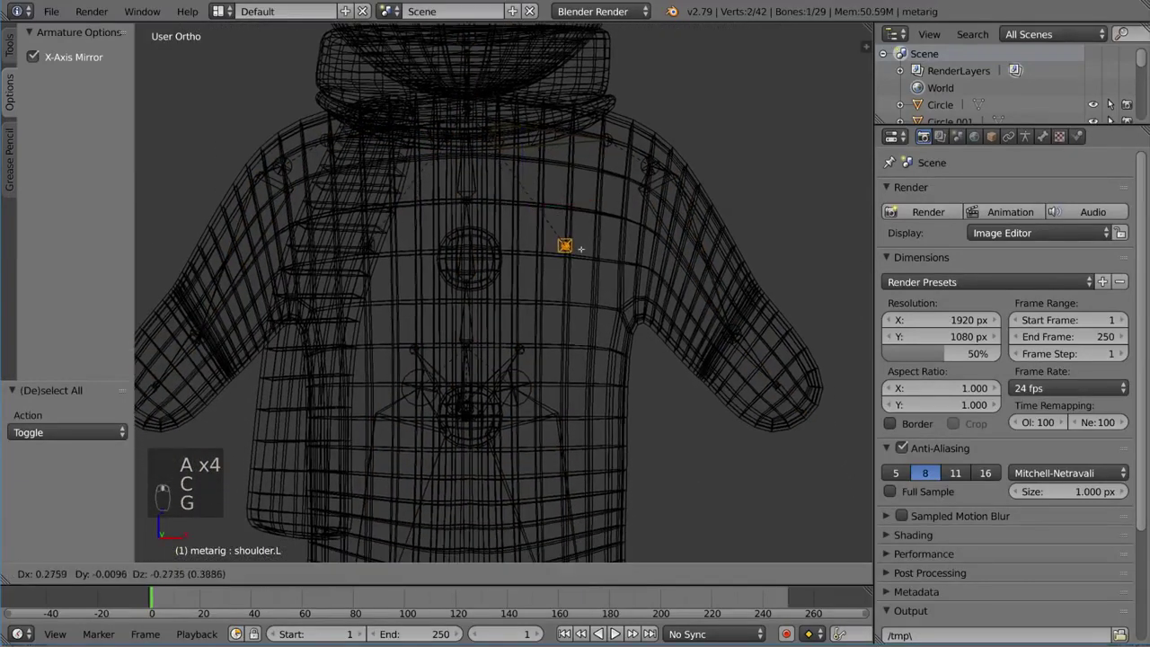
{"action": "left_click", "coordinate": [492, 273]}
{"action": "scroll", "coordinate": [491, 273], "scroll_direction": "down", "scroll_amount": 3}
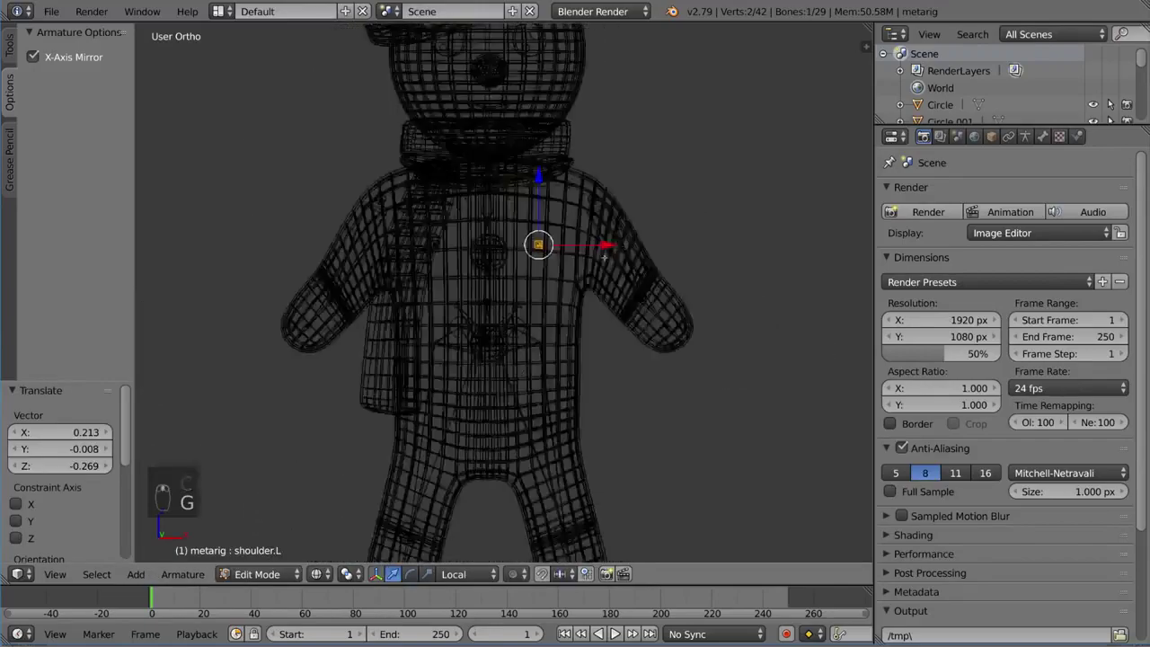
{"action": "middle_click_drag", "start_coordinate": [491, 273], "coordinate": [590, 274]}
{"action": "key", "text": "x"}
{"action": "left_click", "coordinate": [595, 279]}
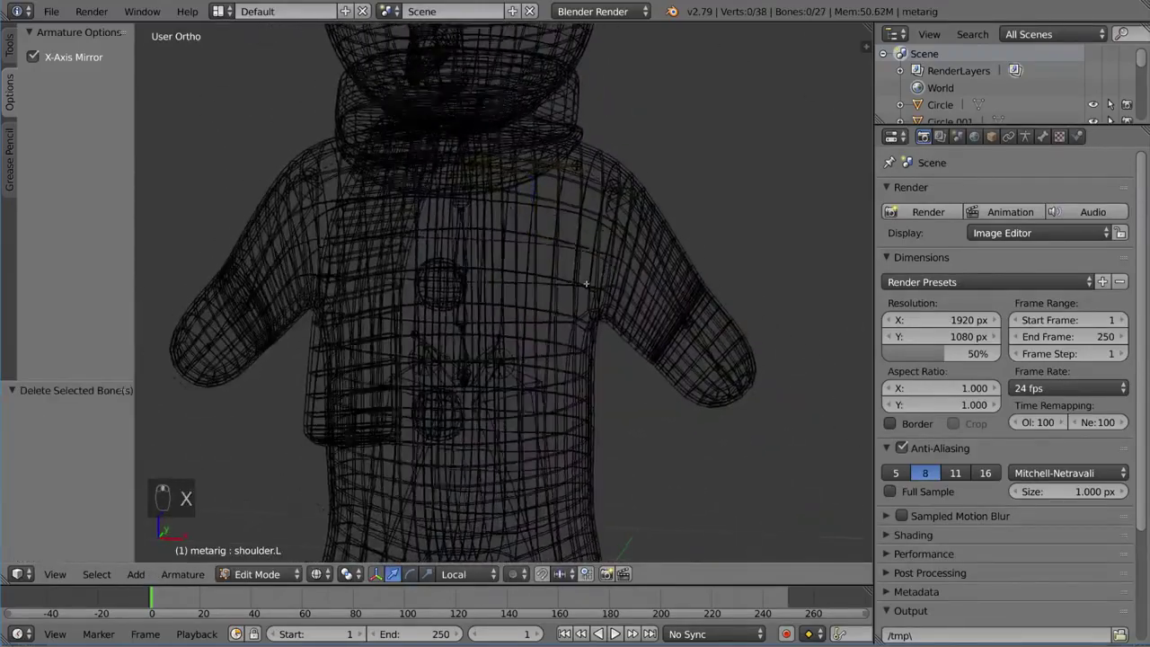
In front view, move the upper end of the left thigh bone about 0.36 outward and 1.39 down to the top of the leg
{"action": "key", "text": "KP_1"}
{"action": "scroll", "coordinate": [572, 311], "scroll_direction": "up", "scroll_amount": 2}
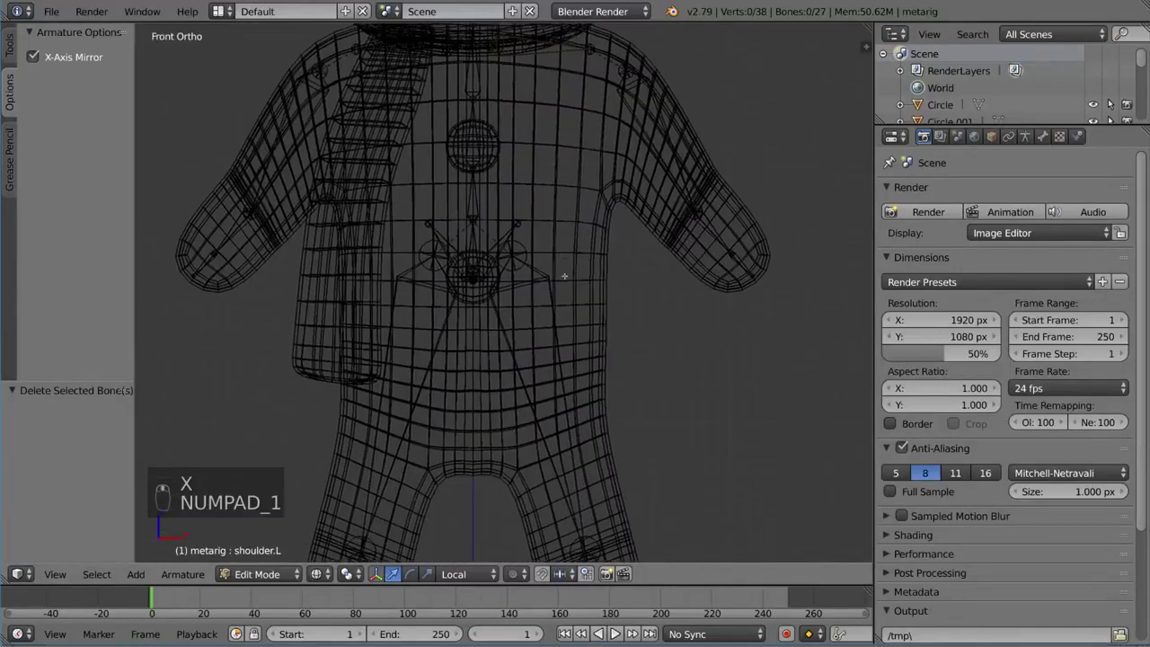
{"action": "key", "text": "a"}
{"action": "key", "text": "a"}
{"action": "key", "text": "a"}
{"action": "key", "text": "a"}
{"action": "key", "text": "a"}
{"action": "scroll", "coordinate": [477, 256], "scroll_direction": "up", "scroll_amount": 2}
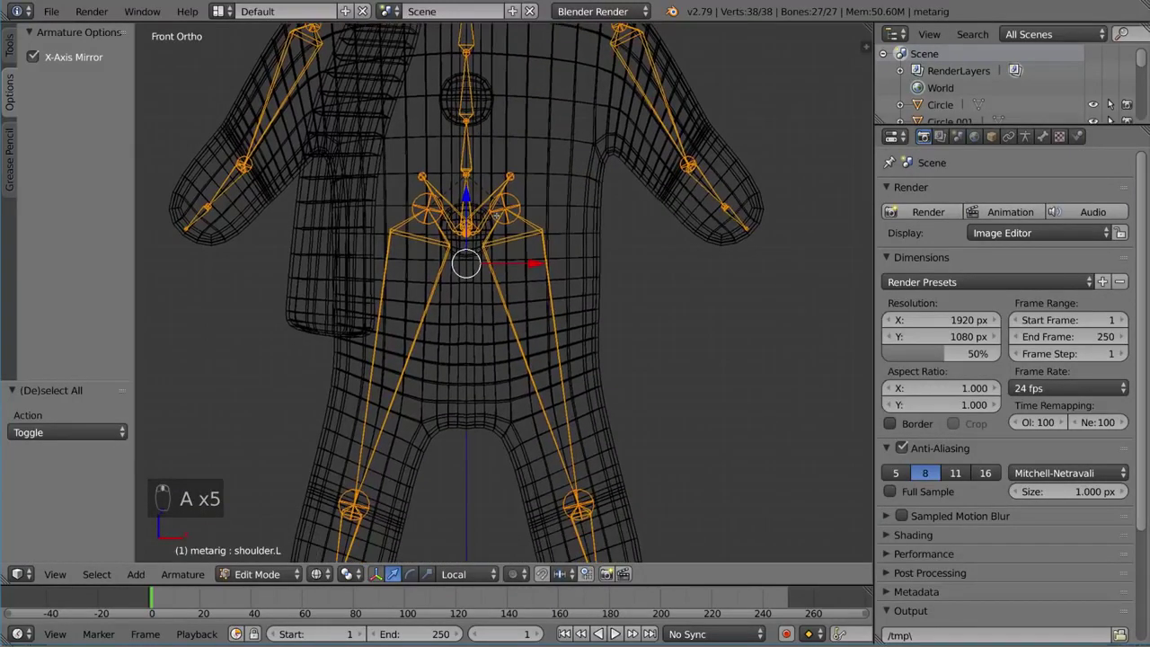
{"action": "right_click", "coordinate": [510, 213]}
{"action": "middle_click_drag", "start_coordinate": [528, 223], "coordinate": [530, 194], "text": "shift"}
{"action": "key", "text": "g"}
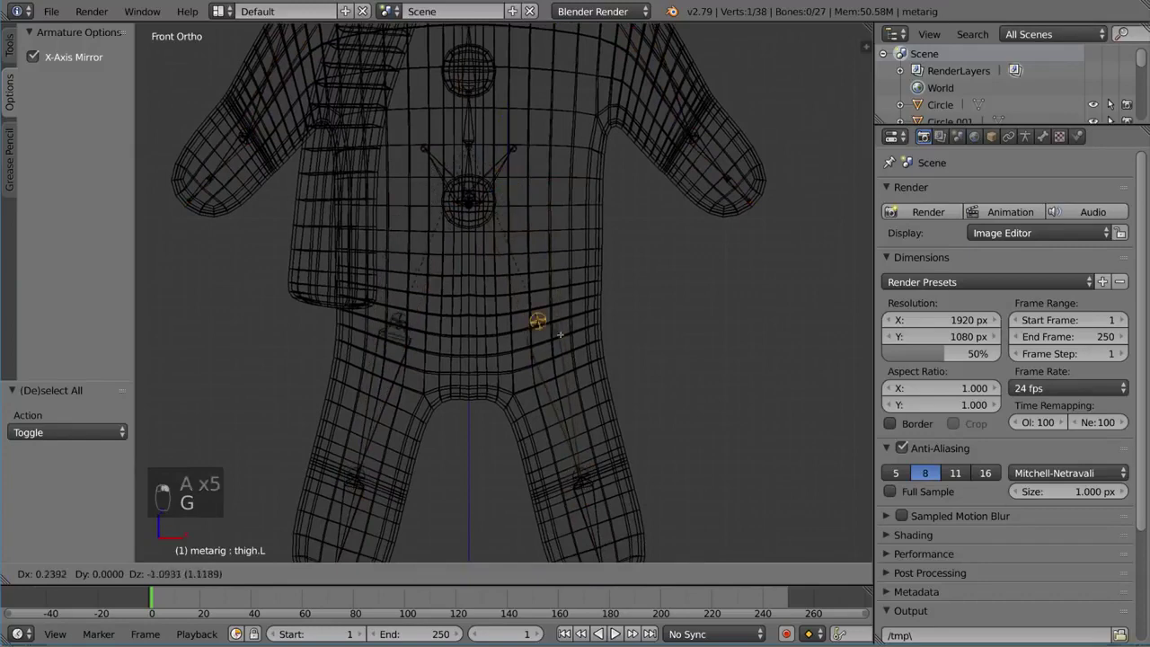
{"action": "left_click", "coordinate": [575, 369]}
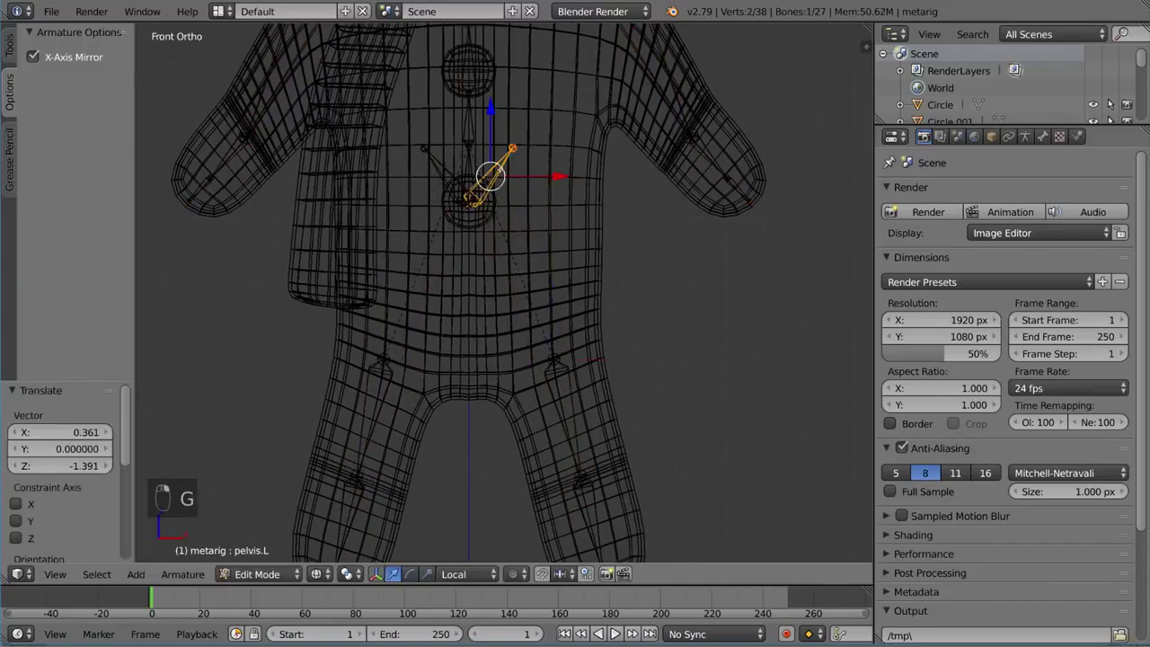
Display the left pelvis bone's name in the view properties and try moving the bone on its own
{"action": "key", "text": "n"}
{"action": "scroll", "coordinate": [828, 465], "scroll_direction": "down", "scroll_amount": 6}
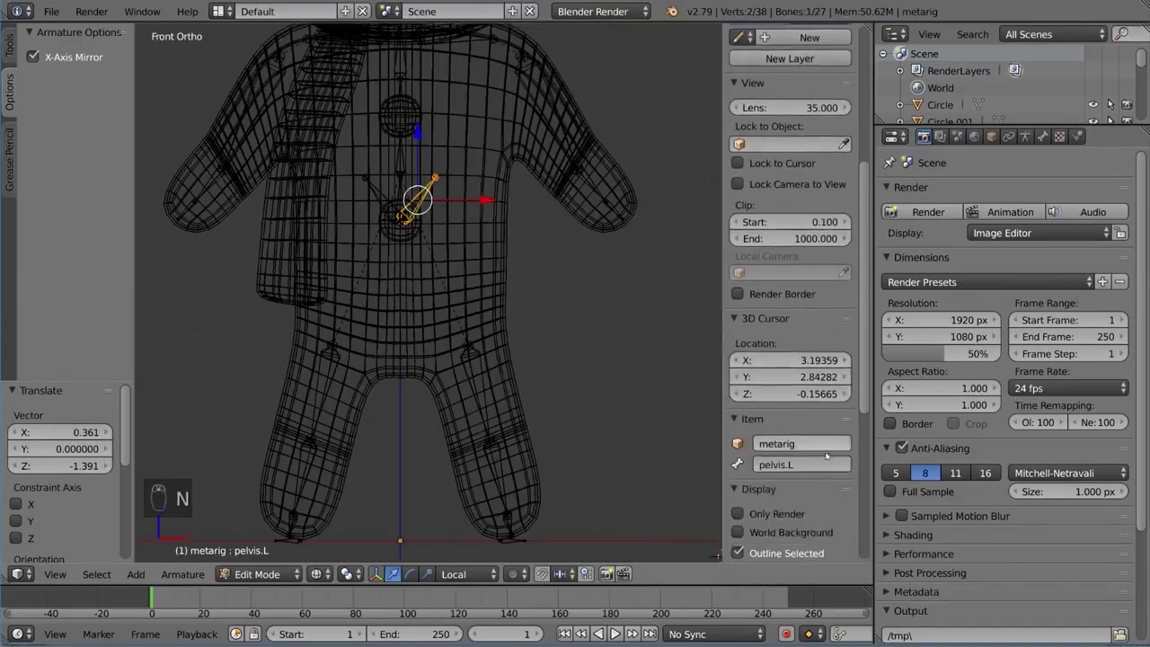
{"action": "middle_click_drag", "start_coordinate": [469, 177], "coordinate": [479, 182], "text": "shift"}
{"action": "key", "text": "g"}
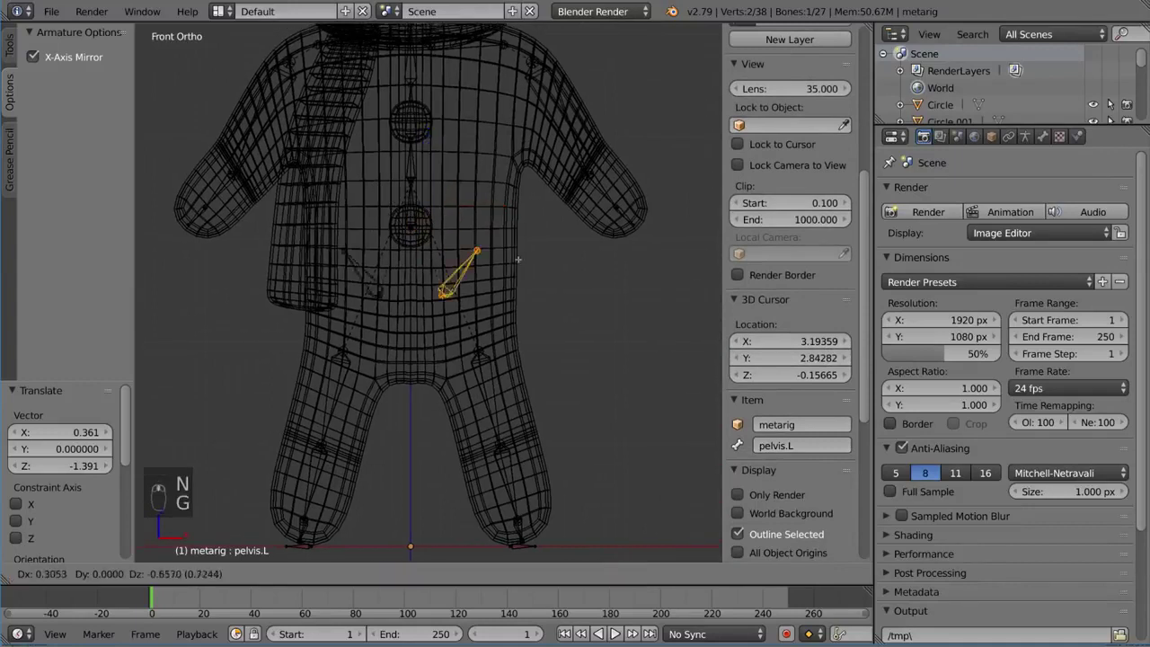
{"action": "right_click", "coordinate": [494, 247]}
Select the lowest spine bone together with both pelvis bones and move them about 1.0 down along Z
{"action": "right_click", "coordinate": [413, 211], "text": "shift"}
{"action": "key", "text": "g"}
{"action": "middle_click", "coordinate": [422, 218]}
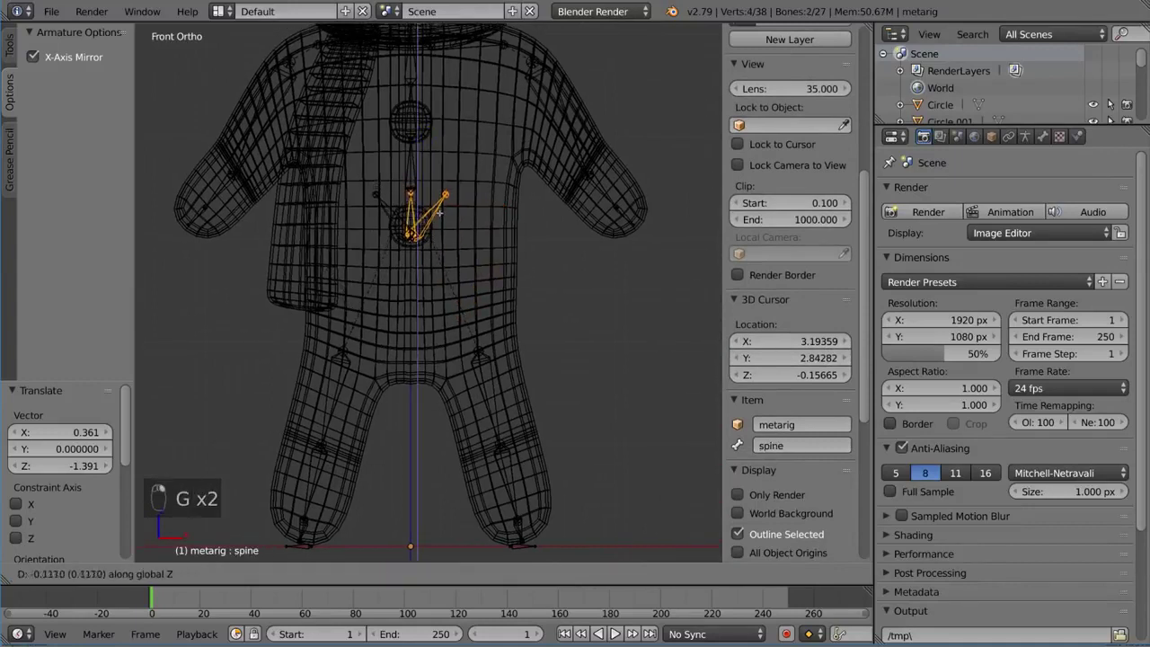
{"action": "right_click", "coordinate": [437, 223]}
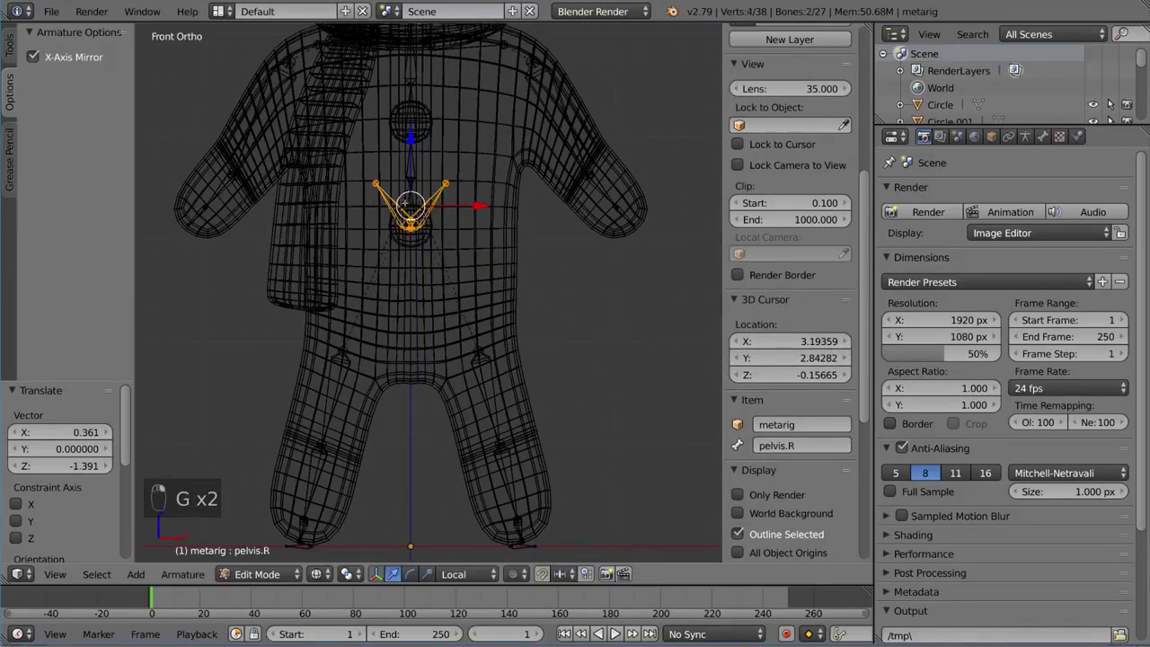
{"action": "right_click", "coordinate": [409, 205], "text": "shift"}
{"action": "key", "text": "g"}
{"action": "middle_click", "coordinate": [412, 213]}
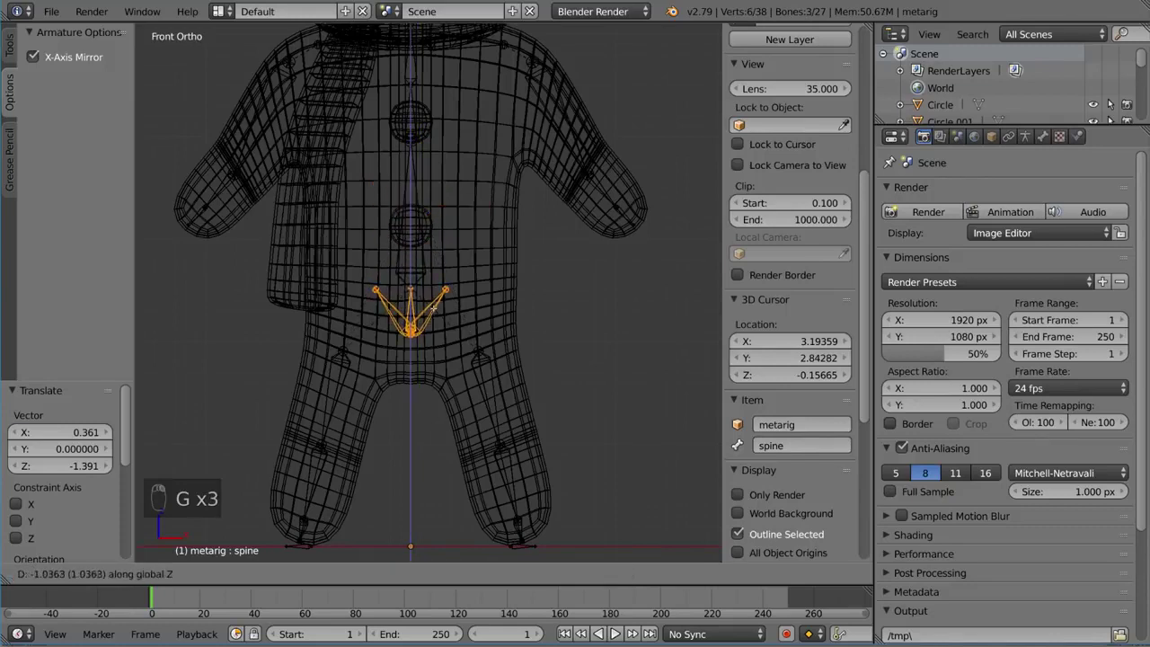
{"action": "left_click", "coordinate": [402, 279]}
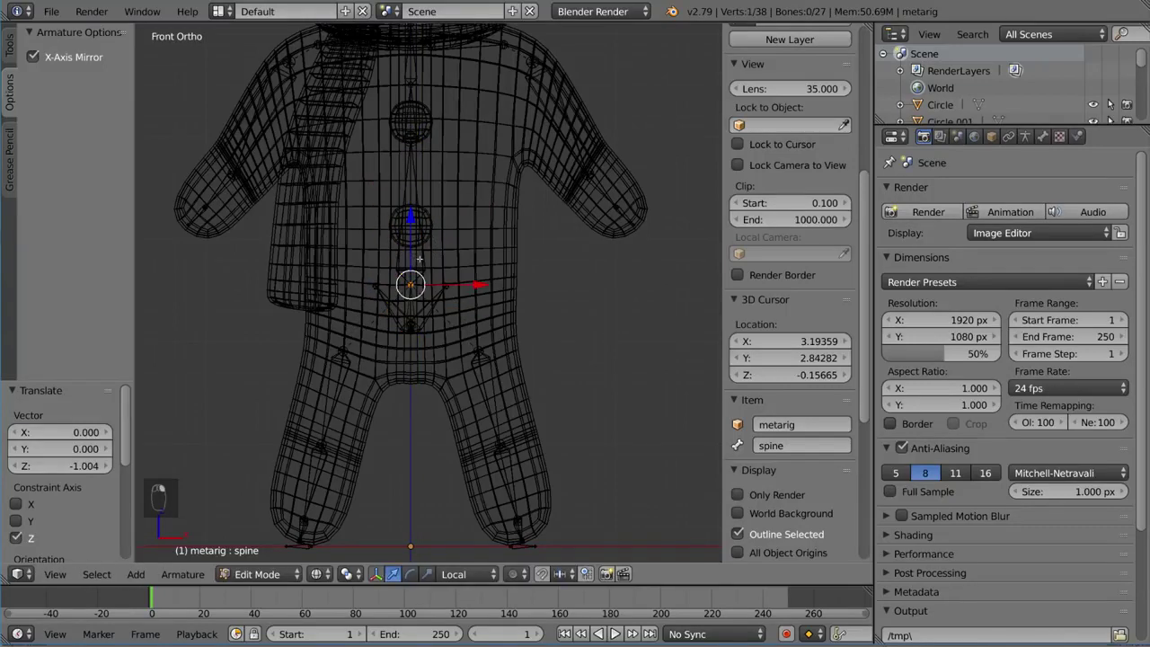
Fine-tune the upper end of the lowest spine bone along Z so it sits just below the lower button
{"action": "key", "text": "g"}
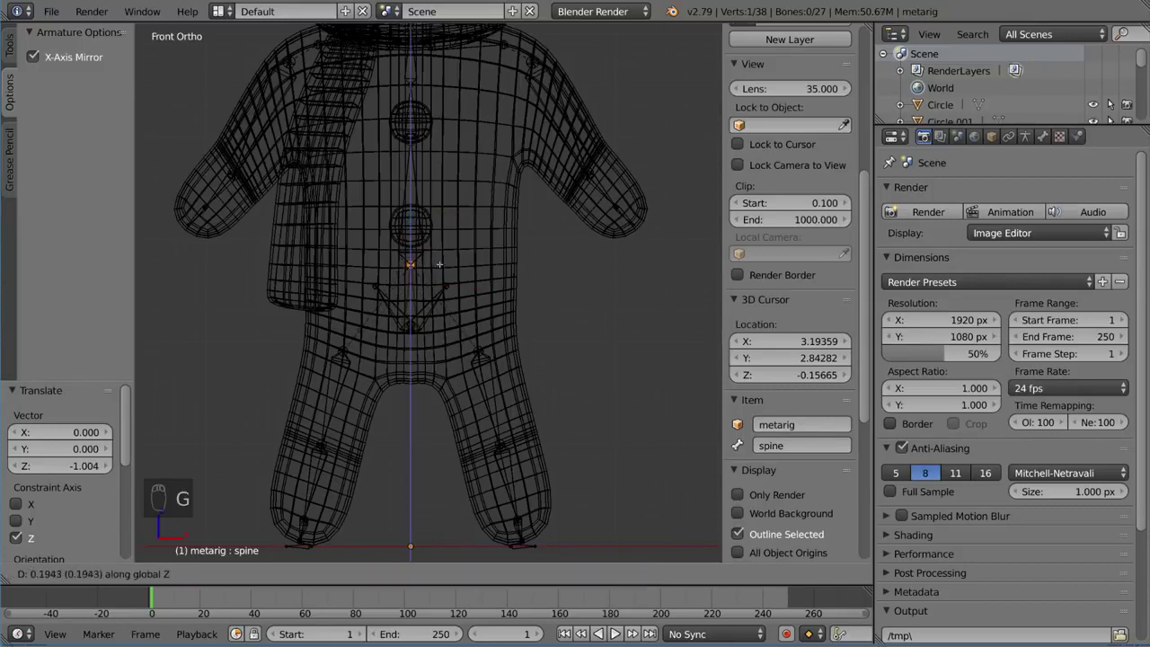
{"action": "left_click", "coordinate": [439, 264]}
{"action": "middle_click_drag", "start_coordinate": [439, 264], "coordinate": [458, 324], "text": "shift"}
{"action": "key", "text": "a"}
{"action": "key", "text": "a"}
{"action": "key", "text": "a"}
{"action": "right_click", "coordinate": [432, 283]}
{"action": "key", "text": "g"}
{"action": "middle_click", "coordinate": [431, 287]}
{"action": "left_click", "coordinate": [432, 291]}
Lower the upper end of spine.001 to between the buttons and the upper end of spine.002 by about 0.21 along Z
{"action": "key", "text": "a"}
{"action": "key", "text": "a"}
{"action": "key", "text": "a"}
{"action": "right_click", "coordinate": [445, 210]}
{"action": "key", "text": "g"}
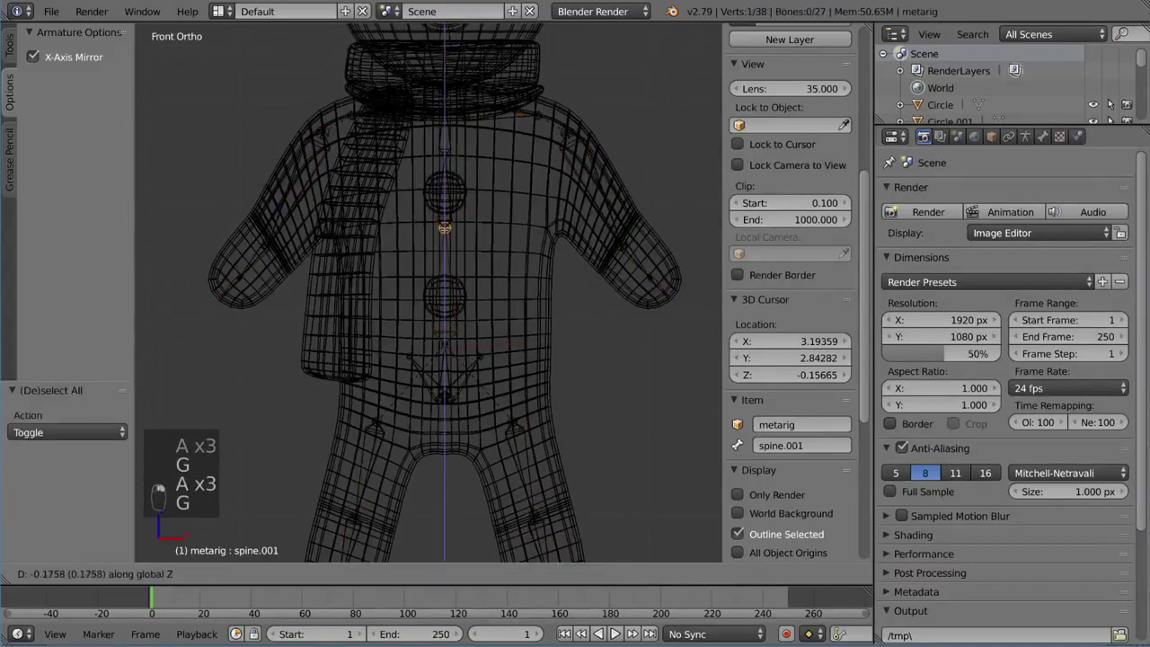
{"action": "left_click", "coordinate": [445, 245]}
{"action": "key", "text": "a"}
{"action": "key", "text": "a"}
{"action": "key", "text": "a"}
{"action": "right_click", "coordinate": [444, 158]}
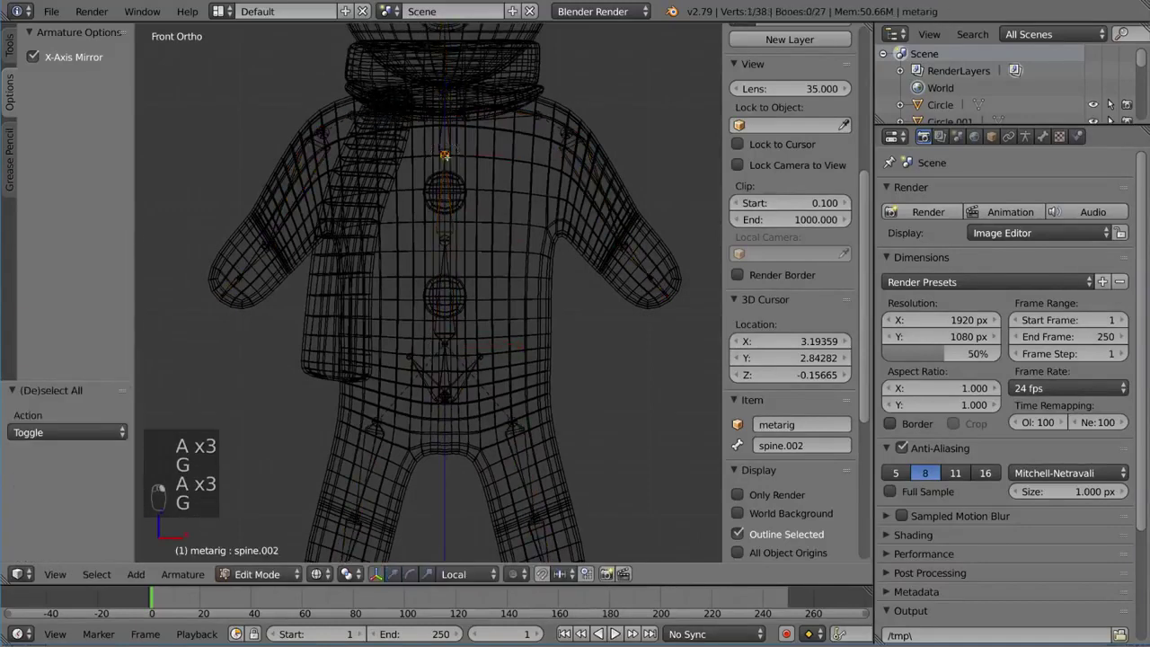
{"action": "key", "text": "g"}
{"action": "left_click", "coordinate": [452, 160]}
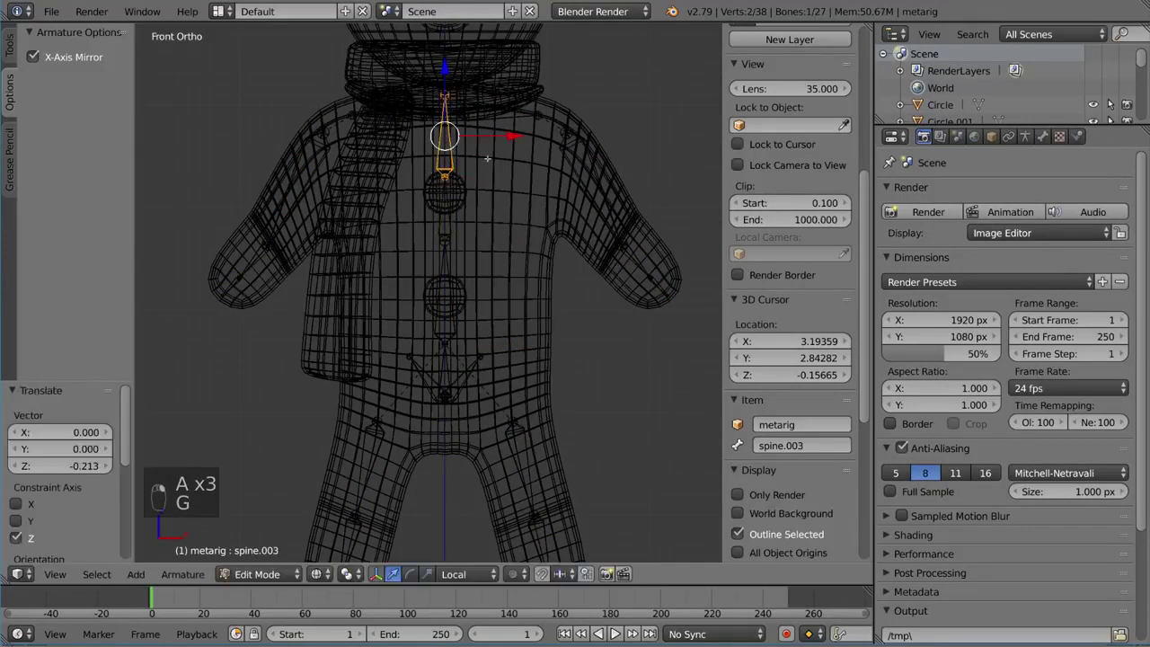
Lower the spine.001 tip to just above the lower button and the spine.002 tip to the upper button, then select all bones
{"action": "middle_click_drag", "start_coordinate": [487, 159], "coordinate": [490, 200], "text": "shift"}
{"action": "key", "text": "a"}
{"action": "key", "text": "a"}
{"action": "key", "text": "a"}
{"action": "right_click", "coordinate": [453, 283]}
{"action": "key", "text": "g"}
{"action": "key", "text": "z"}
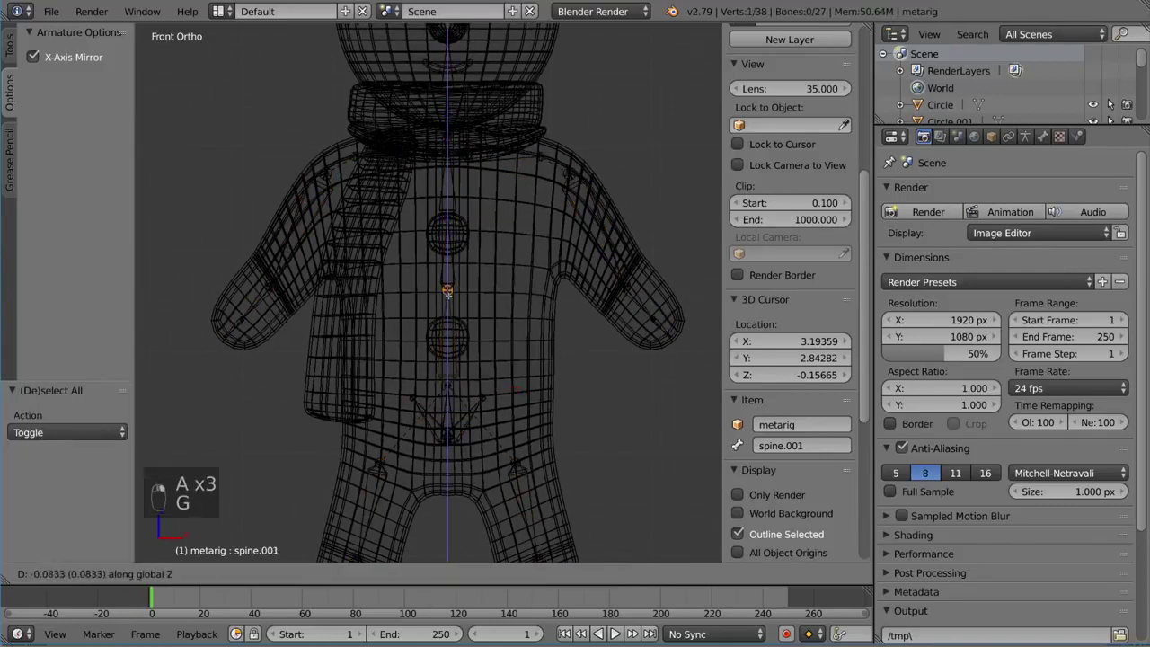
{"action": "left_click", "coordinate": [452, 308]}
{"action": "key", "text": "a"}
{"action": "key", "text": "a"}
{"action": "key", "text": "a"}
{"action": "right_click", "coordinate": [448, 225]}
{"action": "key", "text": "g"}
{"action": "key", "text": "z"}
{"action": "left_click", "coordinate": [448, 235]}
{"action": "key", "text": "a"}
{"action": "key", "text": "a"}
{"action": "key", "text": "a"}
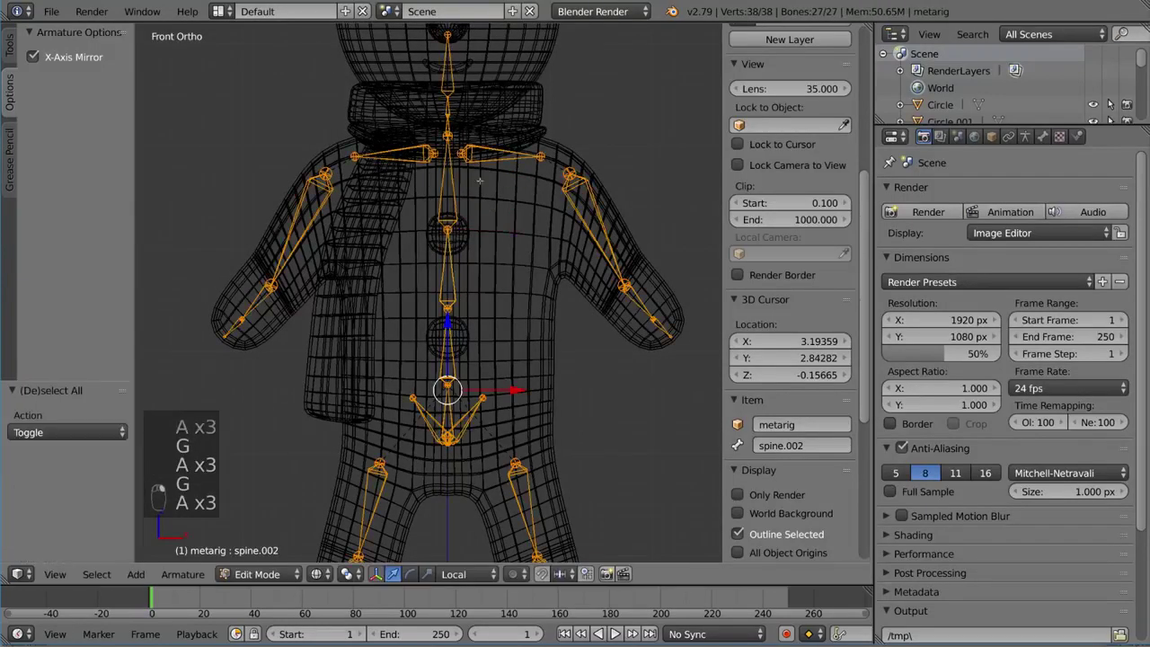
Try freely rotating the head bone above the neck
{"action": "middle_click_drag", "start_coordinate": [449, 235], "coordinate": [451, 297], "text": "shift"}
{"action": "middle_click_drag", "start_coordinate": [453, 190], "coordinate": [461, 251], "text": "shift"}
{"action": "scroll", "coordinate": [463, 249], "scroll_direction": "up", "scroll_amount": 4}
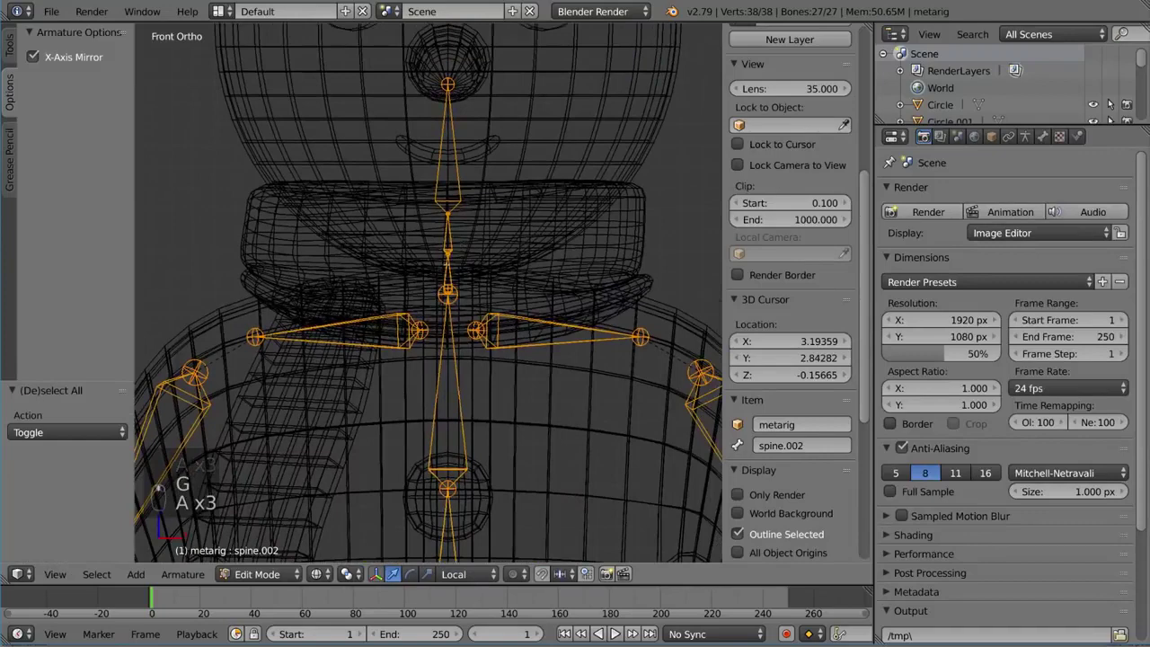
{"action": "right_click", "coordinate": [449, 234]}
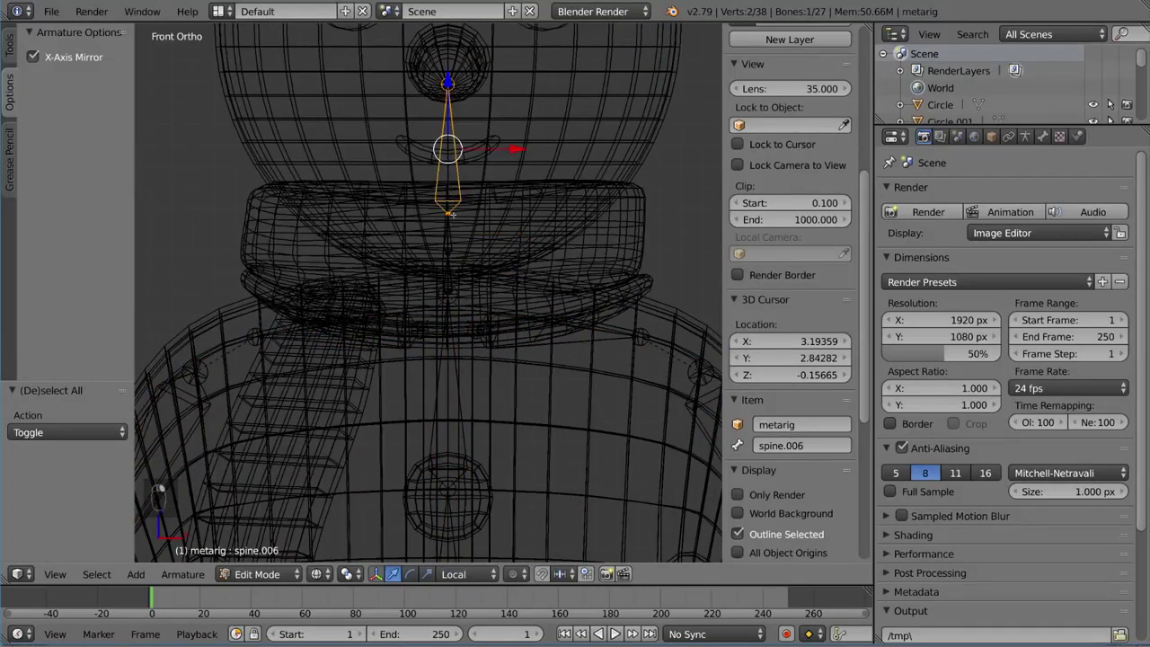
{"action": "middle_click_drag", "start_coordinate": [521, 203], "coordinate": [483, 227]}
{"action": "key", "text": "r"}
{"action": "key", "text": "r"}
{"action": "right_click", "coordinate": [499, 188]}
Move the joint between the two small neck bones slightly down along Z
{"action": "key", "text": "a"}
{"action": "key", "text": "a"}
{"action": "key", "text": "a"}
{"action": "key", "text": "a"}
{"action": "right_click", "coordinate": [464, 245]}
{"action": "key", "text": "a"}
{"action": "key", "text": "a"}
{"action": "right_click", "coordinate": [514, 225]}
{"action": "key", "text": "g"}
{"action": "key", "text": "z"}
{"action": "left_click", "coordinate": [524, 239]}
Move the joint between the upper neck bone and the head bone about 0.25 down along Z
{"action": "key", "text": "a"}
{"action": "right_click", "coordinate": [513, 221]}
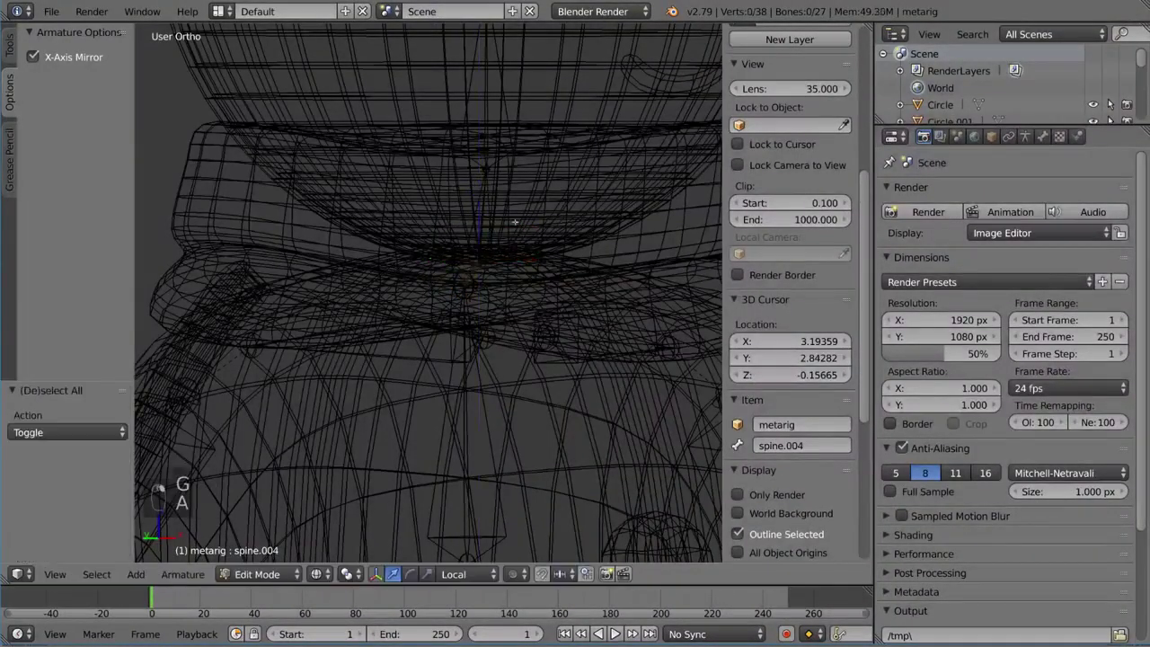
{"action": "key", "text": "a"}
{"action": "key", "text": "a"}
{"action": "right_click", "coordinate": [493, 174]}
{"action": "key", "text": "g"}
{"action": "key", "text": "z"}
{"action": "left_click", "coordinate": [493, 250]}
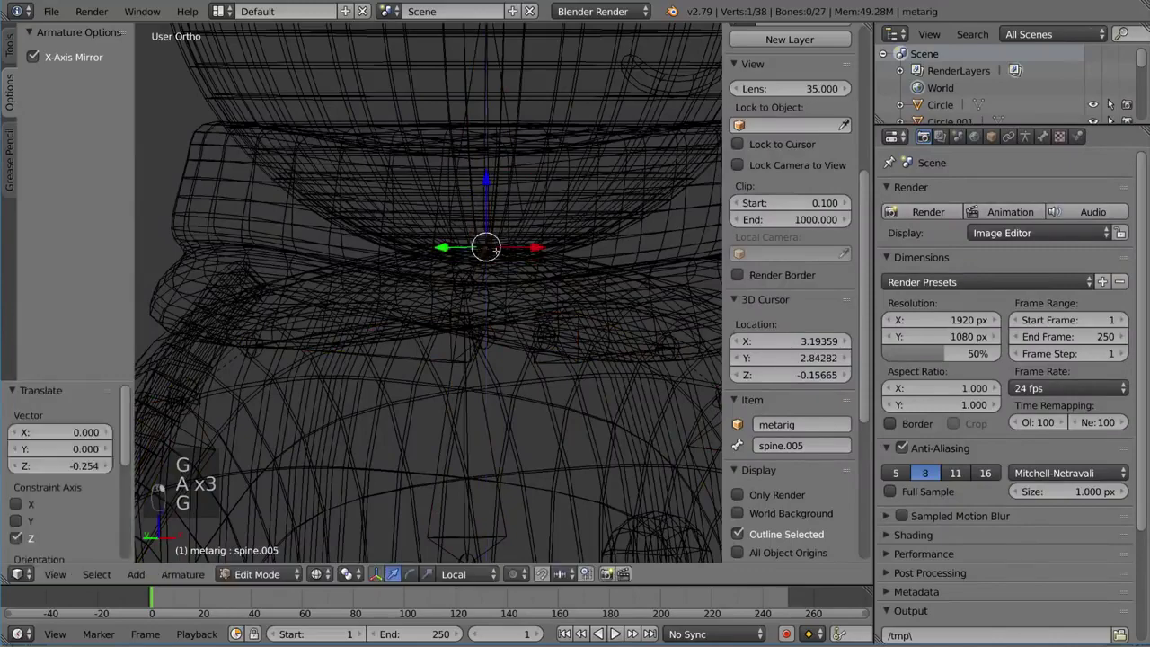
Raise the upper end of the head bone about 0.95 along Z into the top of the head and select all bones
{"action": "key", "text": "a"}
{"action": "key", "text": "a"}
{"action": "key", "text": "a"}
{"action": "scroll", "coordinate": [499, 216], "scroll_direction": "down", "scroll_amount": 2}
{"action": "middle_click_drag", "start_coordinate": [509, 144], "coordinate": [490, 234], "text": "shift"}
{"action": "right_click", "coordinate": [457, 177]}
{"action": "middle_click_drag", "start_coordinate": [455, 176], "coordinate": [522, 191]}
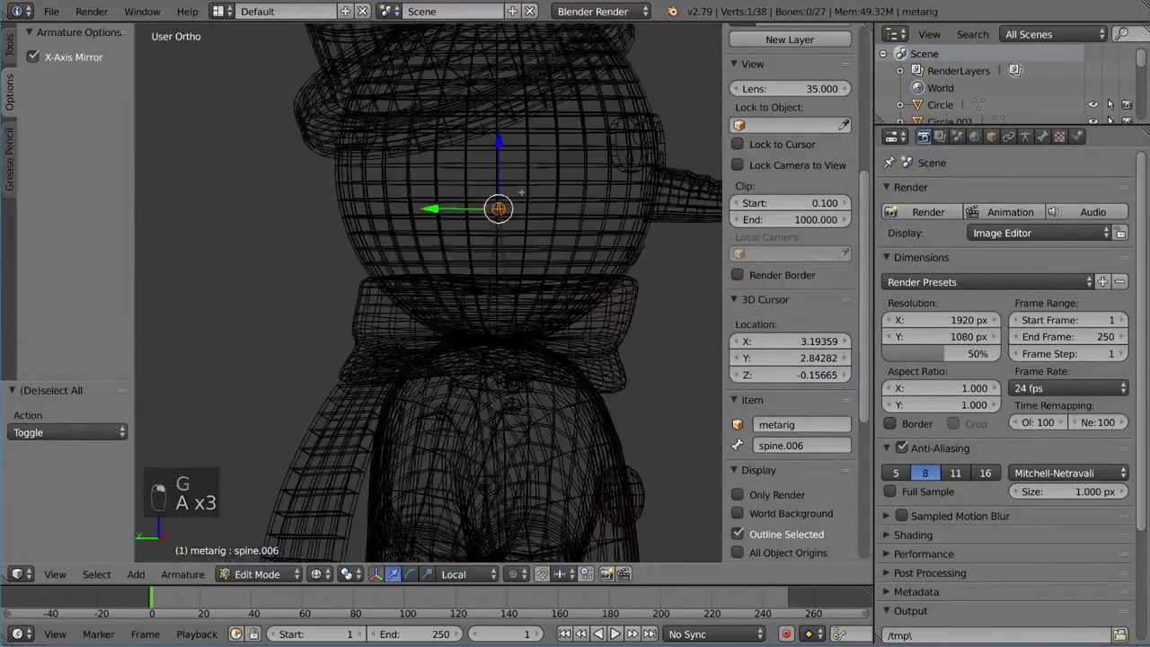
{"action": "left_click", "coordinate": [532, 57]}
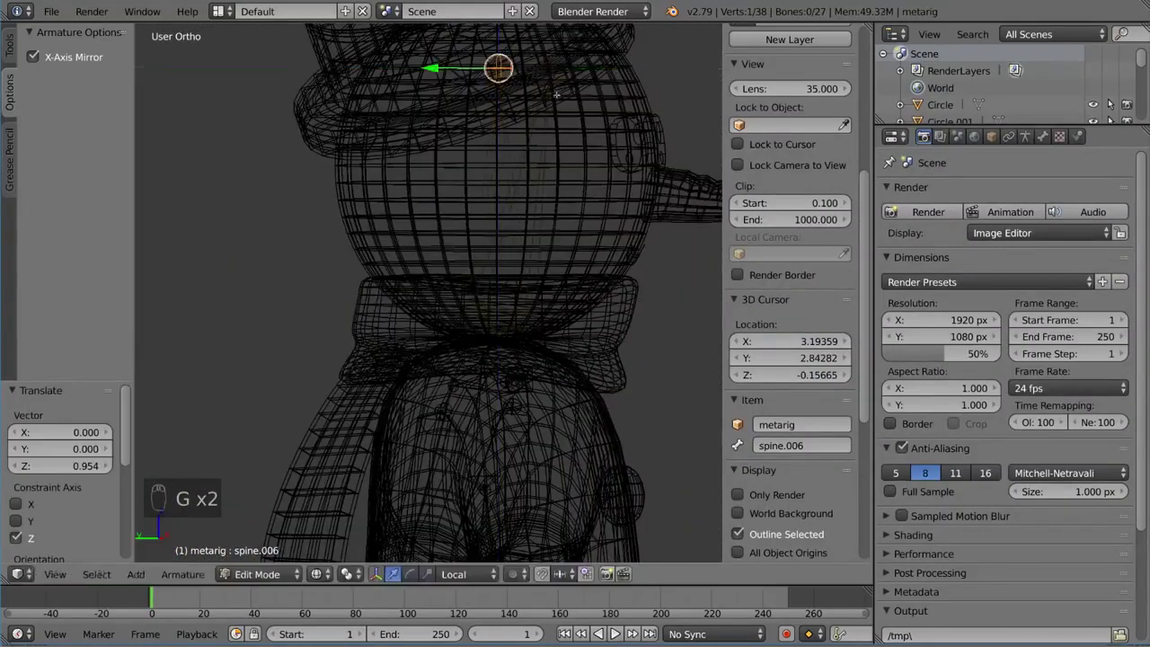
{"action": "scroll", "coordinate": [557, 94], "scroll_direction": "down", "scroll_amount": 2}
{"action": "key", "text": "g"}
{"action": "middle_click_drag", "start_coordinate": [557, 94], "coordinate": [486, 233]}
{"action": "key", "text": "a"}
{"action": "key", "text": "a"}
{"action": "key", "text": "a"}
Select the two small neck bones inside the scarf and delete them
{"action": "middle_click_drag", "start_coordinate": [535, 164], "coordinate": [575, 200], "text": "shift"}
{"action": "scroll", "coordinate": [454, 260], "scroll_direction": "up", "scroll_amount": 10}
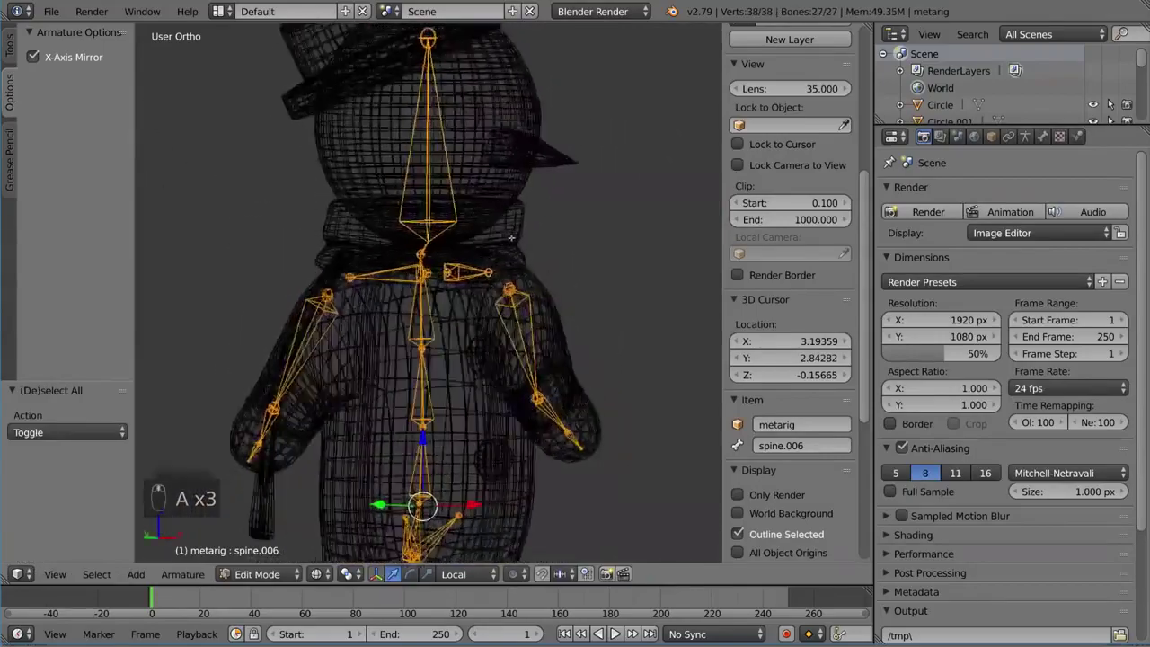
{"action": "right_click", "coordinate": [449, 211]}
{"action": "scroll", "coordinate": [451, 234], "scroll_direction": "down", "scroll_amount": 8}
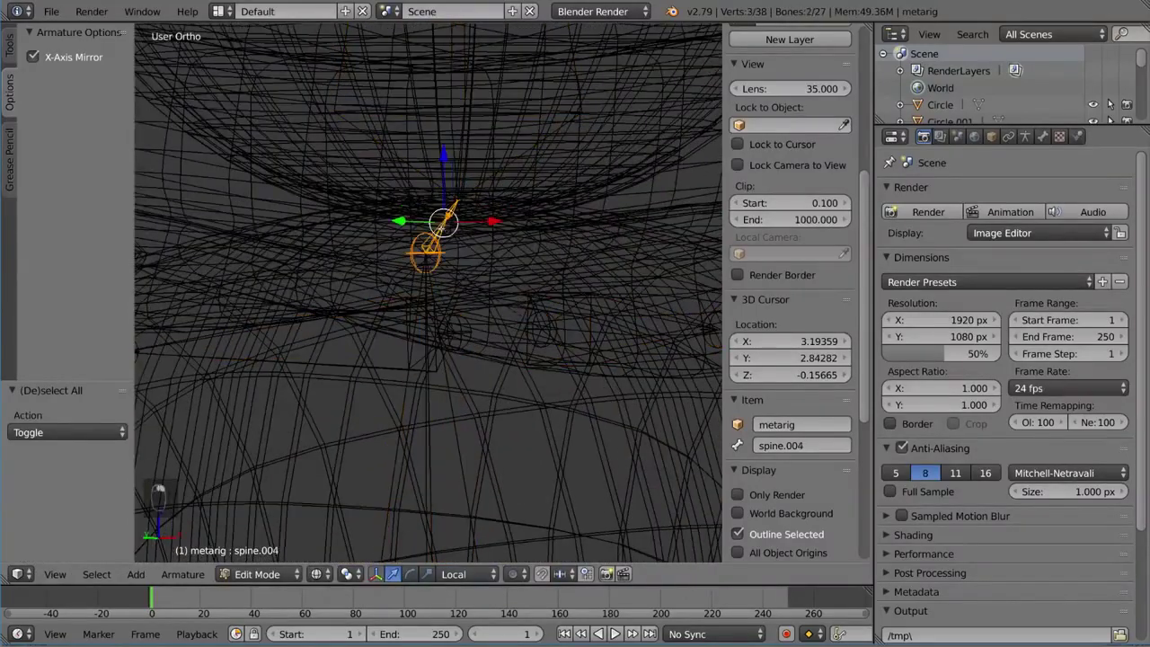
{"action": "scroll", "coordinate": [455, 247], "scroll_direction": "down", "scroll_amount": 3}
{"action": "middle_click_drag", "start_coordinate": [455, 247], "coordinate": [506, 220]}
{"action": "key", "text": "x"}
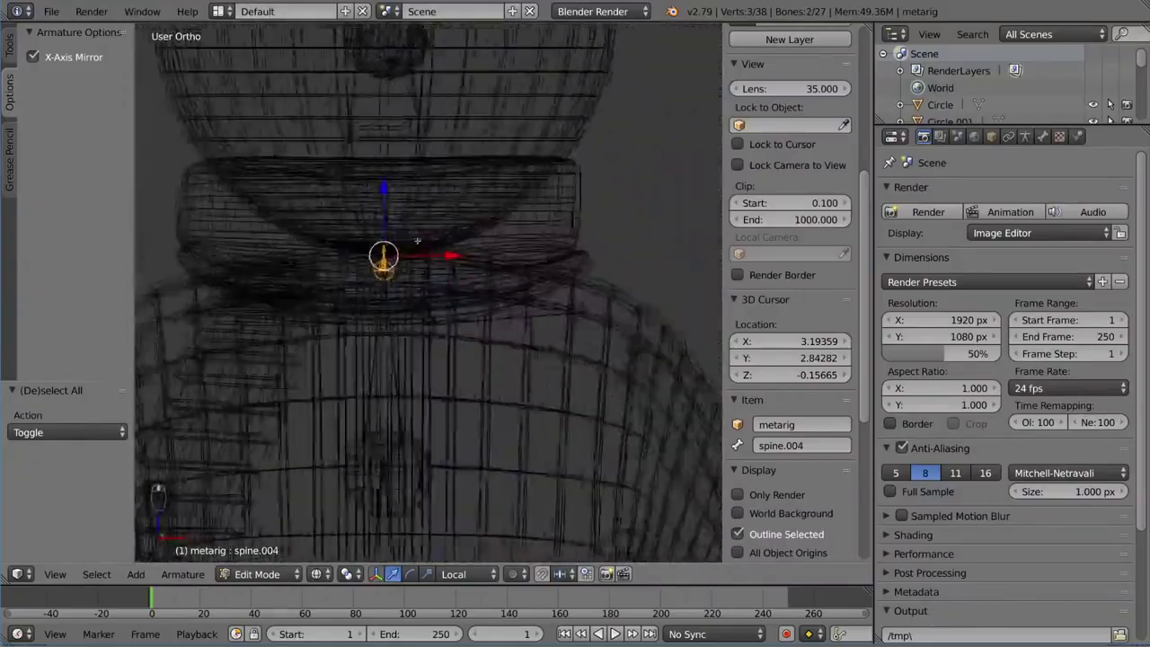
{"action": "left_click", "coordinate": [452, 238]}
Try moving the head bone away from the body to test its link to the upper spine bone
{"action": "key", "text": "a"}
{"action": "key", "text": "a"}
{"action": "key", "text": "a"}
{"action": "right_click", "coordinate": [505, 212]}
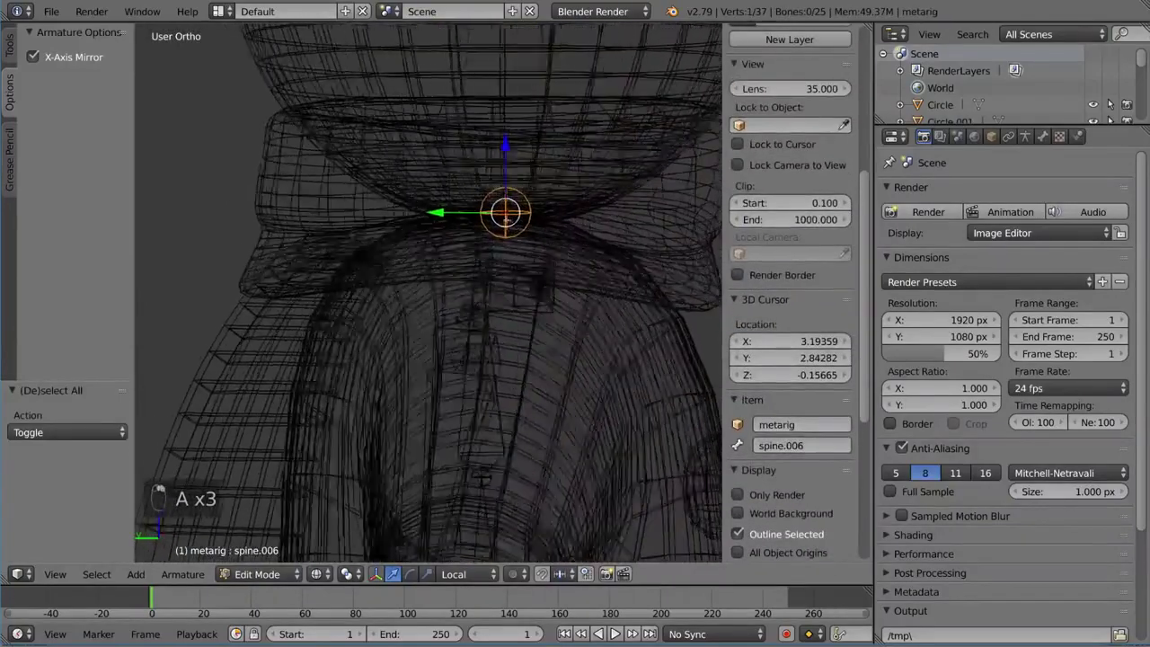
{"action": "key", "text": "a"}
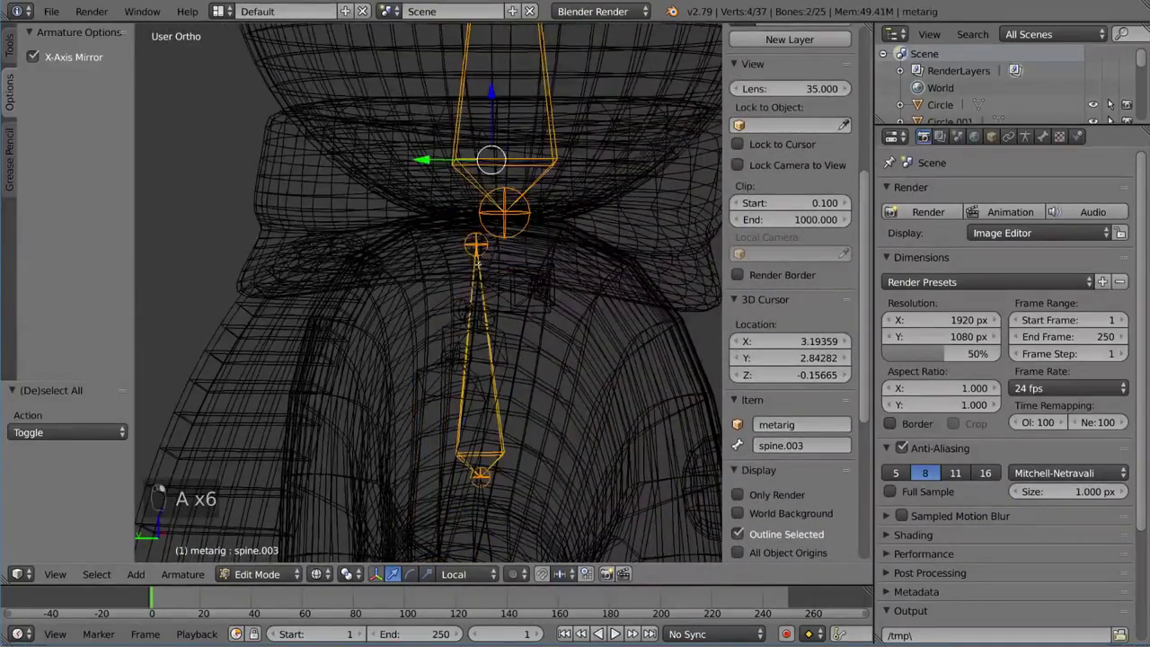
{"action": "middle_click_drag", "start_coordinate": [478, 261], "coordinate": [449, 261]}
{"action": "scroll", "coordinate": [467, 145], "scroll_direction": "down", "scroll_amount": 5}
{"action": "key", "text": "g"}
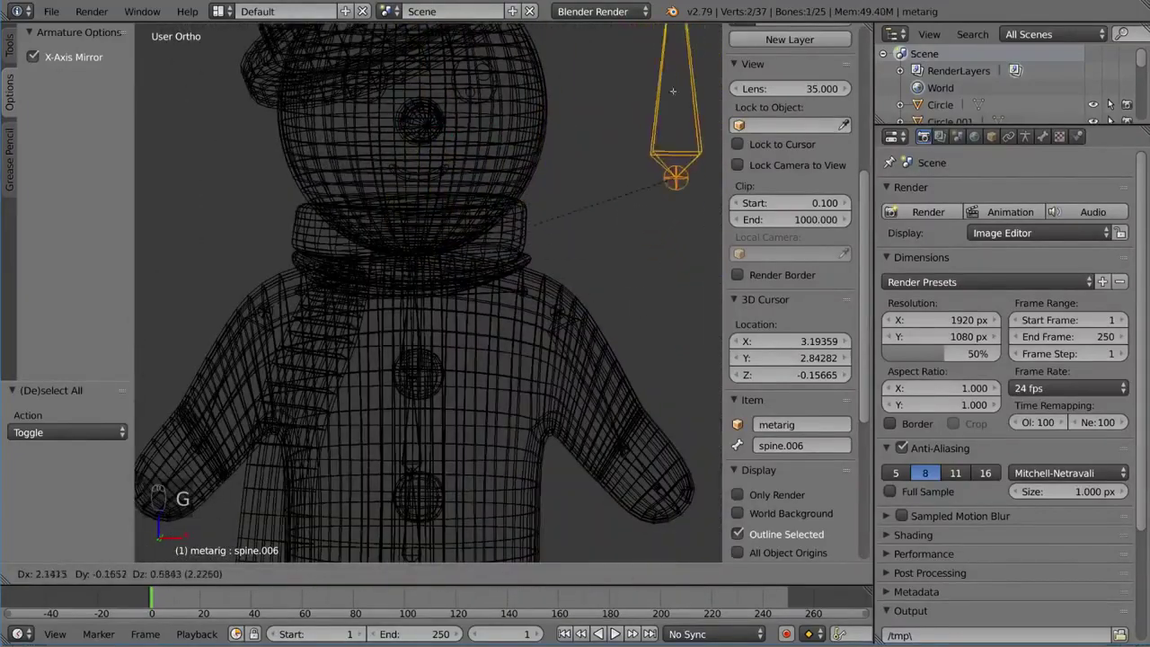
{"action": "right_click", "coordinate": [458, 260]}
Examine the fitted spine and head bones inside the snowman from several angles
{"action": "middle_click_drag", "start_coordinate": [440, 305], "coordinate": [517, 313]}
{"action": "middle_click_drag", "start_coordinate": [432, 336], "coordinate": [535, 338]}
{"action": "scroll", "coordinate": [539, 339], "scroll_direction": "up", "scroll_amount": 2}
{"action": "middle_click_drag", "start_coordinate": [637, 343], "coordinate": [461, 351]}
{"action": "scroll", "coordinate": [461, 352], "scroll_direction": "down", "scroll_amount": 6}
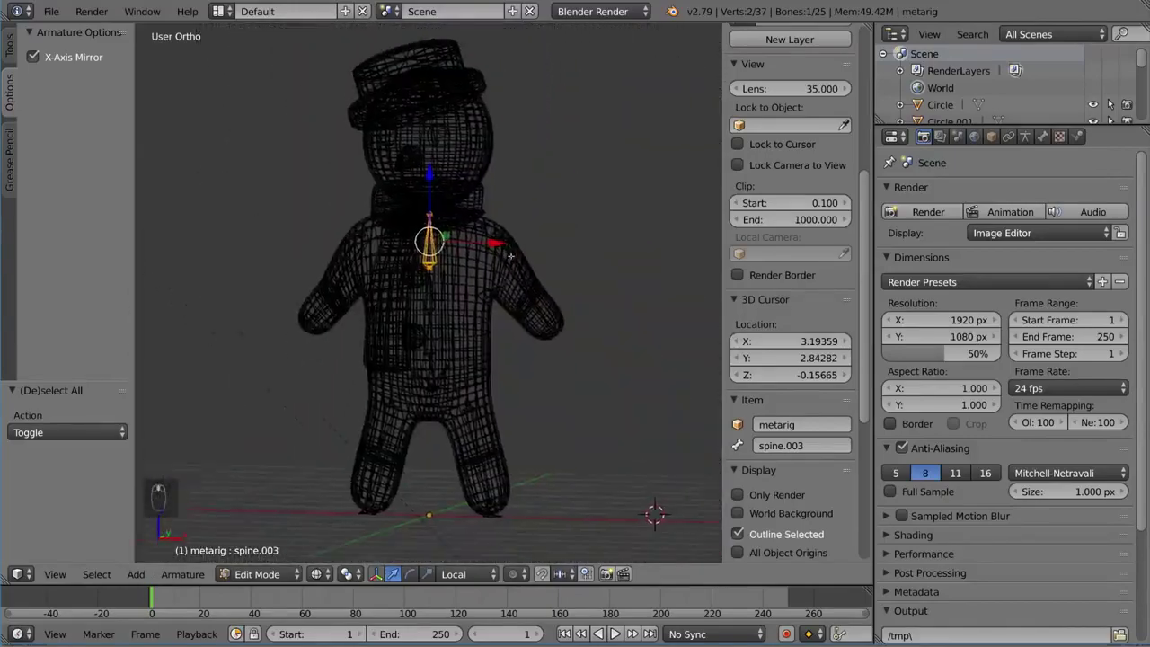
{"action": "key", "text": "a"}
{"action": "key", "text": "a"}
{"action": "key", "text": "a"}
{"action": "scroll", "coordinate": [491, 221], "scroll_direction": "up", "scroll_amount": 2}
{"action": "middle_click_drag", "start_coordinate": [491, 221], "coordinate": [524, 265]}
{"action": "scroll", "coordinate": [537, 239], "scroll_direction": "up", "scroll_amount": 4}
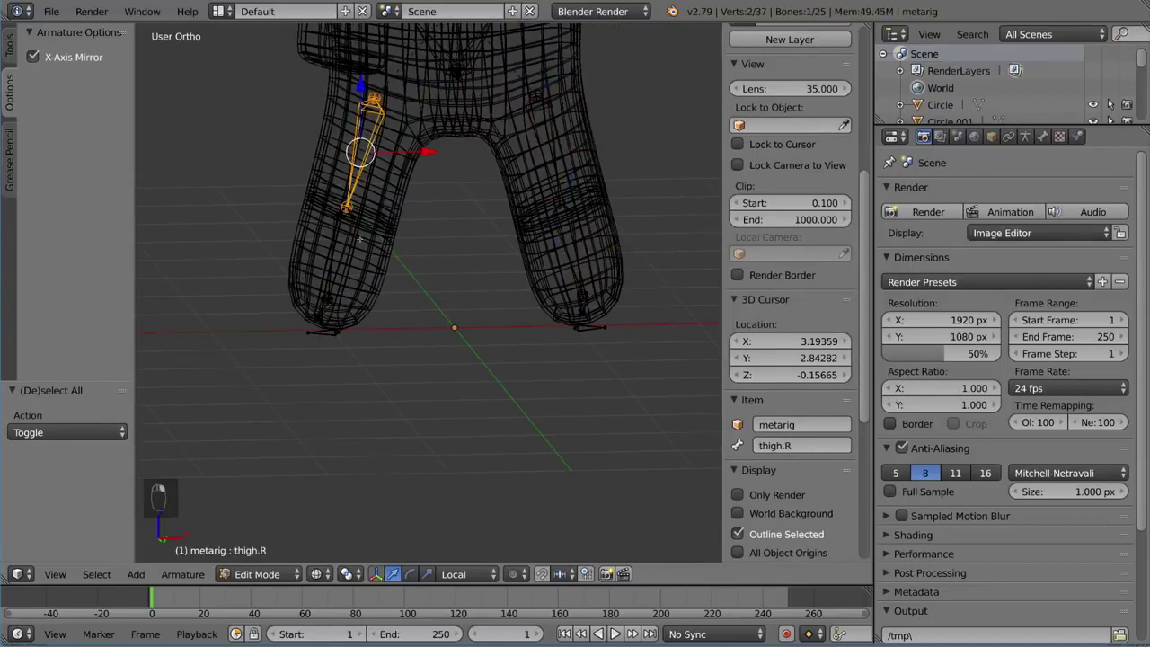
Try moving the right foot bone and the right toe bone
{"action": "middle_click_drag", "start_coordinate": [459, 330], "coordinate": [341, 336]}
{"action": "scroll", "coordinate": [459, 349], "scroll_direction": "up", "scroll_amount": 2}
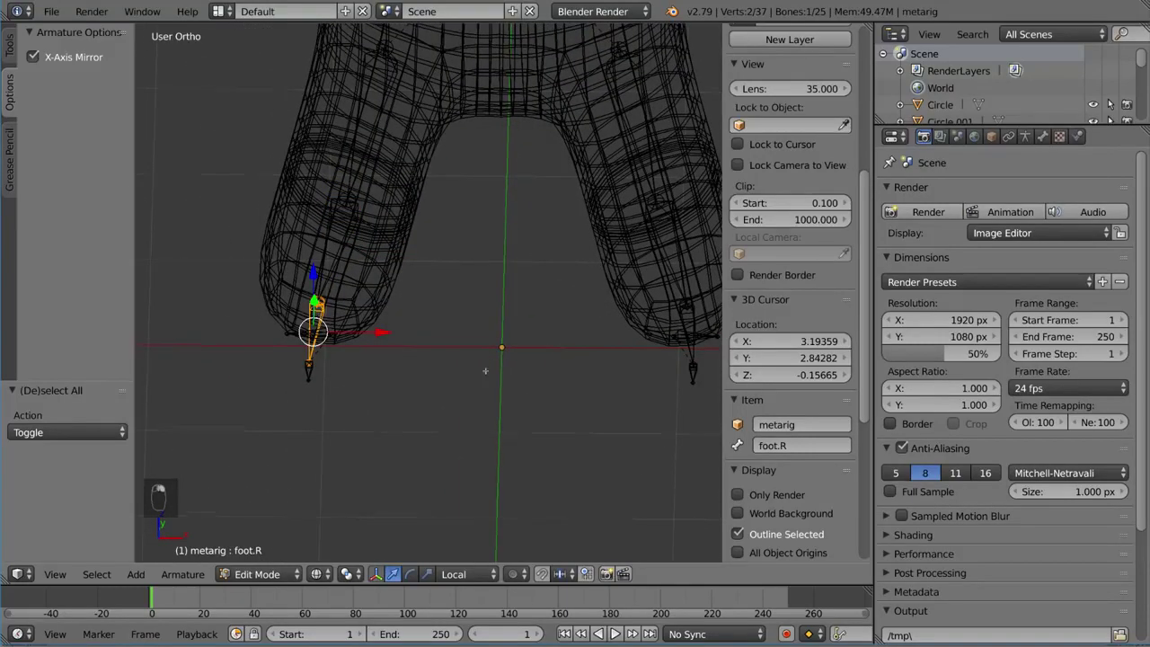
{"action": "middle_click_drag", "start_coordinate": [485, 370], "coordinate": [447, 371]}
{"action": "key", "text": "g"}
{"action": "left_click", "coordinate": [416, 342]}
{"action": "right_click", "coordinate": [401, 358]}
{"action": "key", "text": "g"}
{"action": "right_click", "coordinate": [552, 341]}
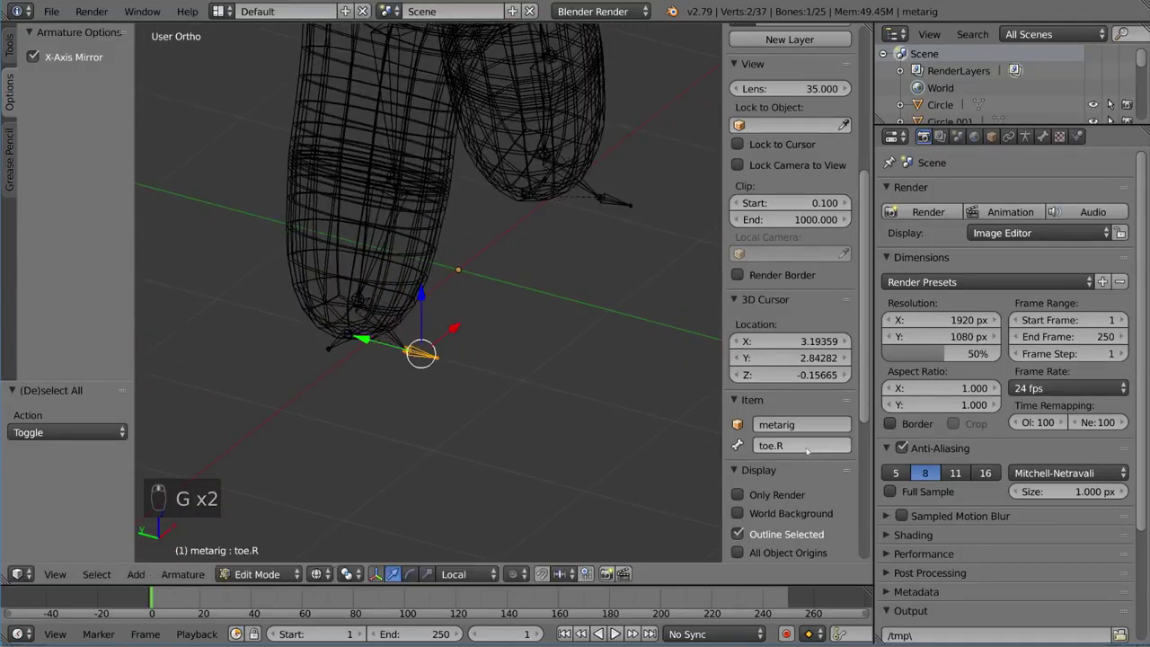
Select the right toe and heel bones and delete them on both feet
{"action": "middle_click_drag", "start_coordinate": [583, 358], "coordinate": [483, 306]}
{"action": "scroll", "coordinate": [528, 336], "scroll_direction": "up", "scroll_amount": 3}
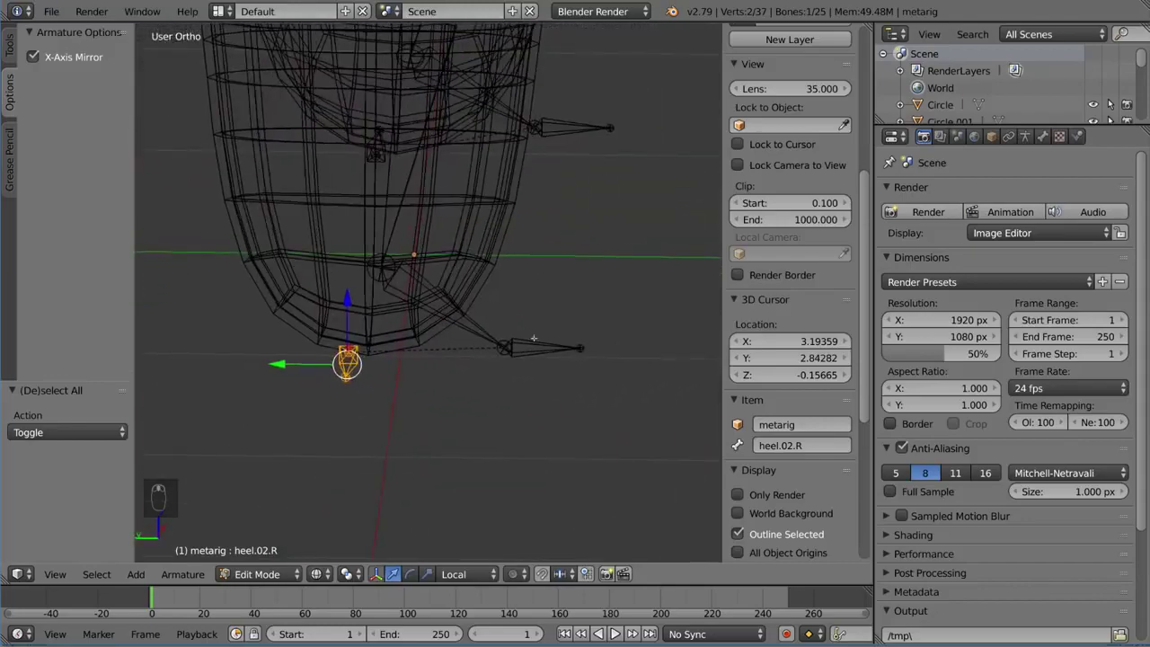
{"action": "middle_click_drag", "start_coordinate": [533, 337], "coordinate": [470, 376]}
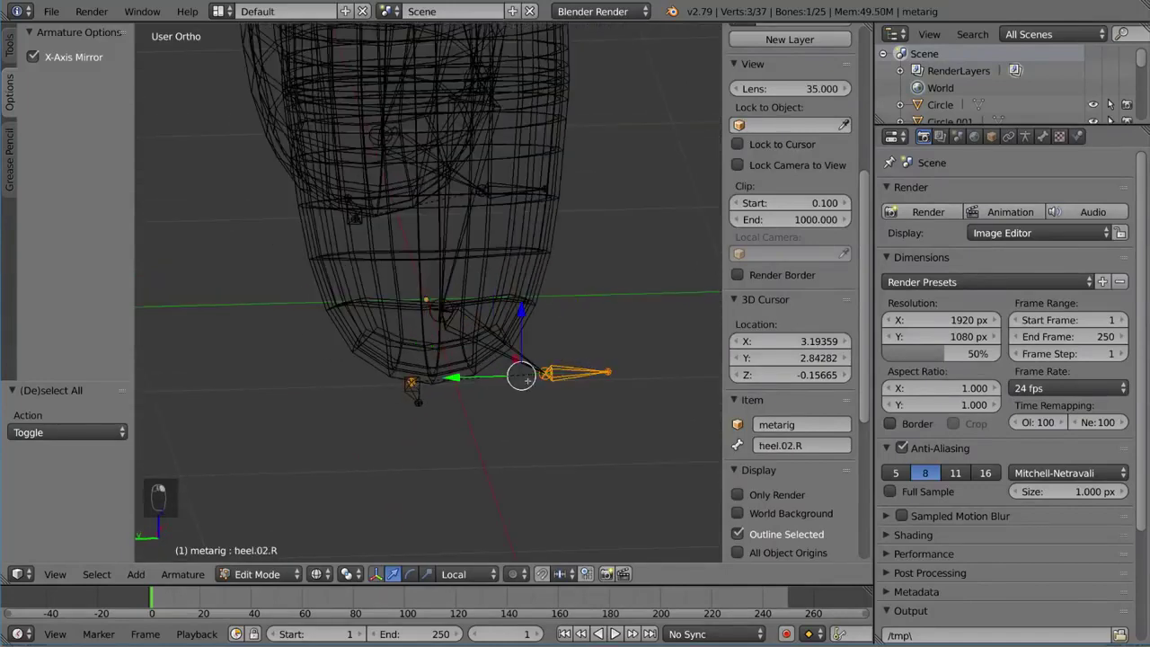
{"action": "key", "text": "x"}
{"action": "middle_click_drag", "start_coordinate": [473, 377], "coordinate": [518, 378]}
{"action": "left_click", "coordinate": [467, 378]}
Move the right foot bone's tip about 0.36 back along Y into the foot and raise the right ankle joint about 0.16
{"action": "right_click", "coordinate": [499, 384]}
{"action": "key", "text": "g"}
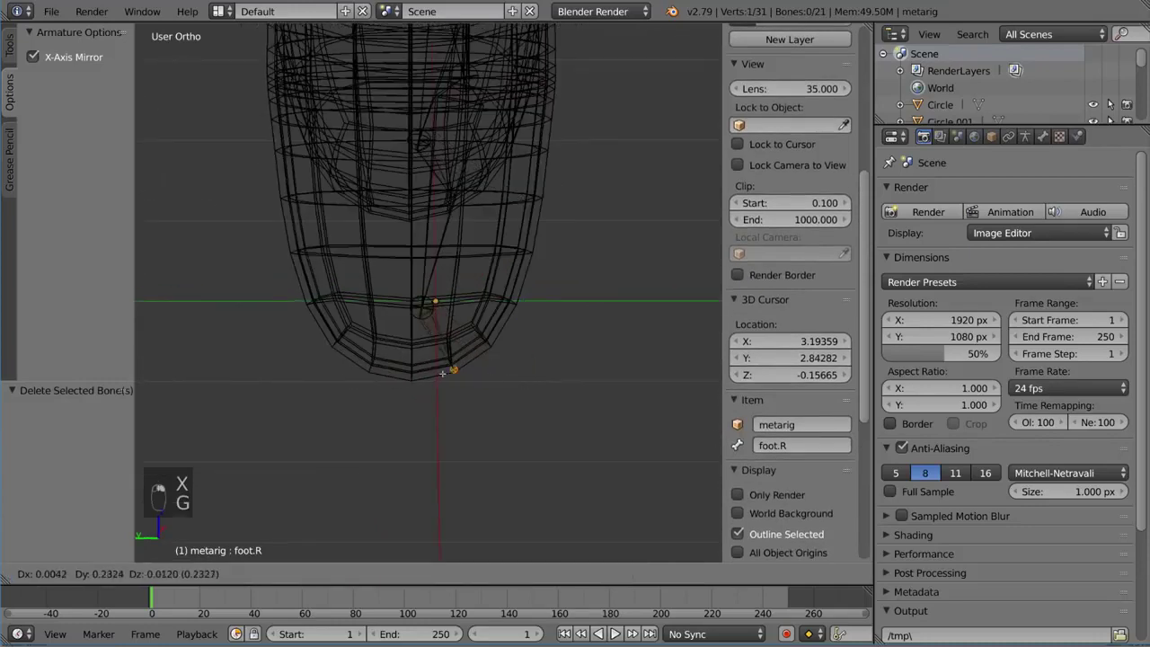
{"action": "left_click", "coordinate": [410, 363]}
{"action": "right_click", "coordinate": [422, 299]}
{"action": "key", "text": "g"}
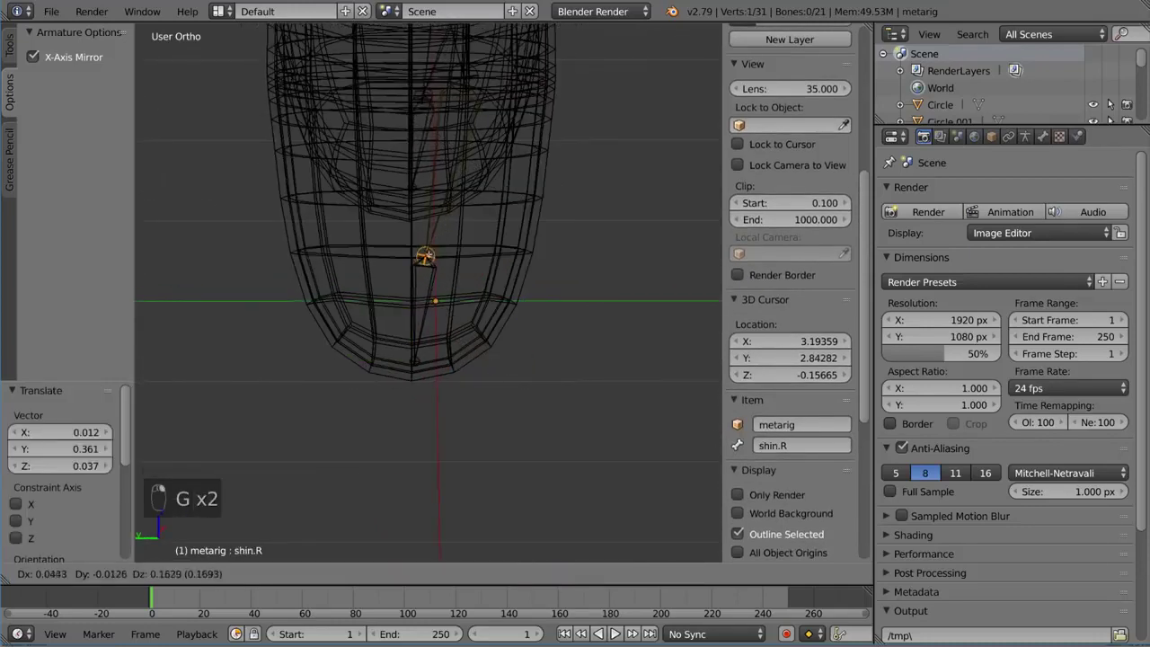
{"action": "left_click", "coordinate": [428, 254]}
Move the right knee joint about 0.28 forward along Y to the front of the leg
{"action": "middle_click_drag", "start_coordinate": [429, 256], "coordinate": [433, 402], "text": "shift"}
{"action": "scroll", "coordinate": [432, 286], "scroll_direction": "down", "scroll_amount": 3}
{"action": "key", "text": "a"}
{"action": "key", "text": "a"}
{"action": "key", "text": "a"}
{"action": "right_click", "coordinate": [446, 297]}
{"action": "key", "text": "g"}
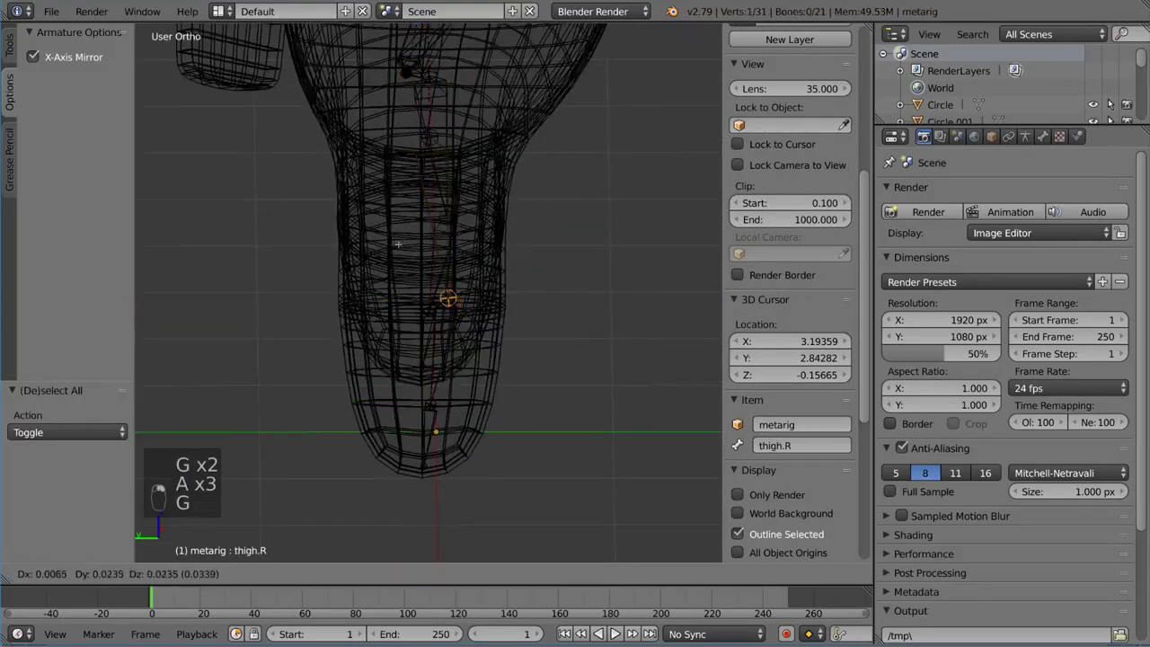
{"action": "left_click", "coordinate": [398, 243]}
{"action": "middle_click_drag", "start_coordinate": [398, 243], "coordinate": [478, 294]}
{"action": "scroll", "coordinate": [513, 304], "scroll_direction": "up", "scroll_amount": 3}
{"action": "key", "text": "g"}
{"action": "left_click", "coordinate": [561, 291]}
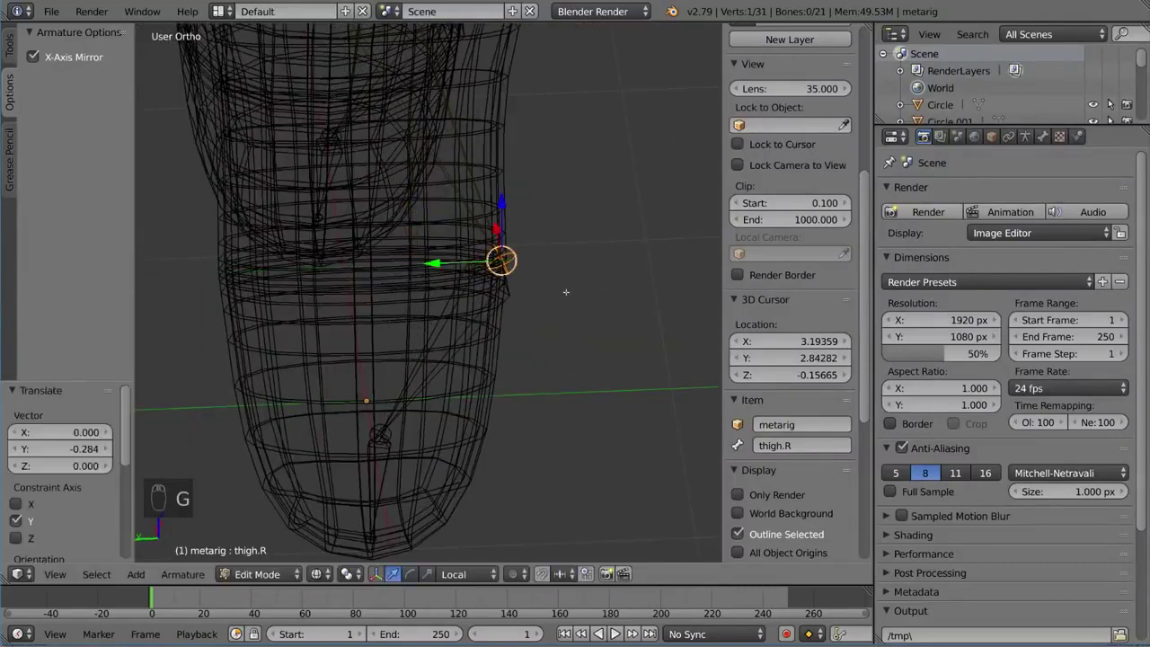
Fine-tune the right knee joint along Y, checking it against the shaded front surface of the leg
{"action": "mouse_move", "coordinate": [562, 291]}
{"action": "middle_mouse_down"}
{"action": "mouse_move", "coordinate": [480, 327]}
{"action": "mouse_move", "coordinate": [497, 333]}
{"action": "mouse_move", "coordinate": [496, 310]}
{"action": "mouse_move", "coordinate": [380, 301]}
{"action": "mouse_move", "coordinate": [394, 323]}
{"action": "middle_mouse_up"}
{"action": "key", "text": "g"}
{"action": "key", "text": "y"}
{"action": "left_click", "coordinate": [498, 297]}
{"action": "key", "text": "z"}
{"action": "key", "text": "alt+z"}
{"action": "key", "text": "g"}
{"action": "key", "text": "y"}
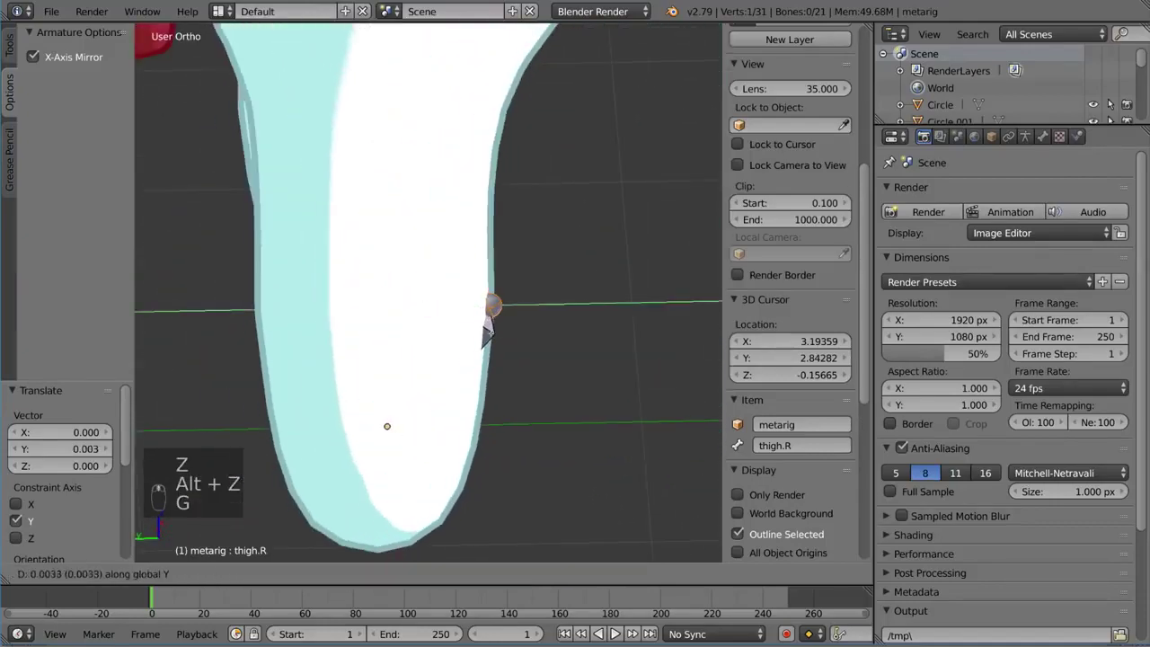
{"action": "left_click", "coordinate": [457, 328]}
{"action": "mouse_move", "coordinate": [457, 329]}
{"action": "middle_mouse_down"}
{"action": "mouse_move", "coordinate": [519, 349]}
{"action": "mouse_move", "coordinate": [514, 313]}
{"action": "middle_mouse_up"}
{"action": "key", "text": "z"}
{"action": "key", "text": "z"}
{"action": "key", "text": "alt+z"}
{"action": "key", "text": "z"}
{"action": "key", "text": "a"}
{"action": "key", "text": "a"}
{"action": "key", "text": "a"}
Move the right foot bone's tip forward along Y and raise it about 0.153 along Z
{"action": "right_click_drag", "start_coordinate": [416, 412], "coordinate": [402, 384]}
{"action": "middle_click", "coordinate": [405, 390]}
{"action": "left_click", "coordinate": [412, 406]}
{"action": "middle_click_drag", "start_coordinate": [411, 406], "coordinate": [409, 467]}
{"action": "key", "text": "z"}
{"action": "key", "text": "alt+z"}
{"action": "key", "text": "z"}
{"action": "right_click", "coordinate": [409, 468]}
{"action": "key", "text": "g"}
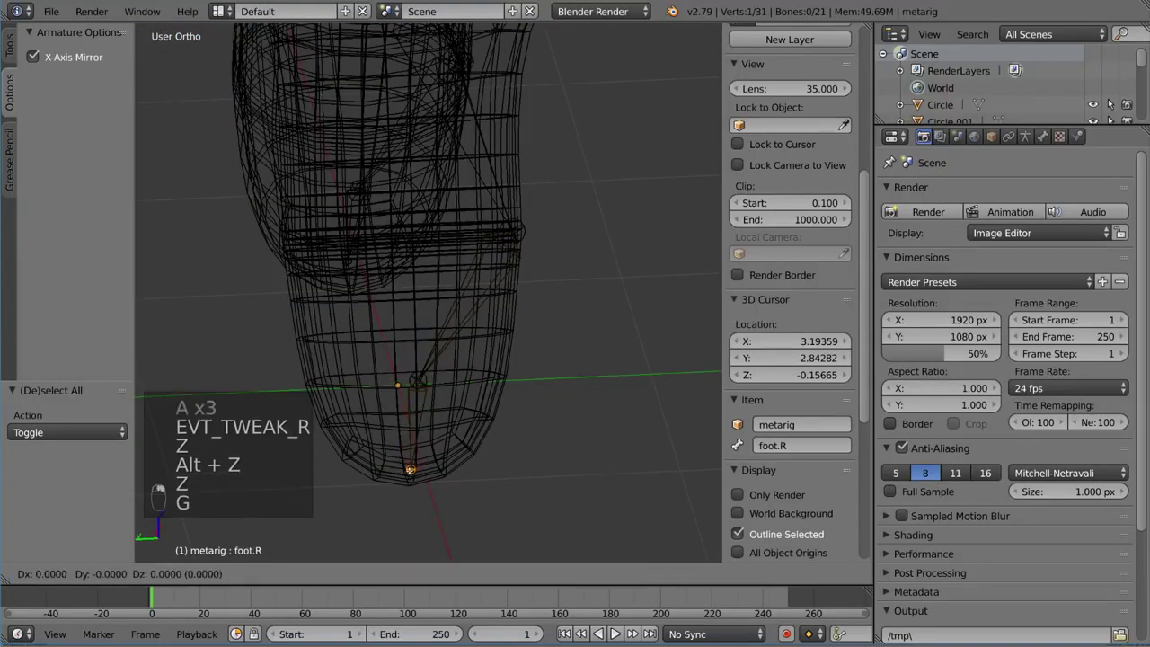
{"action": "key", "text": "y"}
{"action": "left_click", "coordinate": [464, 463]}
{"action": "key", "text": "g"}
{"action": "key", "text": "z"}
{"action": "left_click", "coordinate": [455, 424]}
Lower the right ankle joint about 0.095 along Z
{"action": "right_click", "coordinate": [423, 385]}
{"action": "key", "text": "g"}
{"action": "key", "text": "z"}
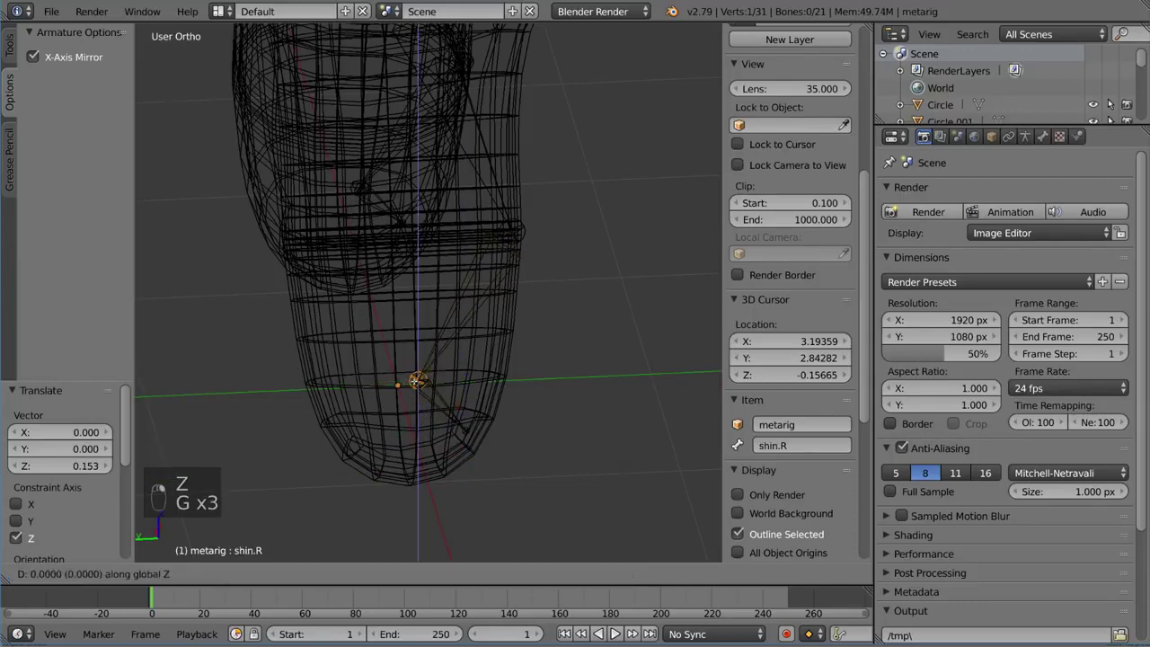
{"action": "left_click", "coordinate": [448, 405]}
{"action": "middle_click_drag", "start_coordinate": [449, 404], "coordinate": [438, 366]}
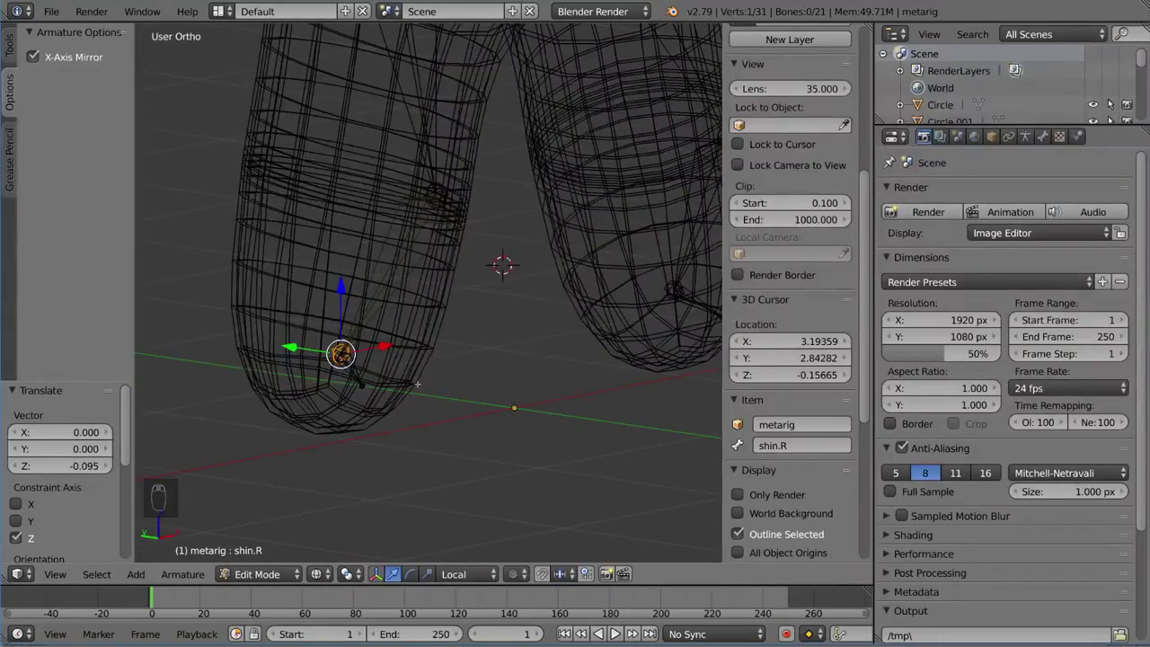
{"action": "middle_click_drag", "start_coordinate": [392, 374], "coordinate": [370, 327]}
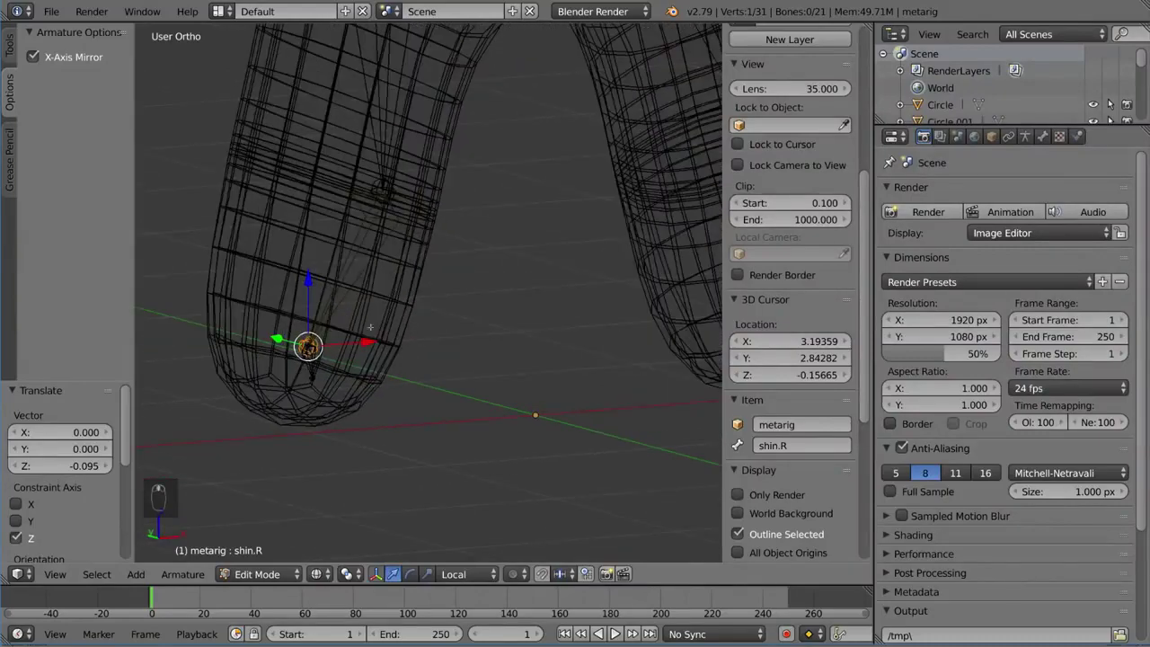
Try to move the right knee joint along Y
{"action": "right_click", "coordinate": [375, 206]}
{"action": "middle_click_drag", "start_coordinate": [374, 206], "coordinate": [486, 201]}
{"action": "right_click", "coordinate": [383, 188]}
{"action": "key", "text": "g"}
{"action": "key", "text": "y"}
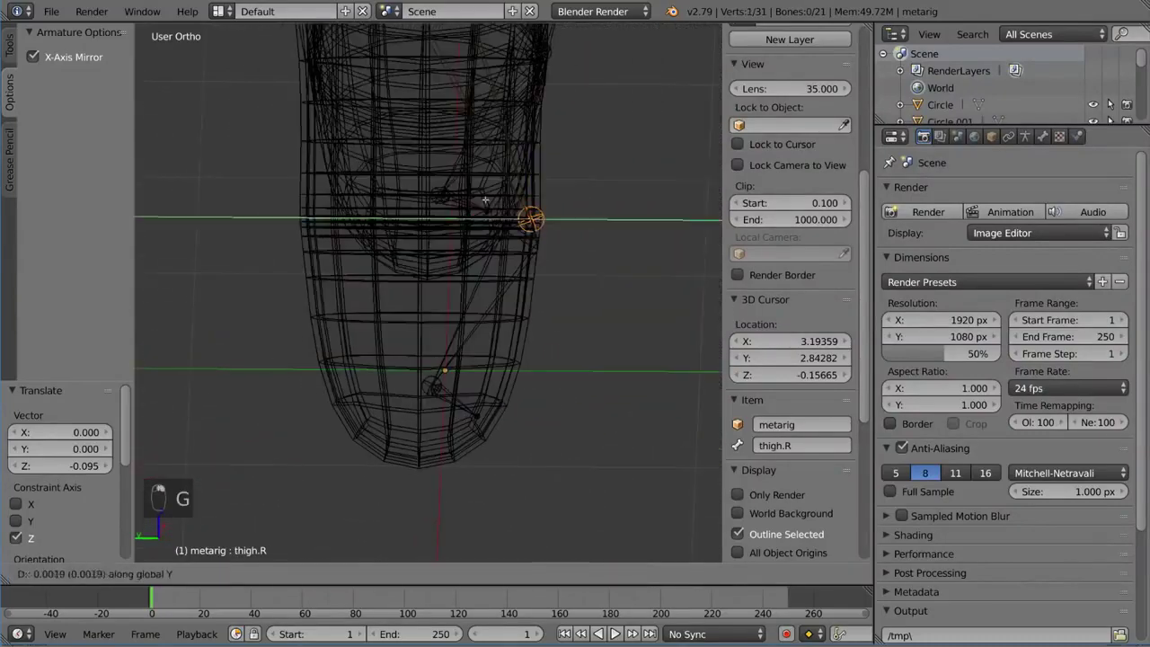
{"action": "left_click", "coordinate": [380, 203]}
{"action": "middle_click_drag", "start_coordinate": [380, 203], "coordinate": [492, 350]}
{"action": "key", "text": "ctrl+z"}
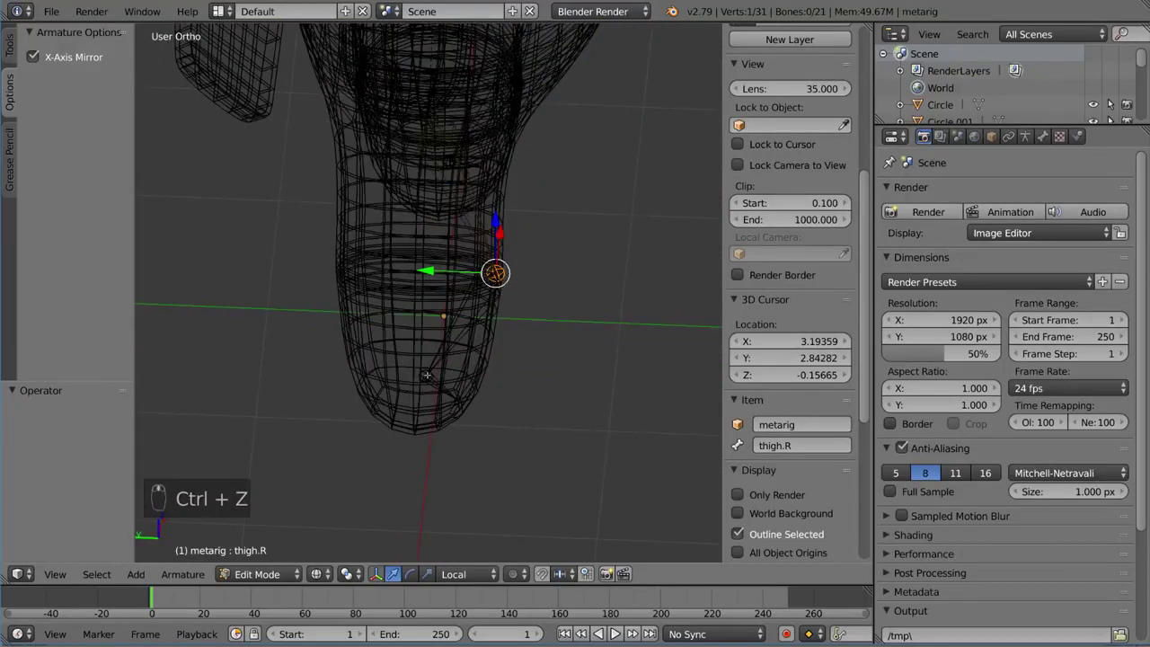
Raise the right foot bone's tip about 0.113 along Z
{"action": "right_click", "coordinate": [427, 374]}
{"action": "middle_click_drag", "start_coordinate": [428, 374], "coordinate": [496, 519]}
{"action": "right_click", "coordinate": [467, 346]}
{"action": "key", "text": "g"}
{"action": "key", "text": "z"}
{"action": "left_click", "coordinate": [472, 325]}
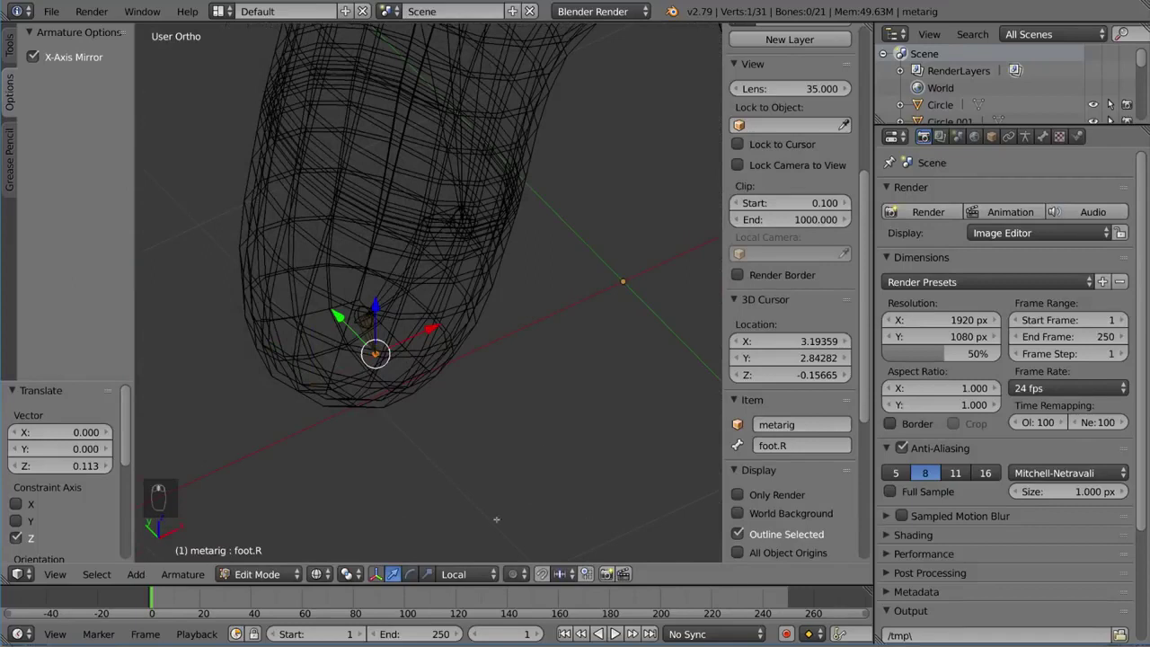
Set the snap element to Vertex, shift the right foot bone's tip about 0.079 along X and adjust it along Z
{"action": "left_click", "coordinate": [561, 576]}
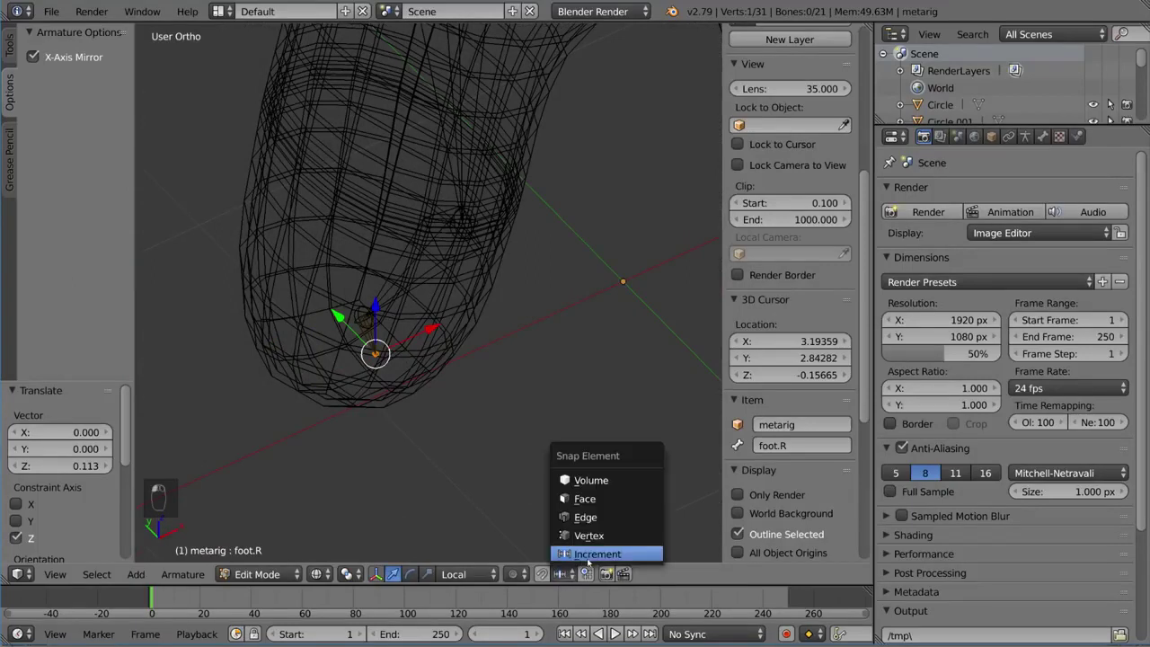
{"action": "left_click", "coordinate": [615, 538]}
{"action": "middle_click_drag", "start_coordinate": [463, 387], "coordinate": [418, 298]}
{"action": "scroll", "coordinate": [445, 314], "scroll_direction": "up", "scroll_amount": 3}
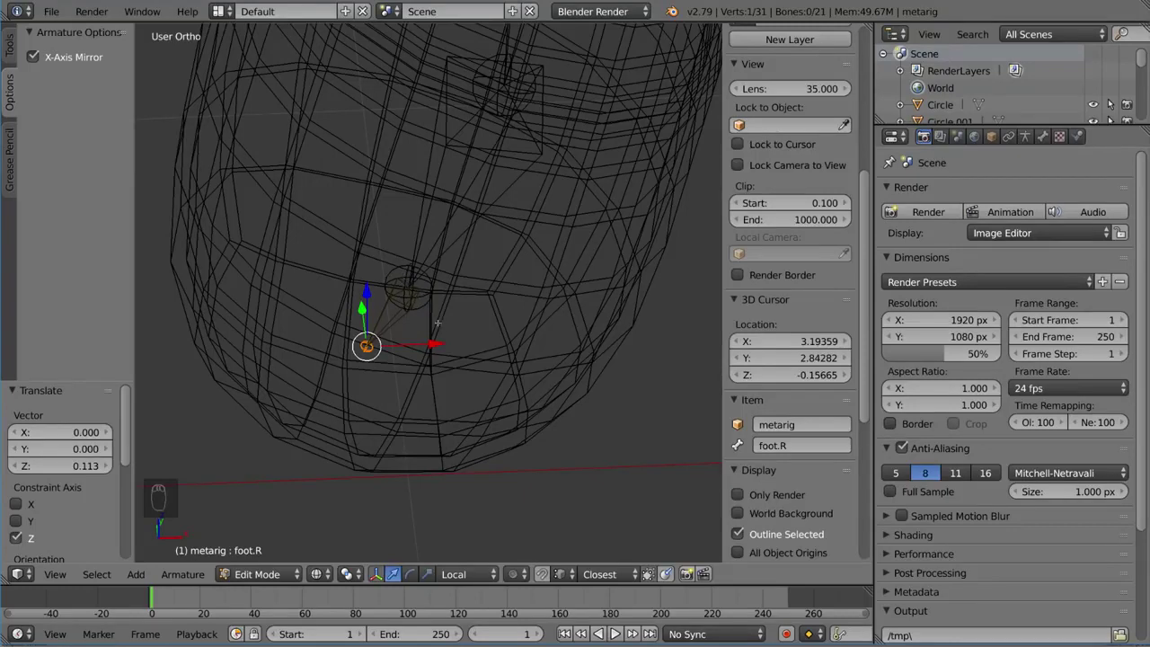
{"action": "key", "text": "g"}
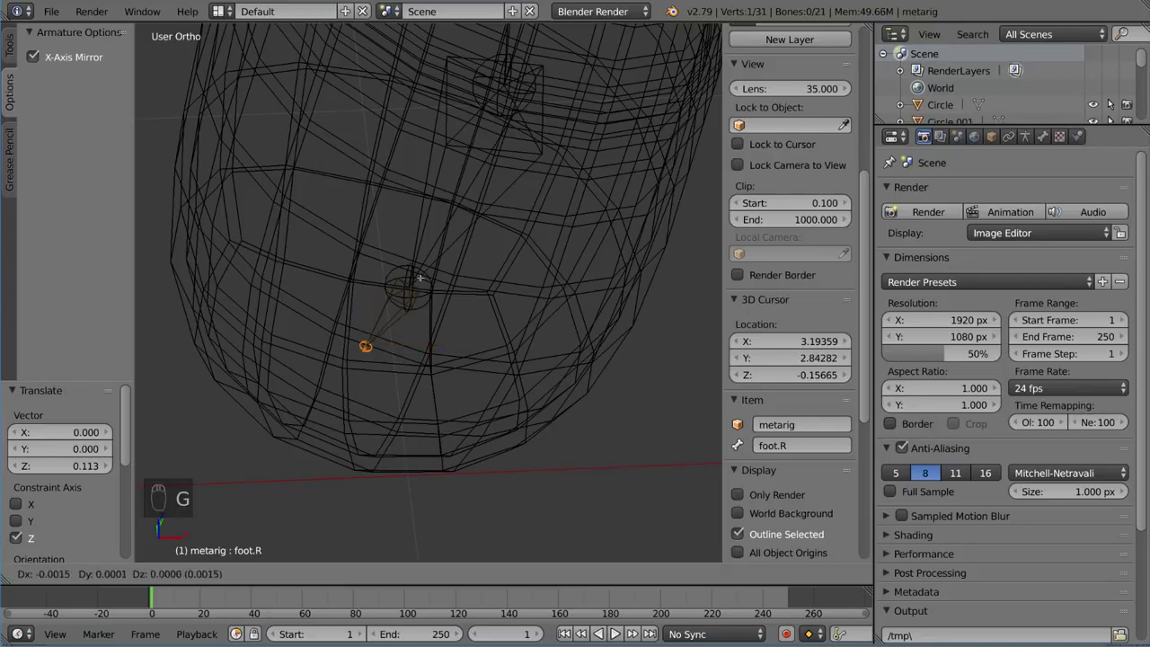
{"action": "key", "text": "x"}
{"action": "left_click", "coordinate": [469, 290]}
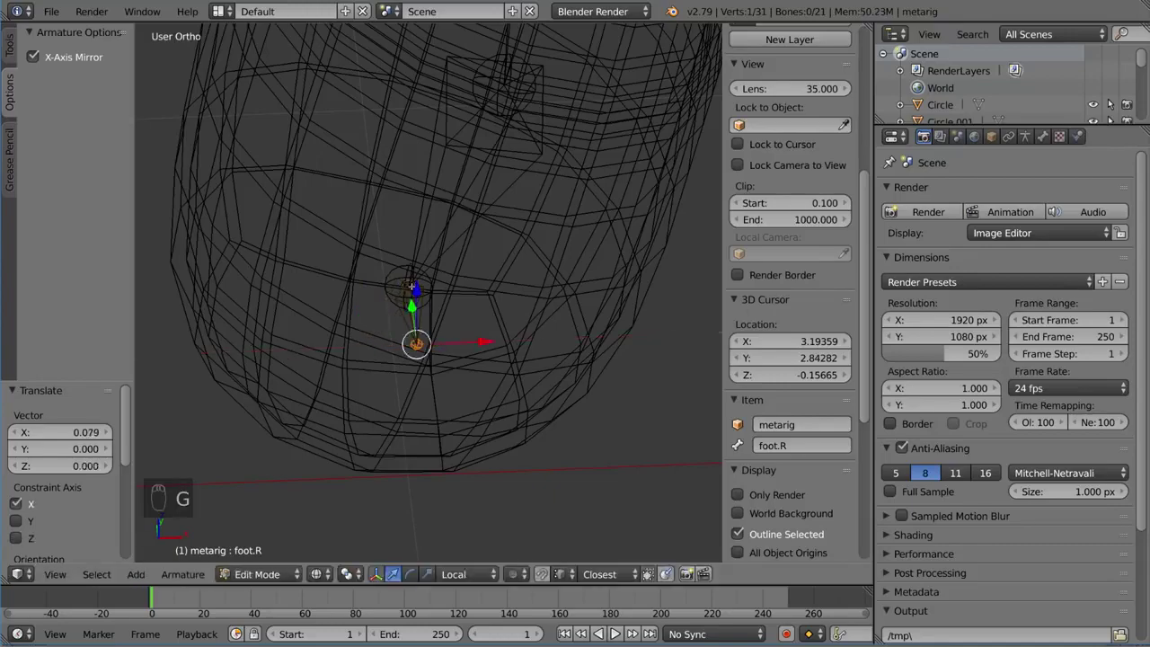
{"action": "middle_click_drag", "start_coordinate": [467, 290], "coordinate": [528, 262]}
{"action": "key", "text": "g"}
{"action": "key", "text": "z"}
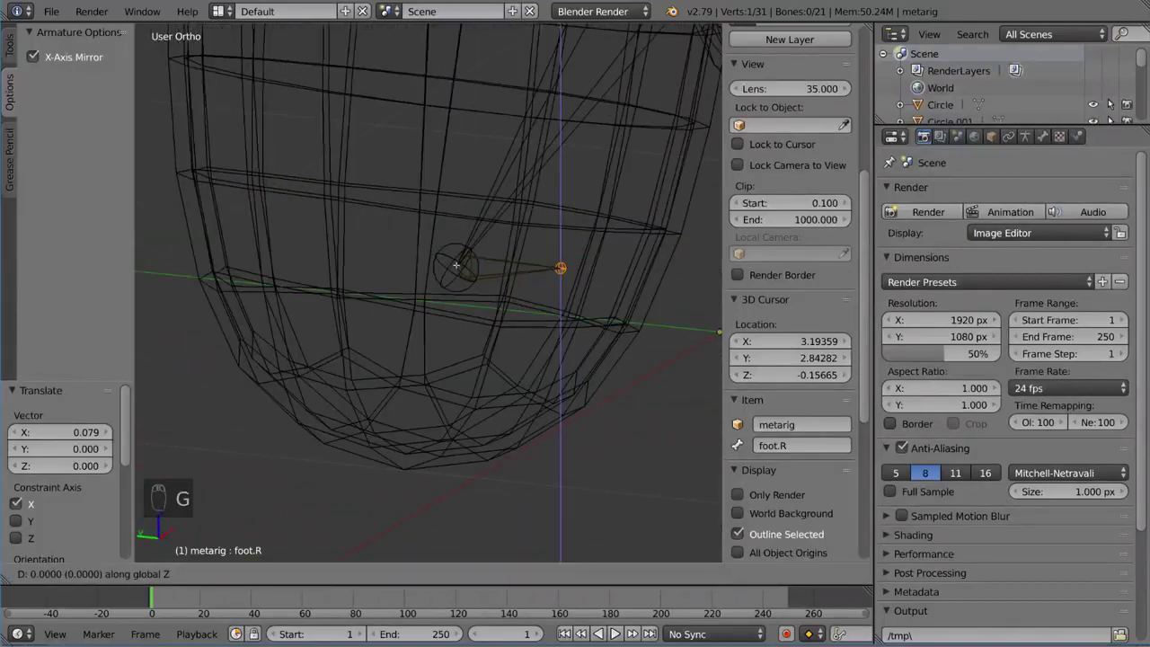
{"action": "left_click", "coordinate": [455, 278]}
Fine-tune the position of the right lower leg's joint with several small free moves
{"action": "scroll", "coordinate": [455, 278], "scroll_direction": "down", "scroll_amount": 4}
{"action": "middle_click_drag", "start_coordinate": [454, 277], "coordinate": [616, 280]}
{"action": "right_click", "coordinate": [430, 319]}
{"action": "middle_click_drag", "start_coordinate": [430, 319], "coordinate": [471, 383]}
{"action": "right_click", "coordinate": [422, 321]}
{"action": "key", "text": "g"}
{"action": "middle_click", "coordinate": [422, 325]}
{"action": "left_click", "coordinate": [422, 359]}
{"action": "key", "text": "g"}
{"action": "middle_click", "coordinate": [410, 336]}
{"action": "left_click", "coordinate": [427, 337]}
{"action": "key", "text": "g"}
{"action": "middle_click", "coordinate": [528, 374]}
{"action": "left_click", "coordinate": [520, 370]}
Move the left elbow joint about 0.156 along Y towards the back of the arm
{"action": "scroll", "coordinate": [412, 315], "scroll_direction": "down", "scroll_amount": 3}
{"action": "key", "text": "a"}
{"action": "key", "text": "a"}
{"action": "key", "text": "a"}
{"action": "scroll", "coordinate": [482, 360], "scroll_direction": "down", "scroll_amount": 5}
{"action": "scroll", "coordinate": [472, 369], "scroll_direction": "up", "scroll_amount": 3}
{"action": "middle_click_drag", "start_coordinate": [555, 378], "coordinate": [384, 318]}
{"action": "right_click", "coordinate": [501, 364]}
{"action": "scroll", "coordinate": [491, 326], "scroll_direction": "up", "scroll_amount": 4}
{"action": "key", "text": "g"}
{"action": "middle_click_drag", "start_coordinate": [384, 318], "coordinate": [391, 318]}
{"action": "left_click", "coordinate": [389, 317]}
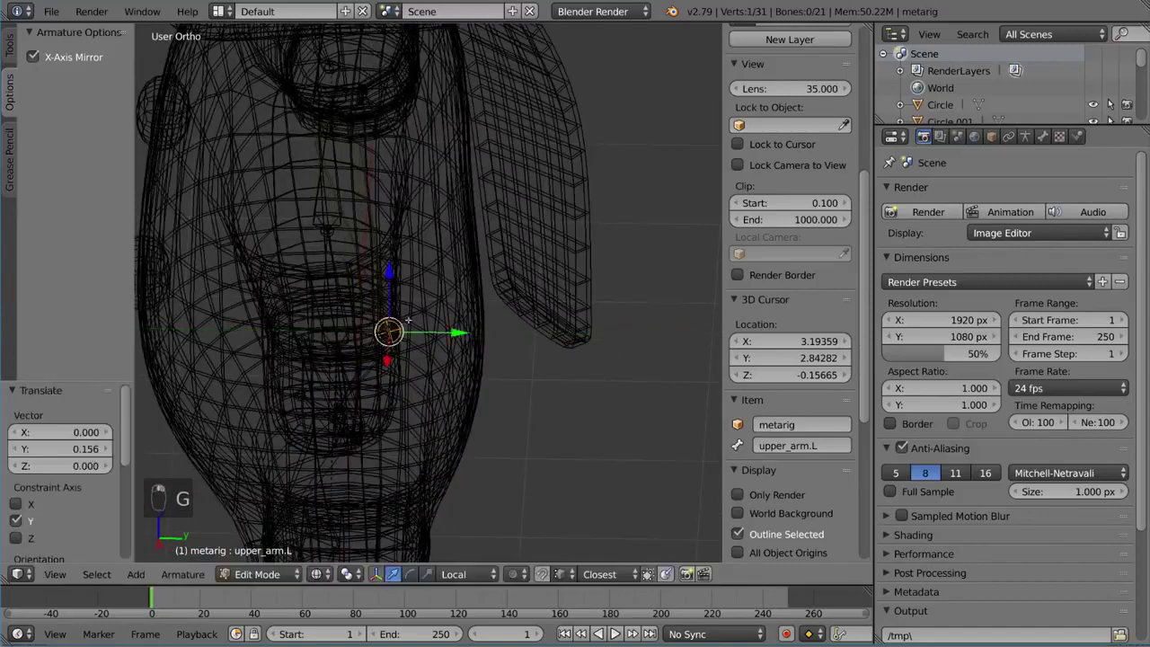
Move the left elbow joint another 0.036 or so along Y to the back surface of the arm
{"action": "key", "text": "z"}
{"action": "key", "text": "alt+z"}
{"action": "key", "text": "g"}
{"action": "key", "text": "y"}
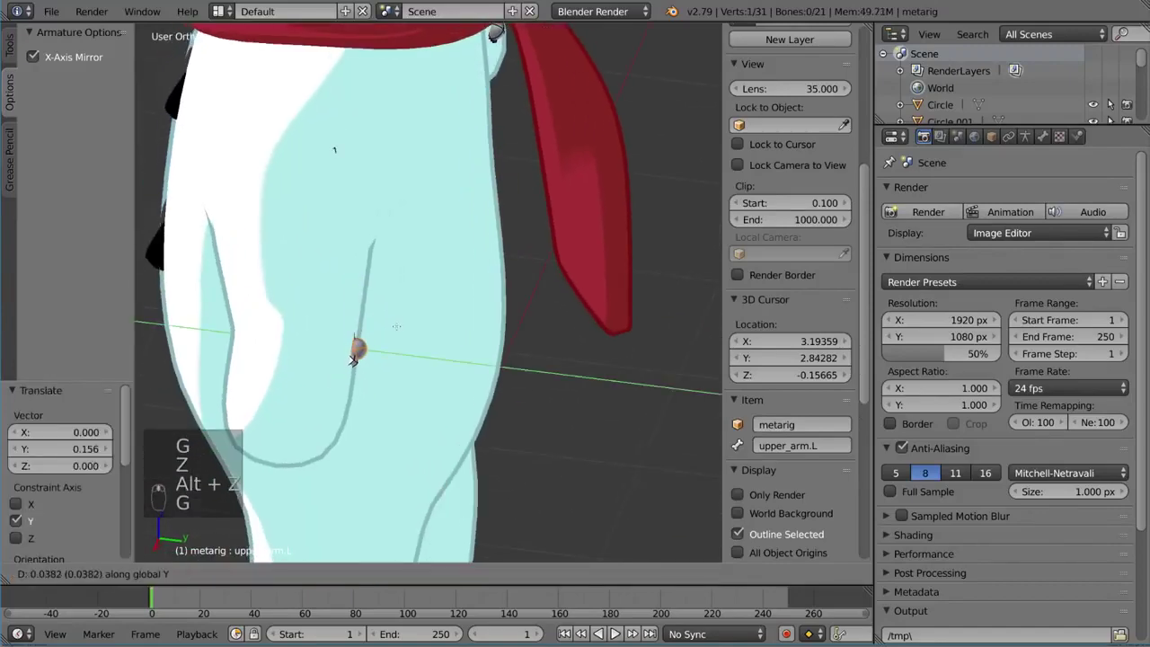
{"action": "left_click", "coordinate": [397, 326]}
{"action": "mouse_move", "coordinate": [397, 326]}
{"action": "middle_mouse_down"}
{"action": "mouse_move", "coordinate": [410, 346]}
{"action": "mouse_move", "coordinate": [427, 345]}
{"action": "middle_mouse_up"}
Adjust the left elbow joint along Z and compare the whole armature with the mesh
{"action": "key", "text": "z"}
{"action": "key", "text": "g"}
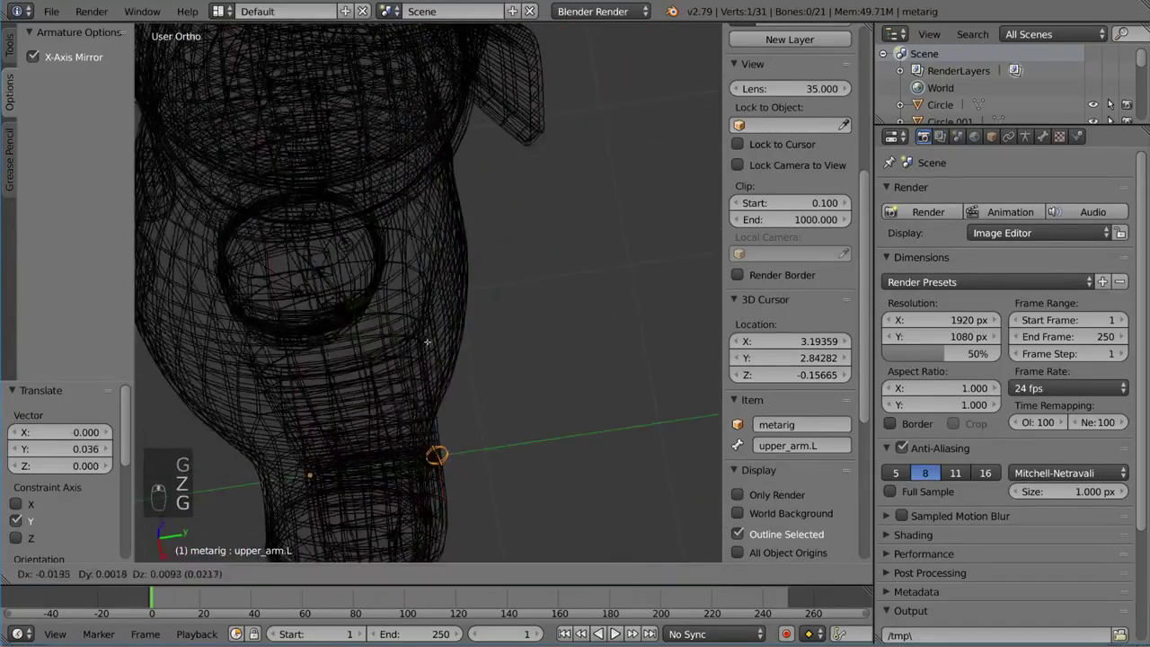
{"action": "key", "text": "z"}
{"action": "left_click", "coordinate": [424, 387]}
{"action": "key", "text": "alt+z"}
{"action": "key", "text": "z"}
{"action": "key", "text": "a"}
{"action": "key", "text": "a"}
{"action": "key", "text": "a"}
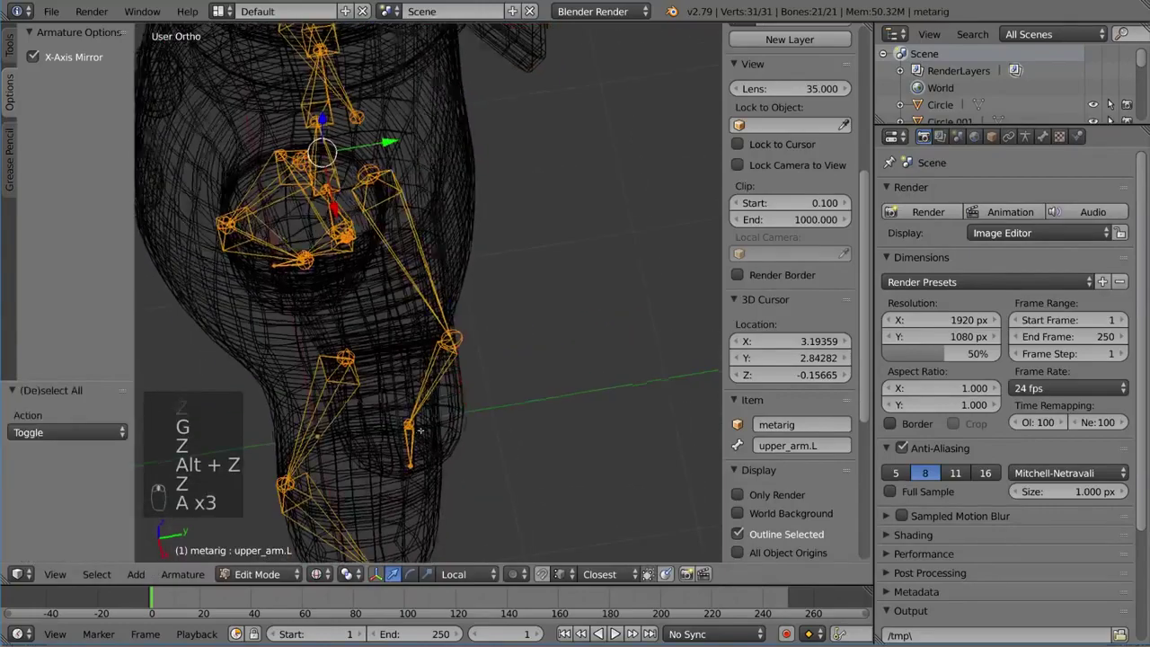
Reposition the left shoulder joint at the top of the upper arm in small free moves, fitting it inside the shoulder
{"action": "middle_click_drag", "start_coordinate": [420, 432], "coordinate": [508, 385]}
{"action": "scroll", "coordinate": [509, 385], "scroll_direction": "down", "scroll_amount": 4}
{"action": "mouse_move", "coordinate": [506, 336]}
{"action": "middle_mouse_down", "text": "shift"}
{"action": "mouse_move", "coordinate": [545, 372]}
{"action": "mouse_move", "coordinate": [504, 348]}
{"action": "middle_mouse_up", "text": "shift"}
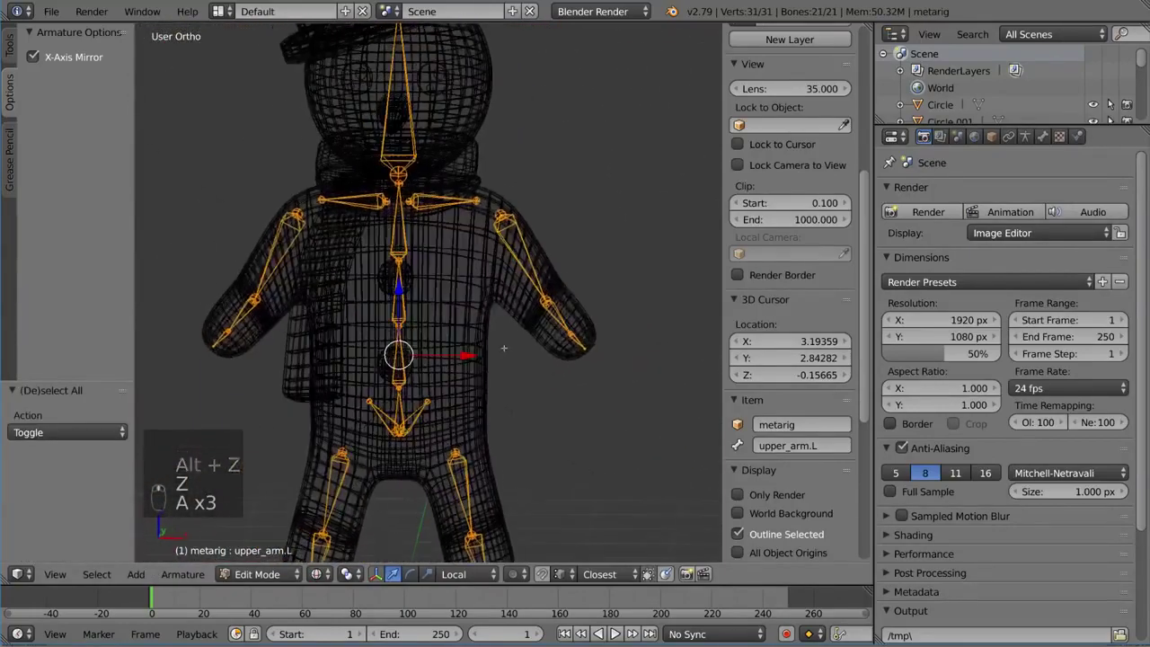
{"action": "right_click", "coordinate": [502, 217]}
{"action": "middle_click_drag", "start_coordinate": [502, 221], "coordinate": [515, 189]}
{"action": "key", "text": "g"}
{"action": "left_click", "coordinate": [425, 274]}
{"action": "key", "text": "g"}
{"action": "left_click", "coordinate": [410, 241]}
{"action": "key", "text": "g"}
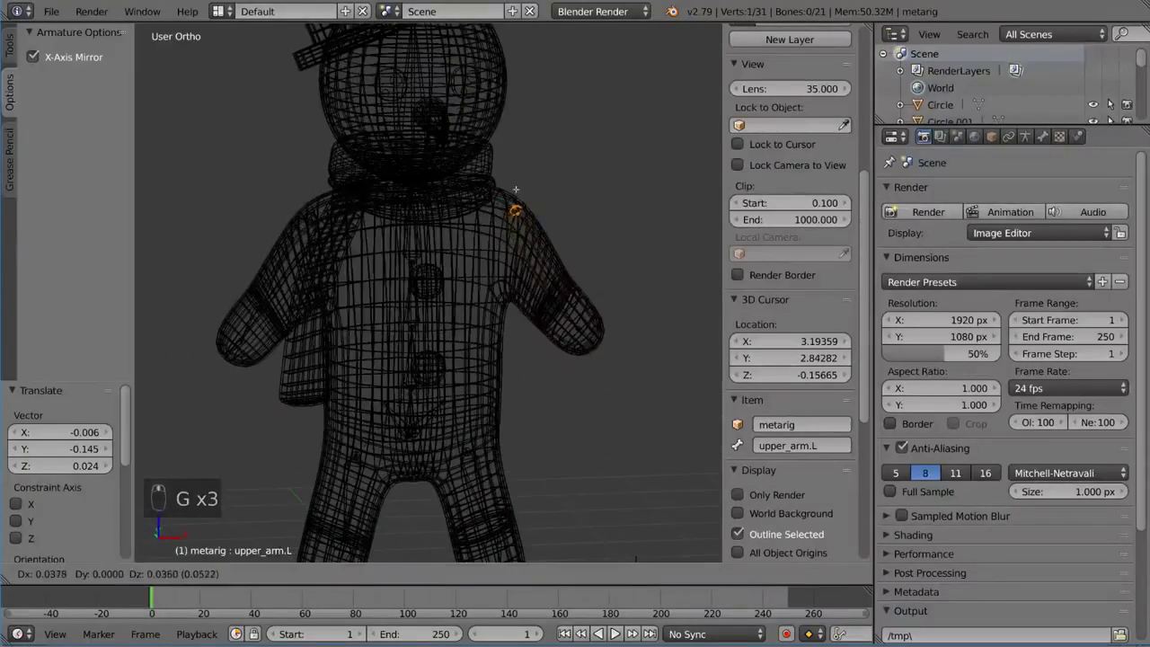
{"action": "left_click", "coordinate": [516, 190]}
{"action": "scroll", "coordinate": [513, 206], "scroll_direction": "down", "scroll_amount": 2}
{"action": "key", "text": "a"}
{"action": "key", "text": "a"}
{"action": "key", "text": "a"}
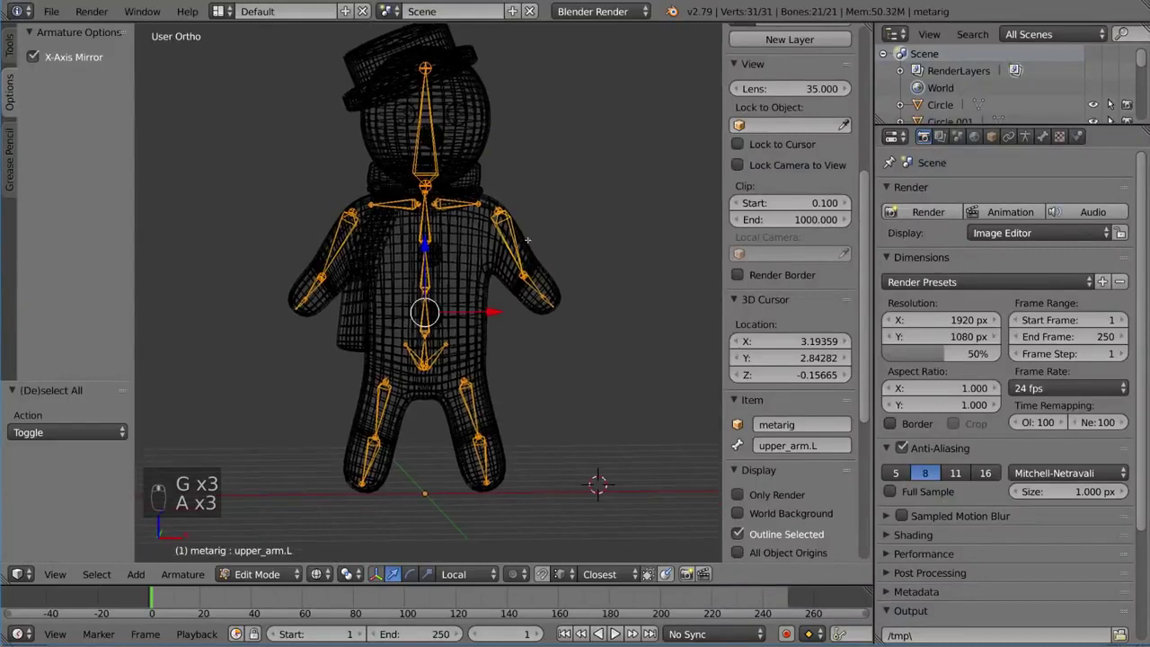
Check the left hip joint's placement, return the metarig to Object Mode and compare the whole rig with the shaded snowman
{"action": "middle_click_drag", "start_coordinate": [528, 240], "coordinate": [513, 241]}
{"action": "middle_click_drag", "start_coordinate": [488, 348], "coordinate": [604, 306], "text": "shift"}
{"action": "scroll", "coordinate": [440, 297], "scroll_direction": "up", "scroll_amount": 2}
{"action": "right_click", "coordinate": [445, 308]}
{"action": "scroll", "coordinate": [445, 307], "scroll_direction": "up", "scroll_amount": 3}
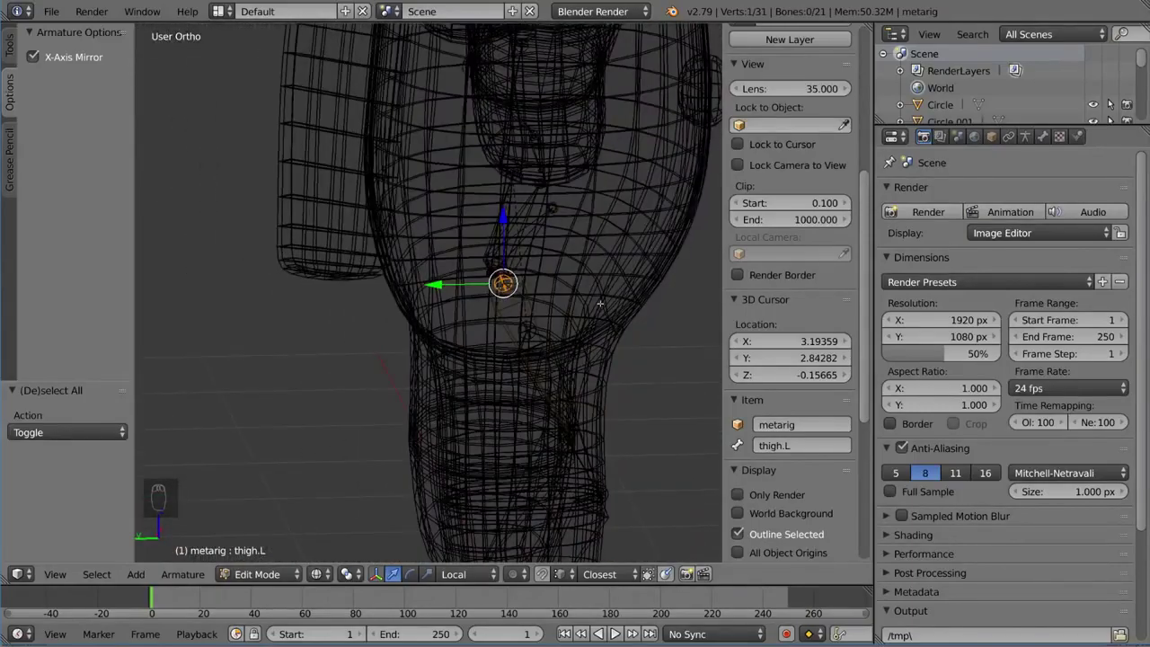
{"action": "middle_click_drag", "start_coordinate": [558, 291], "coordinate": [480, 257]}
{"action": "scroll", "coordinate": [481, 280], "scroll_direction": "down", "scroll_amount": 4}
{"action": "middle_click_drag", "start_coordinate": [480, 257], "coordinate": [477, 313], "text": "shift"}
{"action": "scroll", "coordinate": [477, 313], "scroll_direction": "down", "scroll_amount": 2}
{"action": "key", "text": "Tab"}
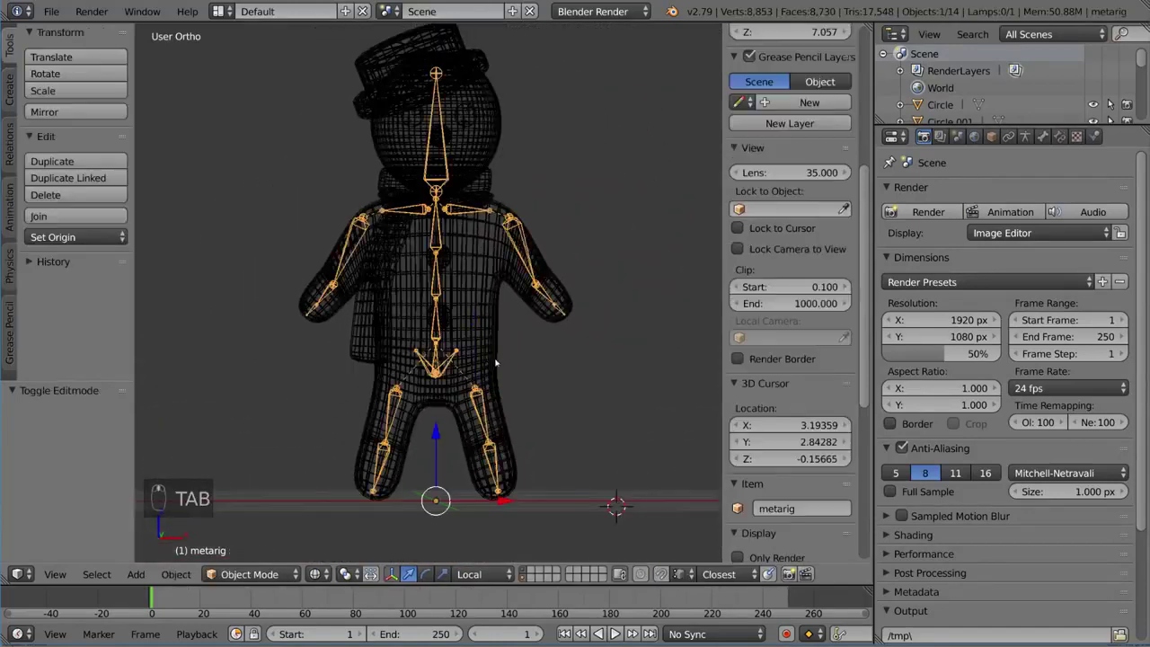
{"action": "key", "text": "z"}
{"action": "key", "text": "alt+z"}
{"action": "scroll", "coordinate": [544, 357], "scroll_direction": "down", "scroll_amount": 2}
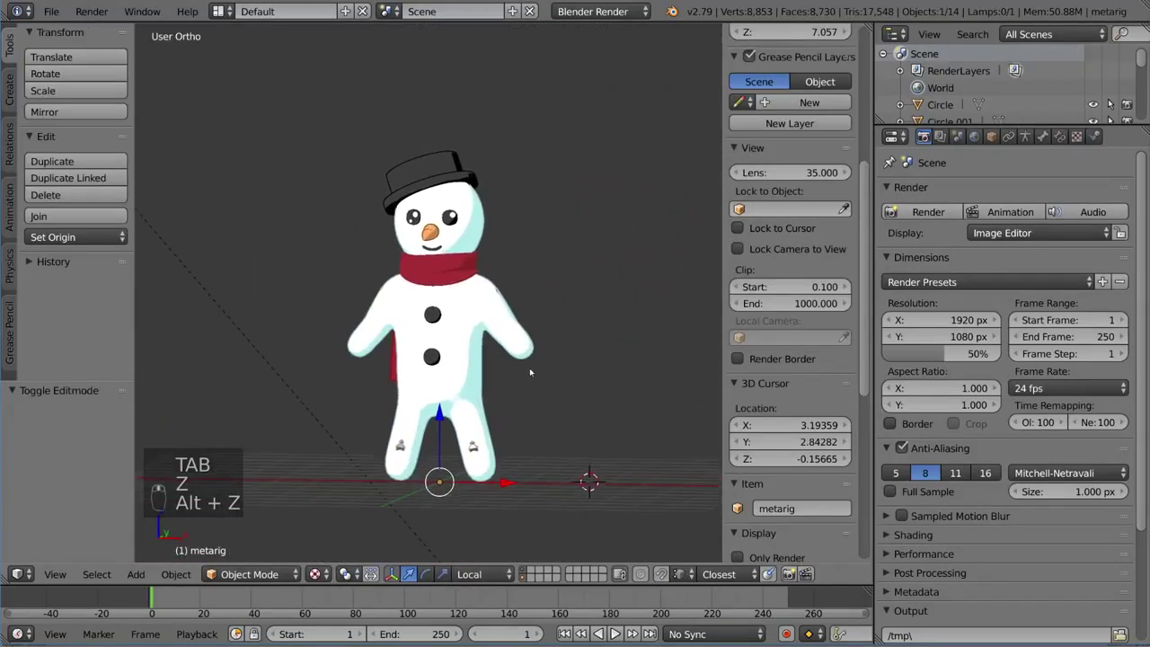
{"action": "middle_click_drag", "start_coordinate": [539, 398], "coordinate": [537, 317]}
{"action": "scroll", "coordinate": [558, 359], "scroll_direction": "up", "scroll_amount": 3}
{"action": "scroll", "coordinate": [542, 334], "scroll_direction": "down", "scroll_amount": 1}
{"action": "key", "text": "z"}
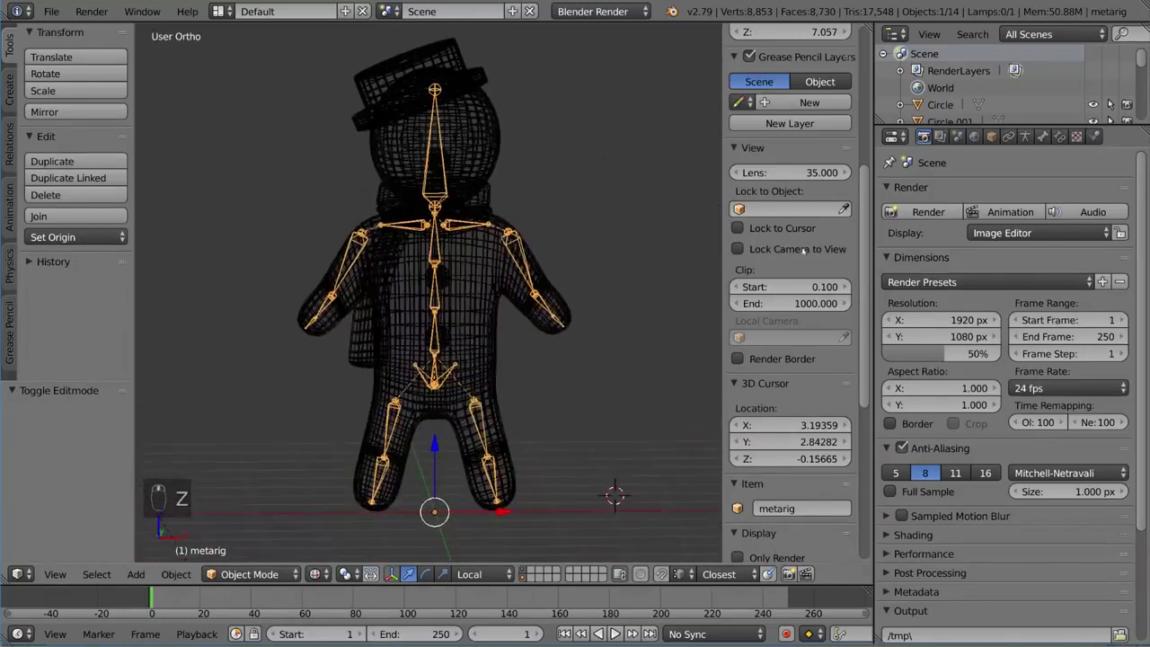
Turn on X-Ray display for the metarig and view it over the shaded snowman
{"action": "left_click", "coordinate": [1025, 137]}
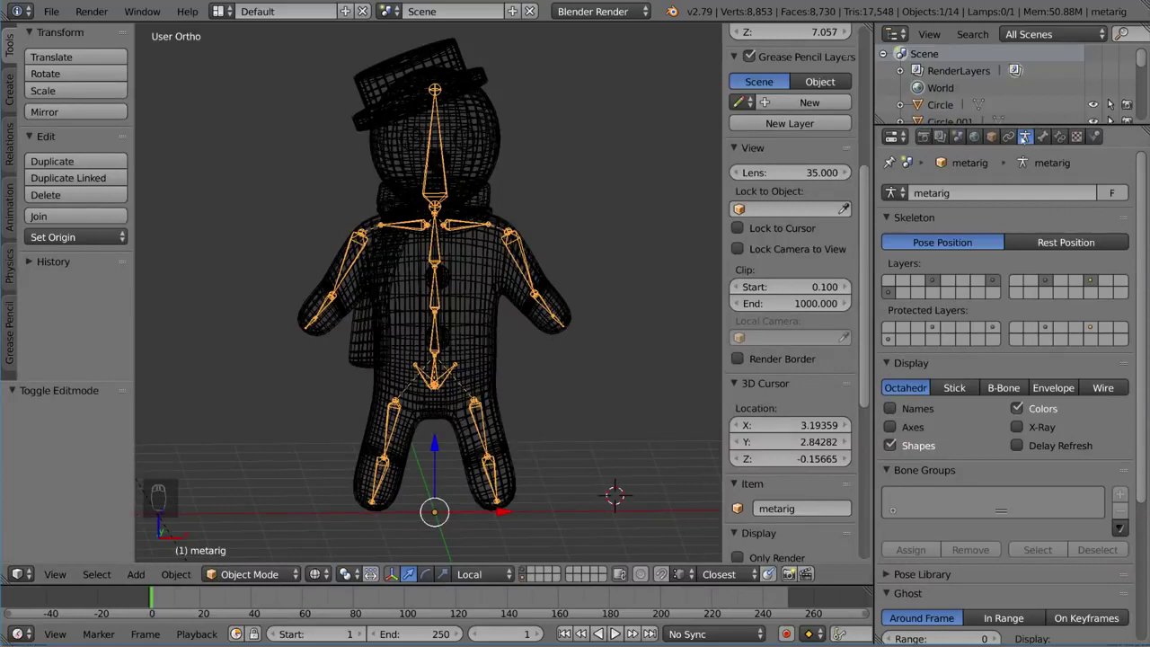
{"action": "scroll", "coordinate": [1035, 254], "scroll_direction": "down", "scroll_amount": 2}
{"action": "scroll", "coordinate": [989, 416], "scroll_direction": "down", "scroll_amount": 2}
{"action": "scroll", "coordinate": [999, 307], "scroll_direction": "up", "scroll_amount": 1}
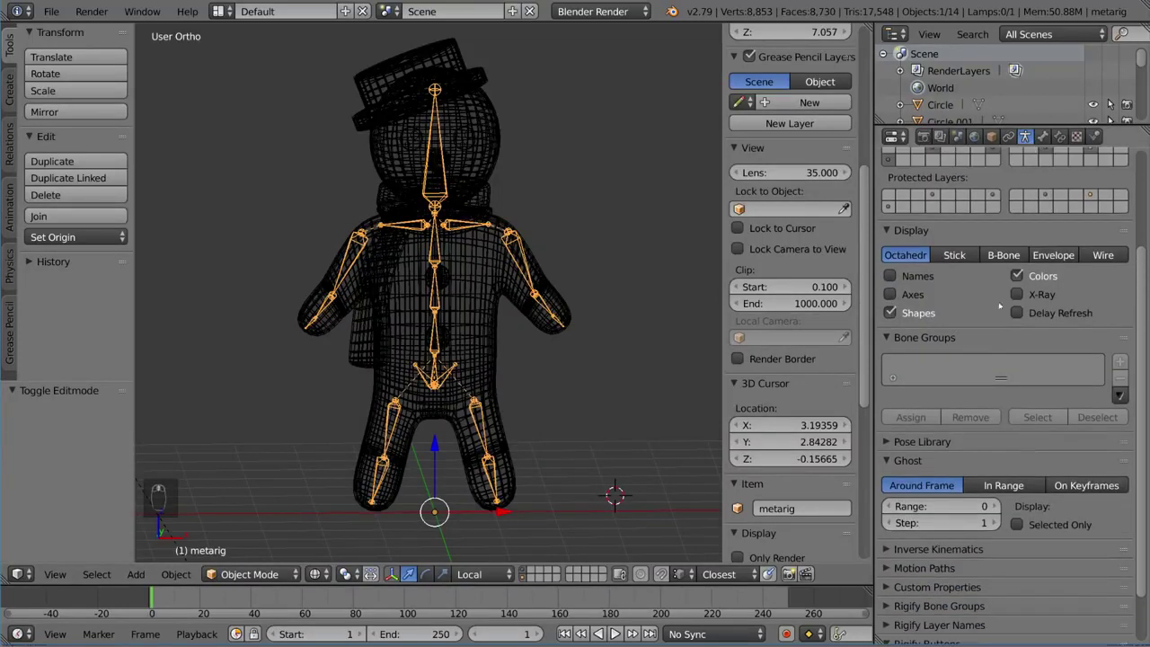
{"action": "key", "text": "z"}
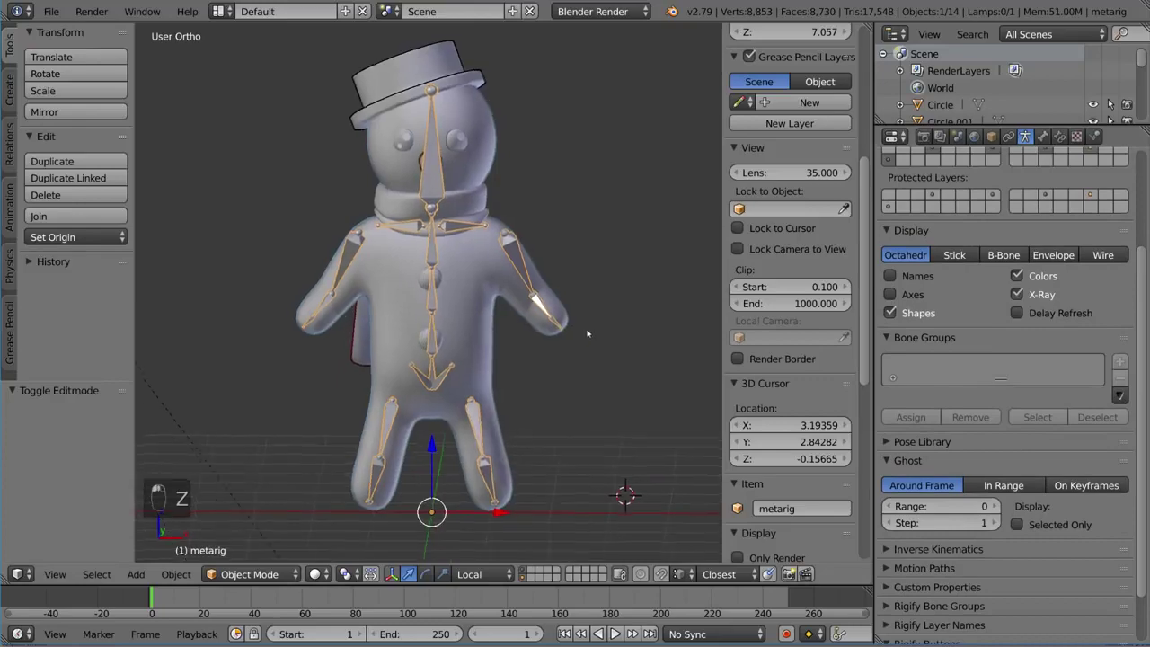
{"action": "key", "text": "alt+z"}
{"action": "mouse_move", "coordinate": [557, 320]}
{"action": "middle_mouse_down"}
{"action": "mouse_move", "coordinate": [506, 347]}
{"action": "mouse_move", "coordinate": [550, 334]}
{"action": "mouse_move", "coordinate": [510, 325]}
{"action": "mouse_move", "coordinate": [560, 321]}
{"action": "mouse_move", "coordinate": [513, 341]}
{"action": "middle_mouse_up"}
{"action": "scroll", "coordinate": [513, 342], "scroll_direction": "up", "scroll_amount": 2}
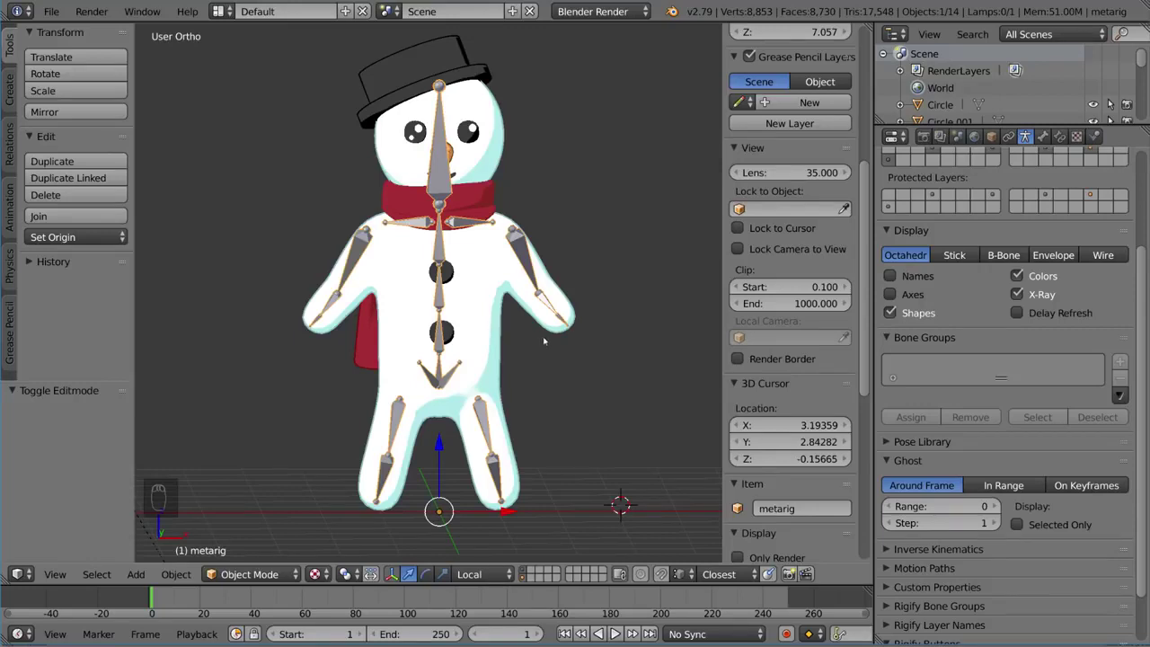
Try to parent the snowman's body mesh to the metarig using Armature Deform With Empty Groups
{"action": "right_click", "coordinate": [503, 328]}
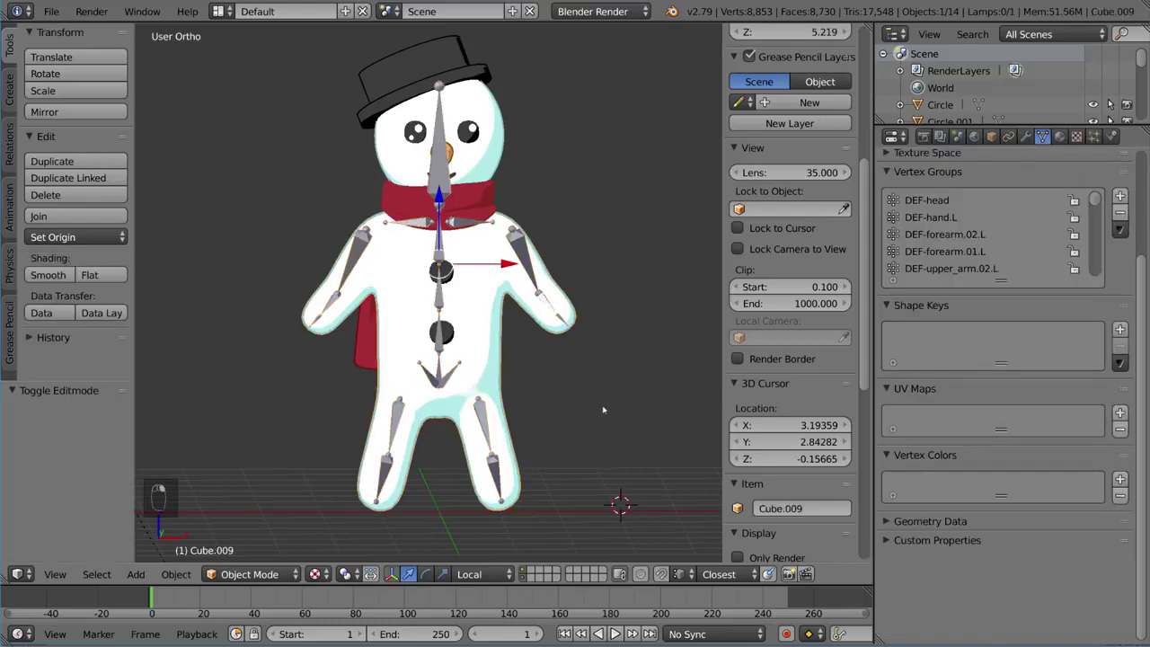
{"action": "middle_click_drag", "start_coordinate": [548, 242], "coordinate": [532, 279]}
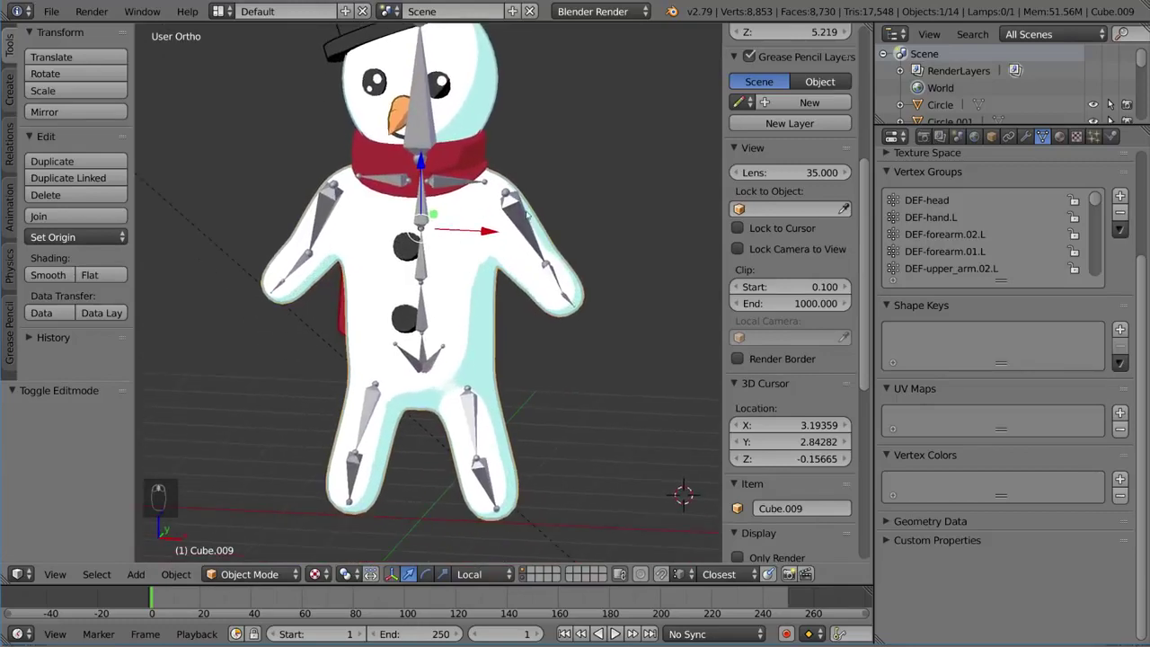
{"action": "key", "text": "z"}
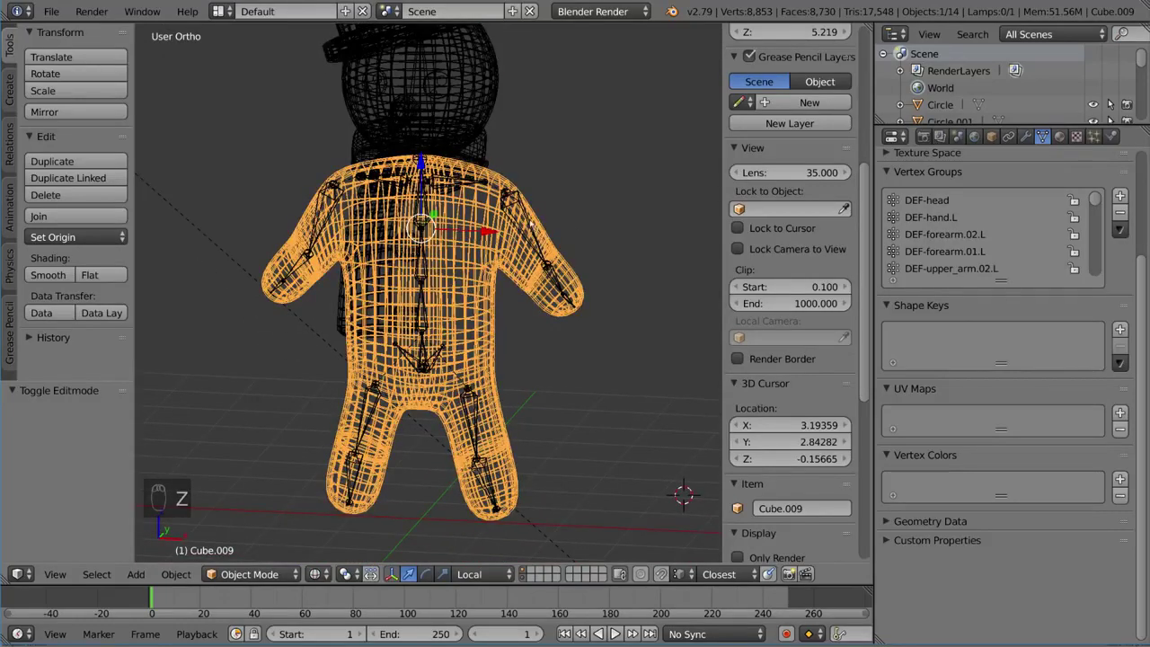
{"action": "right_click", "coordinate": [531, 223], "text": "shift"}
{"action": "key", "text": "alt+z"}
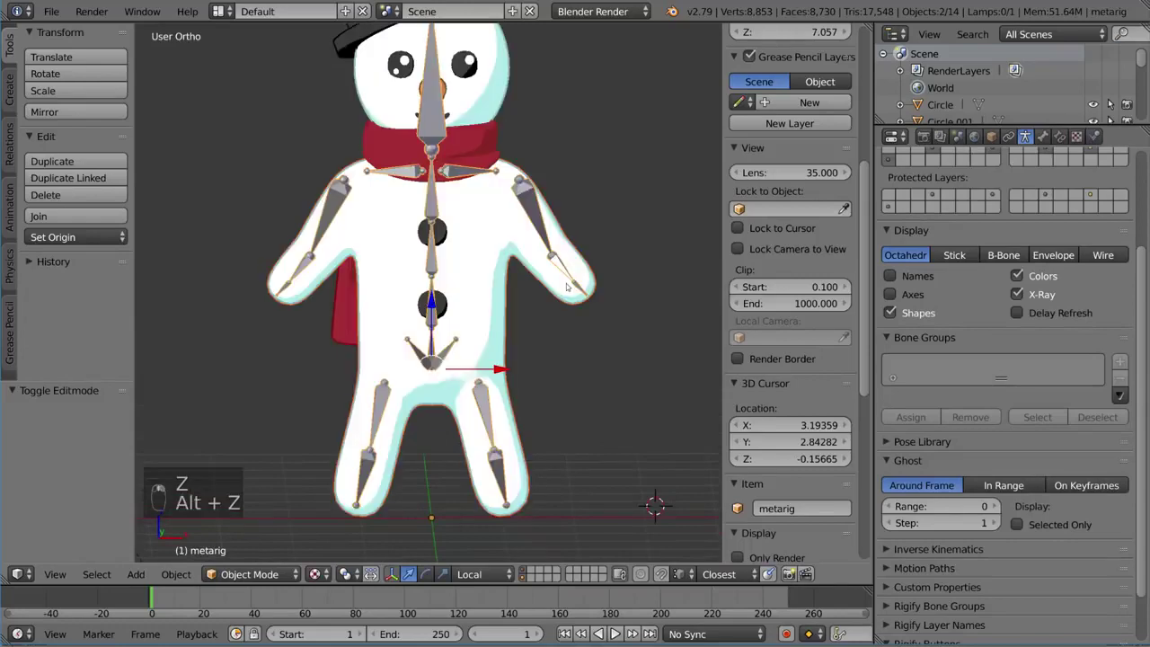
{"action": "middle_click_drag", "start_coordinate": [568, 288], "coordinate": [584, 321], "text": "shift"}
{"action": "key", "text": "ctrl+p"}
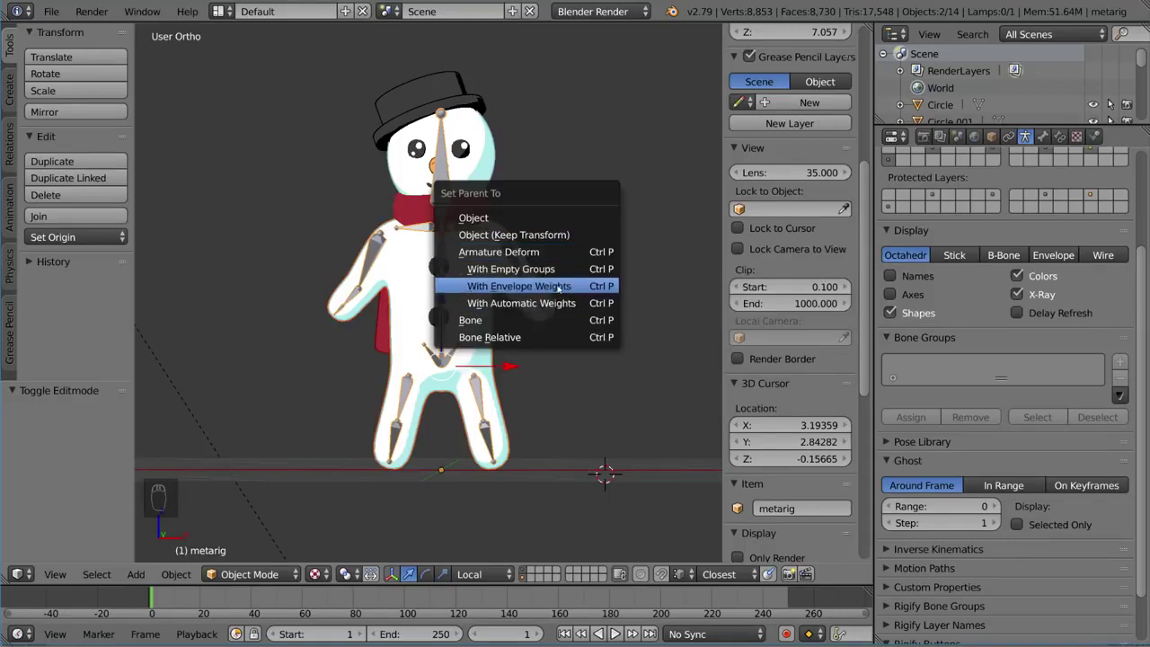
{"action": "left_click", "coordinate": [563, 270]}
Select the snowman's body mesh and examine its vertex groups
{"action": "right_click", "coordinate": [546, 291]}
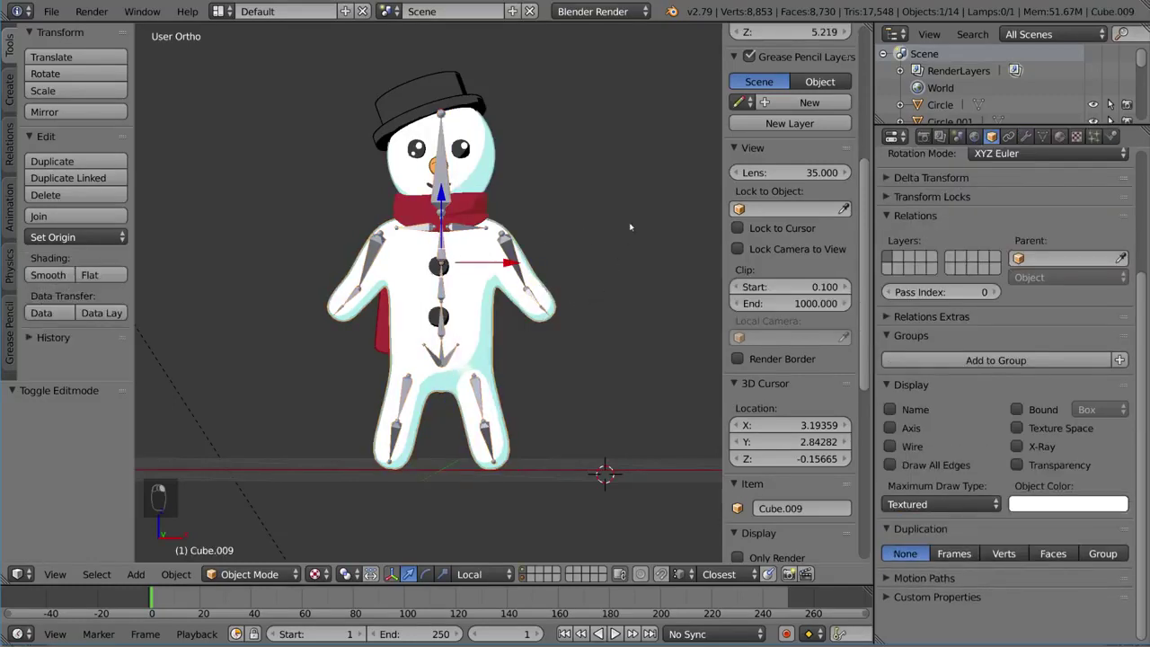
{"action": "left_click", "coordinate": [1042, 137]}
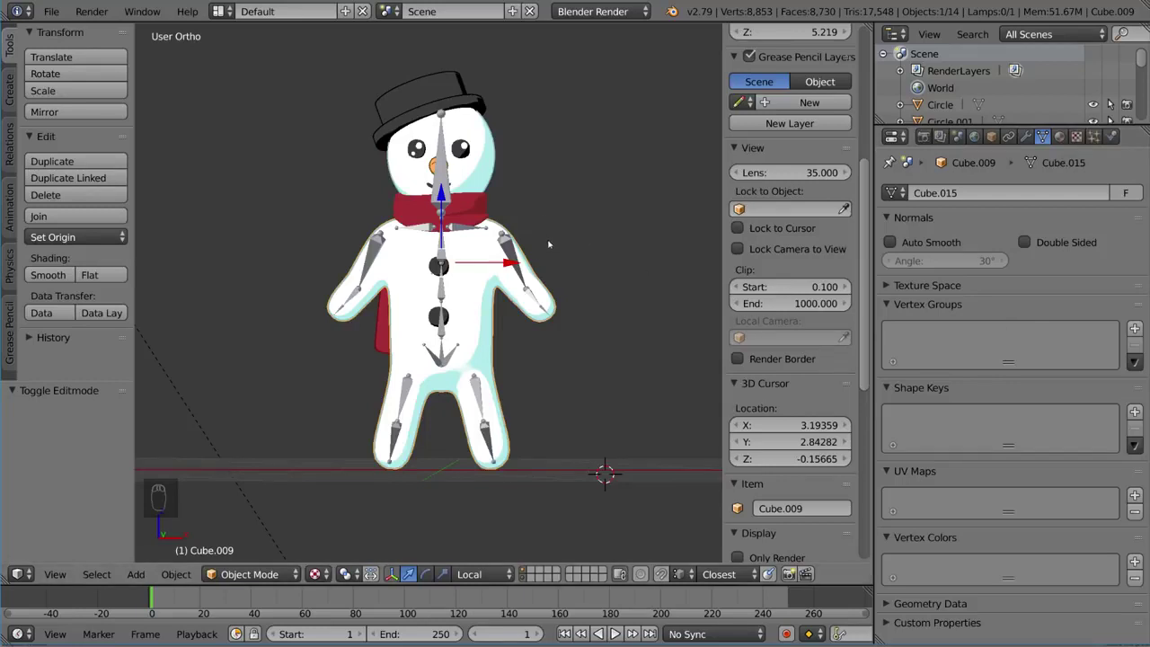
Try to parent the snowman's body mesh to the metarig using Armature Deform With Automatic Weights
{"action": "right_click", "coordinate": [518, 255]}
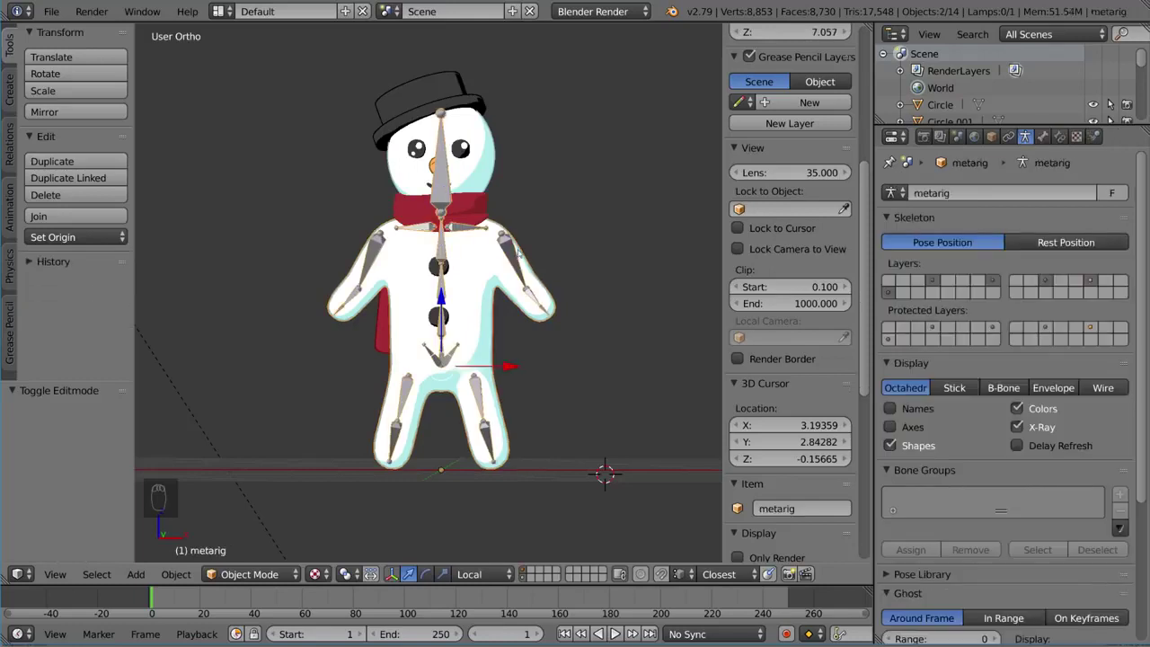
{"action": "key", "text": "ctrl+p"}
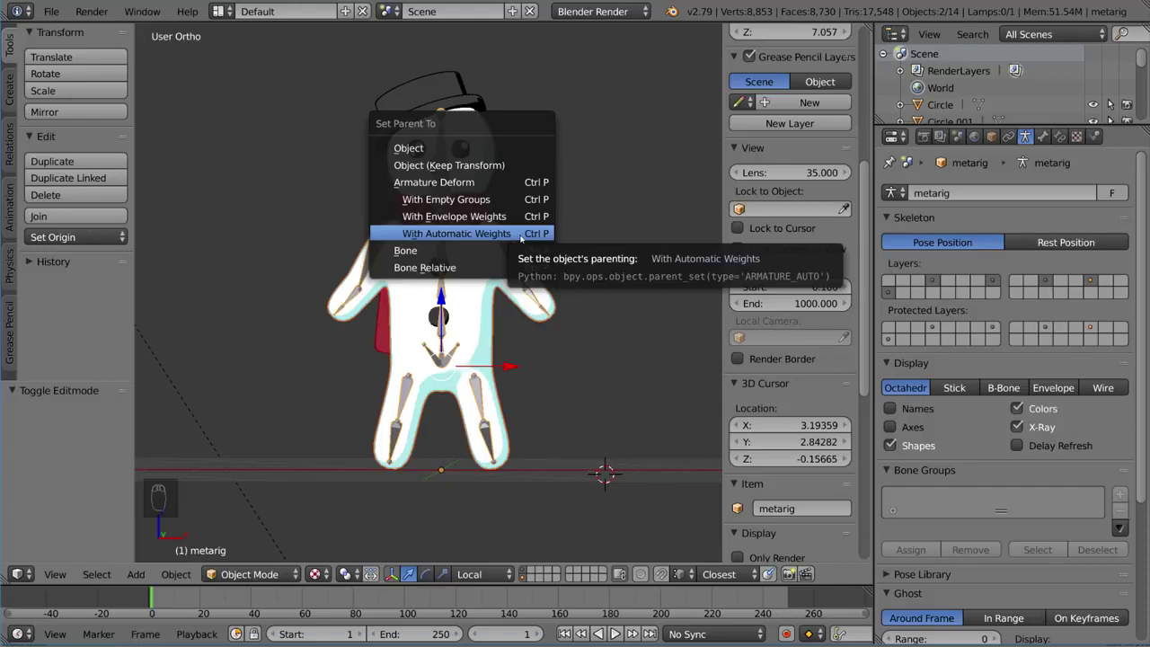
{"action": "left_click", "coordinate": [521, 236]}
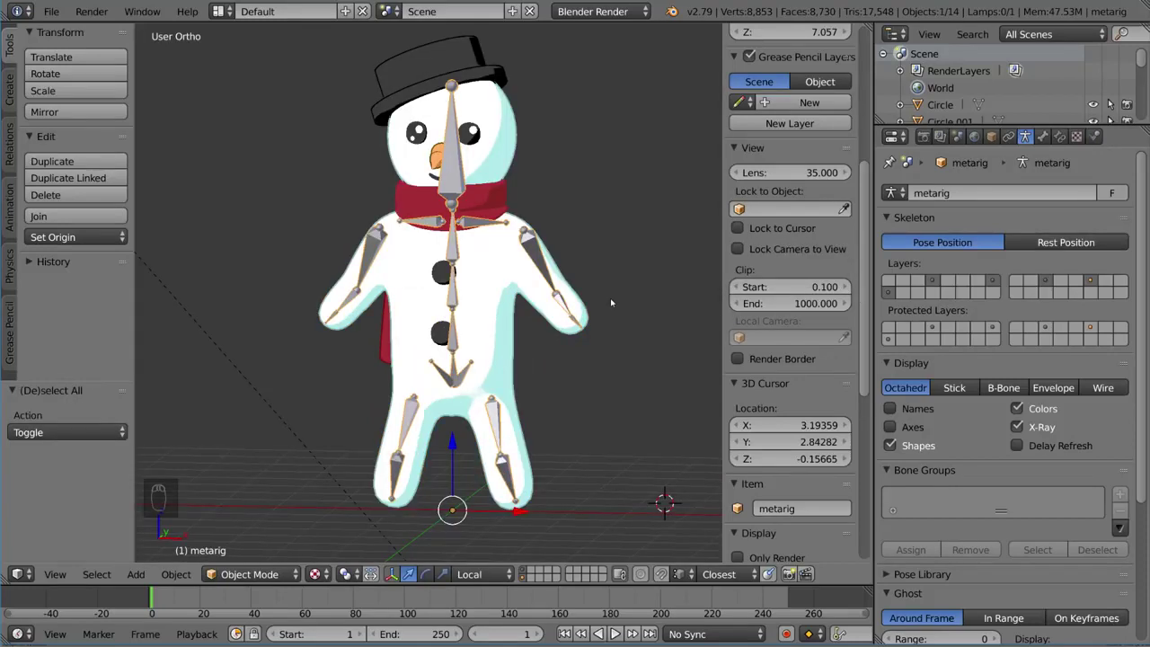
Switch the metarig to Pose Mode and test-rotate the left upper arm bone to check the body's deformation, cancelling each rotation
{"action": "key", "text": "ctrl+Tab"}
{"action": "key", "text": "r"}
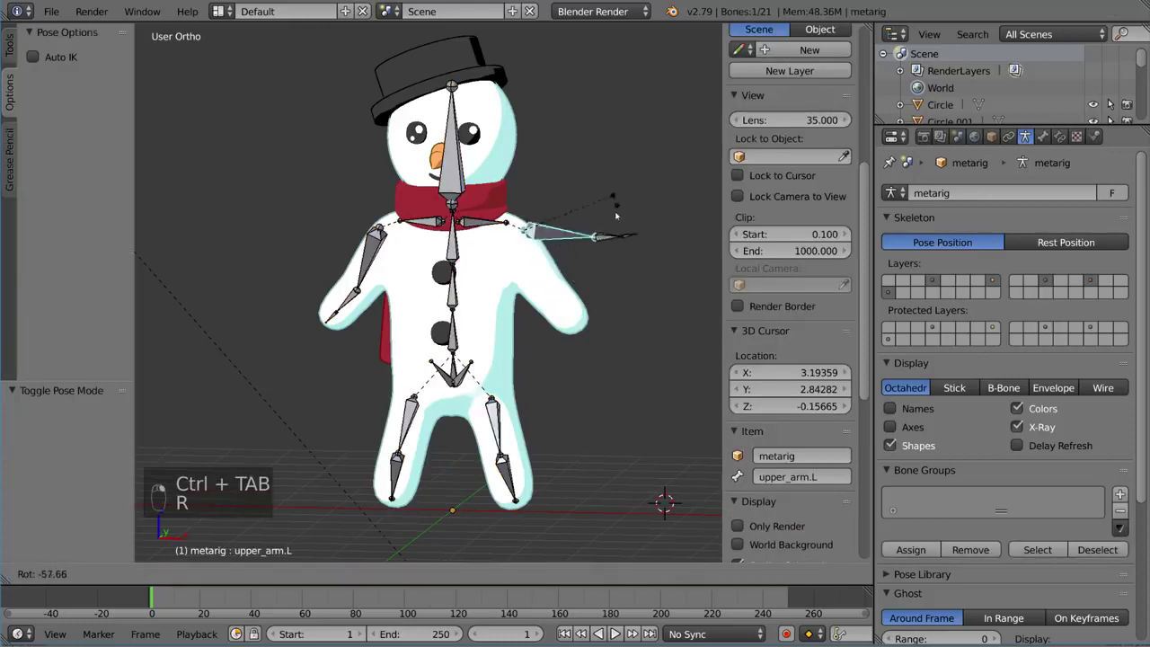
{"action": "right_click", "coordinate": [603, 253]}
{"action": "key", "text": "r"}
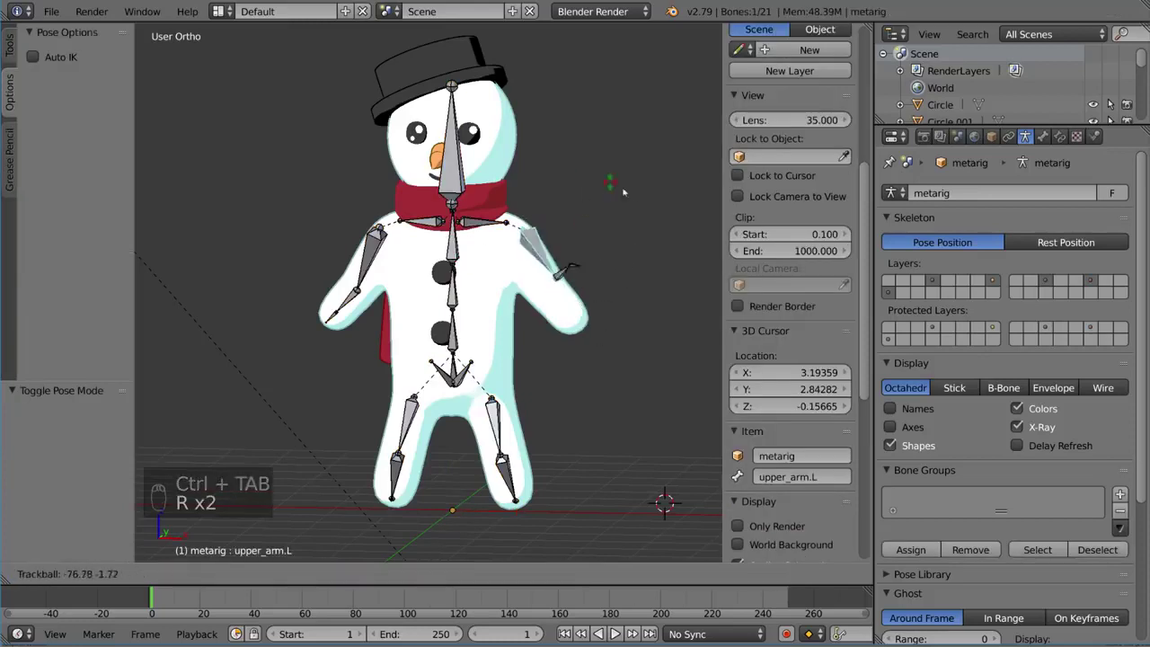
{"action": "right_click", "coordinate": [623, 261]}
Test-rotate the head, right upper arm and lower spine bones without keeping the poses, and return the metarig to Object Mode
{"action": "right_click", "coordinate": [456, 186]}
{"action": "key", "text": "r"}
{"action": "right_click", "coordinate": [453, 184]}
{"action": "right_click", "coordinate": [370, 256]}
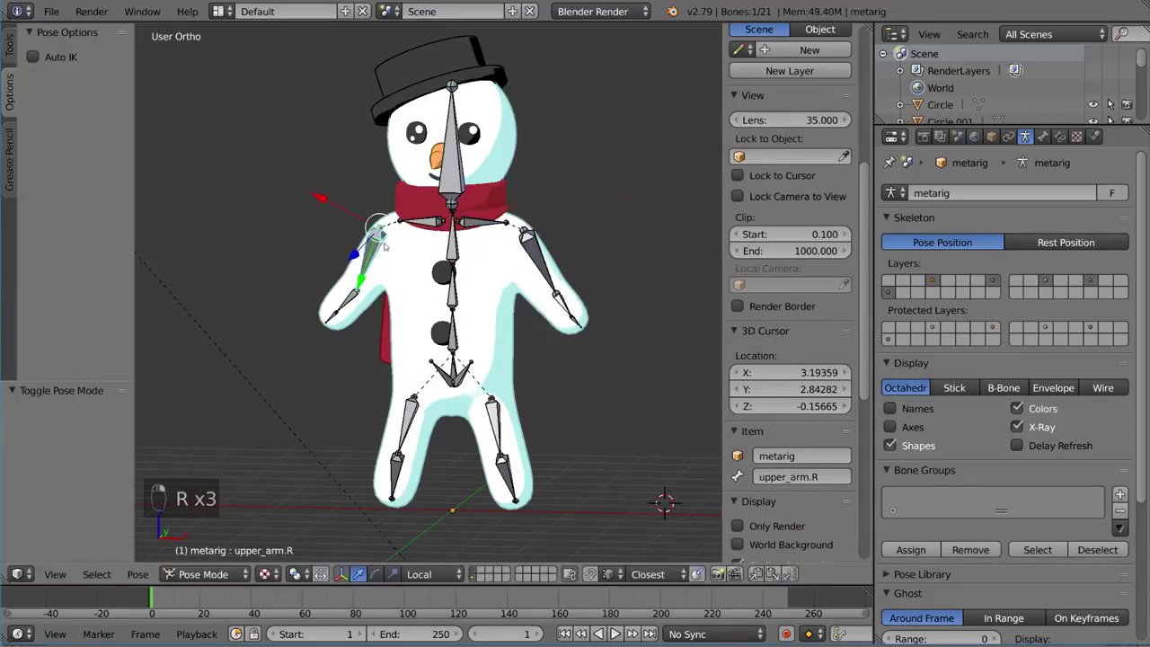
{"action": "key", "text": "r"}
{"action": "right_click", "coordinate": [496, 325]}
{"action": "right_click", "coordinate": [452, 305]}
{"action": "key", "text": "r"}
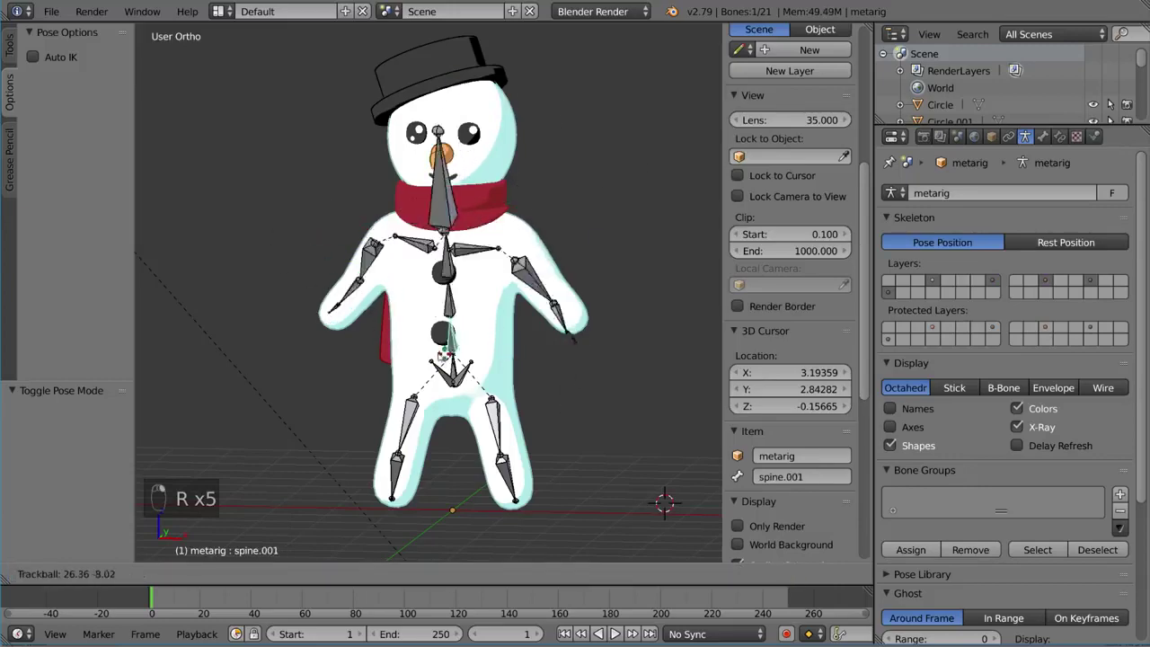
{"action": "right_click", "coordinate": [503, 151]}
{"action": "key", "text": "ctrl+Tab"}
Parent the snowman's body, head, hat and scarf together to the metarig using Armature Deform With Automatic Weights
{"action": "middle_click_drag", "start_coordinate": [592, 319], "coordinate": [590, 263], "text": "shift"}
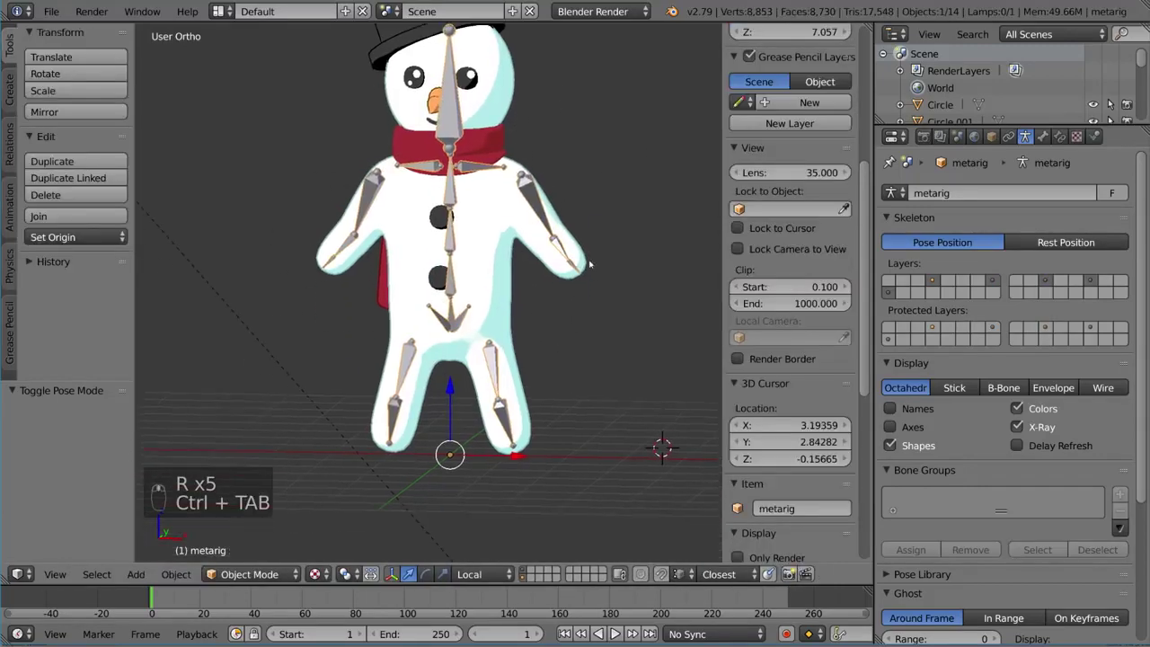
{"action": "right_click", "coordinate": [569, 219]}
{"action": "right_click", "coordinate": [532, 189]}
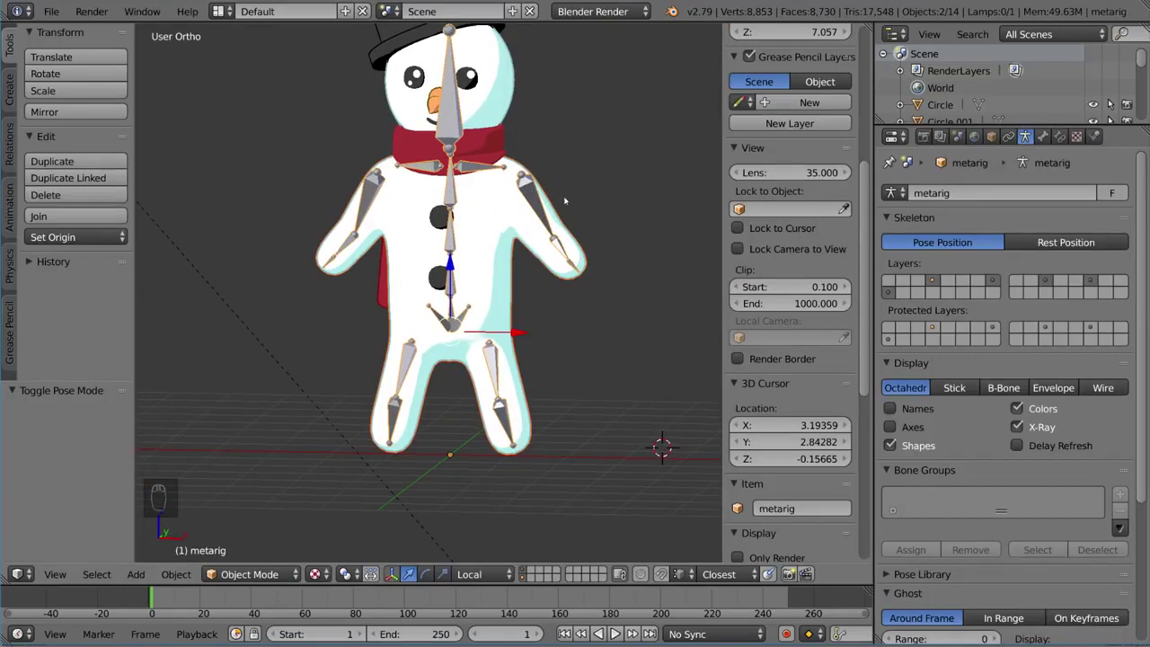
{"action": "right_click", "coordinate": [569, 229]}
{"action": "right_click", "coordinate": [507, 85]}
{"action": "middle_click_drag", "start_coordinate": [530, 168], "coordinate": [551, 227], "text": "shift"}
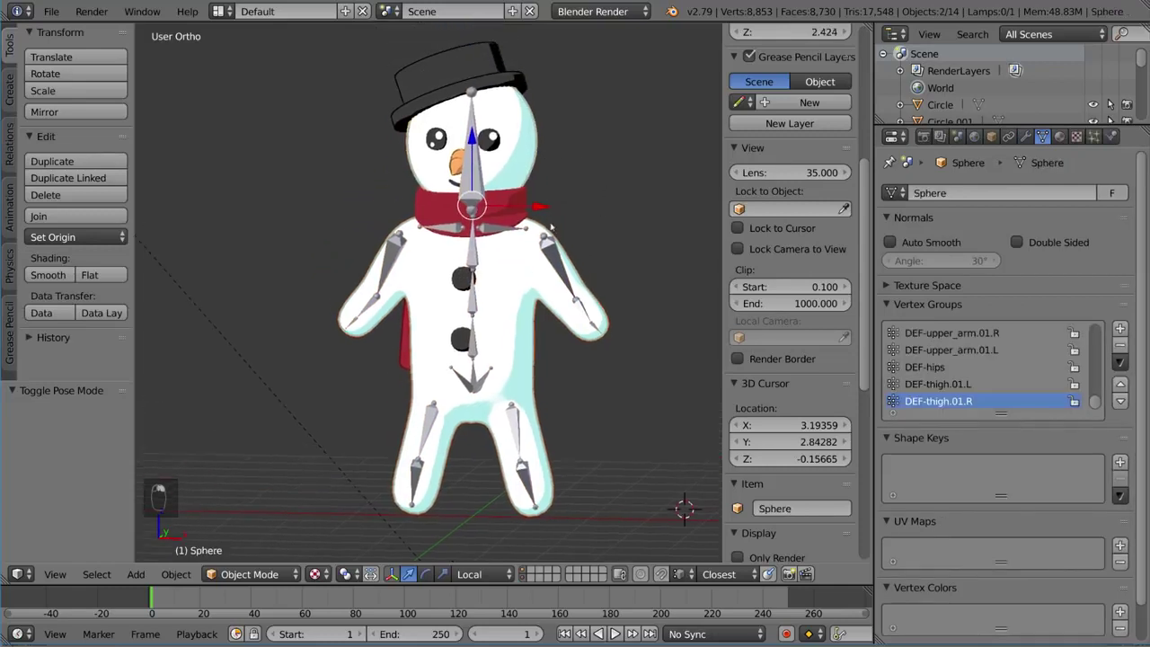
{"action": "right_click", "coordinate": [508, 81], "text": "shift"}
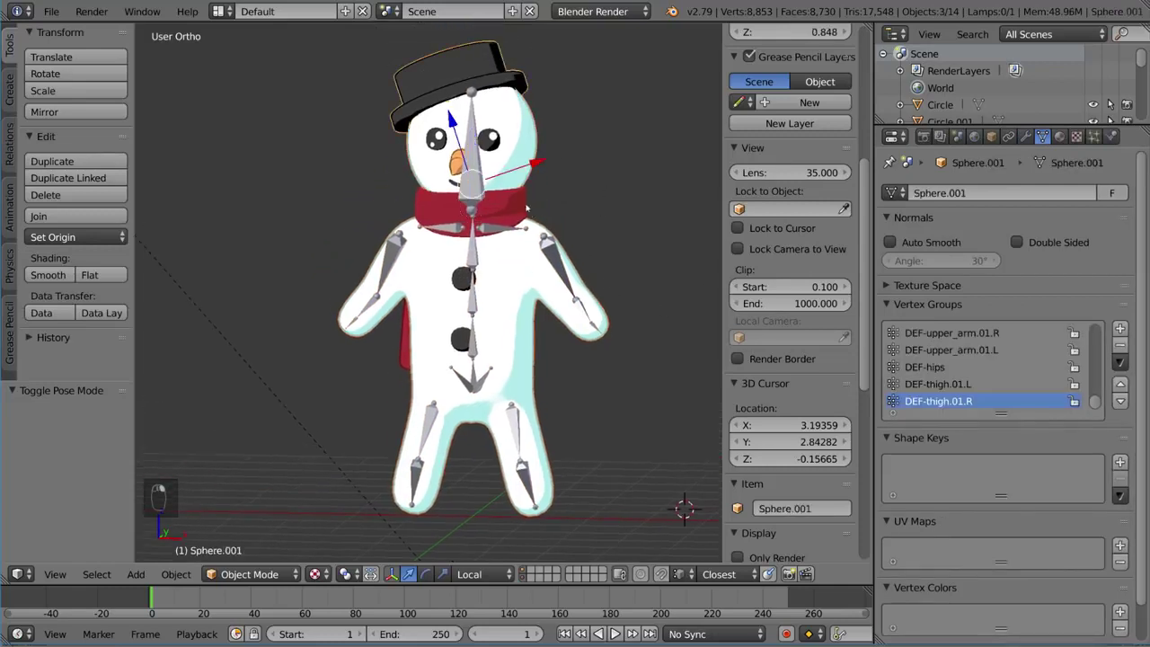
{"action": "right_click", "coordinate": [526, 208], "text": "shift"}
{"action": "right_click", "coordinate": [568, 302], "text": "shift"}
{"action": "middle_click_drag", "start_coordinate": [569, 303], "coordinate": [565, 273], "text": "shift"}
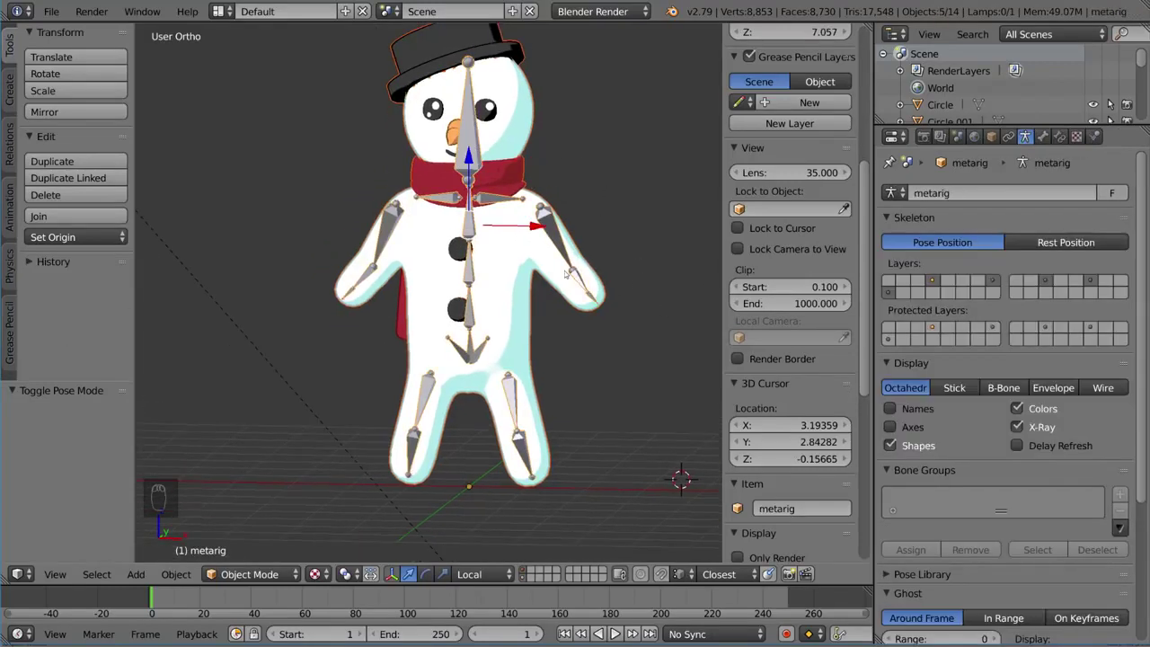
{"action": "key", "text": "ctrl+p"}
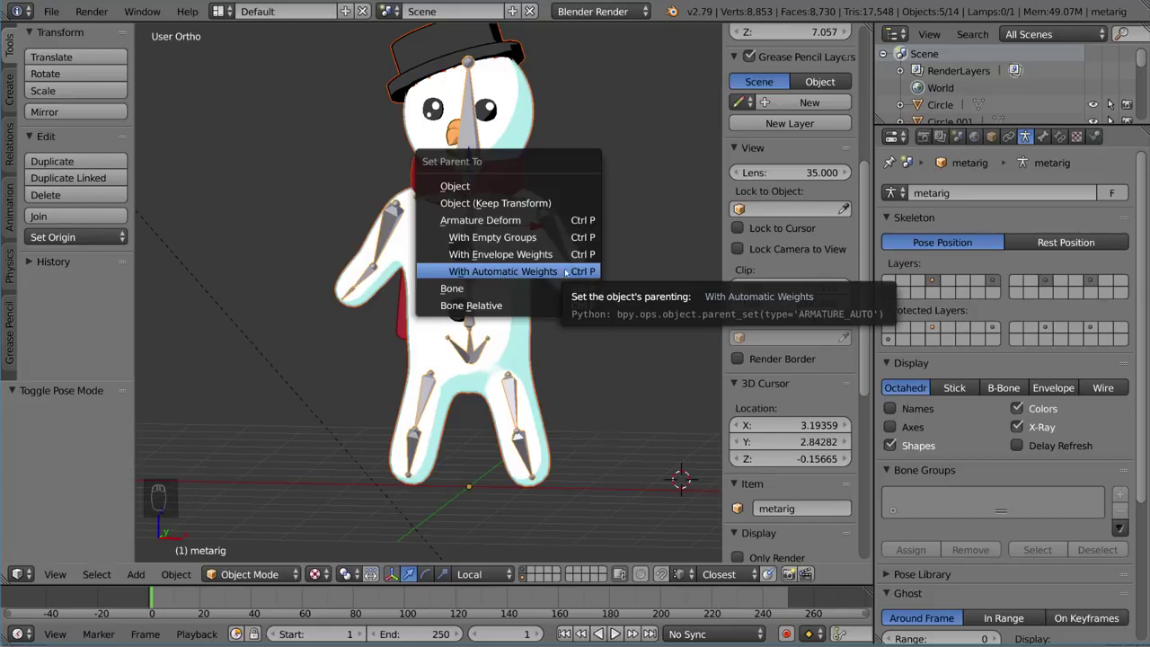
{"action": "left_click", "coordinate": [566, 272]}
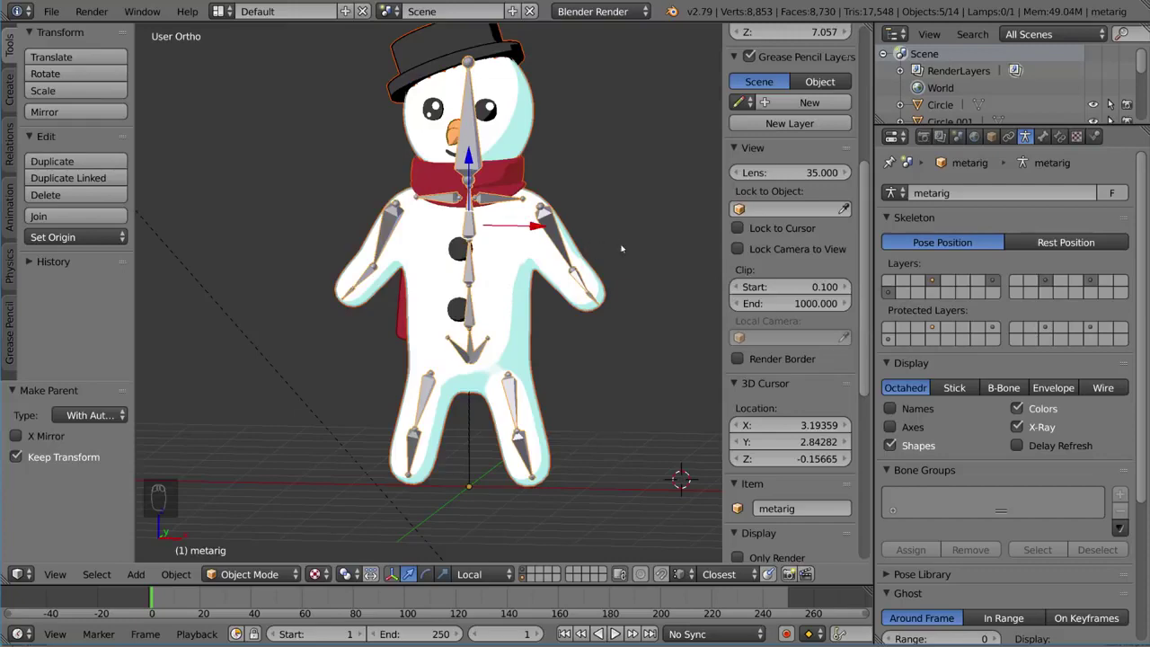
Put the metarig in Pose Mode and test how the body follows a rotation of the left upper arm bone, cancelling it
{"action": "right_click", "coordinate": [555, 232]}
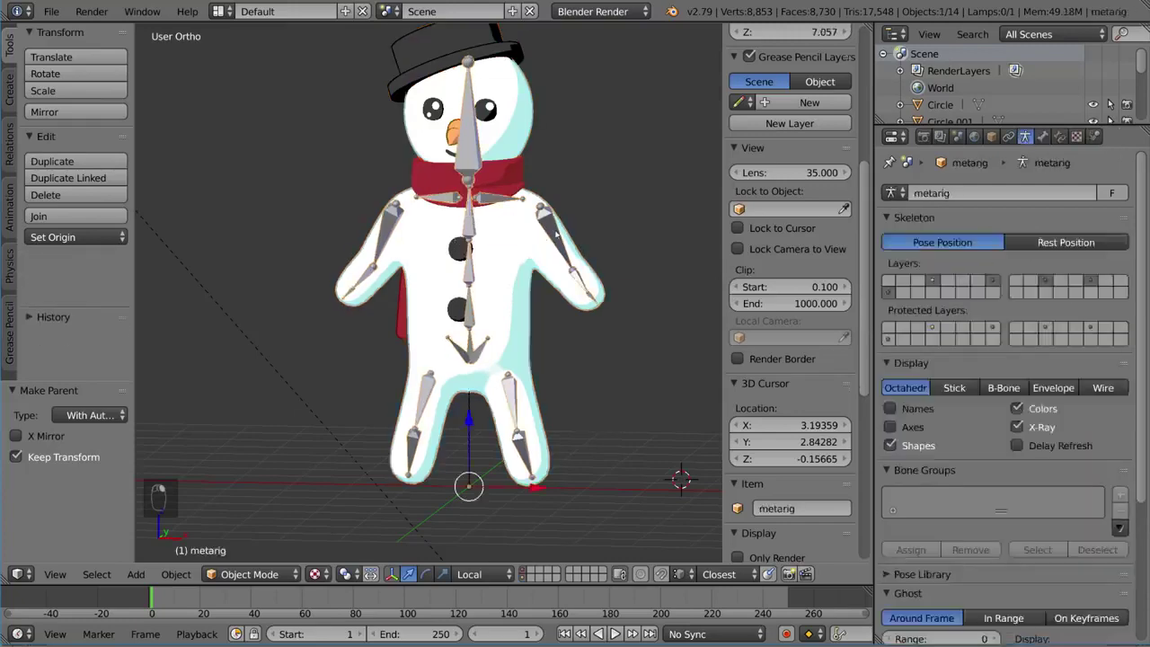
{"action": "key", "text": "ctrl+Tab"}
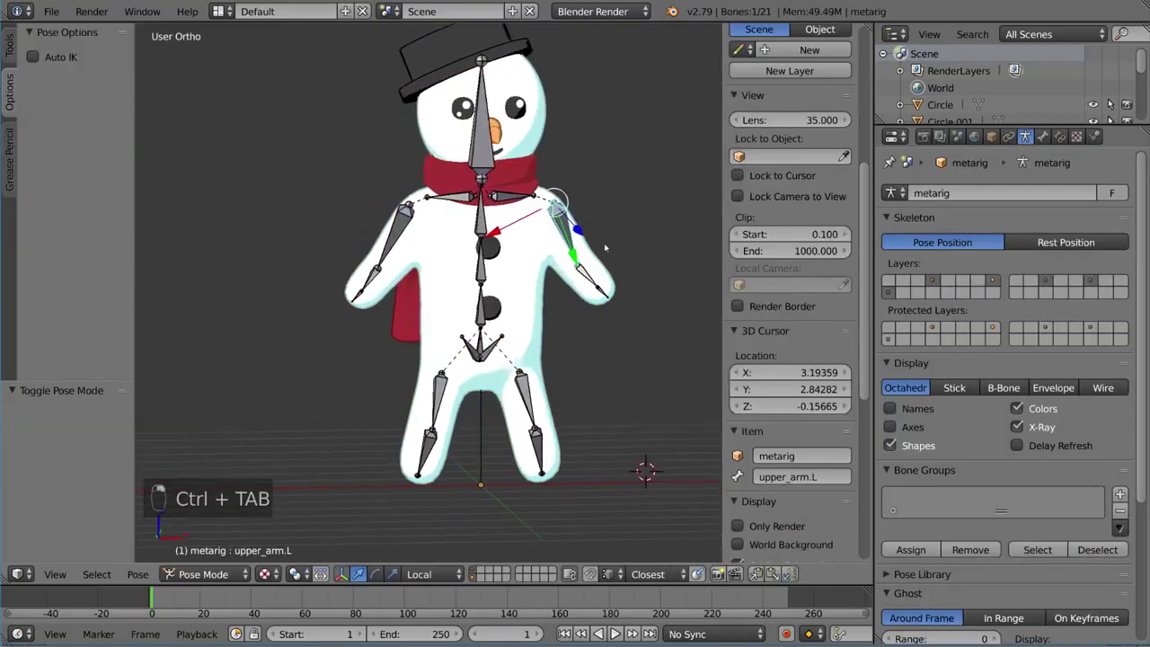
{"action": "scroll", "coordinate": [609, 245], "scroll_direction": "up", "scroll_amount": 1}
{"action": "scroll", "coordinate": [608, 244], "scroll_direction": "up", "scroll_amount": 1}
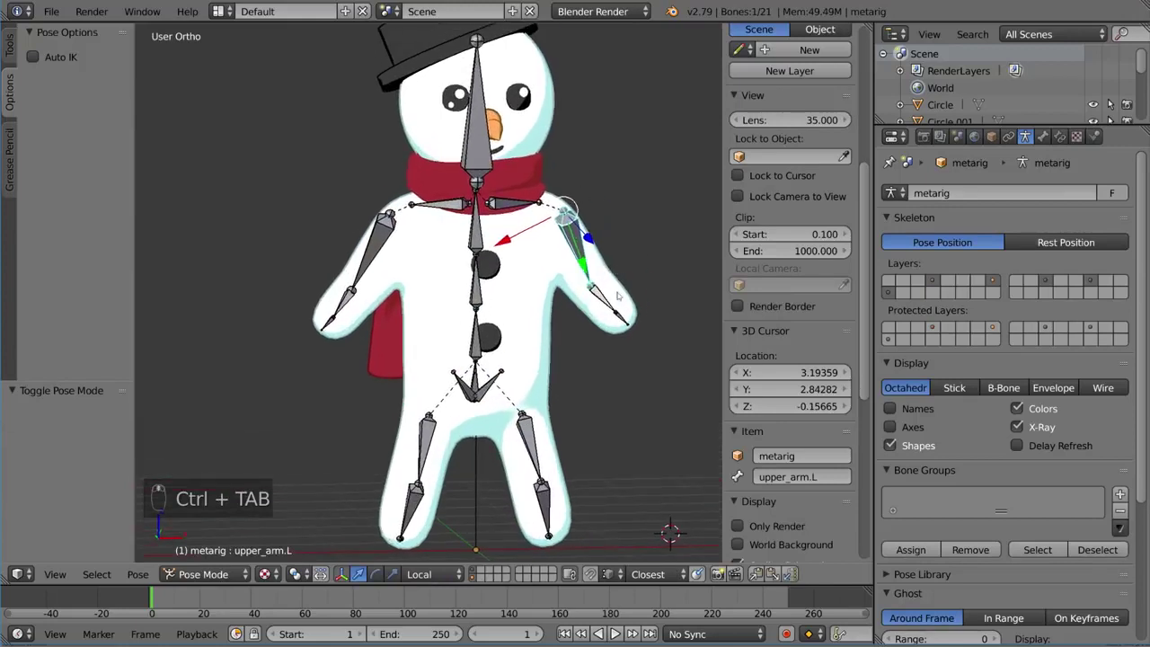
{"action": "scroll", "coordinate": [609, 252], "scroll_direction": "up", "scroll_amount": 1}
{"action": "key", "text": "r"}
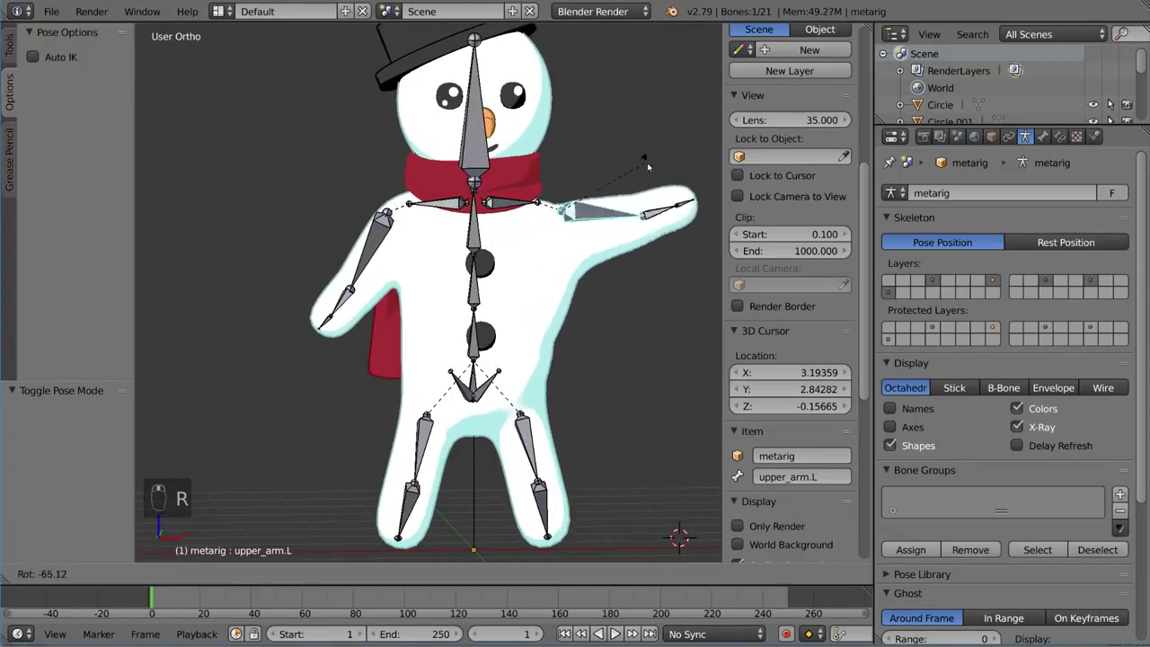
{"action": "right_click", "coordinate": [630, 213]}
Test-rotate the left forearm and right upper arm bones to check the arms' deformation, keeping neither pose
{"action": "right_click", "coordinate": [600, 306]}
{"action": "key", "text": "r"}
{"action": "key", "text": "r"}
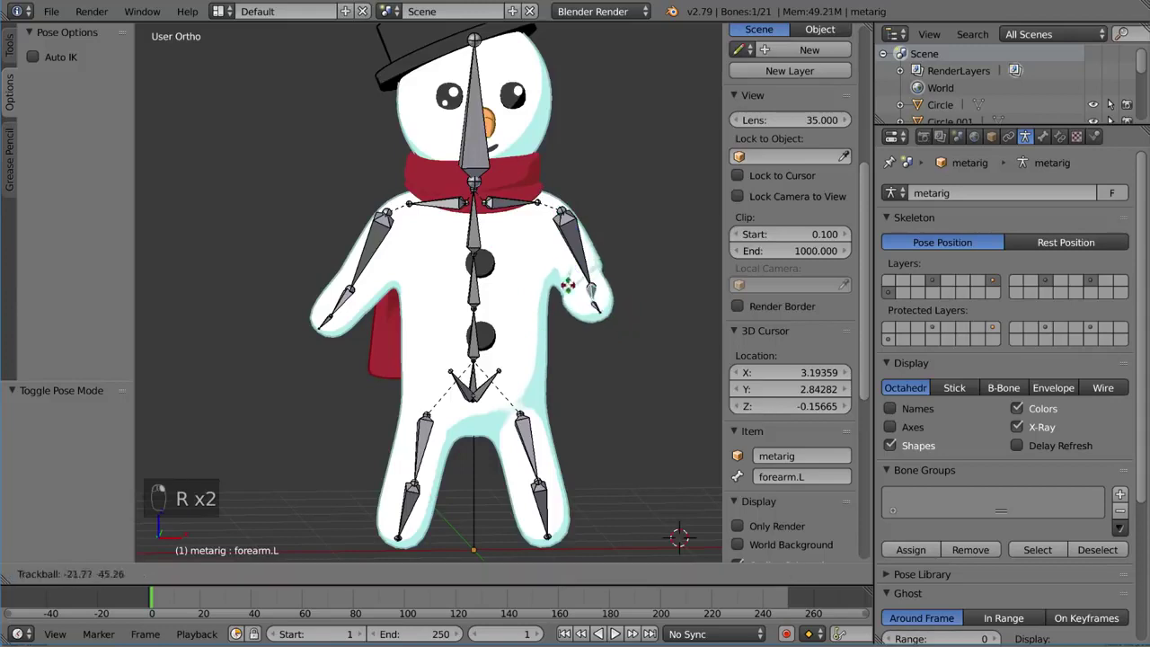
{"action": "right_click", "coordinate": [589, 319]}
{"action": "right_click", "coordinate": [370, 246]}
{"action": "key", "text": "r"}
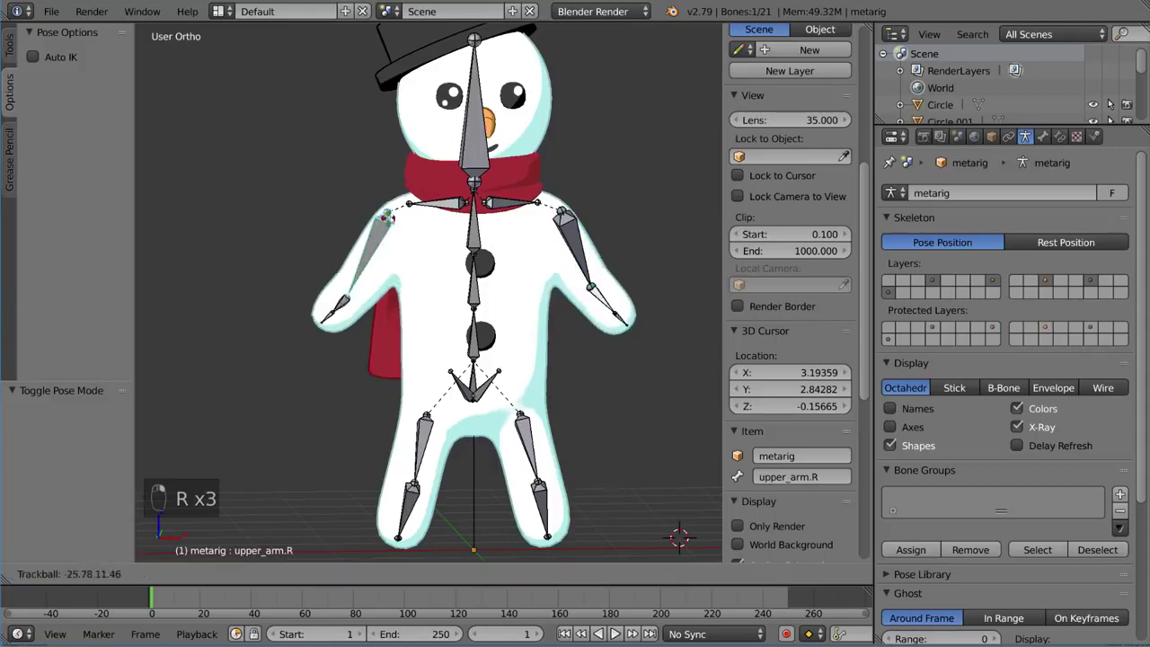
{"action": "right_click", "coordinate": [404, 189]}
Test-rotate the right and left thigh bones to check the legs' deformation, cancelling the rotations
{"action": "right_click", "coordinate": [427, 431]}
{"action": "key", "text": "r"}
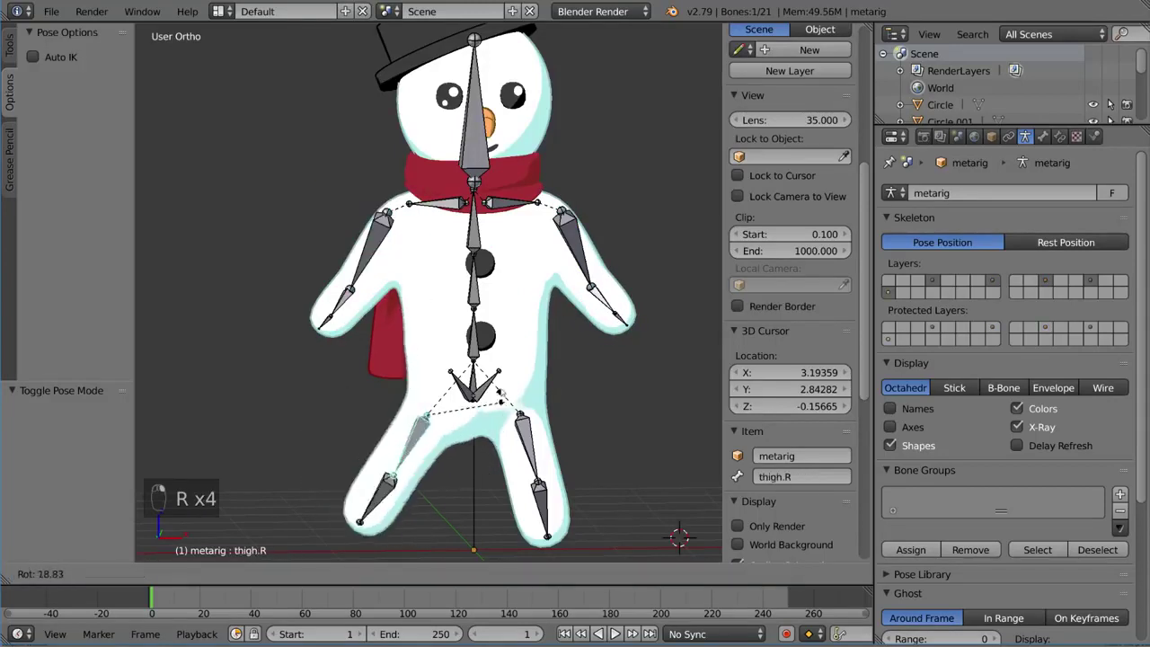
{"action": "right_click", "coordinate": [522, 406]}
{"action": "right_click", "coordinate": [521, 406]}
{"action": "key", "text": "r"}
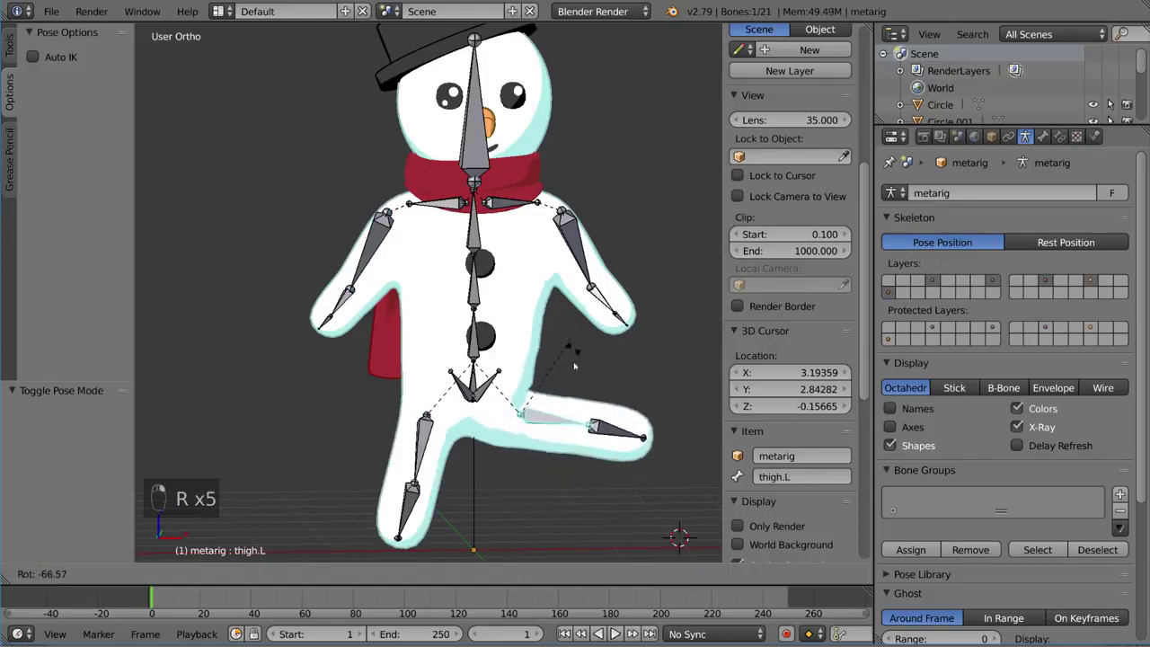
{"action": "right_click", "coordinate": [561, 434]}
{"action": "key", "text": "r"}
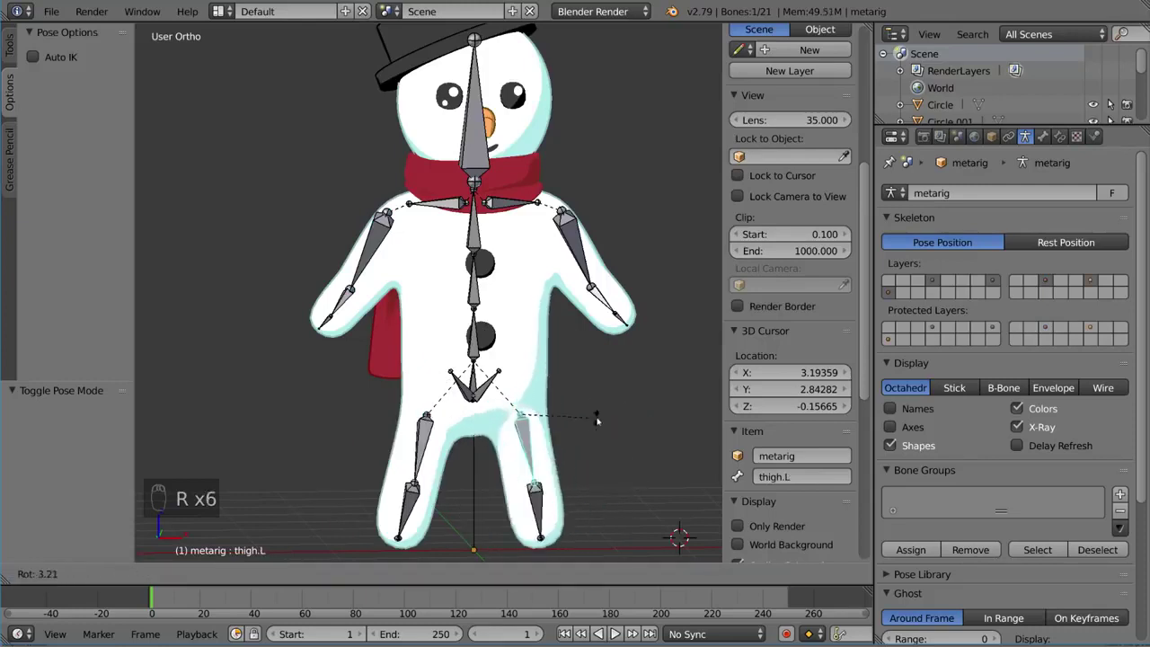
{"action": "right_click", "coordinate": [494, 382]}
Test the left pelvis bone's rotation and move the base spine bone to check that the whole snowman follows, cancelling the changes
{"action": "right_click", "coordinate": [494, 382]}
{"action": "key", "text": "r"}
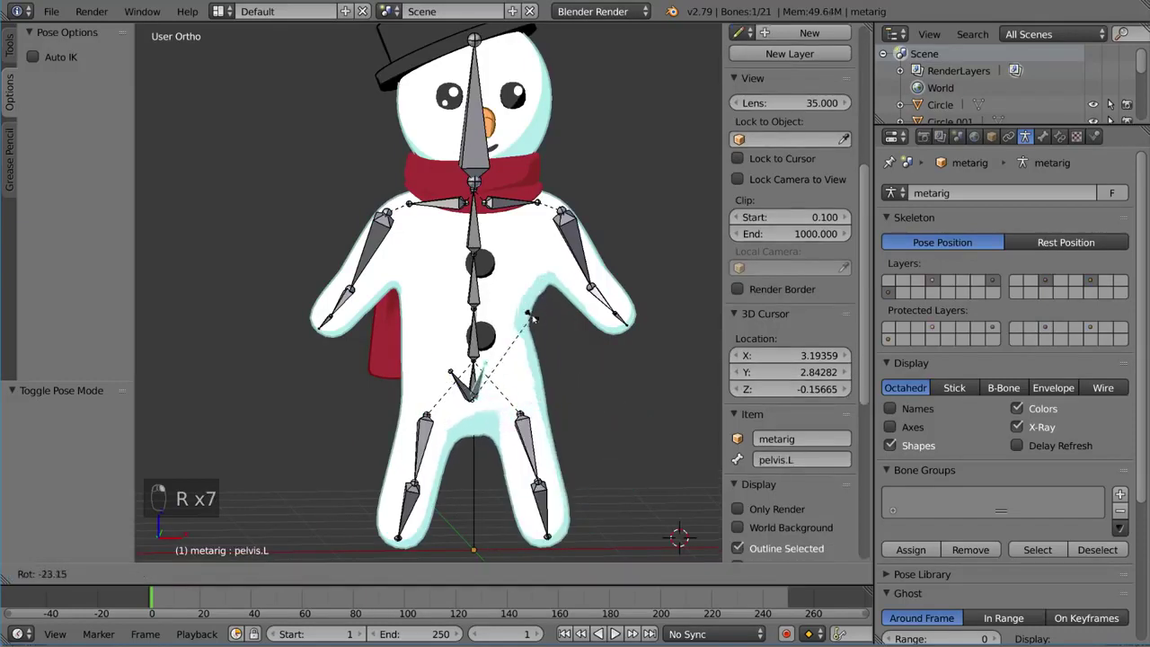
{"action": "key", "text": "g"}
{"action": "right_click", "coordinate": [563, 340]}
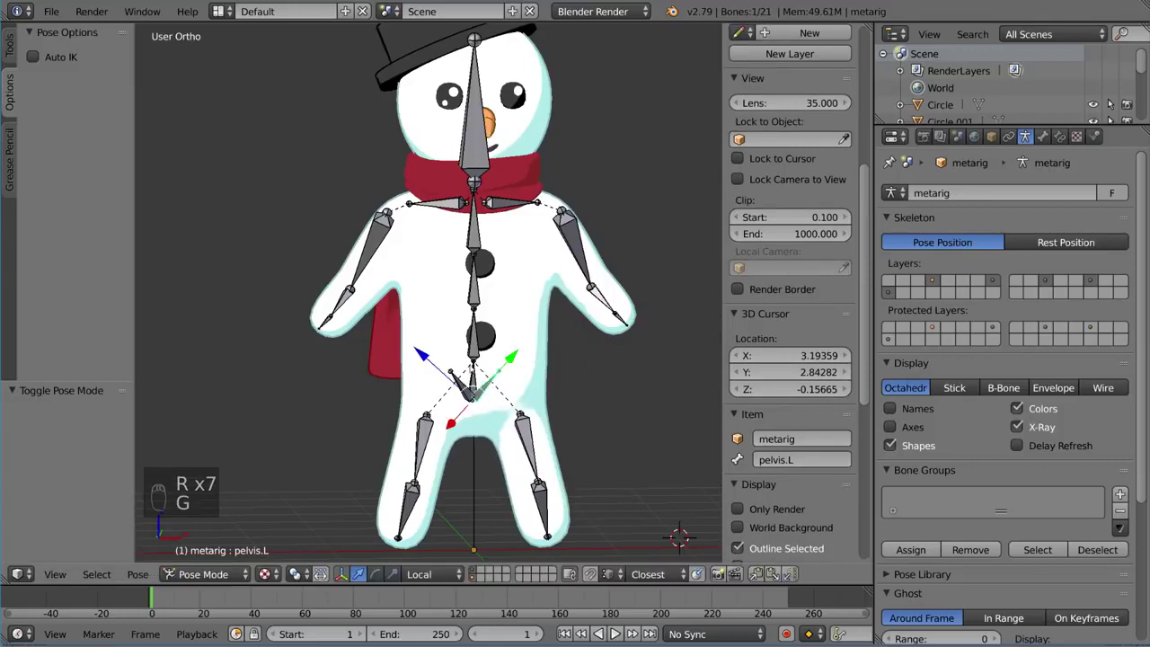
{"action": "right_click", "coordinate": [476, 360]}
{"action": "key", "text": "g"}
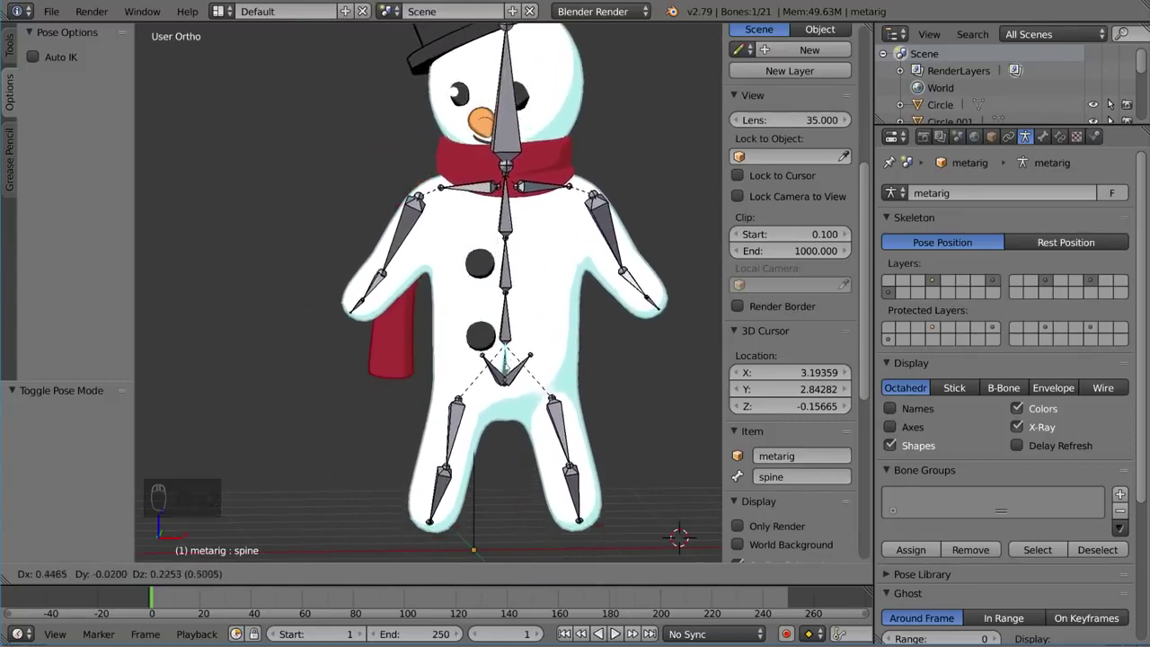
{"action": "right_click", "coordinate": [530, 265]}
{"action": "middle_click_drag", "start_coordinate": [530, 265], "coordinate": [514, 278]}
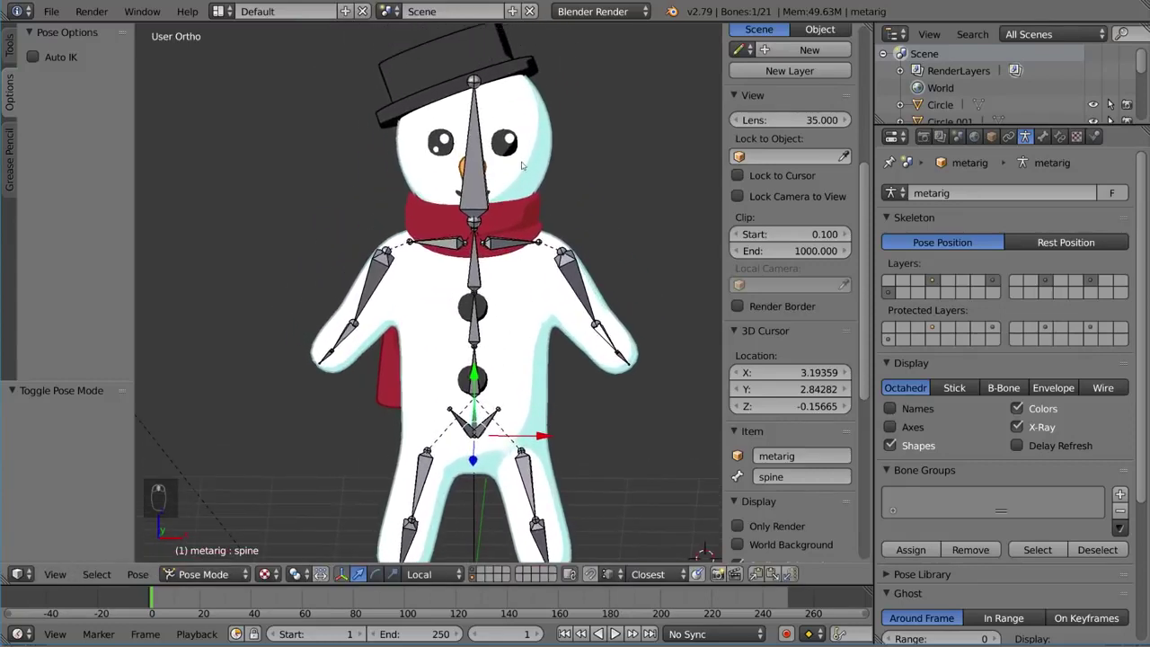
Make the head bone active in Pose Mode, return to Object Mode and select the snowman's eyes, nose and mouth
{"action": "middle_click_drag", "start_coordinate": [511, 162], "coordinate": [466, 135]}
{"action": "right_click", "coordinate": [465, 134]}
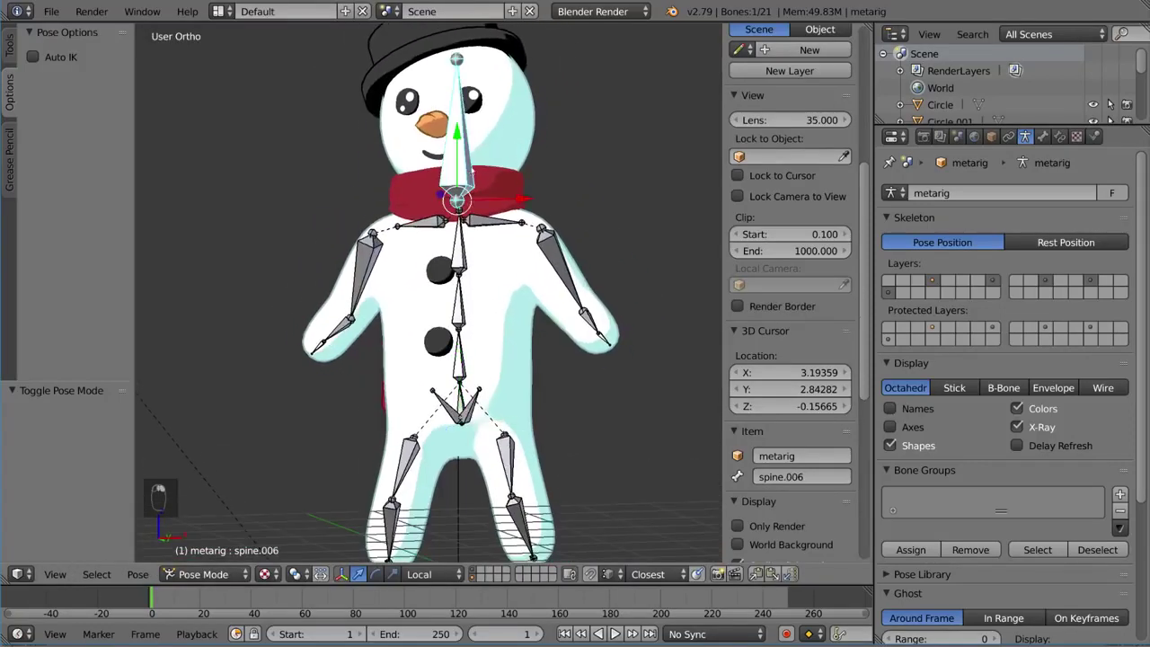
{"action": "scroll", "coordinate": [485, 180], "scroll_direction": "up", "scroll_amount": 2}
{"action": "key", "text": "ctrl+Tab"}
{"action": "right_click", "coordinate": [467, 302]}
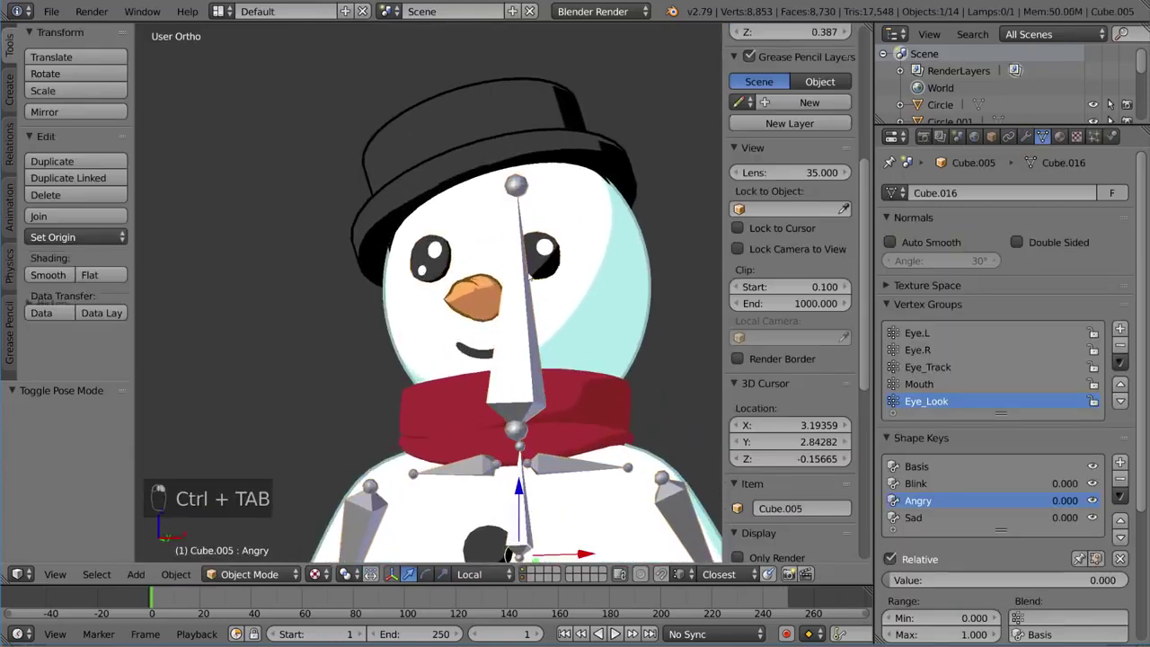
{"action": "scroll", "coordinate": [467, 302], "scroll_direction": "up", "scroll_amount": 2}
{"action": "right_click", "coordinate": [468, 302], "text": "shift"}
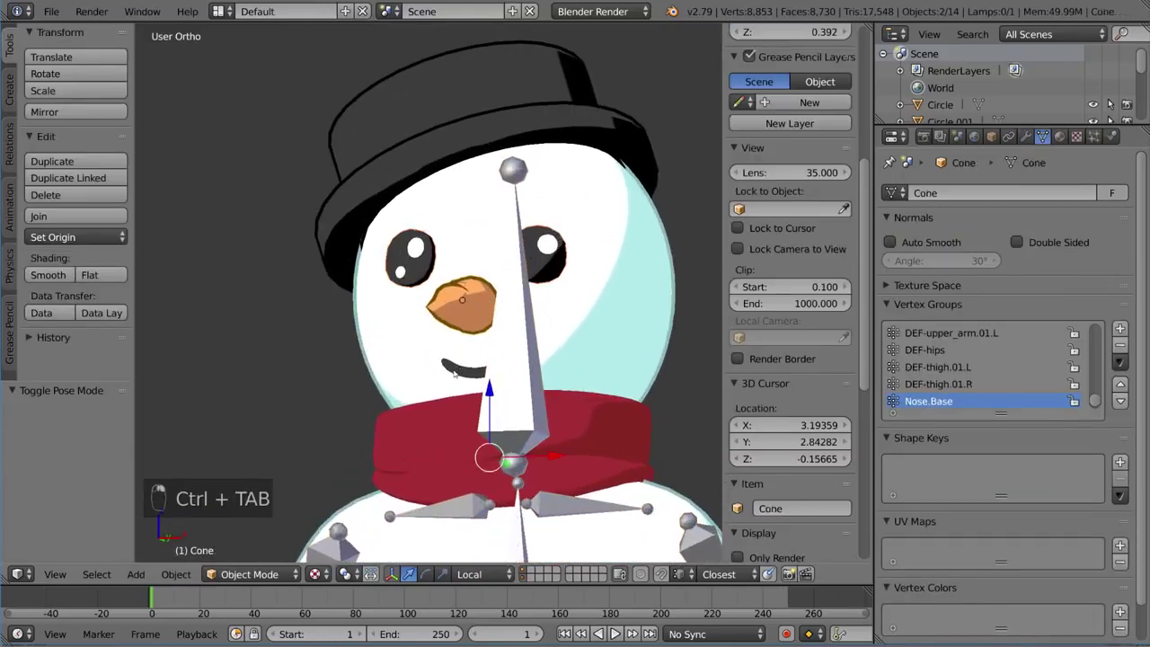
{"action": "right_click", "coordinate": [456, 370], "text": "shift"}
{"action": "middle_click_drag", "start_coordinate": [503, 360], "coordinate": [498, 333], "text": "shift"}
{"action": "right_click", "coordinate": [510, 324]}
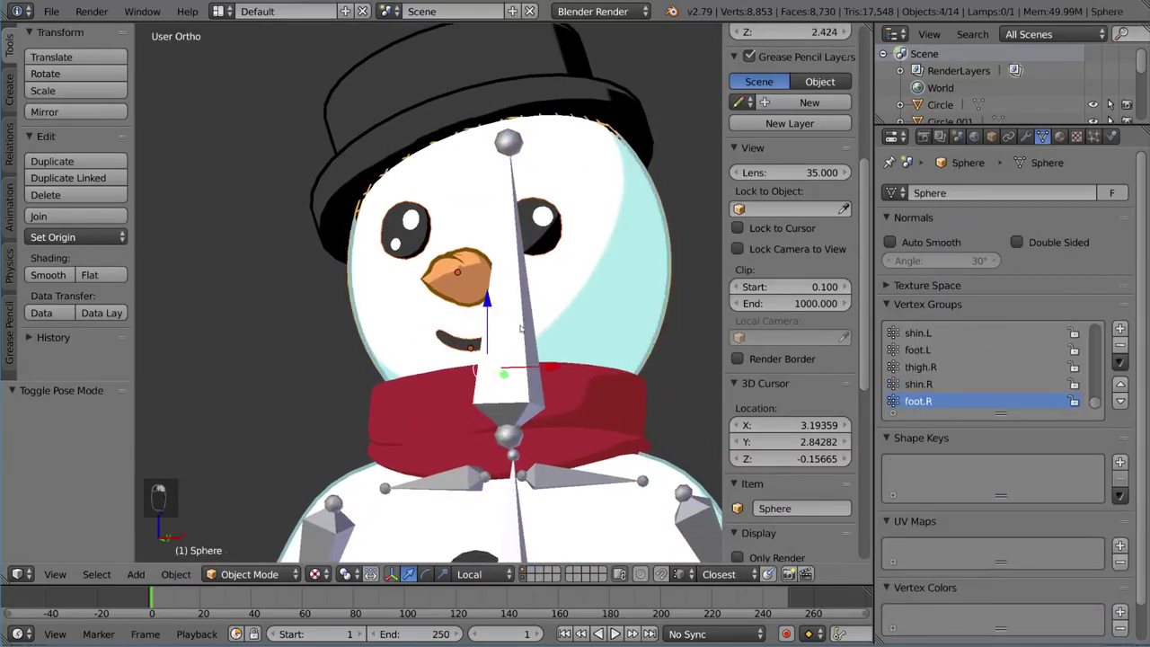
Using wireframe display, parent the eyes, nose and mouth to the metarig's head bone with the Bone option, and restore the textured Object Mode view
{"action": "key", "text": "z"}
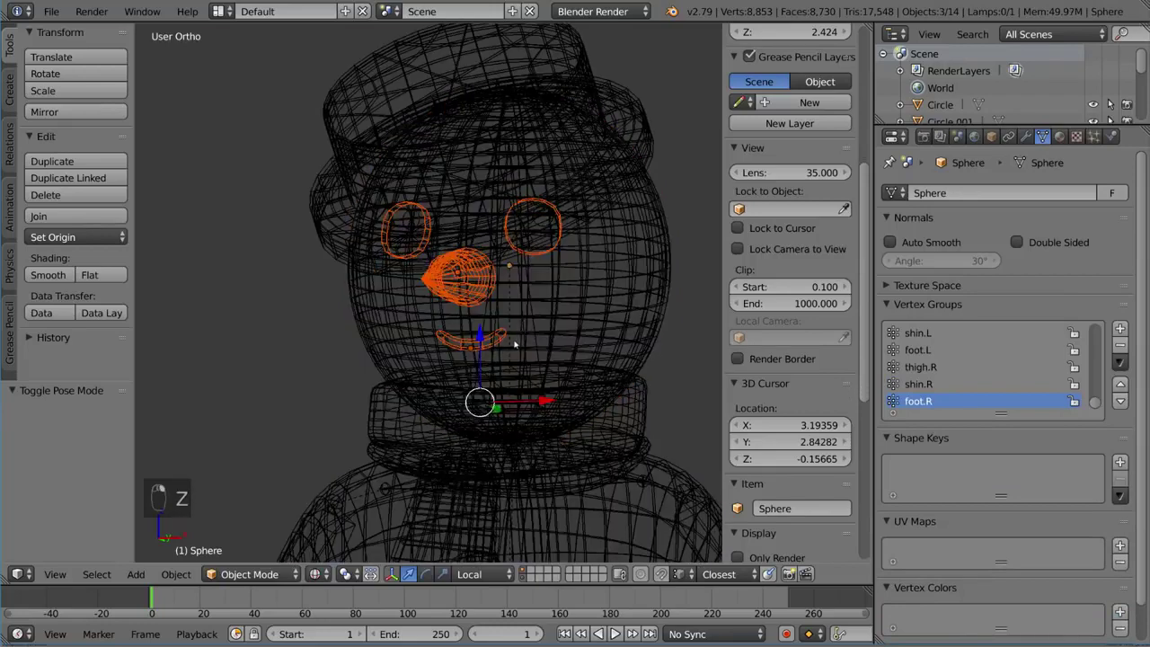
{"action": "right_click", "coordinate": [522, 333]}
{"action": "key", "text": "ctrl+Tab"}
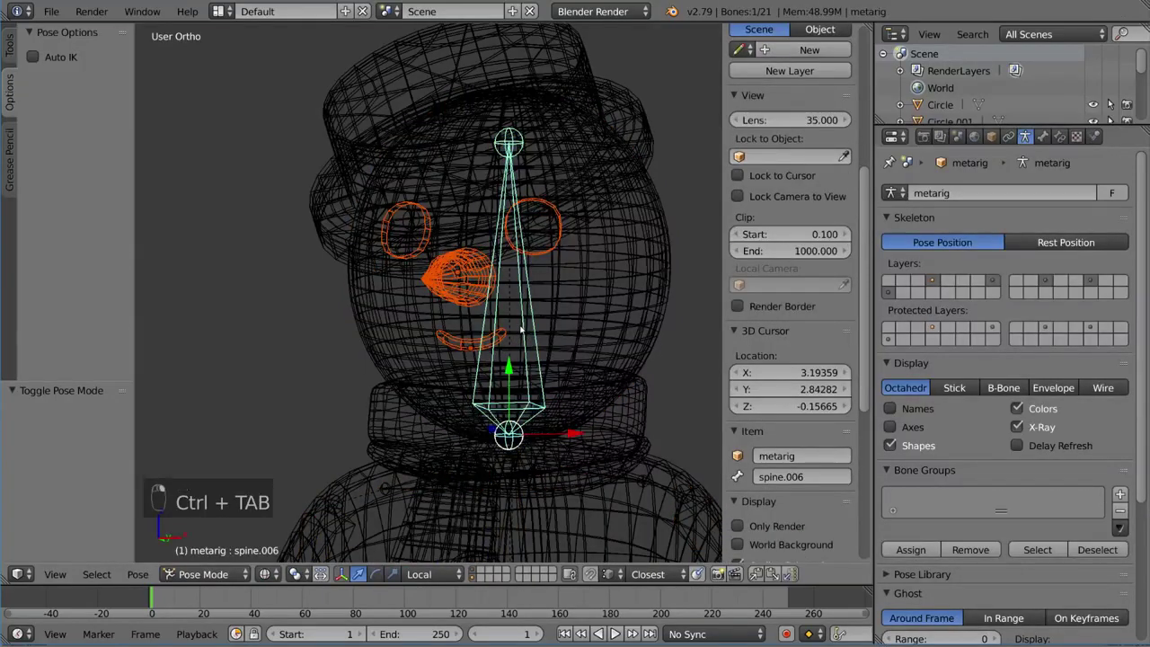
{"action": "key", "text": "ctrl+p"}
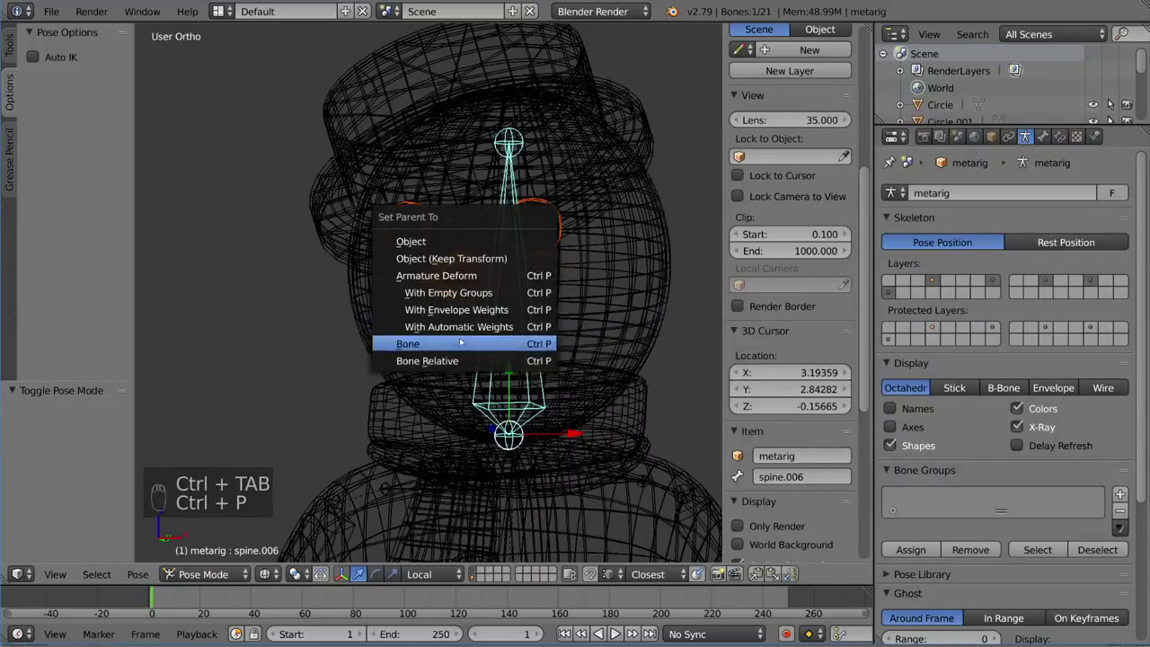
{"action": "left_click", "coordinate": [409, 343]}
{"action": "key", "text": "ctrl+Tab"}
{"action": "key", "text": "z"}
{"action": "key", "text": "alt+z"}
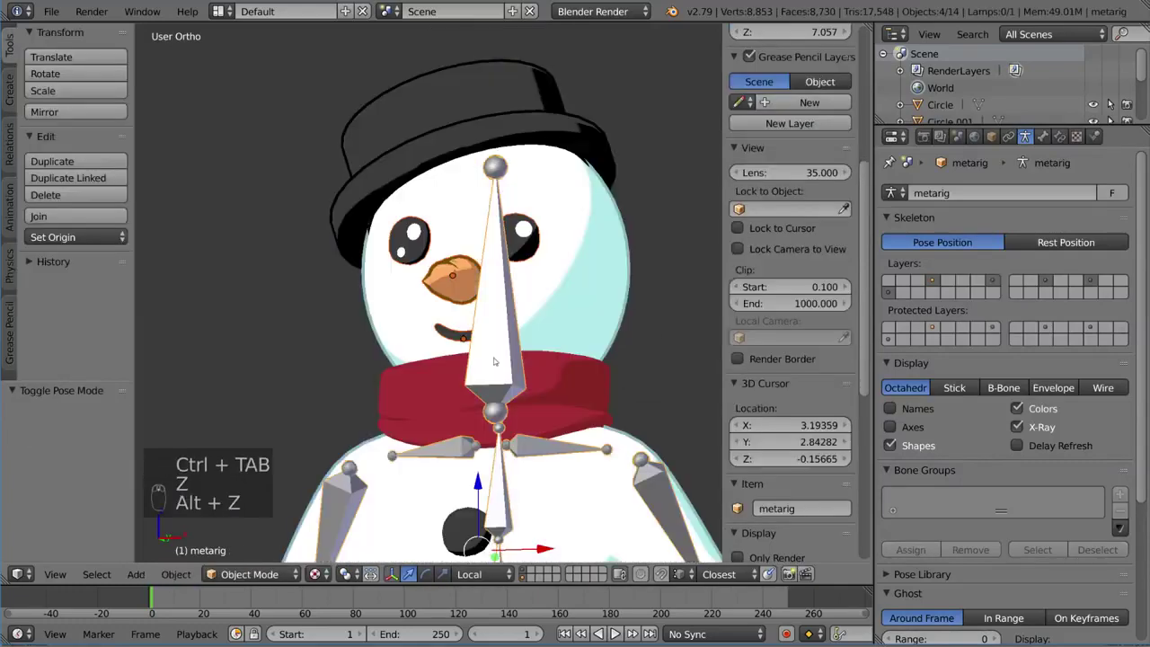
Put the metarig in Pose Mode with textured display and test-rotate the head bone, cancelling the rotation
{"action": "key", "text": "z"}
{"action": "right_click", "coordinate": [659, 472]}
{"action": "right_click", "coordinate": [660, 473]}
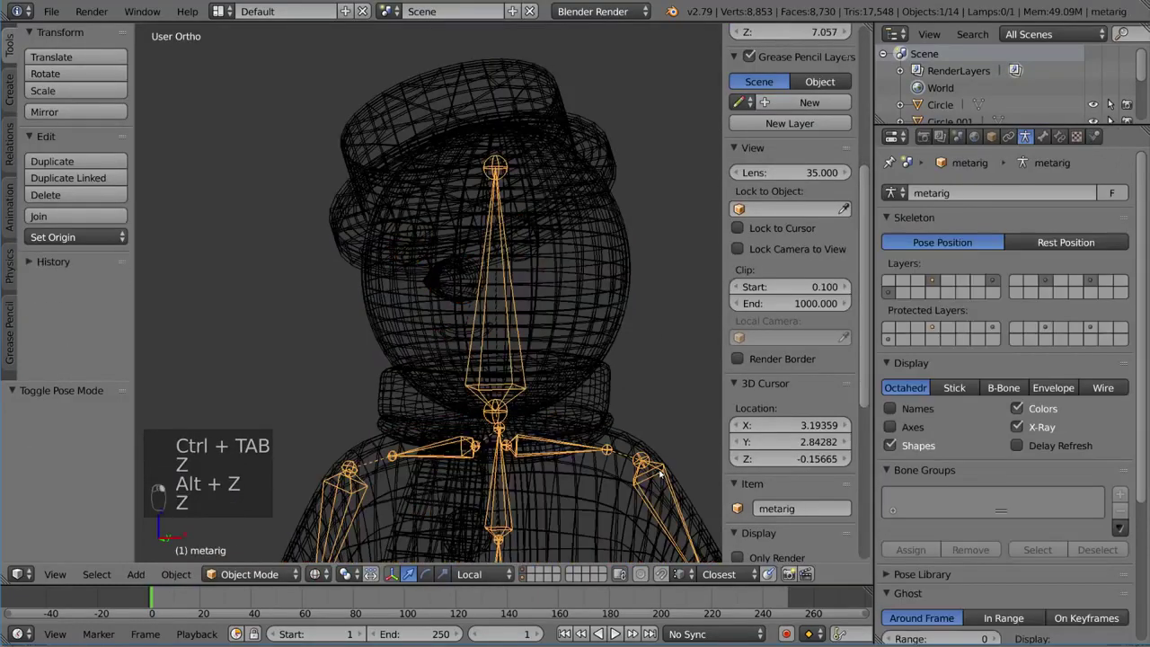
{"action": "key", "text": "ctrl+Tab"}
{"action": "key", "text": "z"}
{"action": "key", "text": "alt+z"}
{"action": "scroll", "coordinate": [517, 353], "scroll_direction": "down", "scroll_amount": 4}
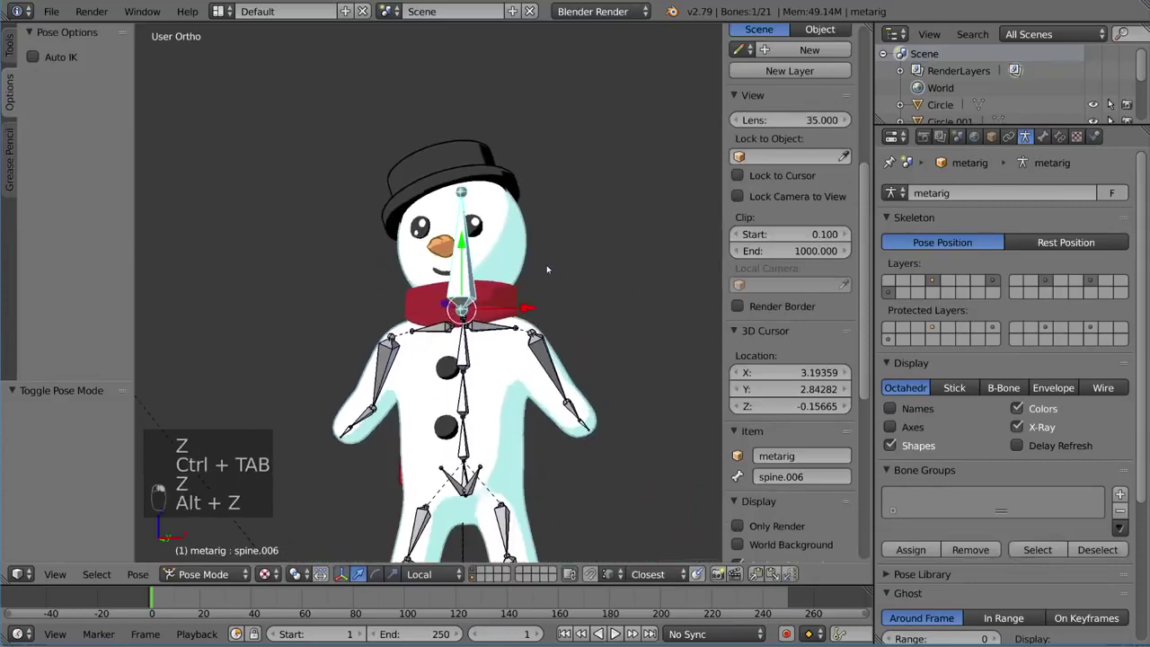
{"action": "key", "text": "r"}
{"action": "key", "text": "r"}
{"action": "right_click", "coordinate": [545, 241]}
{"action": "middle_click_drag", "start_coordinate": [530, 247], "coordinate": [530, 336], "text": "shift"}
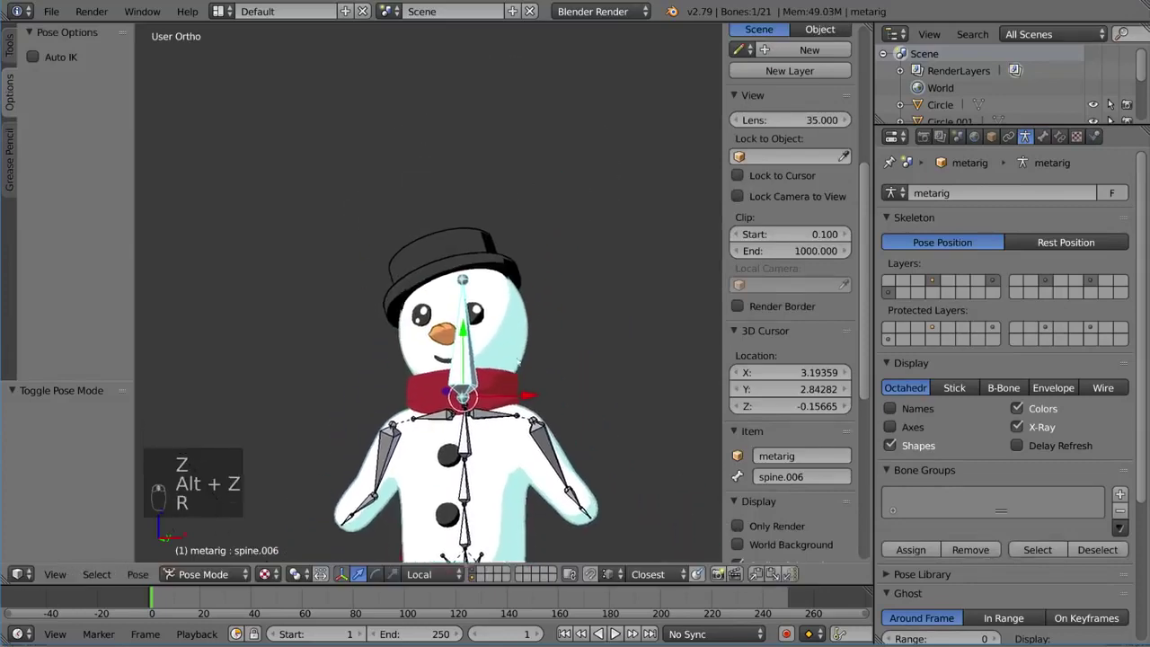
Return to Object Mode and select the white highlights of both snowman eyes
{"action": "scroll", "coordinate": [517, 339], "scroll_direction": "up", "scroll_amount": 2}
{"action": "key", "text": "ctrl+Tab"}
{"action": "scroll", "coordinate": [436, 341], "scroll_direction": "up", "scroll_amount": 1}
{"action": "right_click", "coordinate": [422, 341]}
{"action": "key", "text": "z"}
{"action": "scroll", "coordinate": [420, 344], "scroll_direction": "up", "scroll_amount": 2}
{"action": "key", "text": "z"}
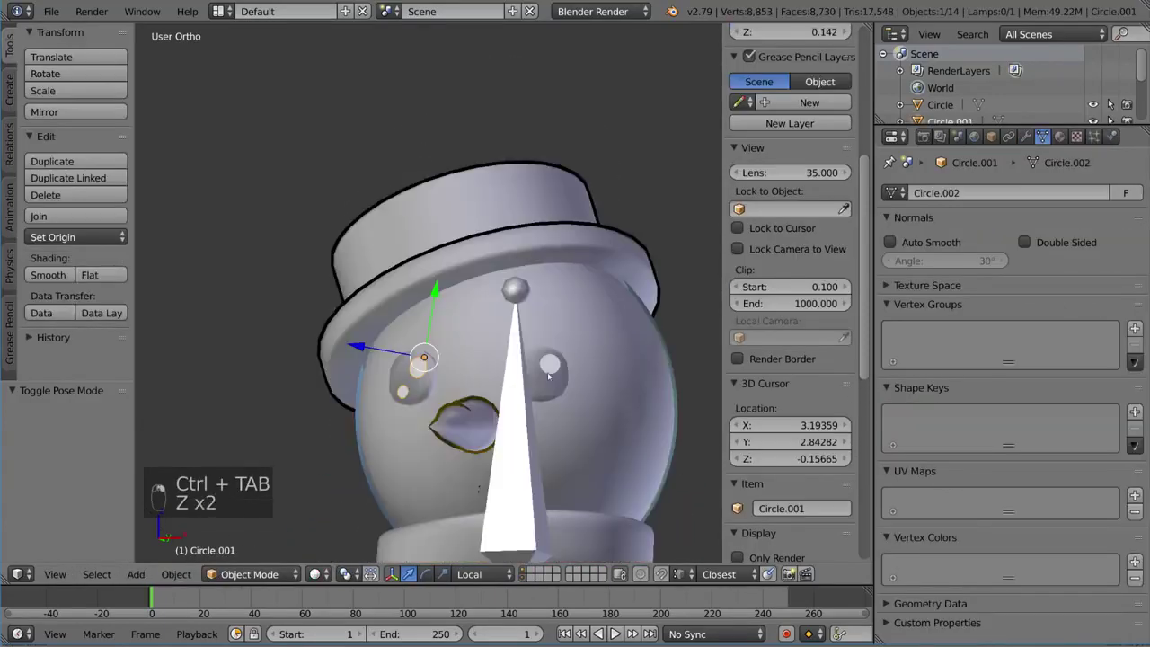
{"action": "right_click", "coordinate": [548, 373]}
{"action": "key", "text": "z"}
{"action": "key", "text": "alt+z"}
{"action": "middle_click_drag", "start_coordinate": [557, 407], "coordinate": [552, 362], "text": "shift"}
Parent the eye highlights to the metarig's head bone with the Bone option, and restore the textured Object Mode view
{"action": "right_click", "coordinate": [514, 392], "text": "shift"}
{"action": "key", "text": "z"}
{"action": "key", "text": "ctrl+Tab"}
{"action": "key", "text": "ctrl+z"}
{"action": "key", "text": "ctrl+p"}
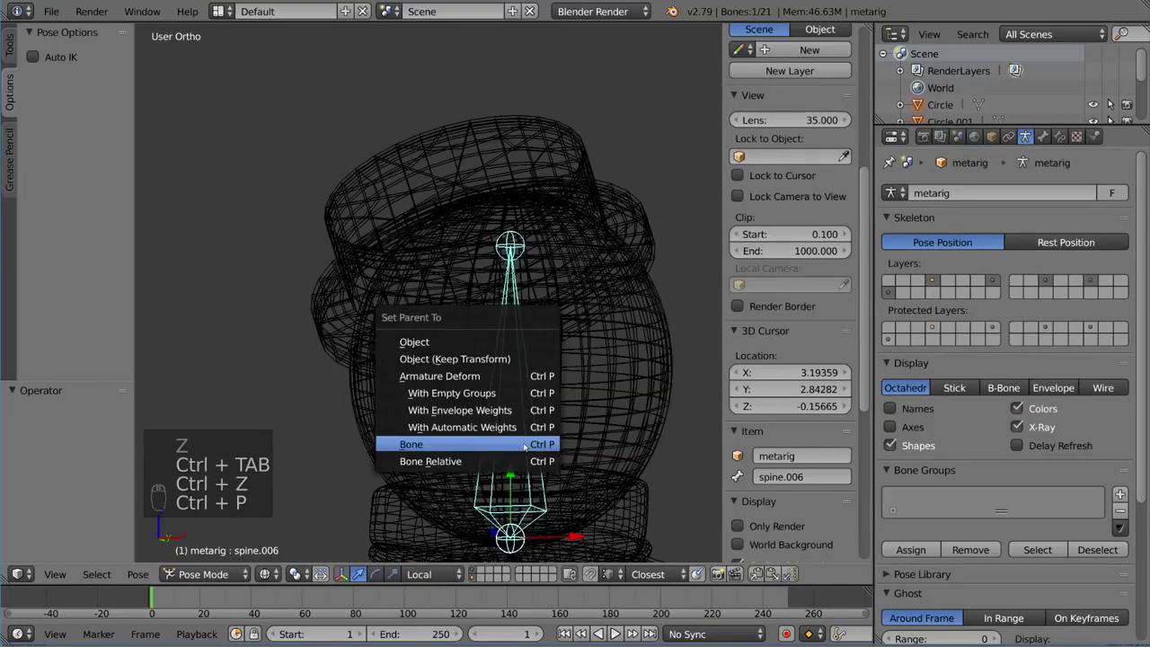
{"action": "left_click", "coordinate": [523, 445]}
{"action": "key", "text": "ctrl+Tab"}
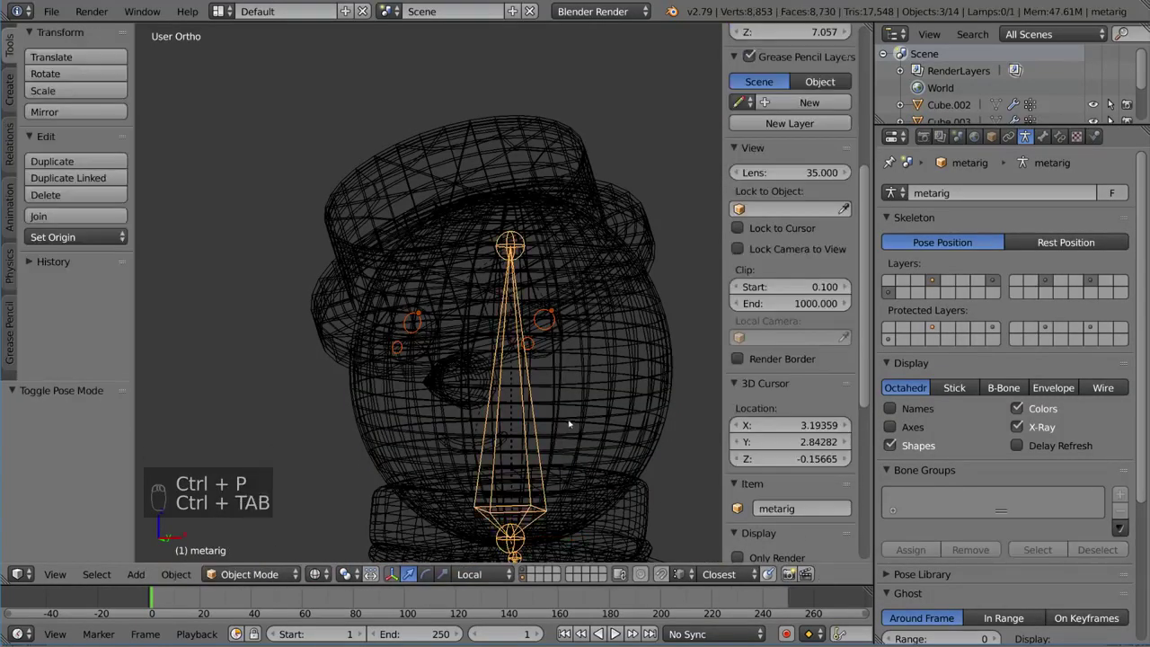
{"action": "key", "text": "z"}
{"action": "key", "text": "alt+z"}
Select the metarig and put it in Pose Mode with textured display
{"action": "scroll", "coordinate": [579, 431], "scroll_direction": "down", "scroll_amount": 3}
{"action": "right_click", "coordinate": [510, 350]}
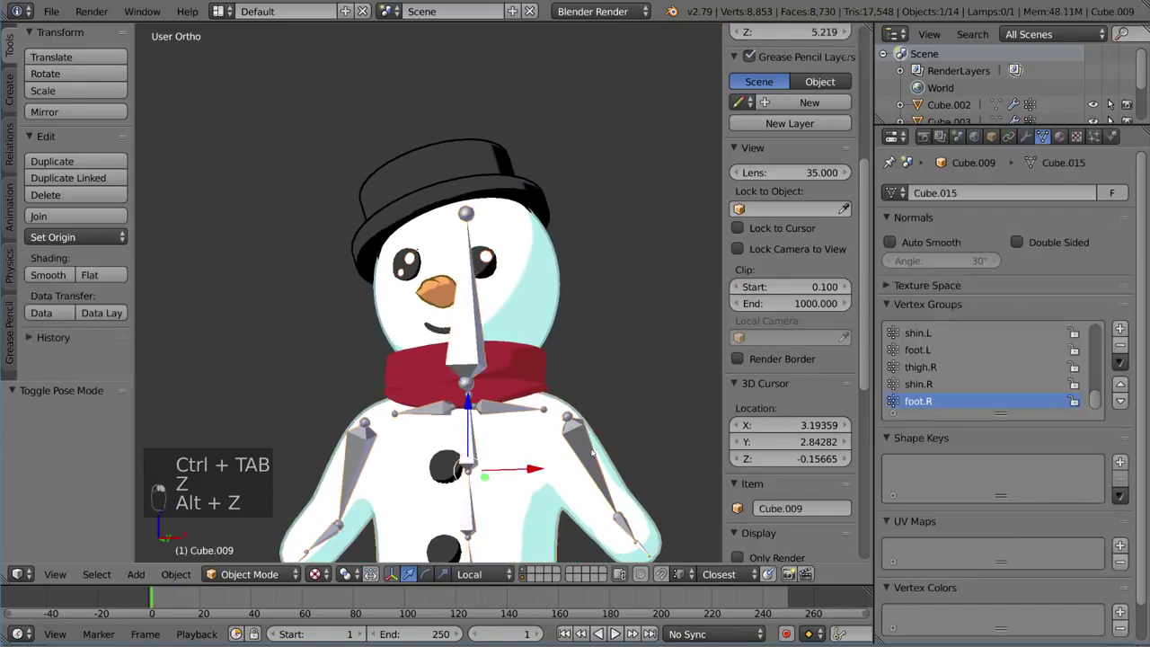
{"action": "key", "text": "z"}
{"action": "right_click", "coordinate": [489, 355]}
{"action": "key", "text": "z"}
{"action": "key", "text": "ctrl+Tab"}
{"action": "key", "text": "z"}
{"action": "key", "text": "alt+z"}
Test-rotate the head bone with free and in-plane rotations to check that the facial parts follow, cancelling each rotation
{"action": "key", "text": "r"}
{"action": "key", "text": "r"}
{"action": "middle_click_drag", "start_coordinate": [528, 378], "coordinate": [559, 286], "text": "shift"}
{"action": "right_click", "coordinate": [550, 338]}
{"action": "key", "text": "r"}
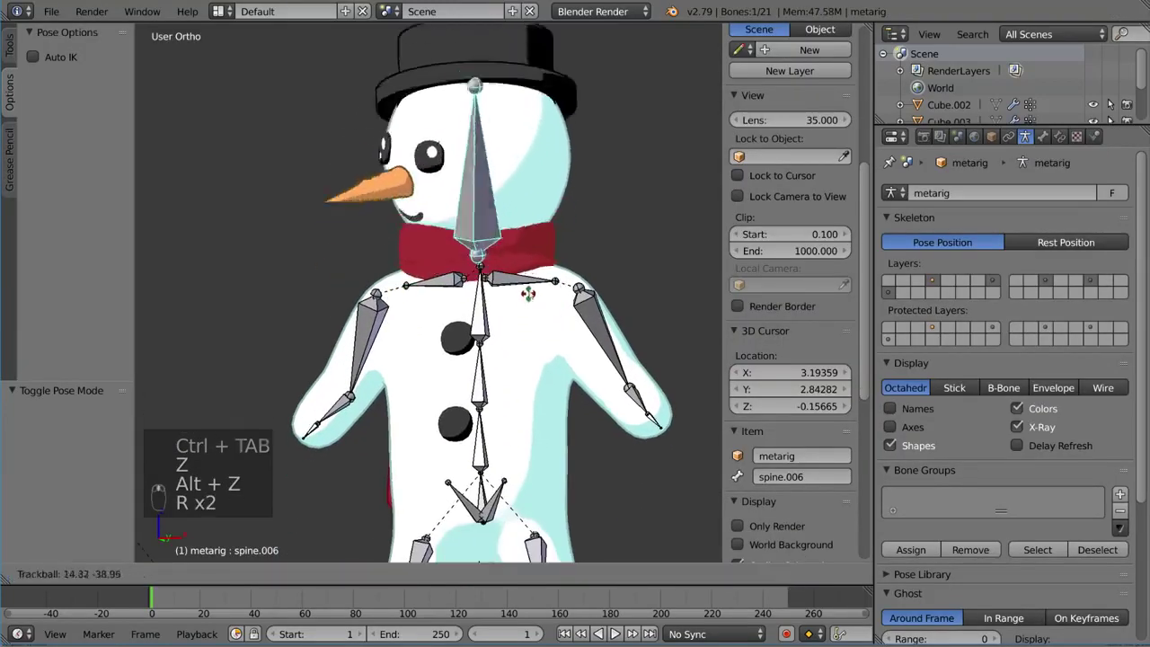
{"action": "right_click", "coordinate": [536, 283]}
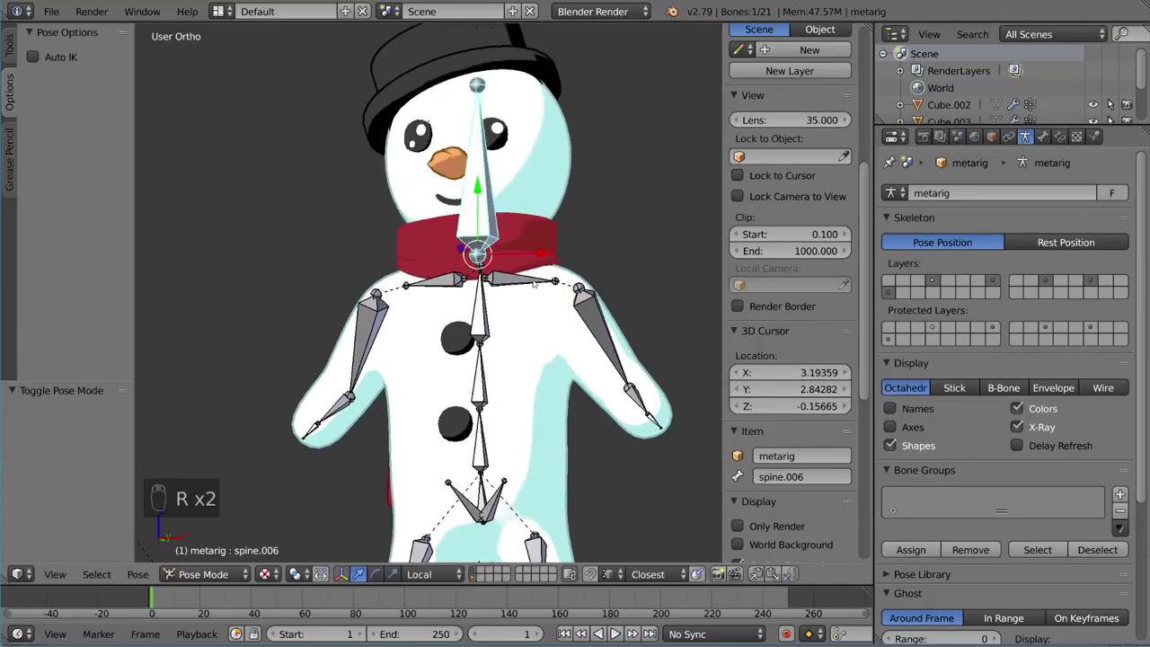
{"action": "key", "text": "r"}
{"action": "right_click", "coordinate": [552, 208]}
Test-rotate the left upper arm bone from a full view and a close-up of the shoulder, cancelling both rotations
{"action": "scroll", "coordinate": [552, 208], "scroll_direction": "down", "scroll_amount": 3}
{"action": "right_click", "coordinate": [521, 319]}
{"action": "scroll", "coordinate": [575, 296], "scroll_direction": "down", "scroll_amount": 2}
{"action": "key", "text": "r"}
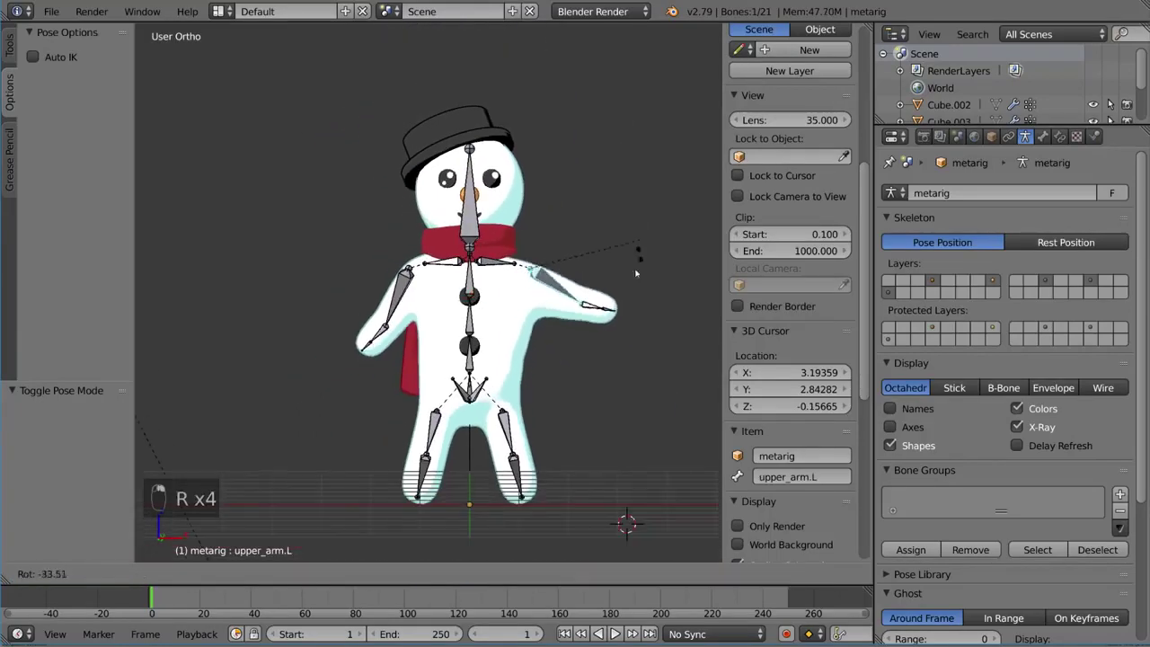
{"action": "right_click", "coordinate": [567, 272]}
{"action": "scroll", "coordinate": [544, 302], "scroll_direction": "up", "scroll_amount": 6}
{"action": "key", "text": "r"}
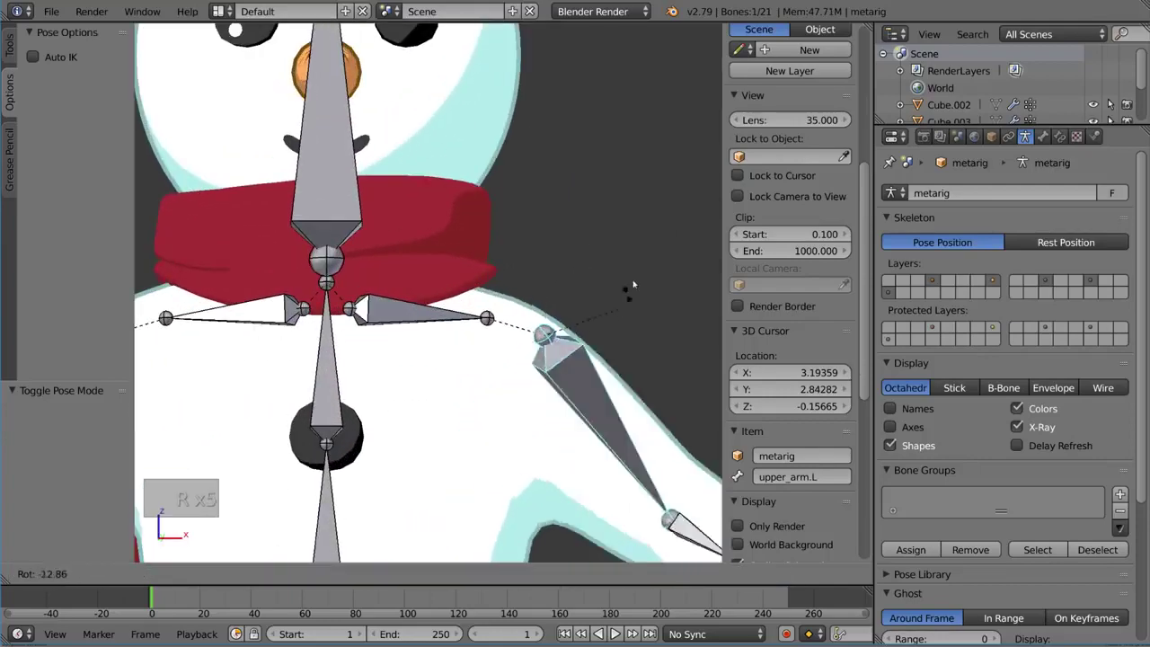
{"action": "right_click", "coordinate": [608, 174]}
Select the left shoulder bone in Pose Mode and test-rotate it to check the body's deformation, cancelling the rotations
{"action": "right_click", "coordinate": [327, 438]}
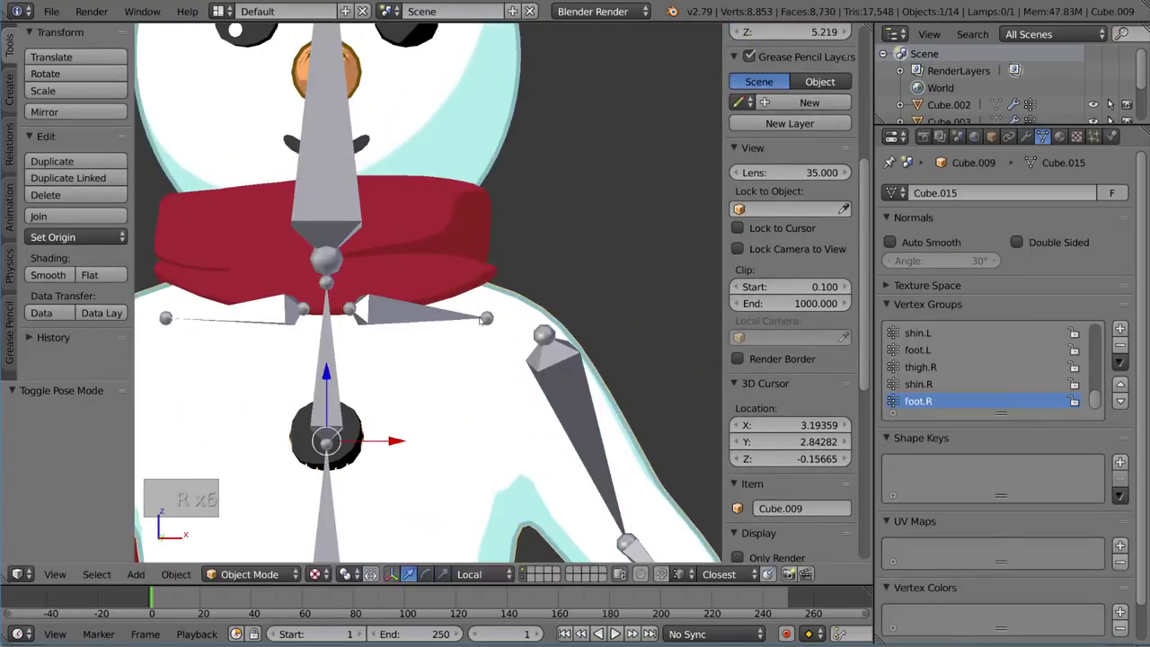
{"action": "right_click", "coordinate": [422, 312]}
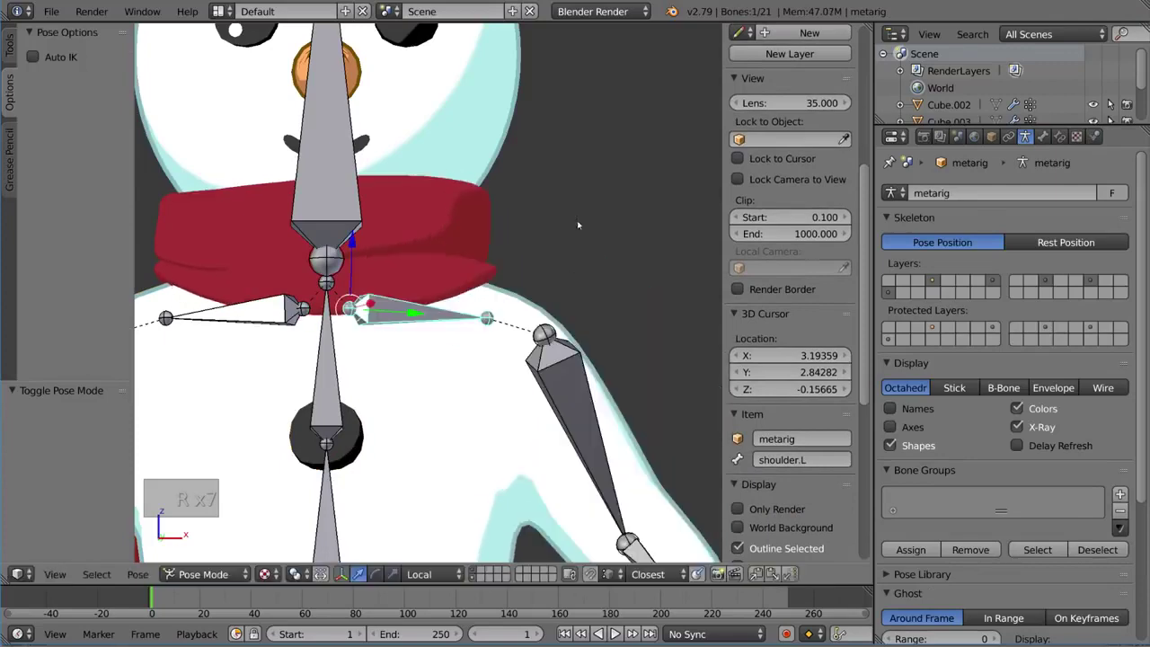
{"action": "scroll", "coordinate": [578, 224], "scroll_direction": "down", "scroll_amount": 2}
{"action": "middle_click_drag", "start_coordinate": [588, 311], "coordinate": [592, 241], "text": "shift"}
{"action": "key", "text": "r"}
{"action": "right_click", "coordinate": [573, 243]}
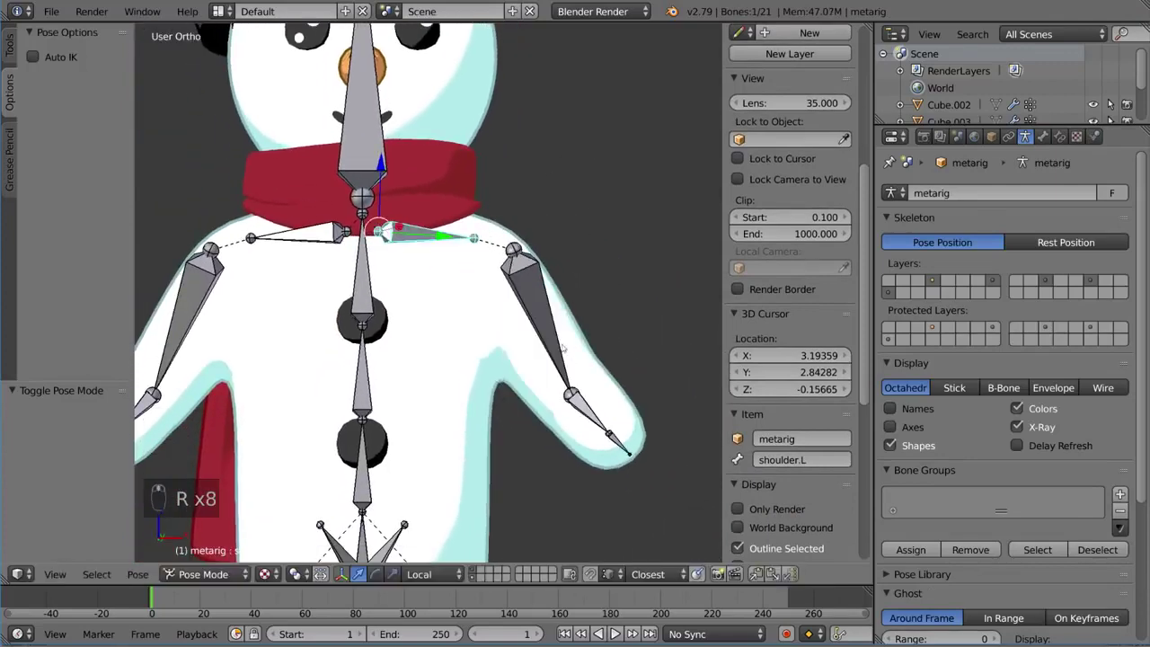
{"action": "key", "text": "r"}
{"action": "right_click", "coordinate": [466, 396]}
Test-rotate the left thigh bone to check how the leg and hip deform, cancelling the rotation
{"action": "scroll", "coordinate": [466, 396], "scroll_direction": "down", "scroll_amount": 4}
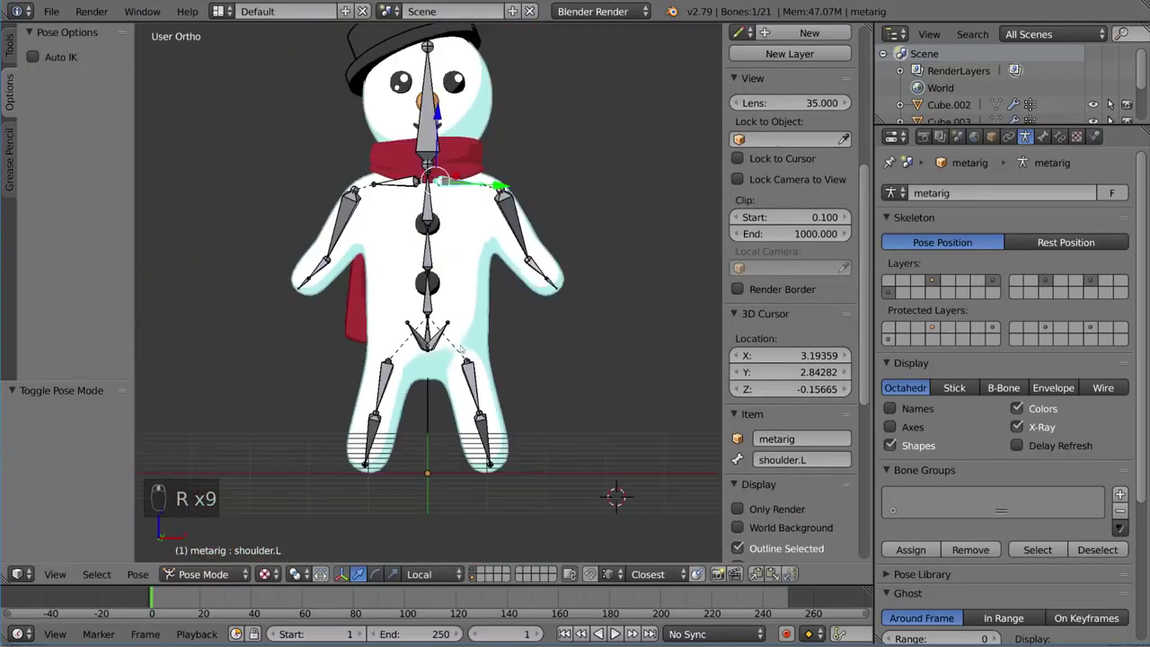
{"action": "right_click", "coordinate": [466, 396]}
{"action": "scroll", "coordinate": [466, 396], "scroll_direction": "up", "scroll_amount": 4}
{"action": "key", "text": "r"}
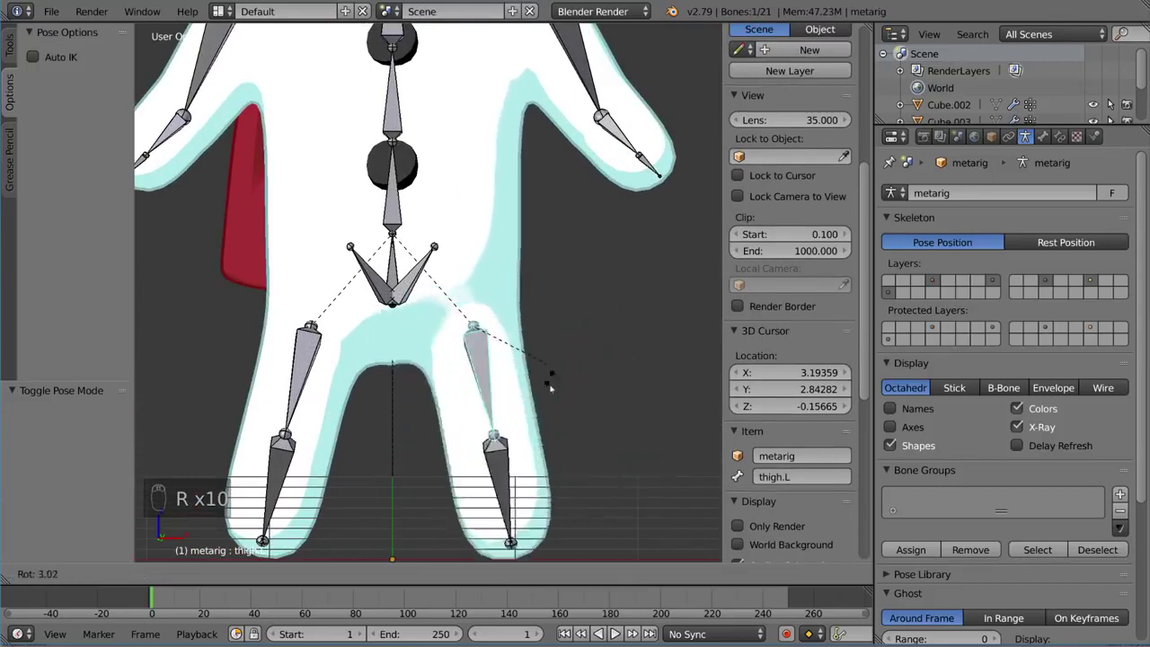
{"action": "right_click", "coordinate": [547, 337]}
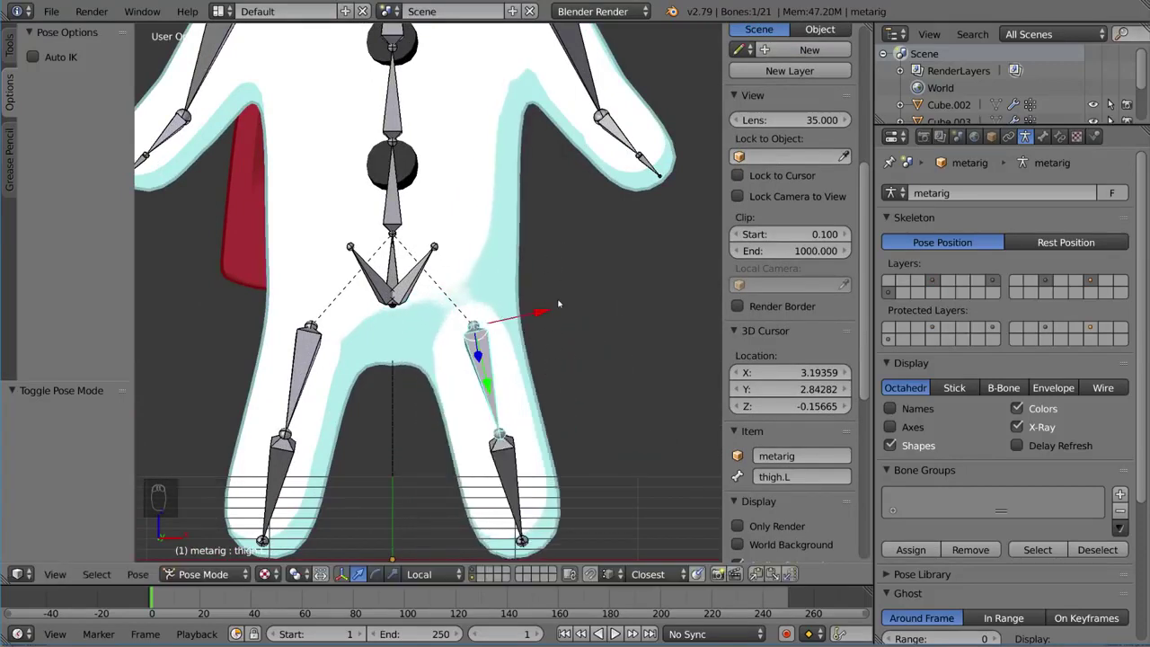
Select the snowman's body mesh and switch it to Weight Paint mode with wireframe display
{"action": "key", "text": "ctrl+Tab"}
{"action": "right_click", "coordinate": [534, 289]}
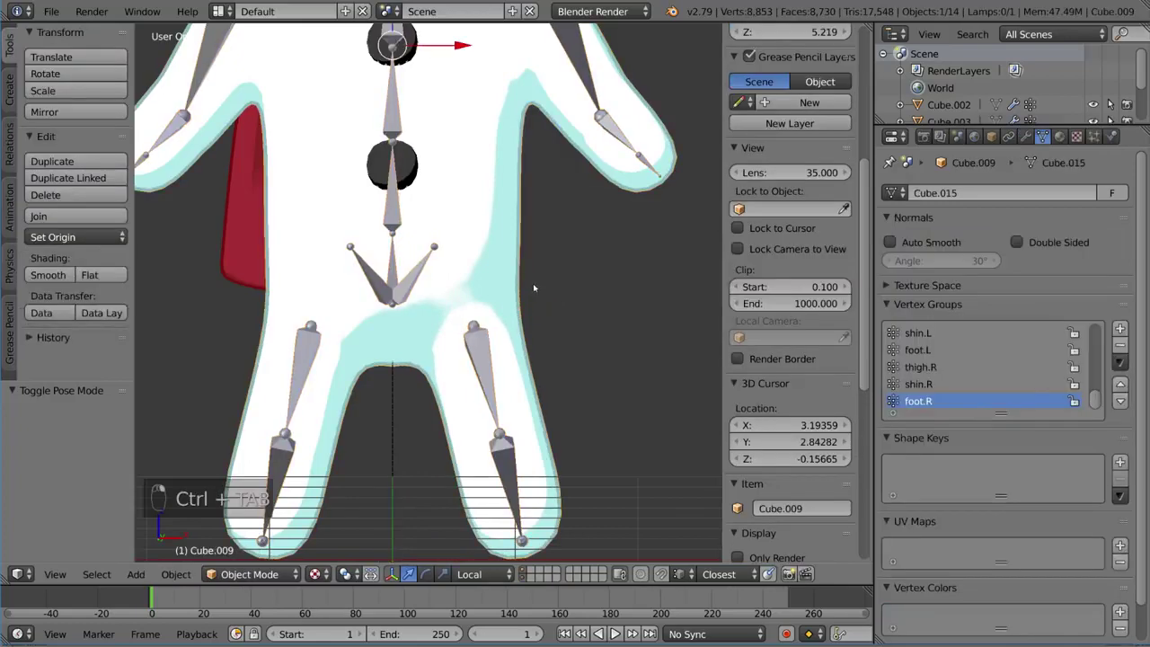
{"action": "key", "text": "ctrl+Tab"}
{"action": "scroll", "coordinate": [584, 378], "scroll_direction": "down", "scroll_amount": 5}
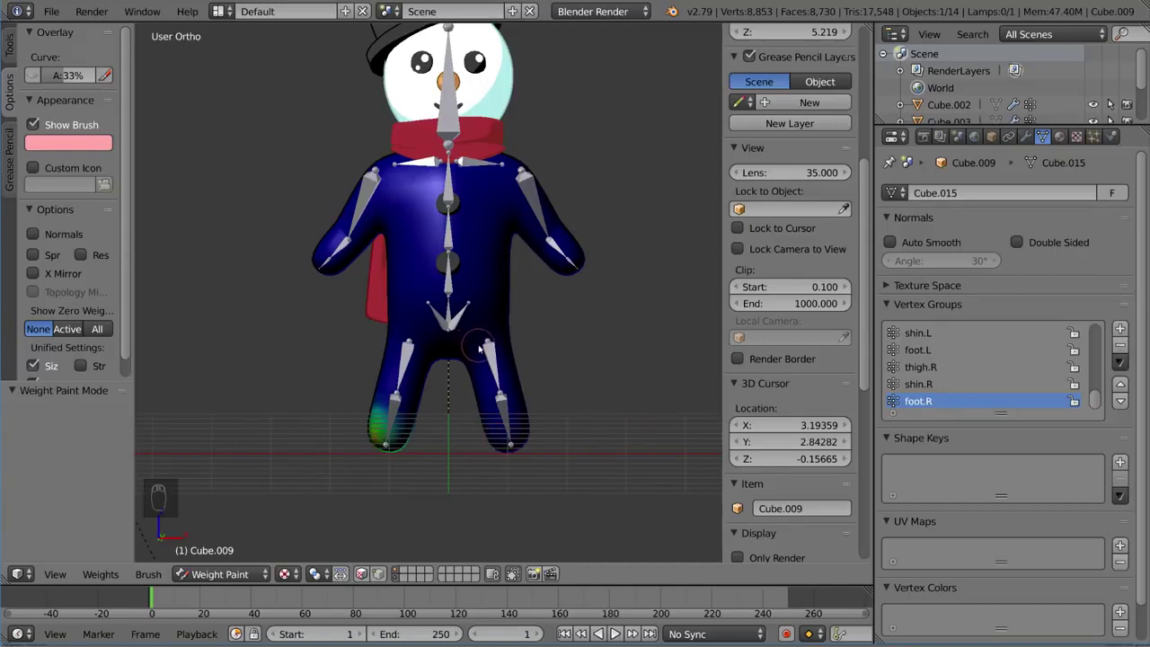
{"action": "key", "text": "ctrl+Tab"}
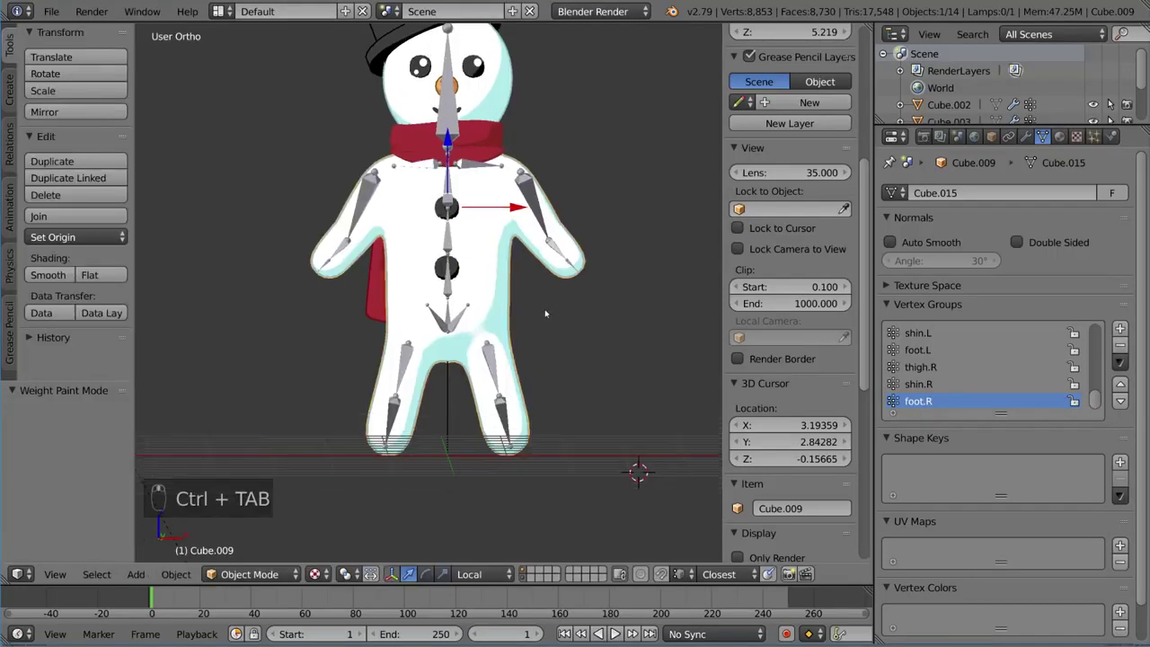
{"action": "mouse_move", "coordinate": [546, 321]}
{"action": "middle_mouse_down", "text": "shift"}
{"action": "mouse_move", "coordinate": [551, 300]}
{"action": "mouse_move", "coordinate": [548, 316]}
{"action": "mouse_move", "coordinate": [599, 363]}
{"action": "middle_mouse_up", "text": "shift"}
{"action": "key", "text": "ctrl+Tab"}
{"action": "key", "text": "z"}
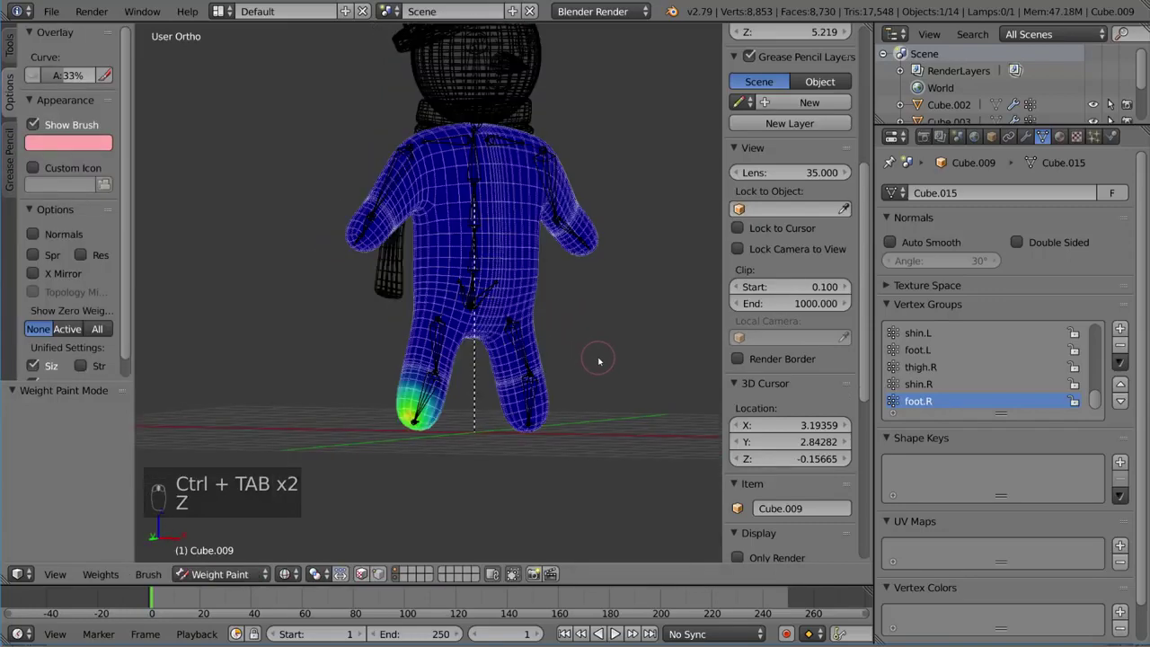
{"action": "middle_click_drag", "start_coordinate": [575, 362], "coordinate": [629, 359]}
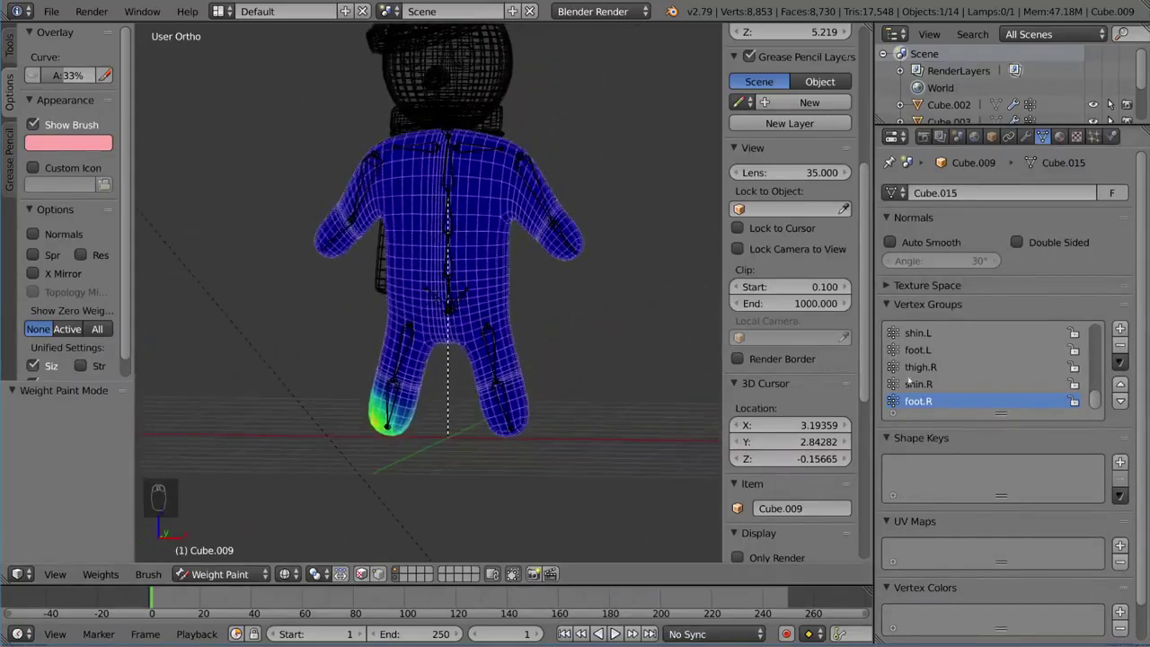
Examine the body's weights for the spine, spine.001, spine.002, spine.003 and spine.006 vertex groups
{"action": "scroll", "coordinate": [958, 382], "scroll_direction": "up", "scroll_amount": 10}
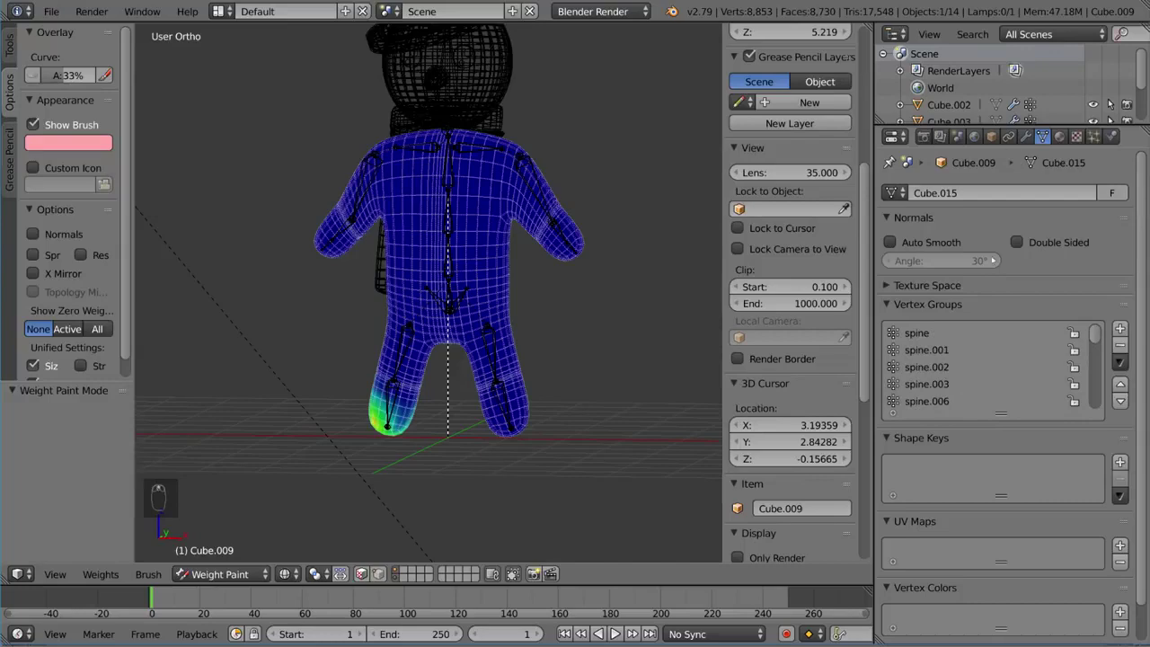
{"action": "left_click", "coordinate": [915, 333]}
{"action": "left_click", "coordinate": [943, 353]}
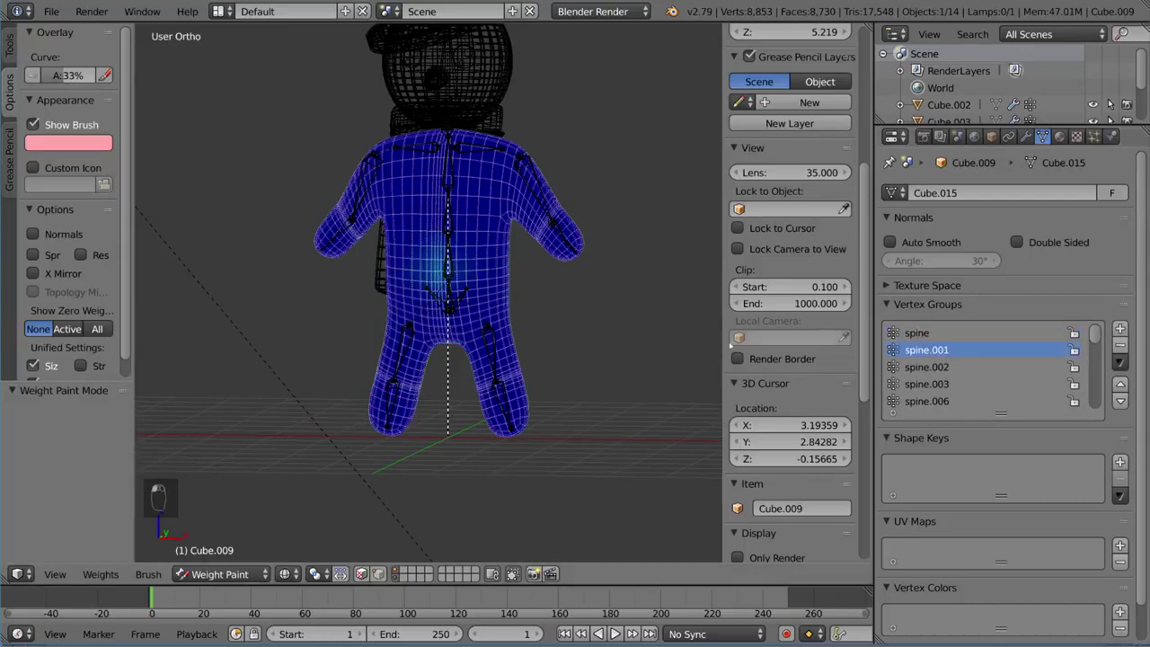
{"action": "middle_click_drag", "start_coordinate": [631, 344], "coordinate": [453, 337]}
{"action": "left_click", "coordinate": [963, 363]}
{"action": "middle_click_drag", "start_coordinate": [701, 334], "coordinate": [624, 321]}
{"action": "left_click", "coordinate": [958, 384]}
{"action": "middle_click_drag", "start_coordinate": [562, 342], "coordinate": [535, 332]}
{"action": "left_click", "coordinate": [926, 401]}
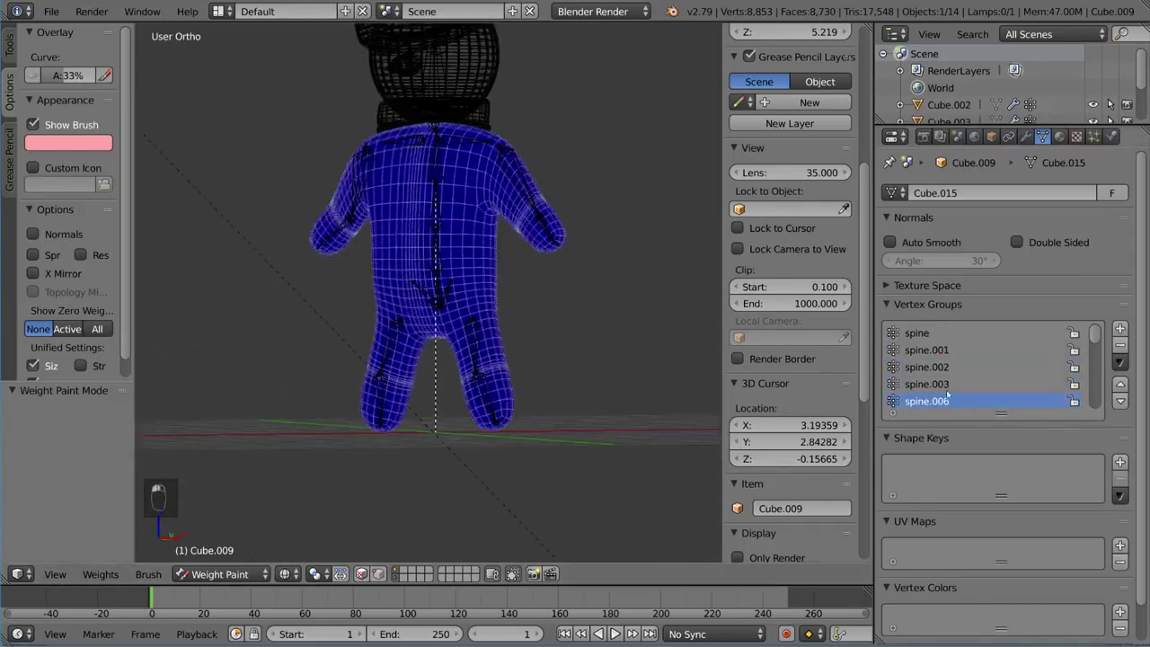
Open the head sphere in Weight Paint mode and examine its spine.006 vertex group weights
{"action": "scroll", "coordinate": [988, 378], "scroll_direction": "down", "scroll_amount": 2}
{"action": "mouse_move", "coordinate": [594, 139]}
{"action": "middle_mouse_down", "text": "shift"}
{"action": "mouse_move", "coordinate": [614, 240]}
{"action": "mouse_move", "coordinate": [582, 221]}
{"action": "middle_mouse_up", "text": "shift"}
{"action": "key", "text": "ctrl+Tab"}
{"action": "right_click", "coordinate": [532, 175]}
{"action": "key", "text": "ctrl+Tab"}
{"action": "scroll", "coordinate": [940, 361], "scroll_direction": "up", "scroll_amount": 6}
{"action": "scroll", "coordinate": [941, 363], "scroll_direction": "up", "scroll_amount": 17}
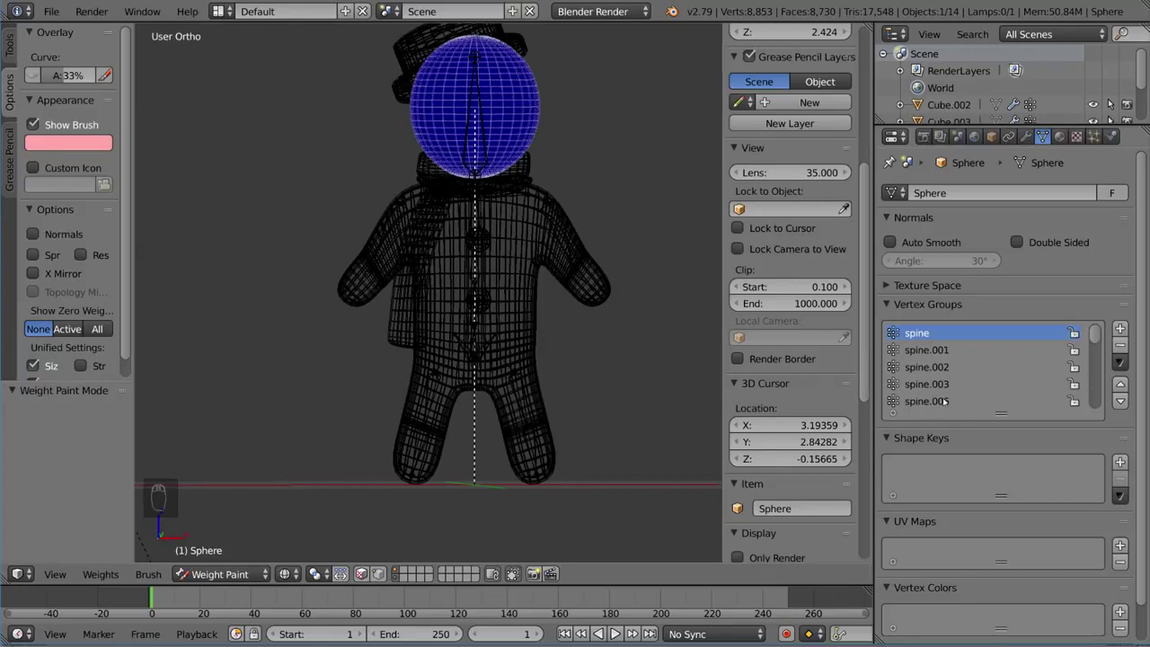
{"action": "left_click", "coordinate": [934, 401]}
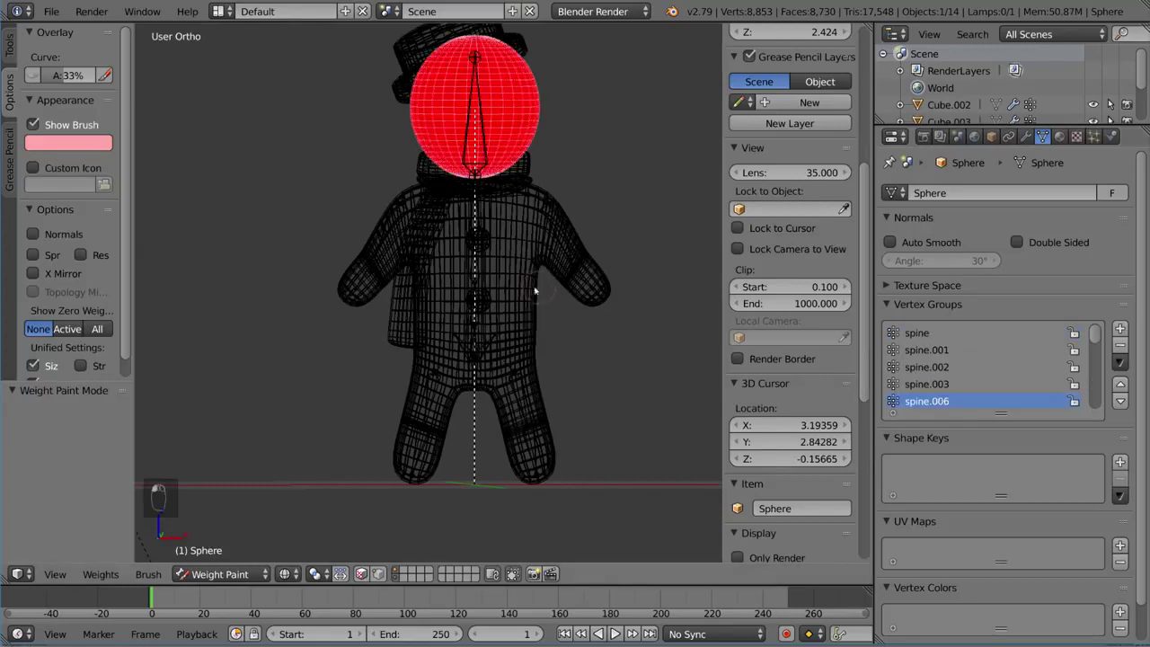
{"action": "middle_click_drag", "start_coordinate": [422, 248], "coordinate": [587, 299]}
Reopen the body mesh in Weight Paint mode and examine the forearm.L, hand.L and shoulder.R vertex group weights
{"action": "key", "text": "ctrl+Tab"}
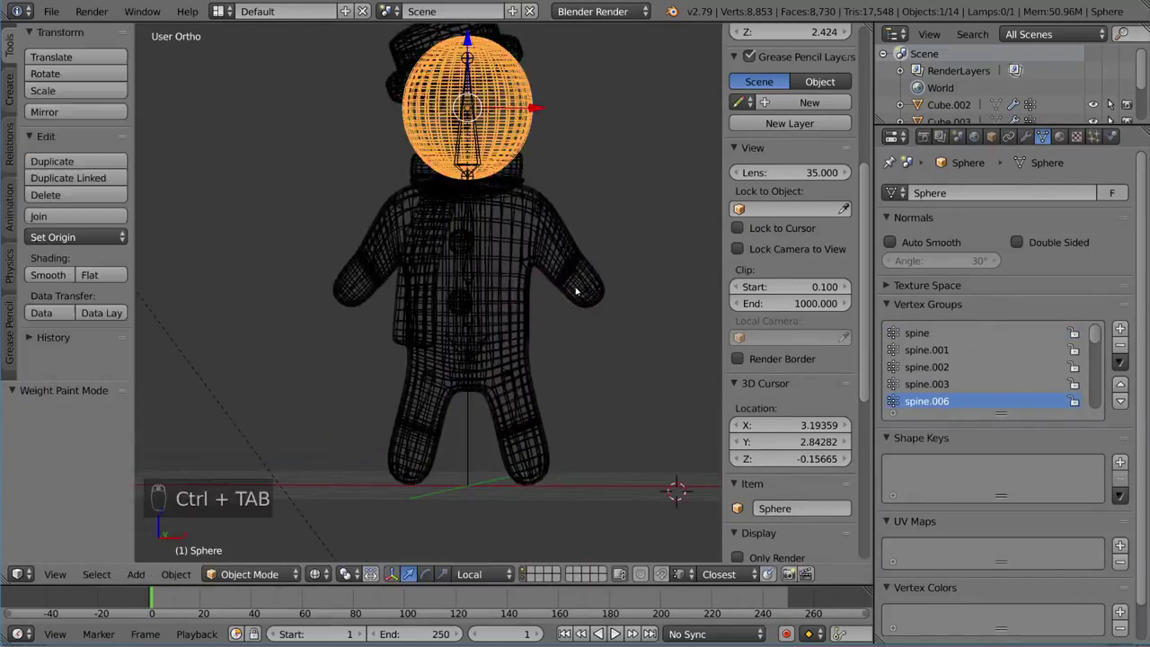
{"action": "right_click", "coordinate": [579, 291]}
{"action": "key", "text": "ctrl+Tab"}
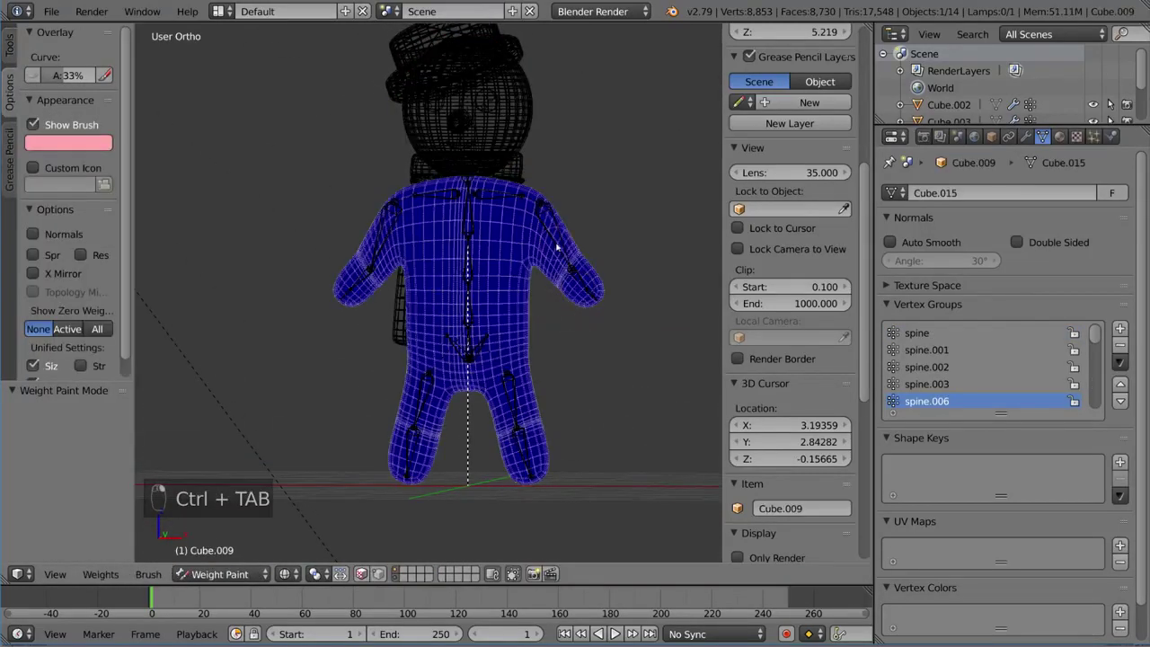
{"action": "scroll", "coordinate": [943, 377], "scroll_direction": "down", "scroll_amount": 4}
{"action": "left_click", "coordinate": [943, 384]}
{"action": "scroll", "coordinate": [943, 384], "scroll_direction": "down", "scroll_amount": 1}
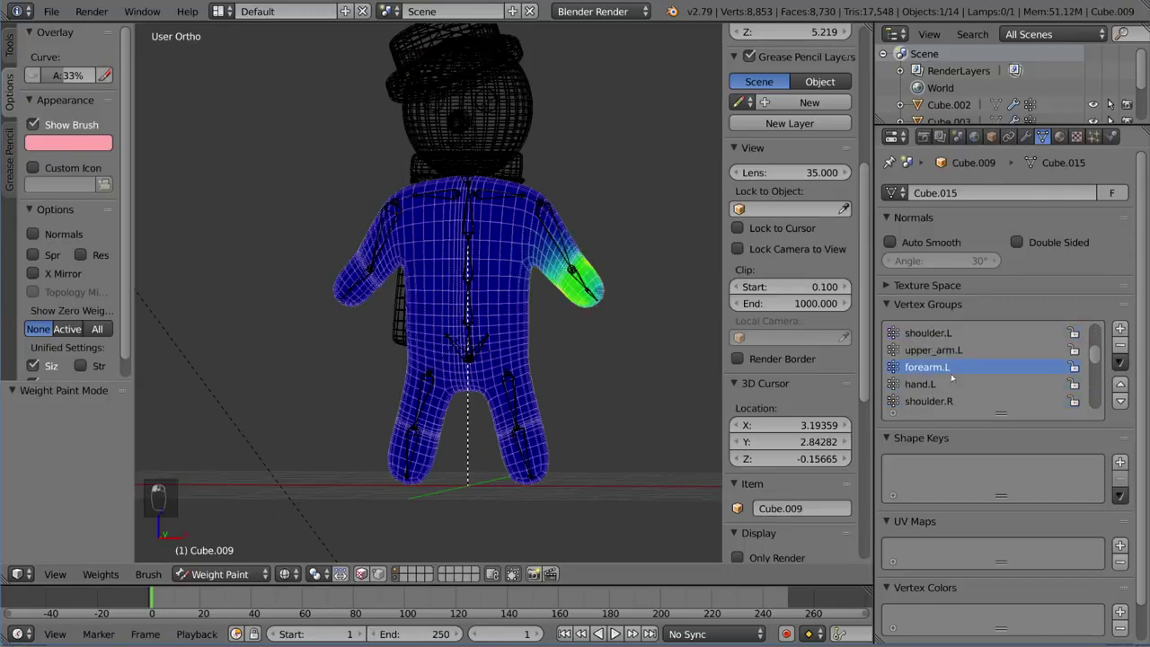
{"action": "left_click", "coordinate": [952, 384]}
{"action": "scroll", "coordinate": [952, 383], "scroll_direction": "down", "scroll_amount": 1}
{"action": "left_click", "coordinate": [952, 383]}
{"action": "scroll", "coordinate": [953, 384], "scroll_direction": "down", "scroll_amount": 1}
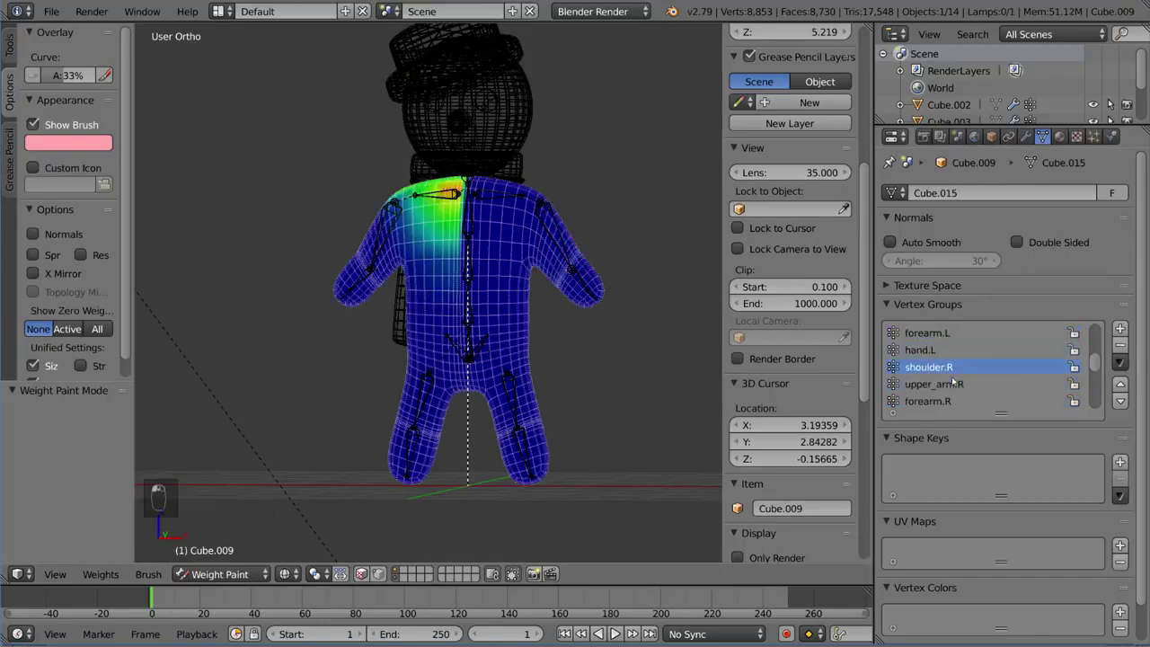
With the metarig in Pose Mode, select the left upper arm bone, and reopen the body mesh in Weight Paint mode
{"action": "key", "text": "ctrl+Tab"}
{"action": "right_click", "coordinate": [579, 278]}
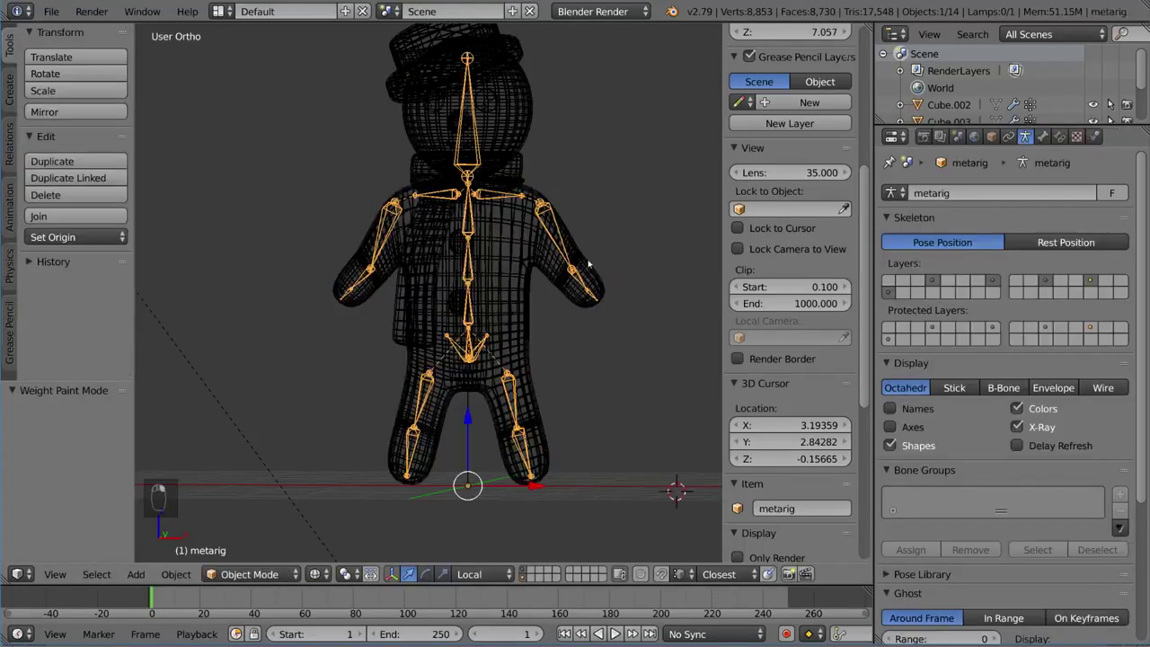
{"action": "key", "text": "ctrl+Tab"}
{"action": "key", "text": "a"}
{"action": "key", "text": "a"}
{"action": "key", "text": "a"}
{"action": "right_click", "coordinate": [501, 199]}
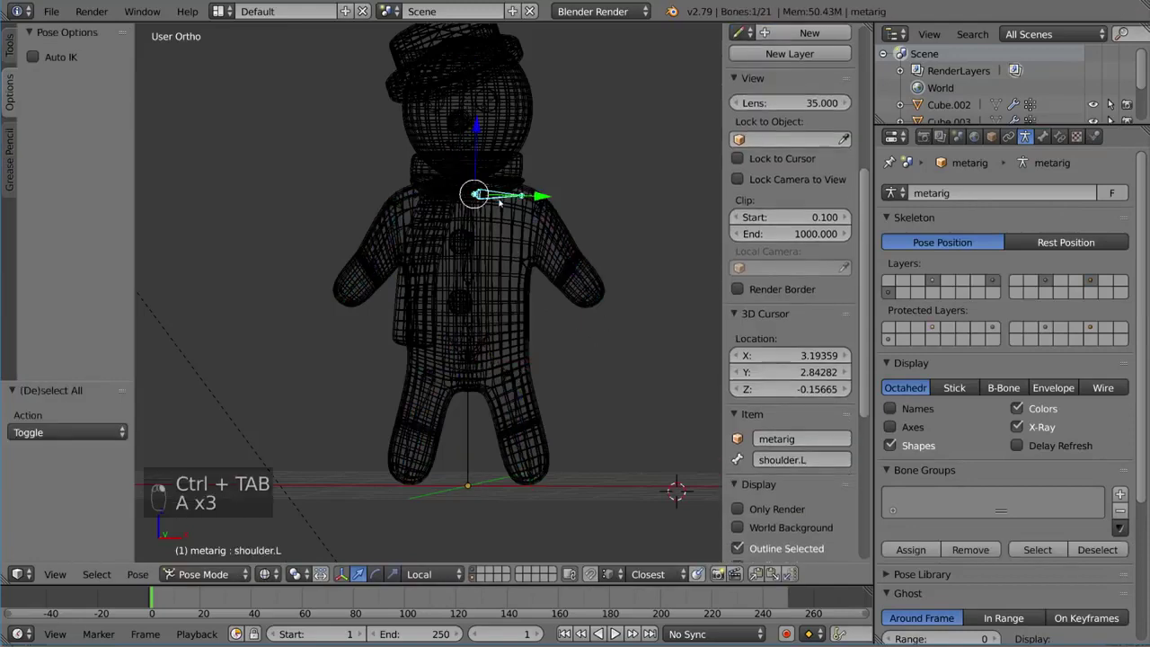
{"action": "right_click", "coordinate": [532, 267]}
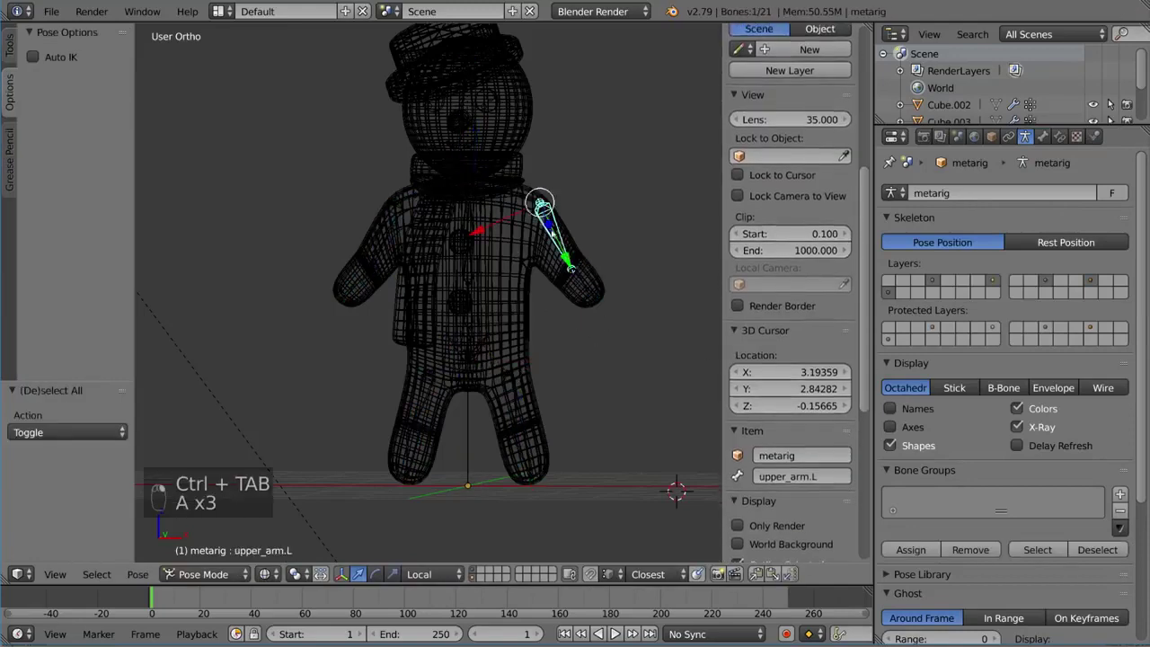
{"action": "right_click", "coordinate": [532, 267]}
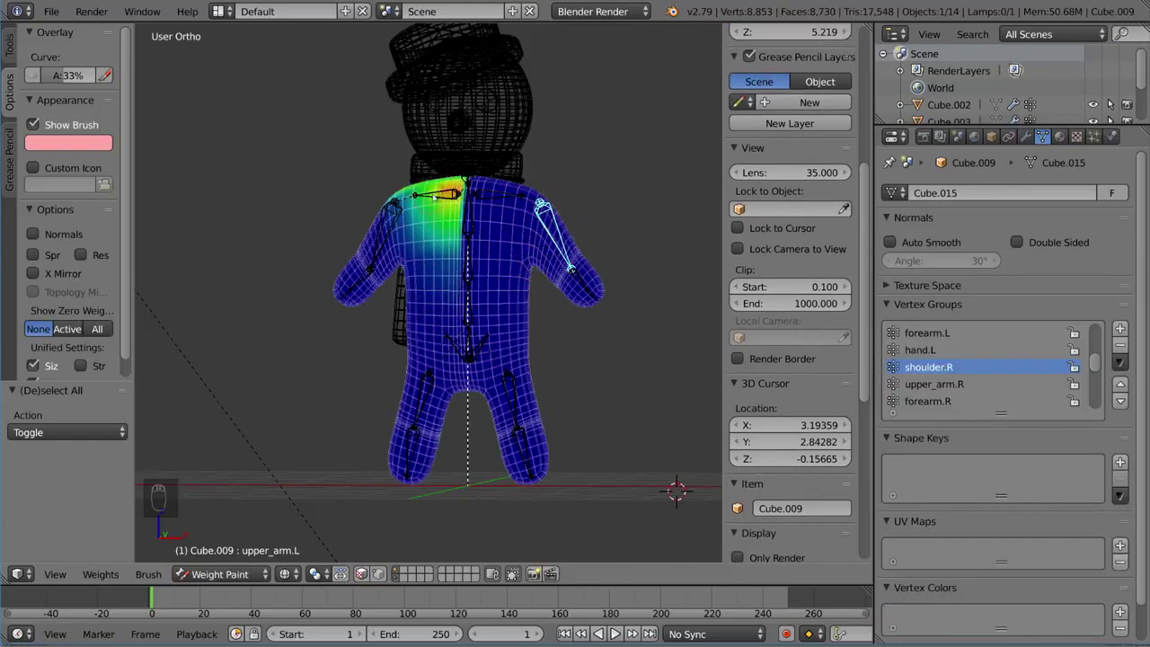
Examine the body's weights for the shoulder.R, shoulder.L, forearm.L, pelvis.R, thigh.R and forearm.R bones by selecting them in turn
{"action": "right_click", "coordinate": [441, 199]}
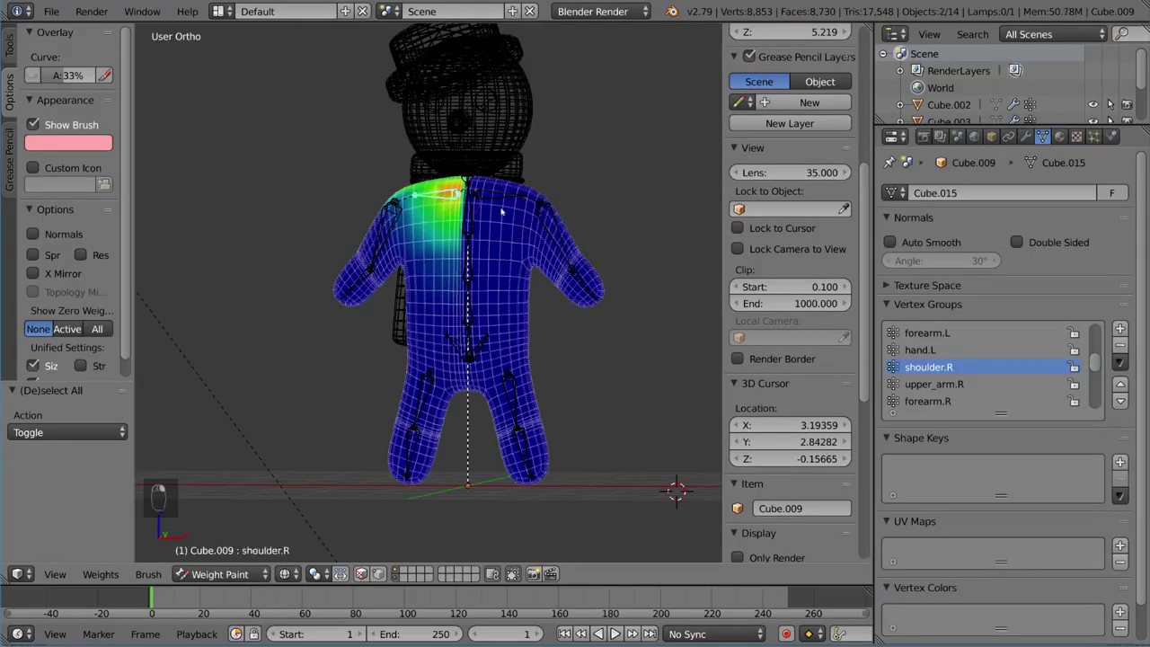
{"action": "right_click", "coordinate": [510, 198]}
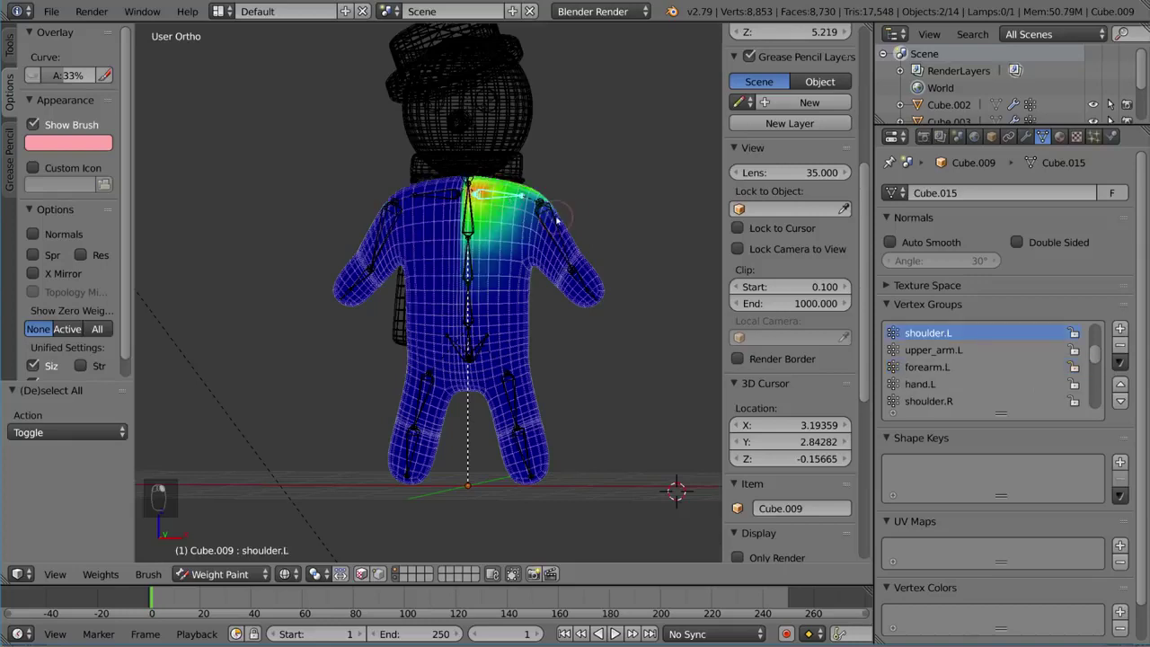
{"action": "right_click", "coordinate": [553, 218]}
{"action": "right_click", "coordinate": [586, 289]}
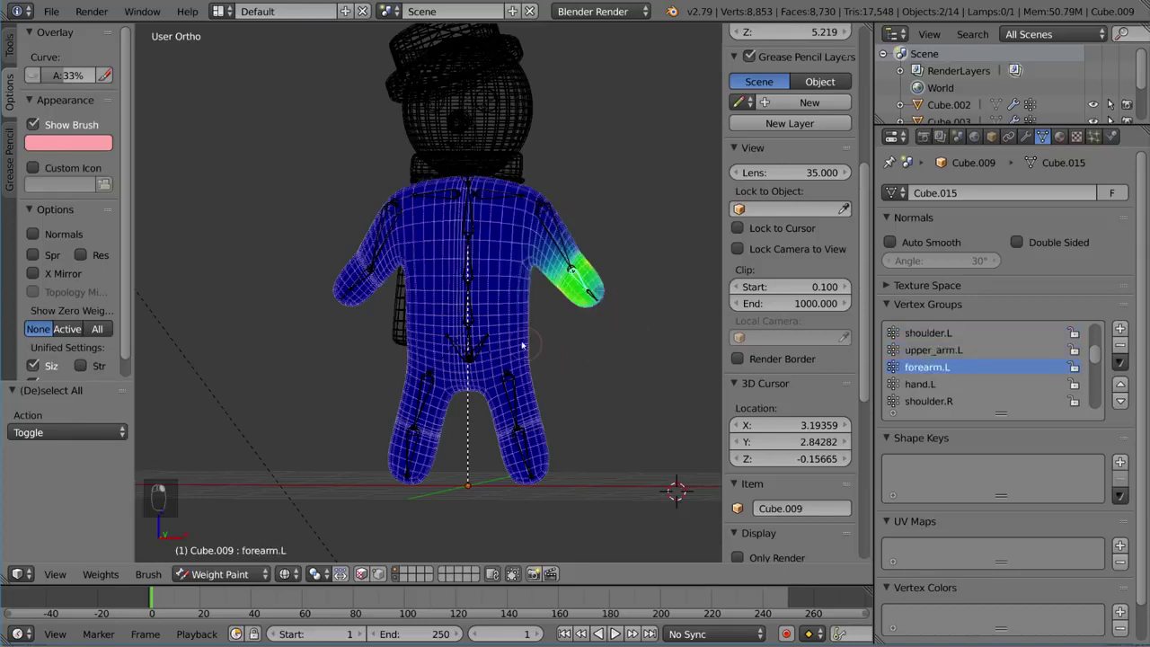
{"action": "right_click", "coordinate": [434, 382]}
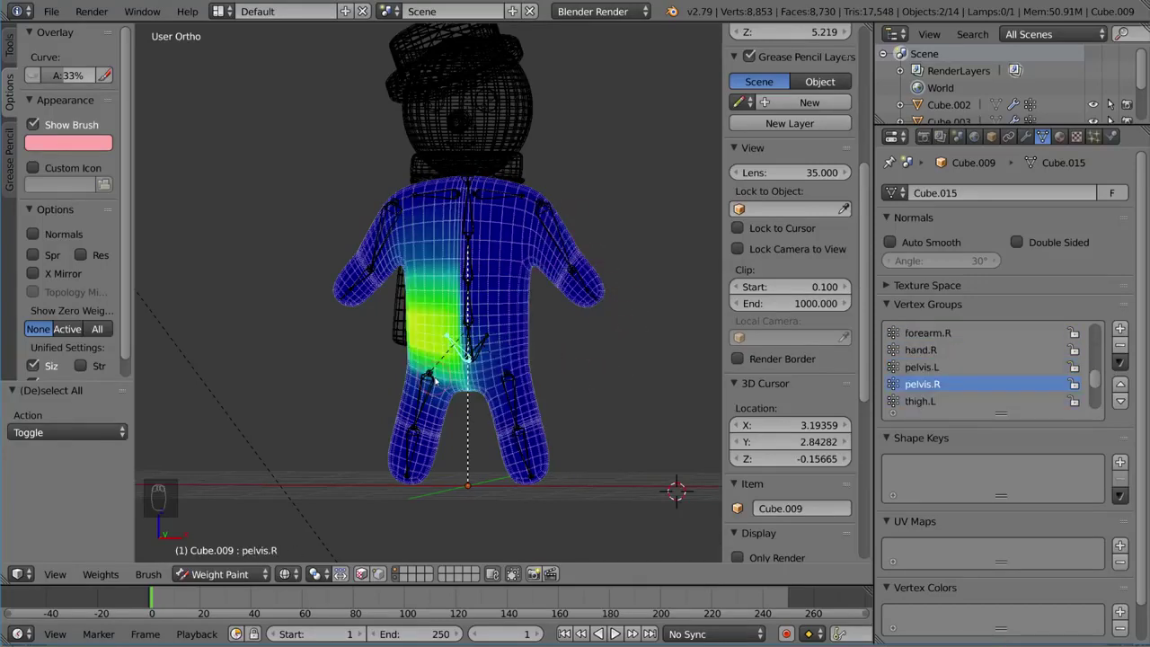
{"action": "right_click", "coordinate": [434, 383]}
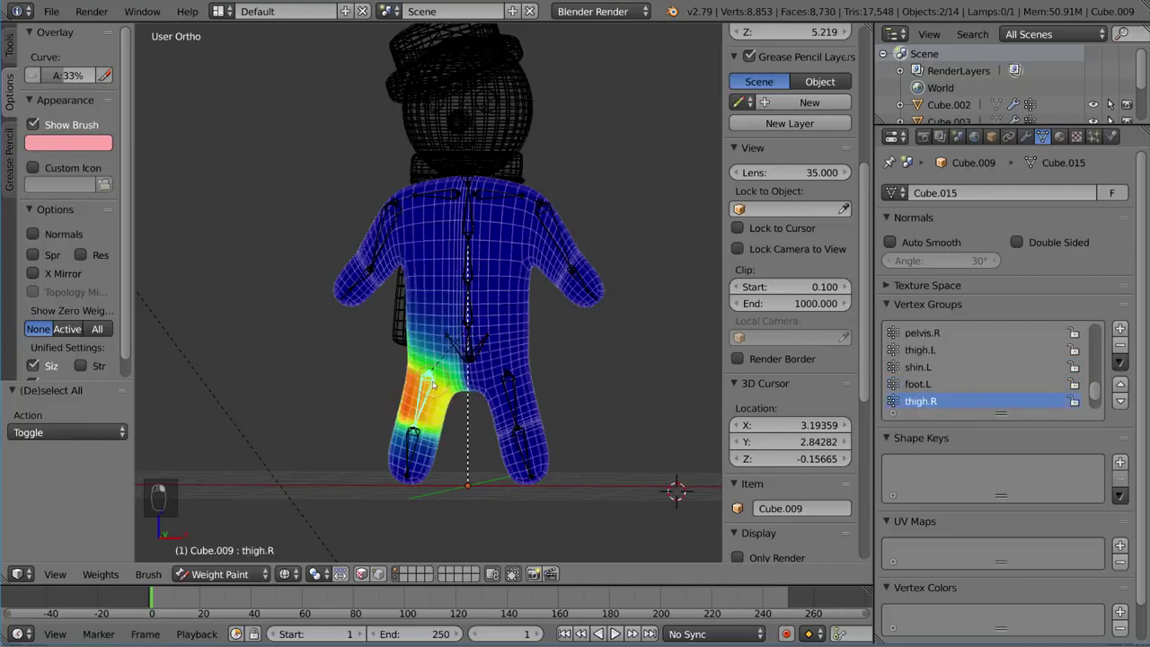
{"action": "right_click", "coordinate": [381, 248]}
{"action": "right_click", "coordinate": [364, 281]}
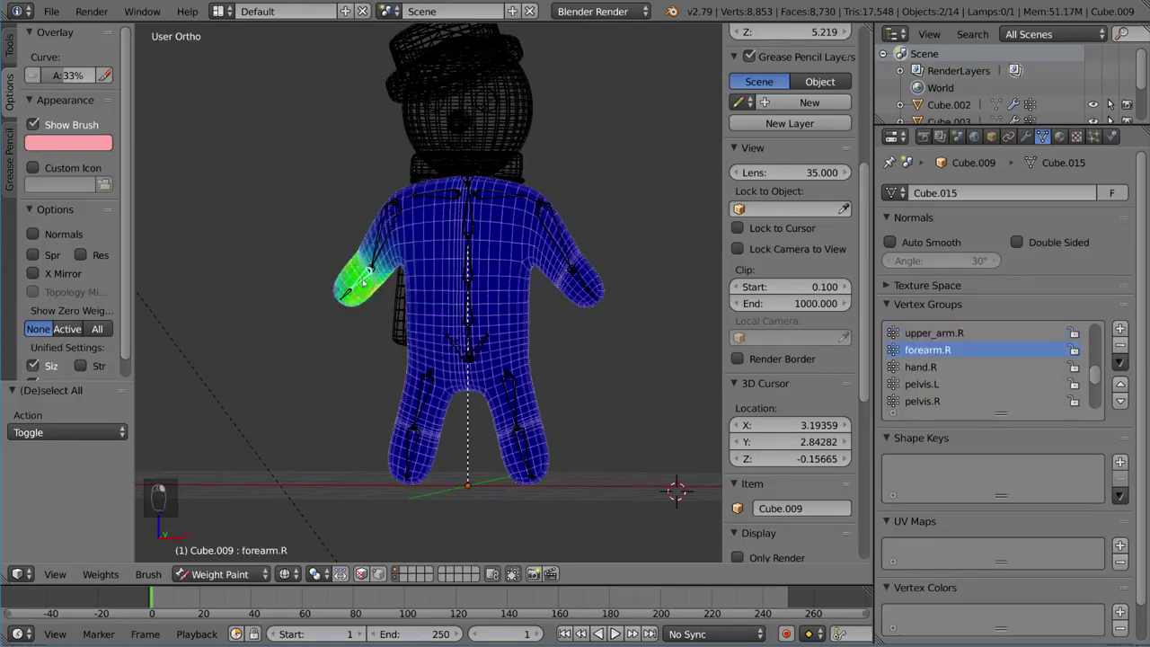
Examine the body's weights for the upper_arm.L bone and, close up around the hip, for the thigh.L bone
{"action": "right_click", "coordinate": [562, 266]}
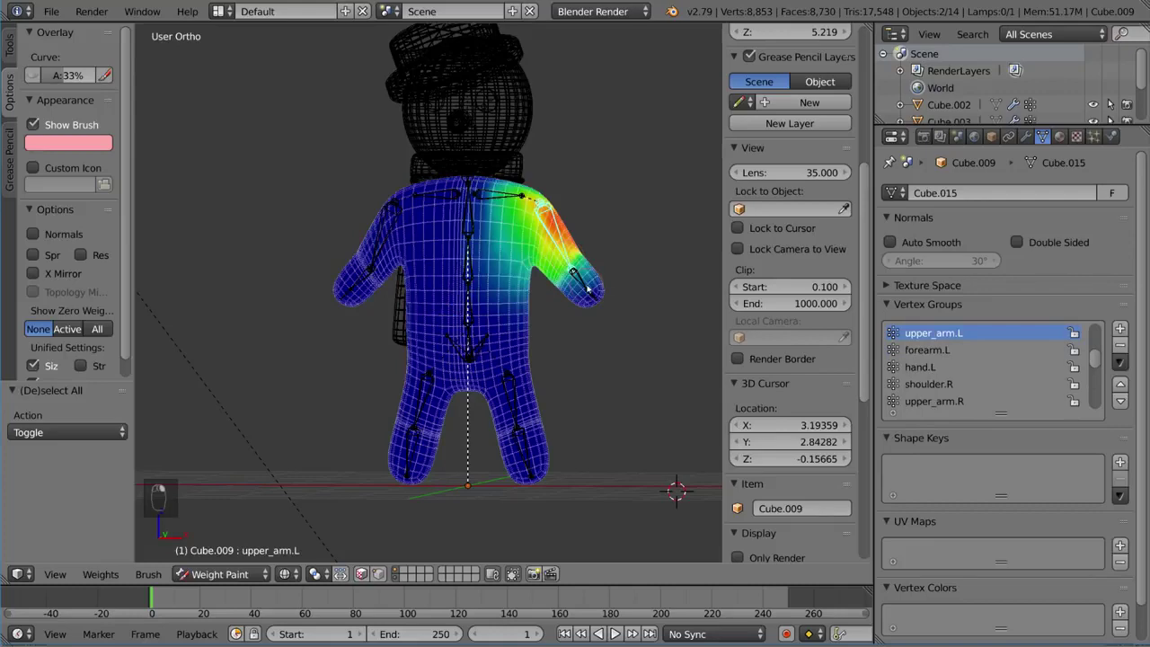
{"action": "right_click", "coordinate": [586, 287]}
{"action": "right_click", "coordinate": [517, 388]}
{"action": "scroll", "coordinate": [530, 341], "scroll_direction": "up", "scroll_amount": 5}
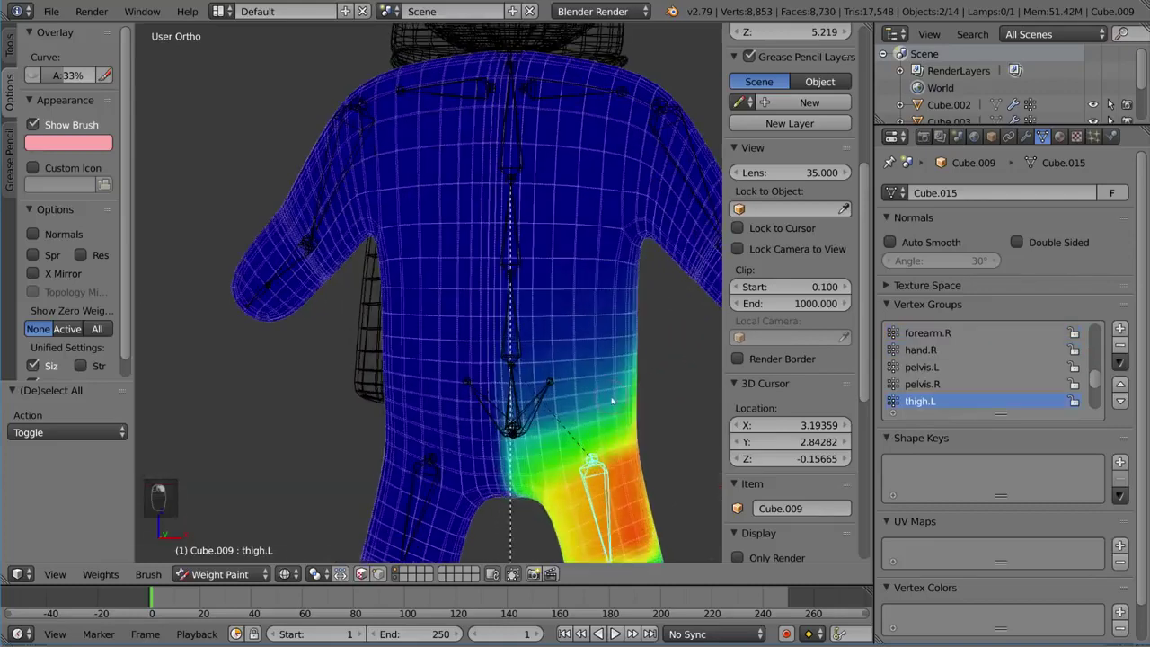
{"action": "middle_click_drag", "start_coordinate": [533, 308], "coordinate": [225, 122]}
{"action": "mouse_move", "coordinate": [549, 278]}
{"action": "middle_mouse_down"}
{"action": "mouse_move", "coordinate": [590, 290]}
{"action": "mouse_move", "coordinate": [391, 233]}
{"action": "middle_mouse_up"}
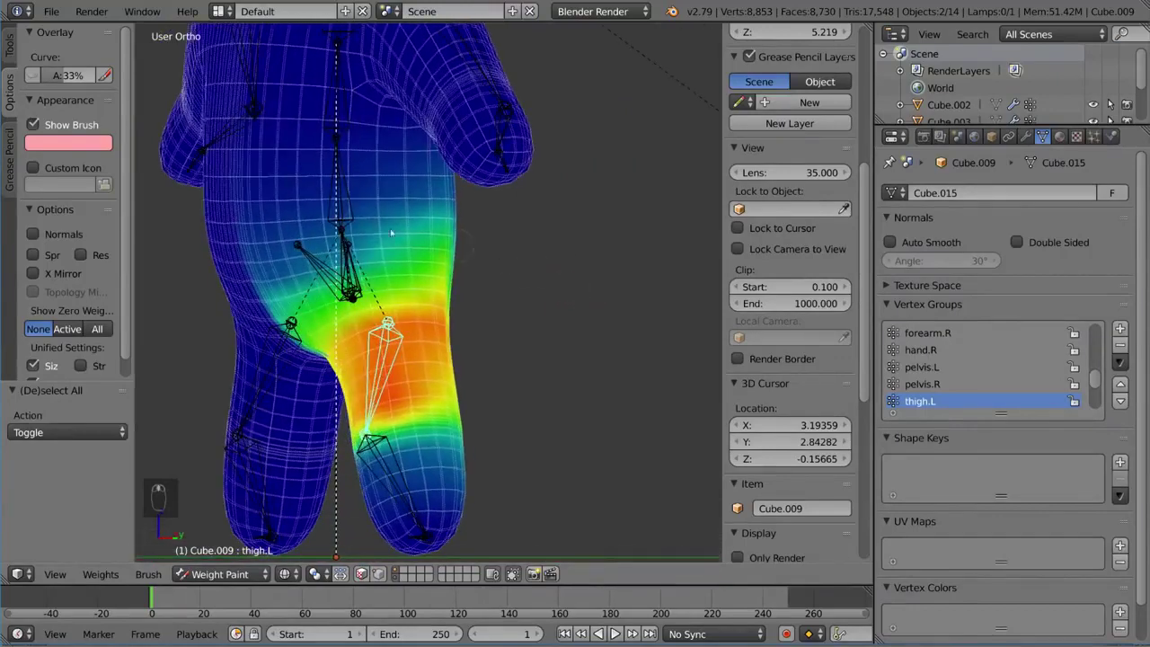
Set the weight paint brush's weight to 0
{"action": "left_click", "coordinate": [11, 52]}
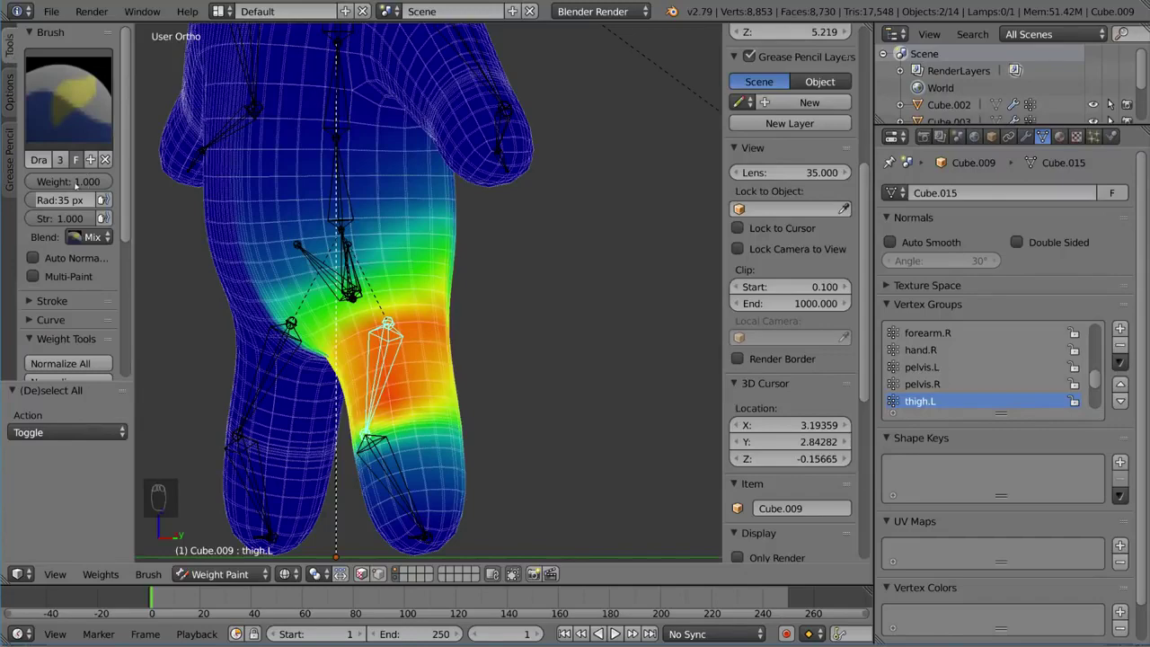
{"action": "left_click_drag", "start_coordinate": [76, 183], "coordinate": [34, 182]}
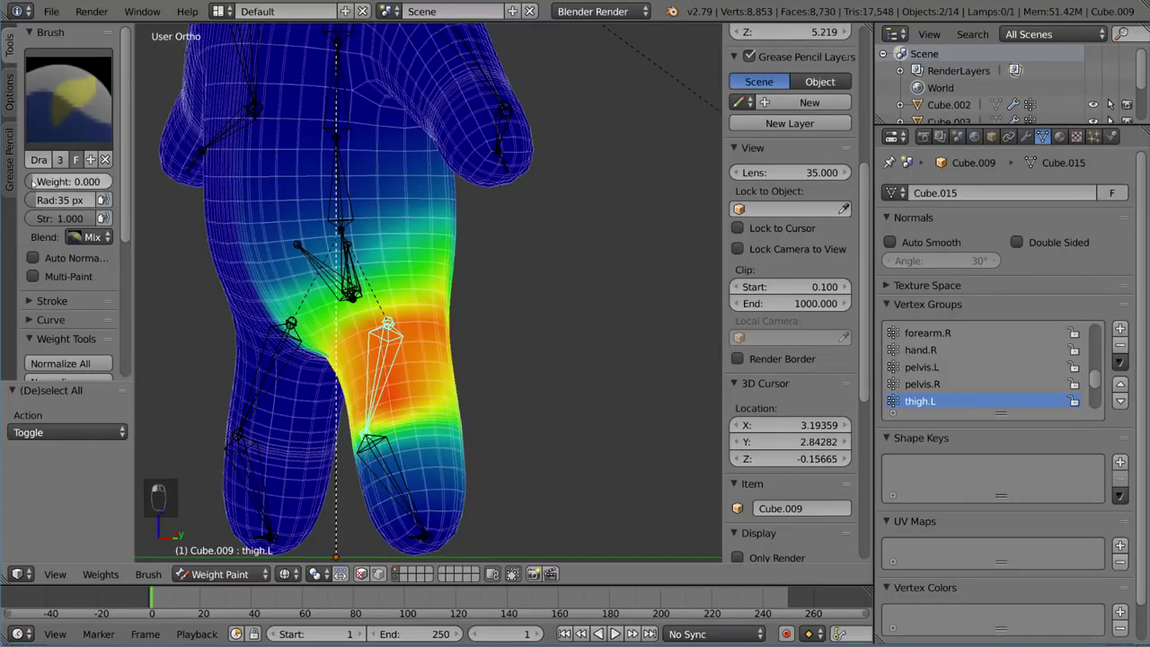
{"action": "mouse_move", "coordinate": [404, 239]}
{"action": "middle_mouse_down"}
{"action": "mouse_move", "coordinate": [581, 259]}
{"action": "mouse_move", "coordinate": [505, 208]}
{"action": "middle_mouse_up"}
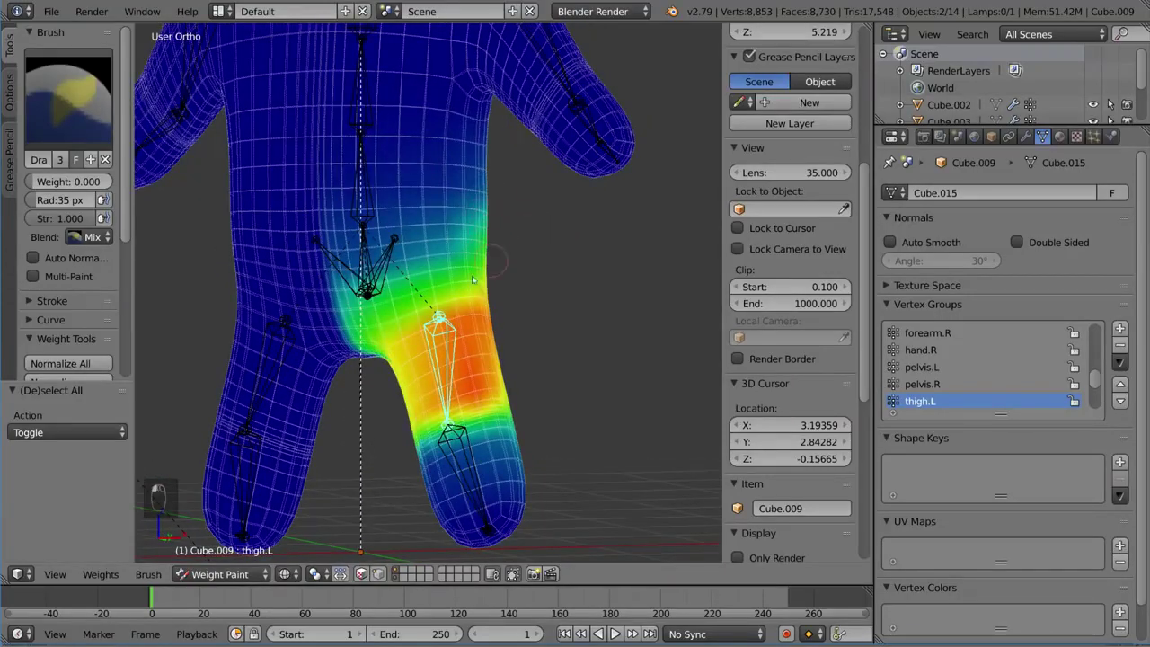
{"action": "scroll", "coordinate": [440, 277], "scroll_direction": "down", "scroll_amount": 3}
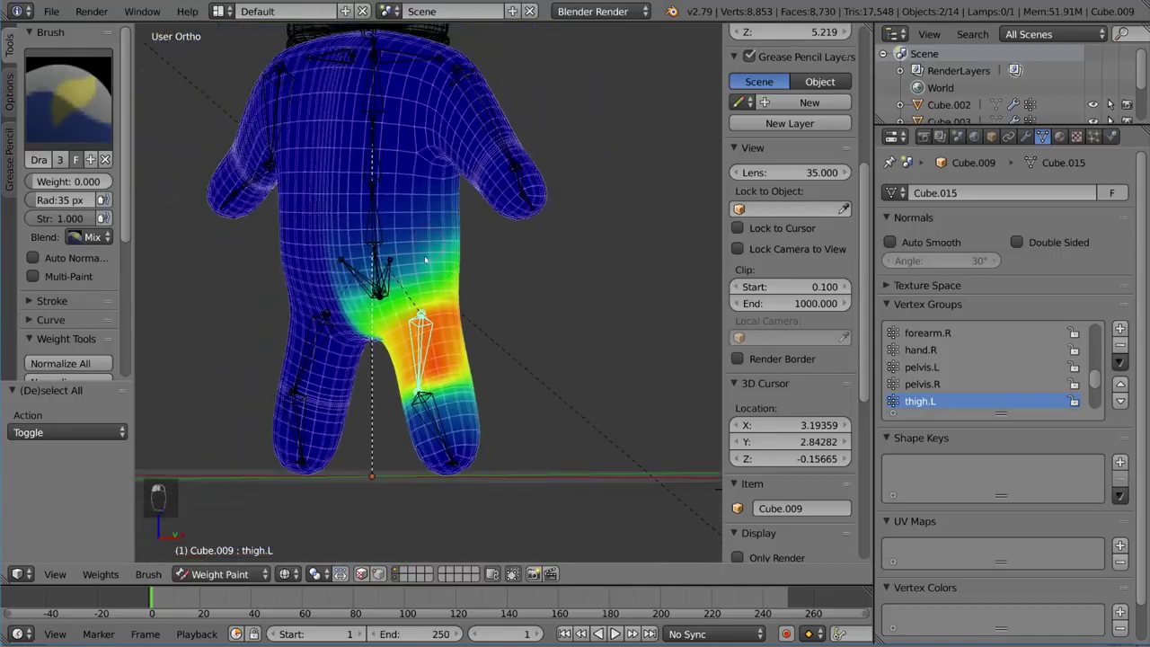
{"action": "middle_click_drag", "start_coordinate": [426, 259], "coordinate": [351, 280]}
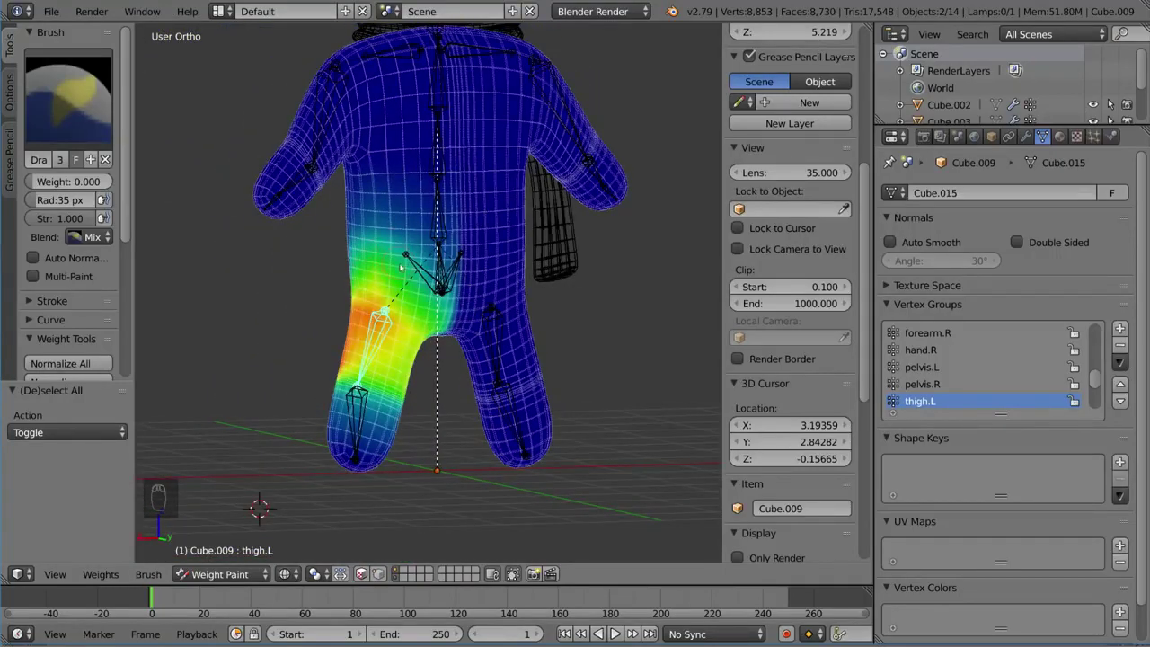
{"action": "middle_click_drag", "start_coordinate": [400, 268], "coordinate": [616, 264]}
{"action": "mouse_move", "coordinate": [77, 218]}
{"action": "left_mouse_down"}
{"action": "mouse_move", "coordinate": [41, 219]}
{"action": "mouse_move", "coordinate": [93, 219]}
{"action": "left_mouse_up"}
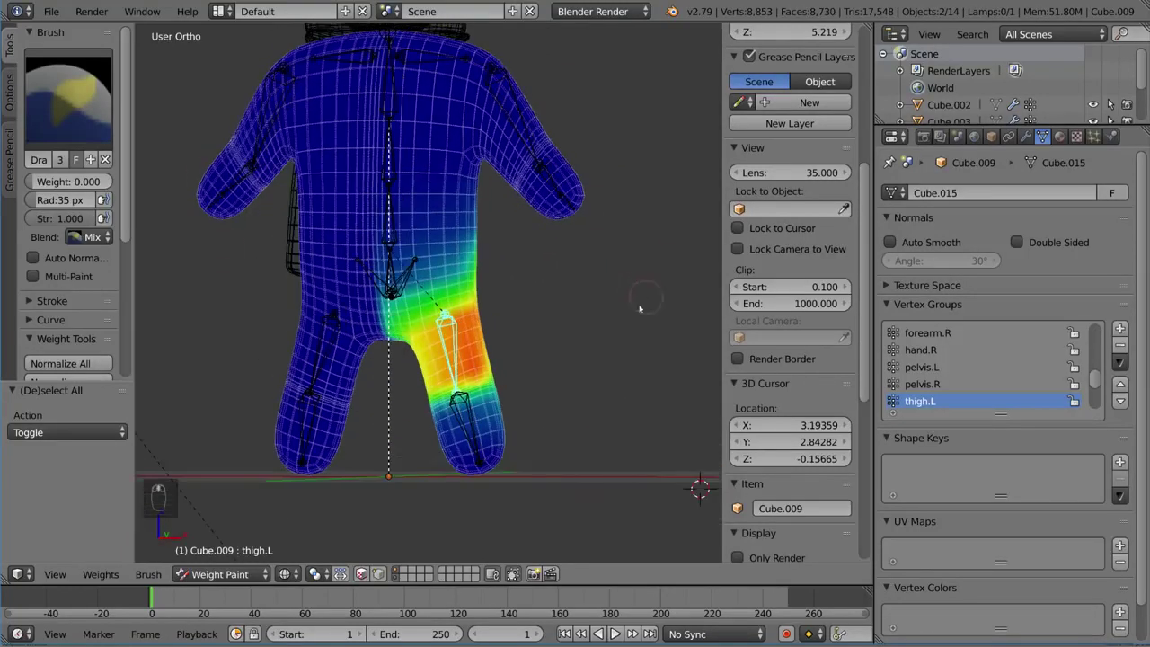
Examine the body's modifier stack and its half mesh in Edit Mode, and return to Weight Paint mode
{"action": "left_click", "coordinate": [1025, 135]}
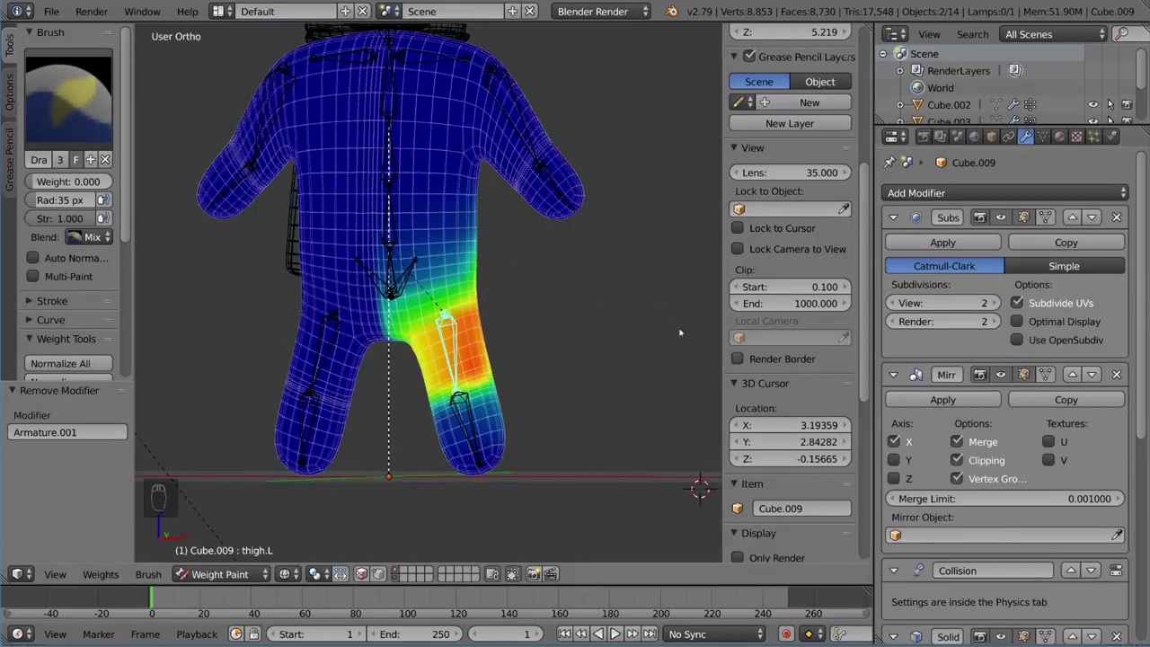
{"action": "middle_click_drag", "start_coordinate": [581, 302], "coordinate": [398, 254]}
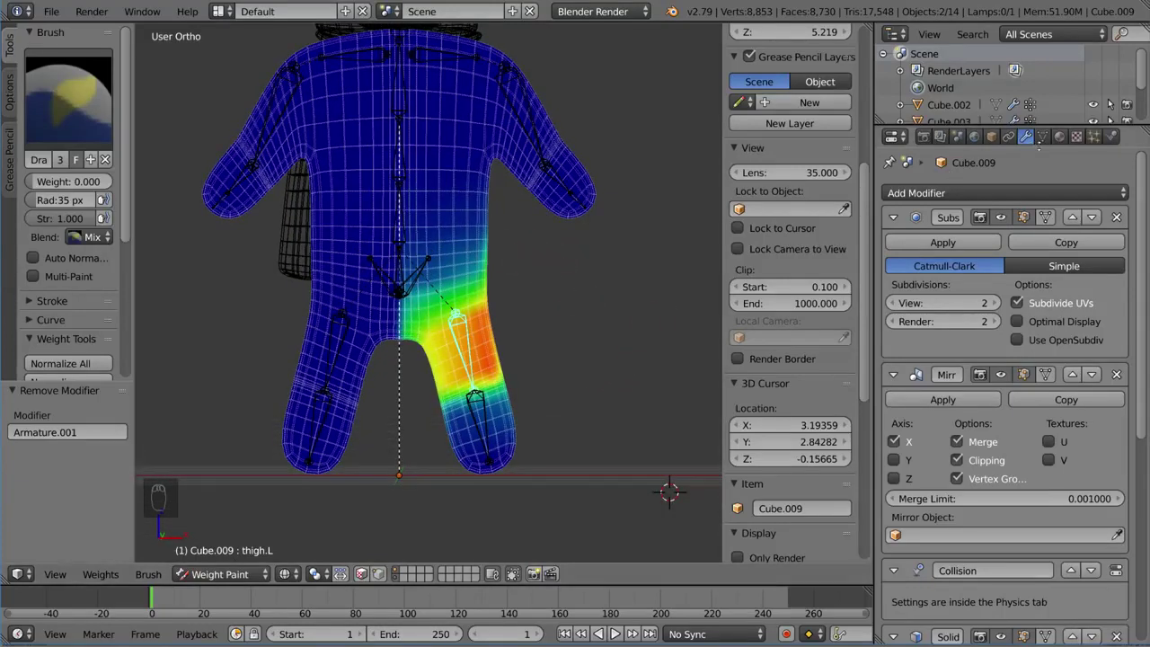
{"action": "left_click", "coordinate": [1044, 137]}
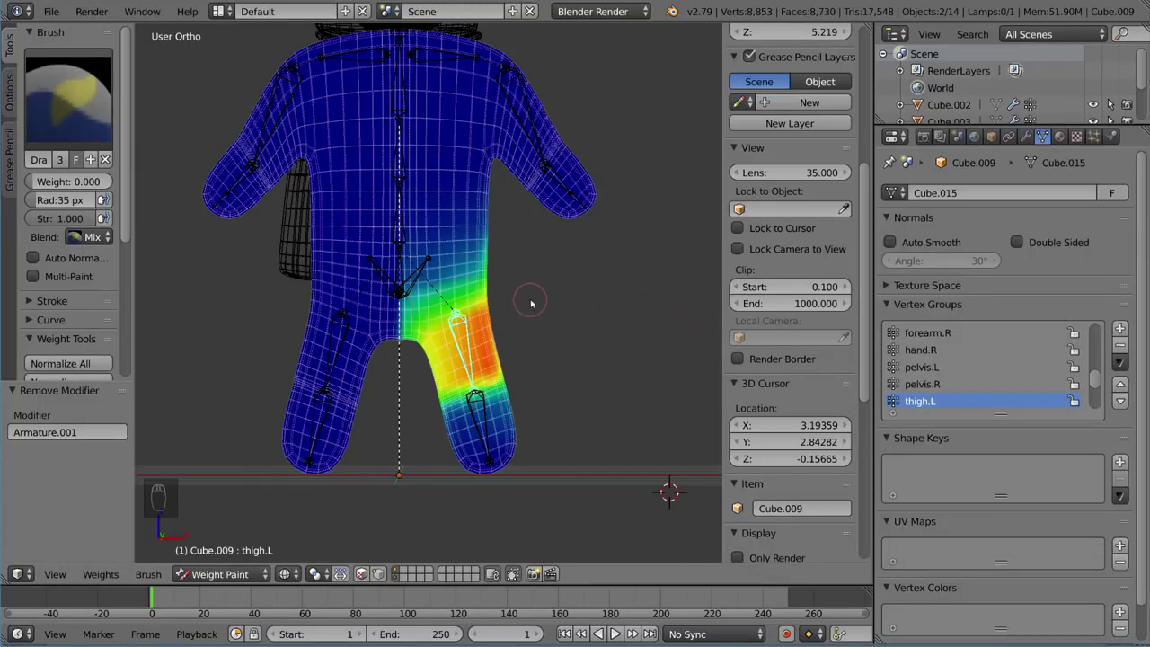
{"action": "key", "text": "Tab"}
{"action": "key", "text": "a"}
{"action": "key", "text": "a"}
{"action": "middle_click_drag", "start_coordinate": [527, 294], "coordinate": [482, 302]}
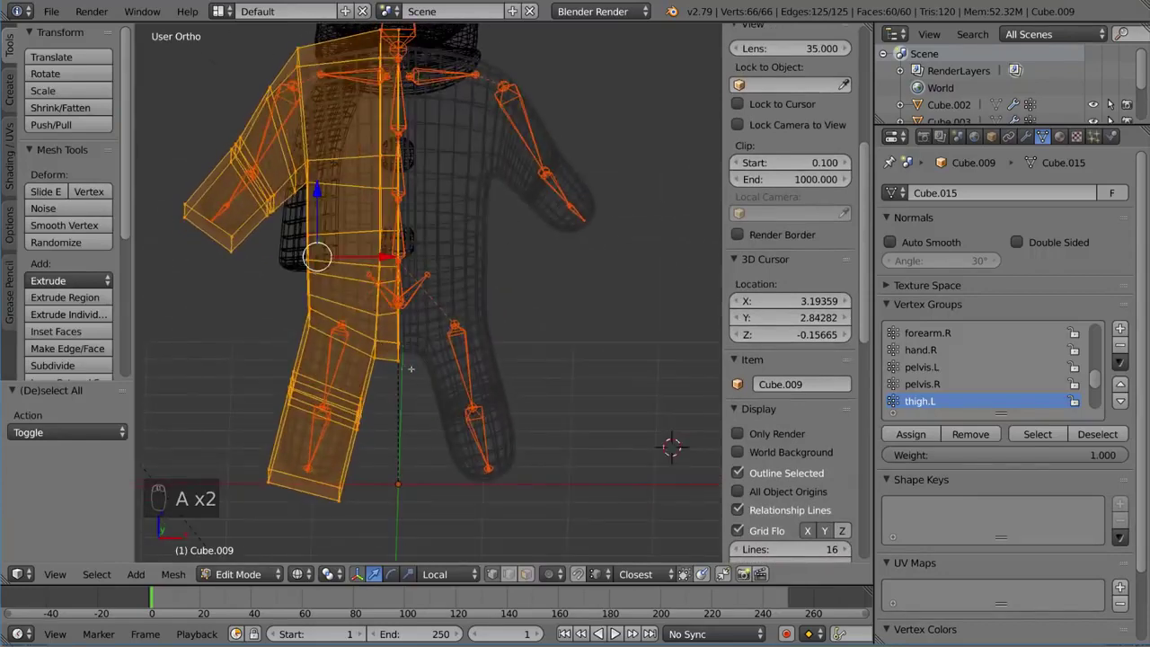
{"action": "scroll", "coordinate": [295, 281], "scroll_direction": "down", "scroll_amount": 2}
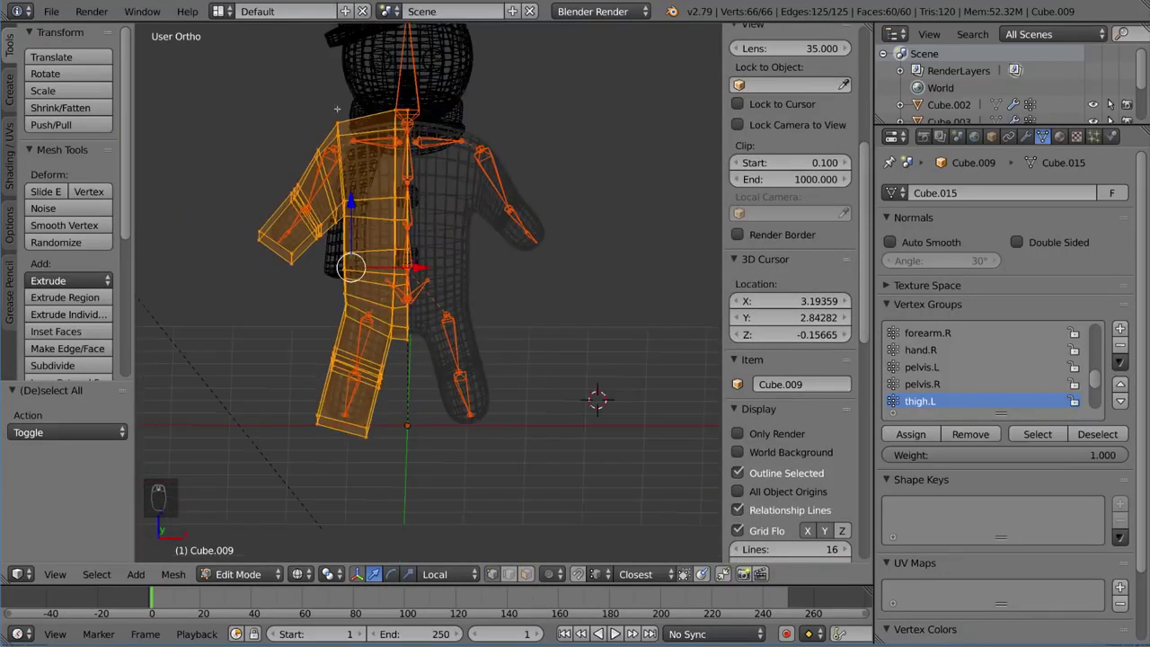
{"action": "middle_click_drag", "start_coordinate": [352, 92], "coordinate": [380, 170]}
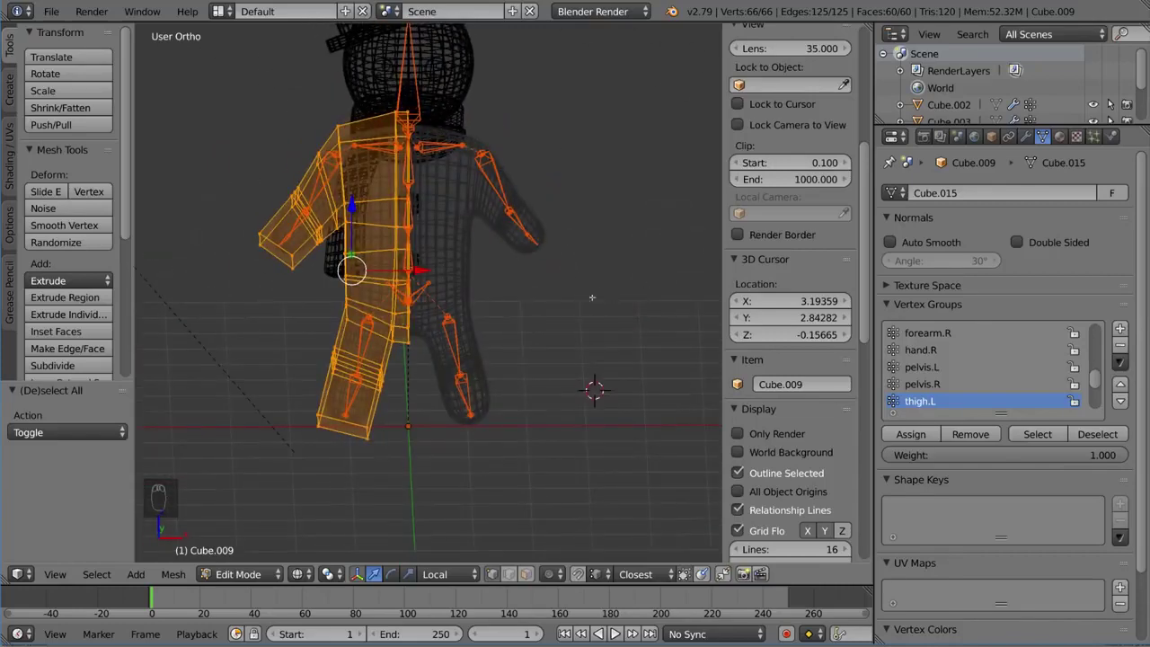
{"action": "key", "text": "Tab"}
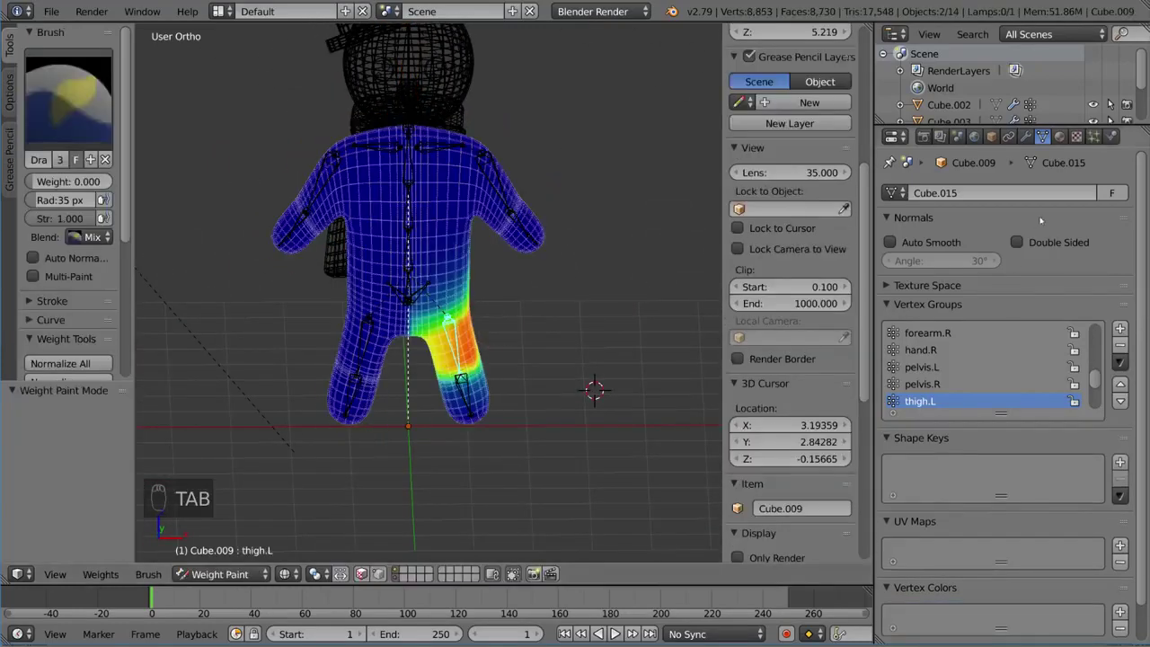
Make thigh.R the active vertex group and erase its weights above the hip, enlarging the brush radius to 98 px
{"action": "scroll", "coordinate": [937, 396], "scroll_direction": "down", "scroll_amount": 1}
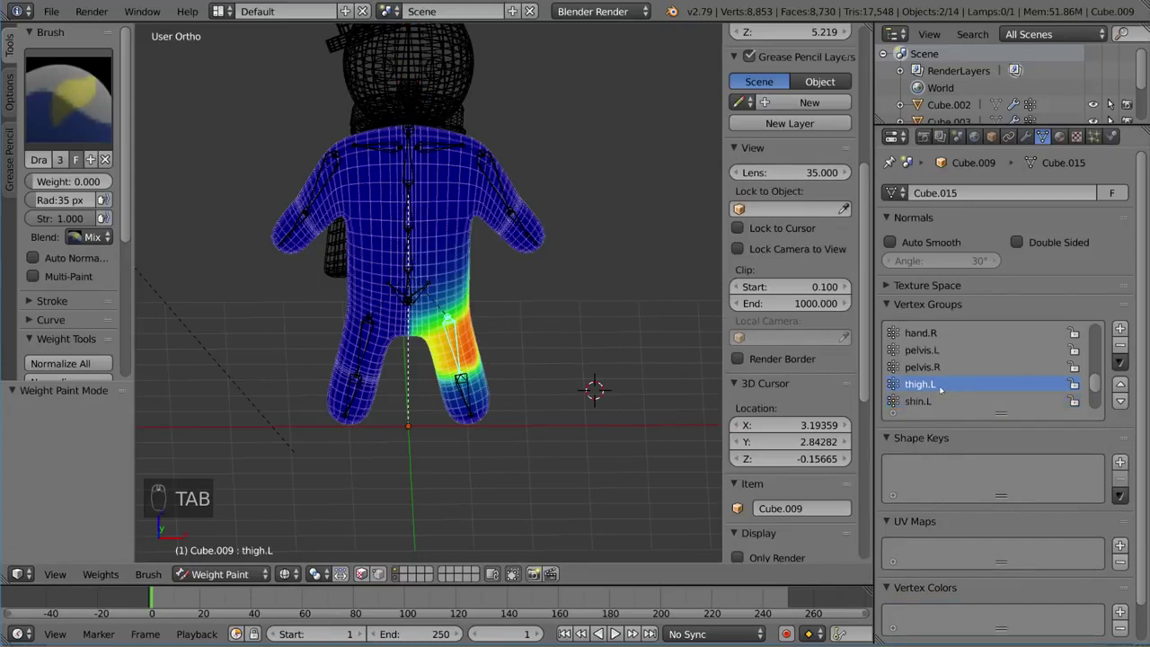
{"action": "scroll", "coordinate": [939, 388], "scroll_direction": "down", "scroll_amount": 2}
{"action": "left_click", "coordinate": [921, 401]}
{"action": "scroll", "coordinate": [411, 269], "scroll_direction": "up", "scroll_amount": 3}
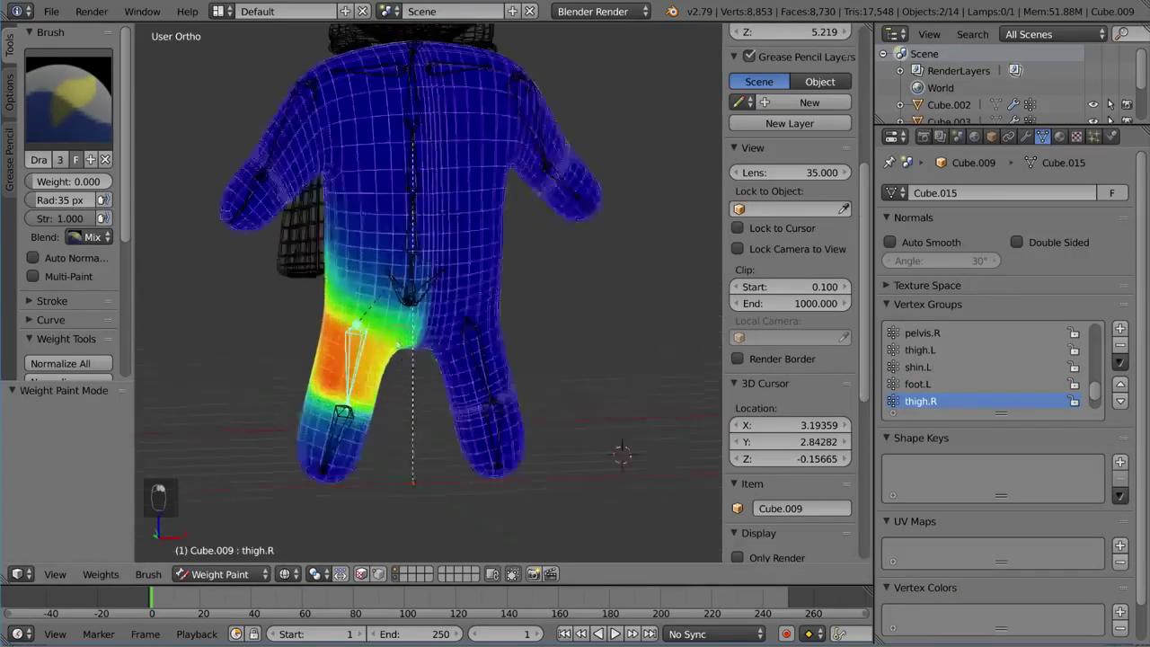
{"action": "scroll", "coordinate": [413, 319], "scroll_direction": "up", "scroll_amount": 2}
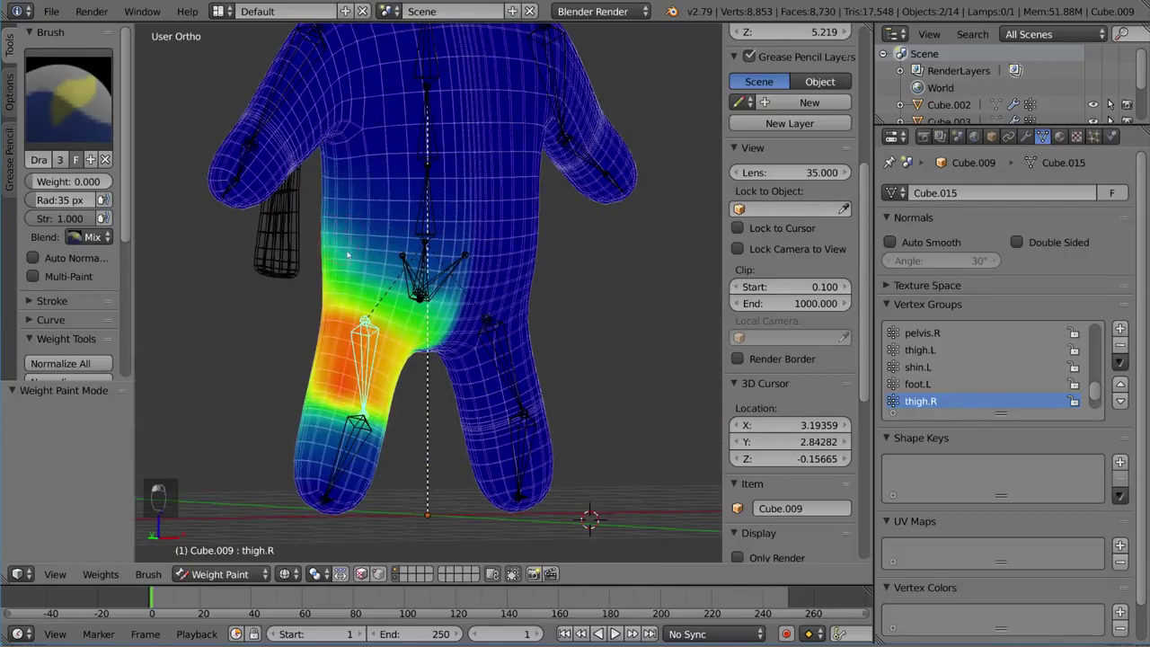
{"action": "left_click_drag", "start_coordinate": [348, 255], "coordinate": [359, 270]}
{"action": "key", "text": "f"}
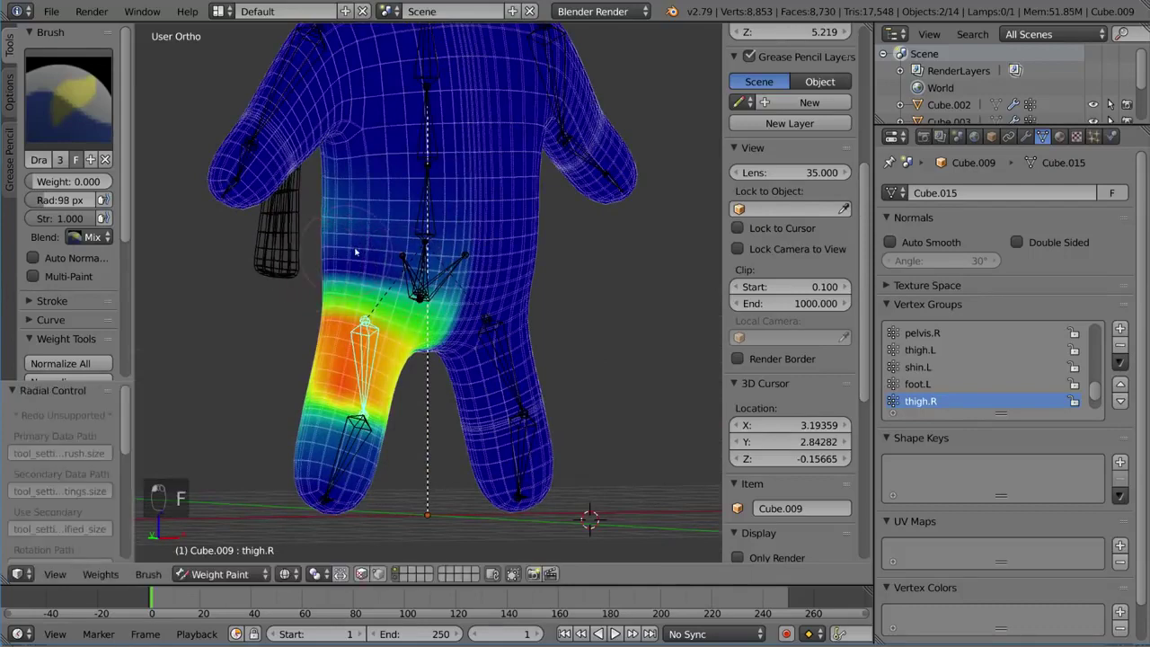
{"action": "left_click", "coordinate": [370, 214]}
Erase the remaining thigh.R weights around the side and back of the lower torso
{"action": "mouse_move", "coordinate": [370, 213]}
{"action": "middle_mouse_down"}
{"action": "mouse_move", "coordinate": [489, 224]}
{"action": "mouse_move", "coordinate": [544, 213]}
{"action": "mouse_move", "coordinate": [542, 229]}
{"action": "middle_mouse_up"}
{"action": "left_click_drag", "start_coordinate": [474, 247], "coordinate": [483, 267]}
{"action": "mouse_move", "coordinate": [546, 224]}
{"action": "middle_mouse_down"}
{"action": "mouse_move", "coordinate": [488, 229]}
{"action": "mouse_move", "coordinate": [526, 224]}
{"action": "middle_mouse_up"}
{"action": "left_click_drag", "start_coordinate": [446, 220], "coordinate": [439, 248]}
{"action": "mouse_move", "coordinate": [485, 171]}
{"action": "middle_mouse_down"}
{"action": "mouse_move", "coordinate": [449, 202]}
{"action": "mouse_move", "coordinate": [503, 206]}
{"action": "mouse_move", "coordinate": [453, 190]}
{"action": "mouse_move", "coordinate": [414, 219]}
{"action": "mouse_move", "coordinate": [392, 218]}
{"action": "middle_mouse_up"}
{"action": "scroll", "coordinate": [400, 218], "scroll_direction": "up", "scroll_amount": 2}
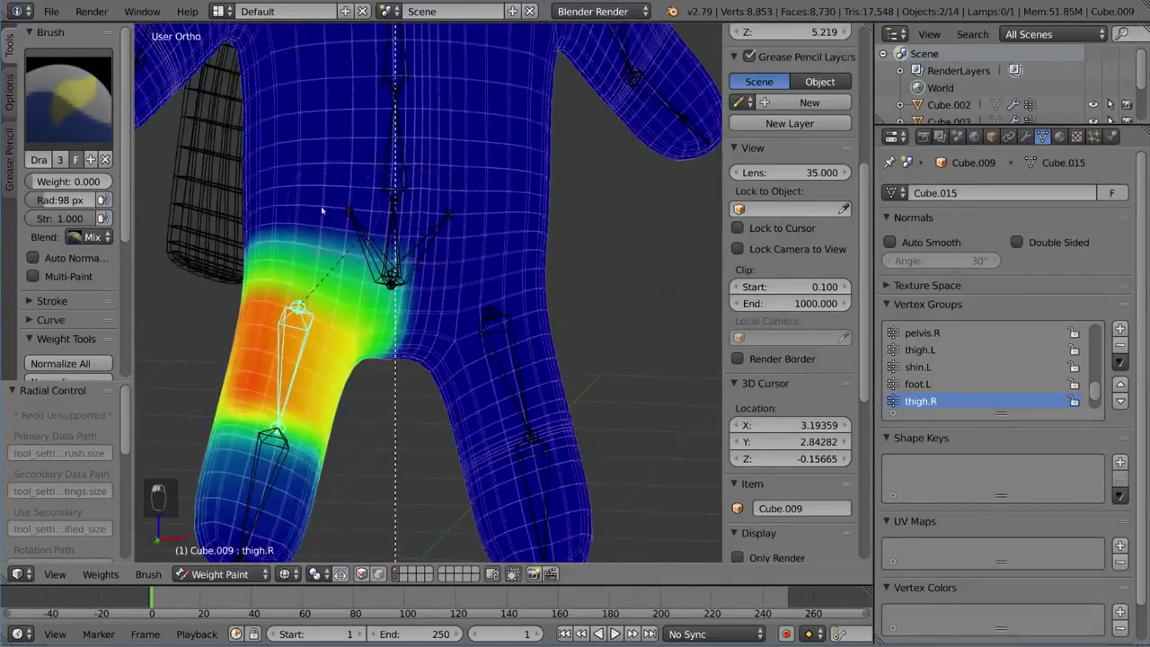
Rotate the thigh.R bone outward, away from the body, to expose the hip deformation
{"action": "middle_click_drag", "start_coordinate": [309, 214], "coordinate": [408, 200]}
{"action": "key", "text": "r"}
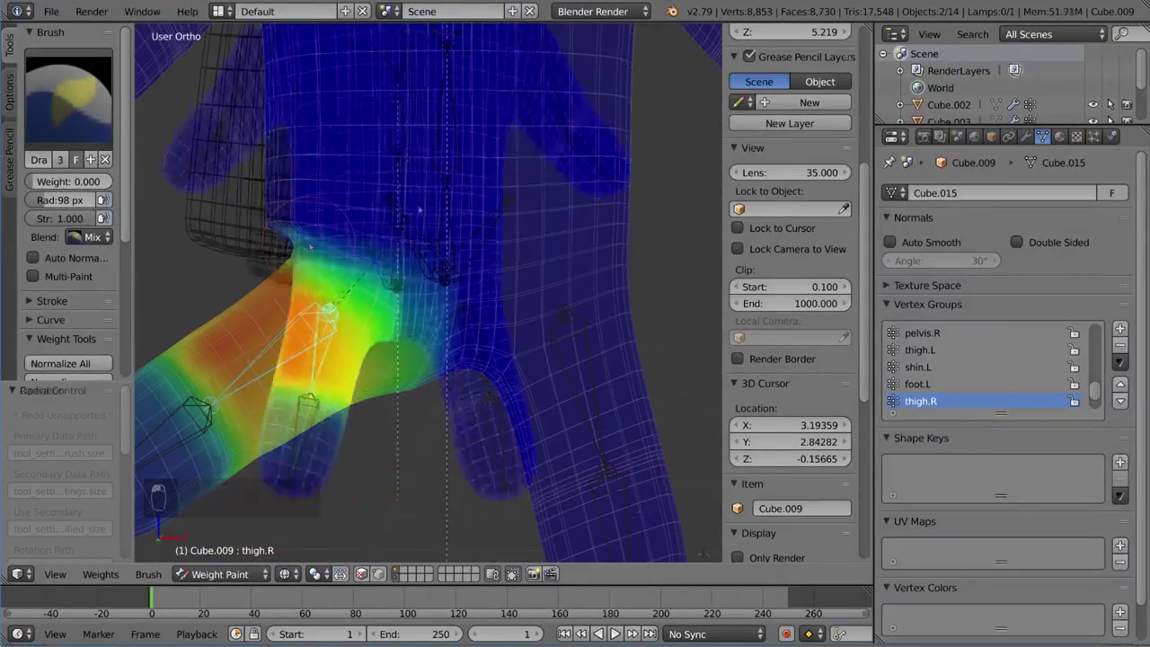
{"action": "left_click", "coordinate": [309, 246]}
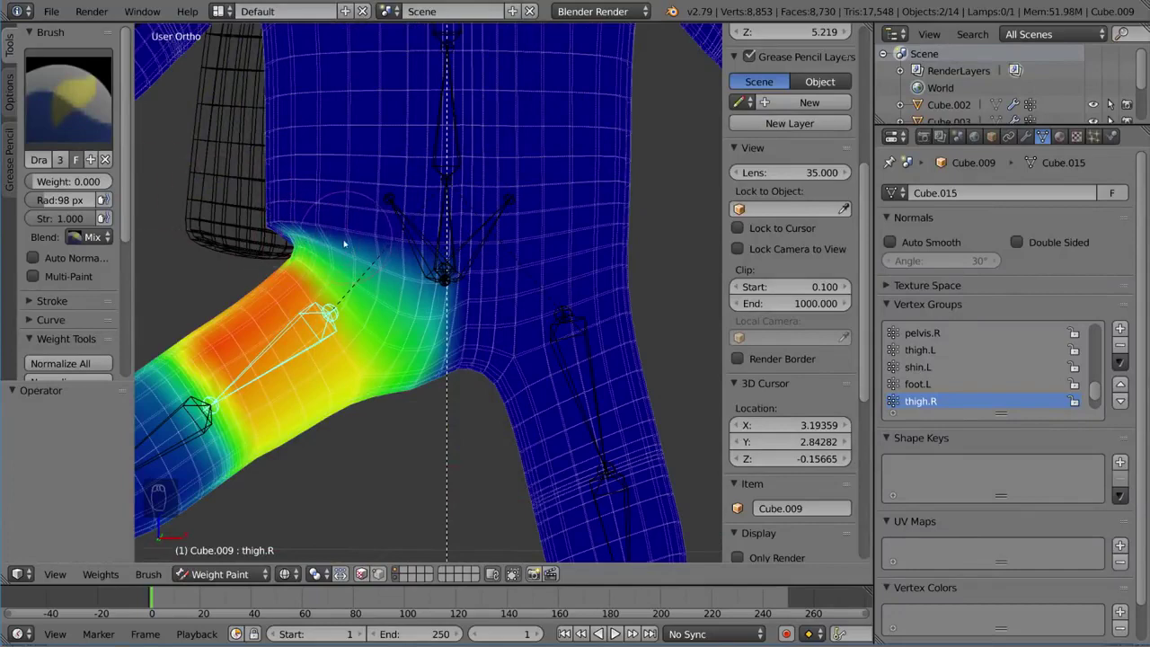
Paint away the thigh.R weights around the hip and crotch on the raised leg
{"action": "middle_click_drag", "start_coordinate": [278, 240], "coordinate": [692, 286]}
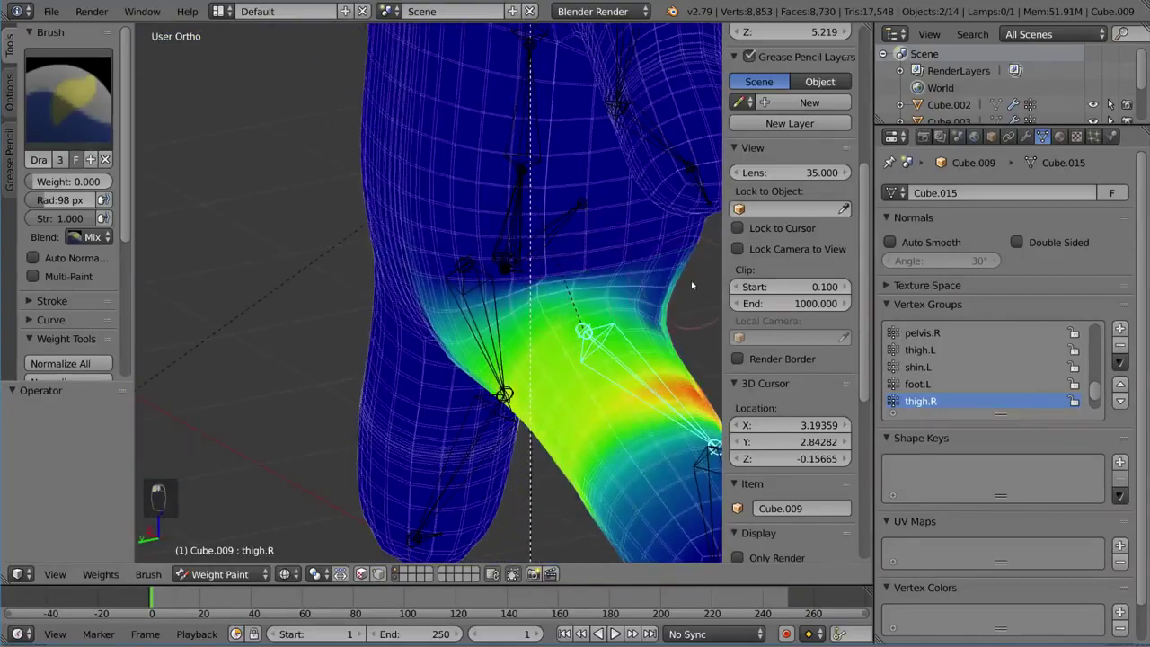
{"action": "mouse_move", "coordinate": [571, 293]}
{"action": "left_mouse_down"}
{"action": "mouse_move", "coordinate": [617, 303]}
{"action": "mouse_move", "coordinate": [465, 334]}
{"action": "left_mouse_up"}
{"action": "mouse_move", "coordinate": [557, 279]}
{"action": "middle_mouse_down"}
{"action": "mouse_move", "coordinate": [465, 292]}
{"action": "mouse_move", "coordinate": [400, 269]}
{"action": "mouse_move", "coordinate": [531, 296]}
{"action": "middle_mouse_up"}
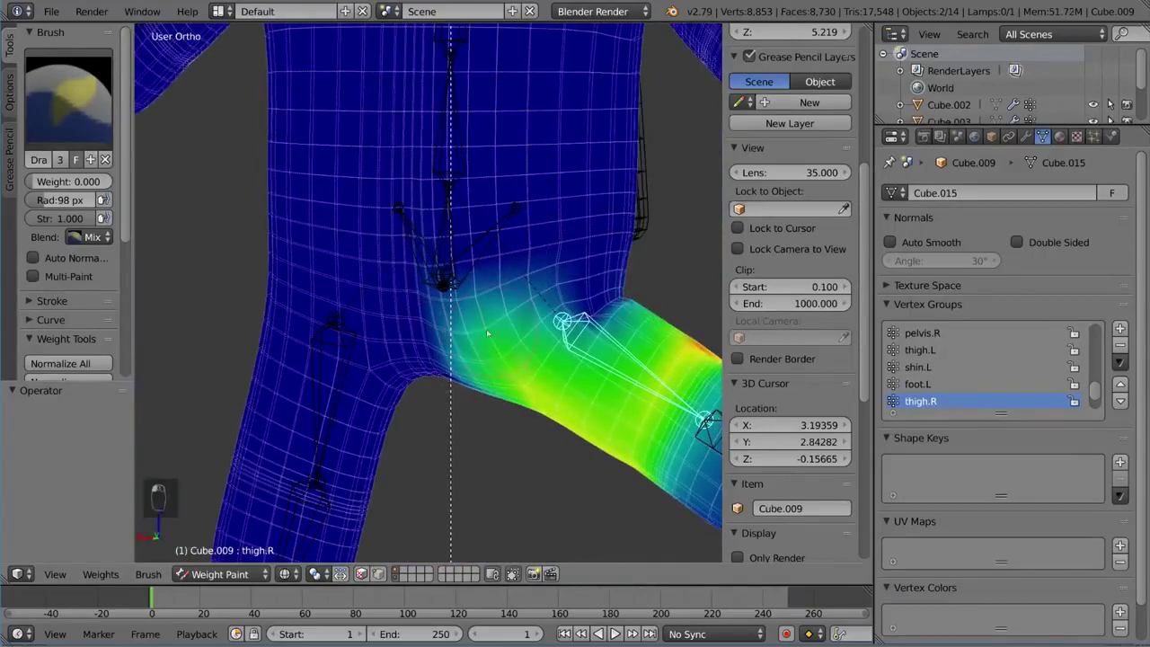
{"action": "middle_click_drag", "start_coordinate": [487, 334], "coordinate": [377, 343]}
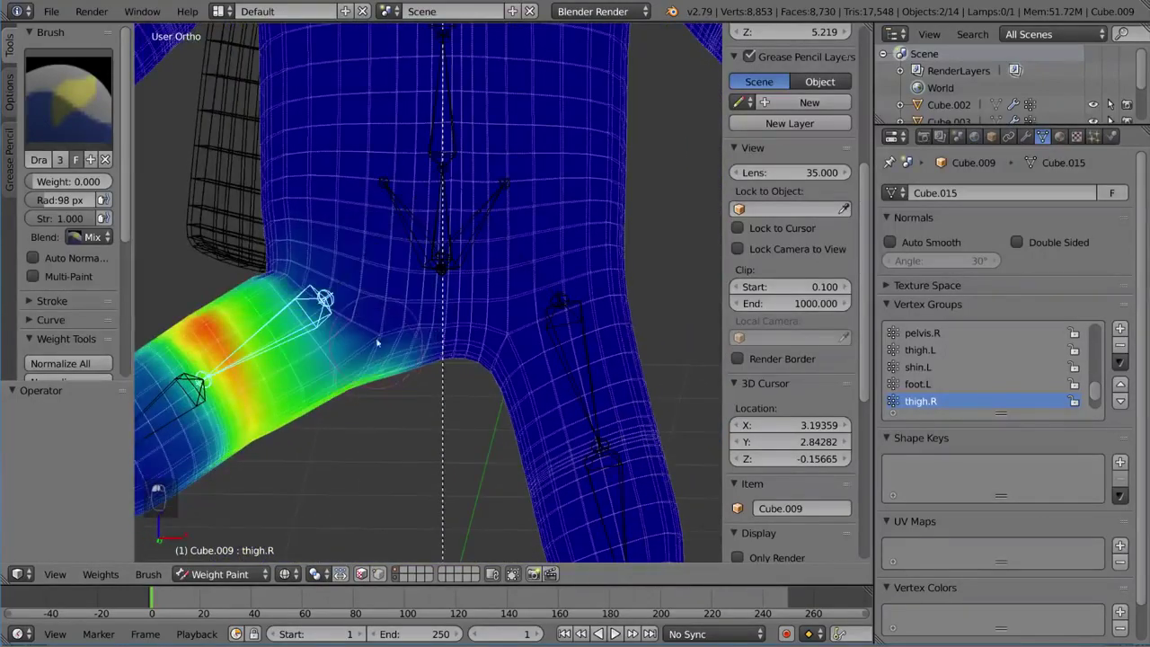
Clear the thigh.R bone's pose rotation and test a small rotation of the leg
{"action": "middle_click_drag", "start_coordinate": [400, 306], "coordinate": [472, 395]}
{"action": "key", "text": "alt+r"}
{"action": "key", "text": "r"}
{"action": "key", "text": "r"}
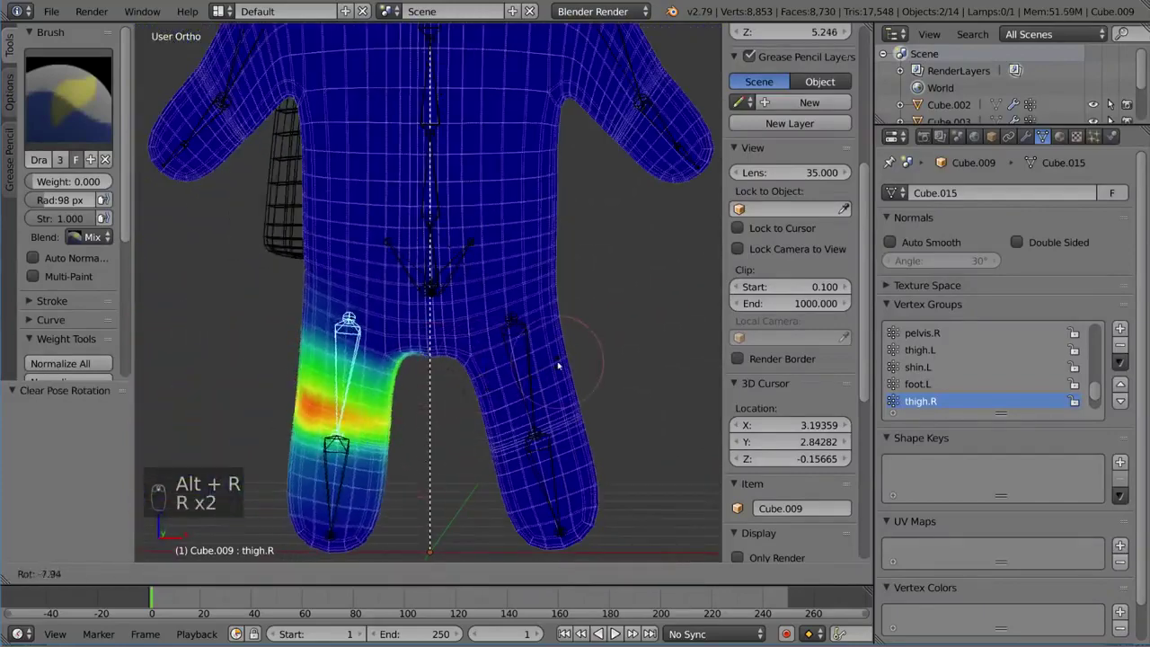
{"action": "left_click", "coordinate": [535, 369]}
Select the thigh.L bone and test its rotation to check the mirrored weights
{"action": "right_click", "coordinate": [537, 381]}
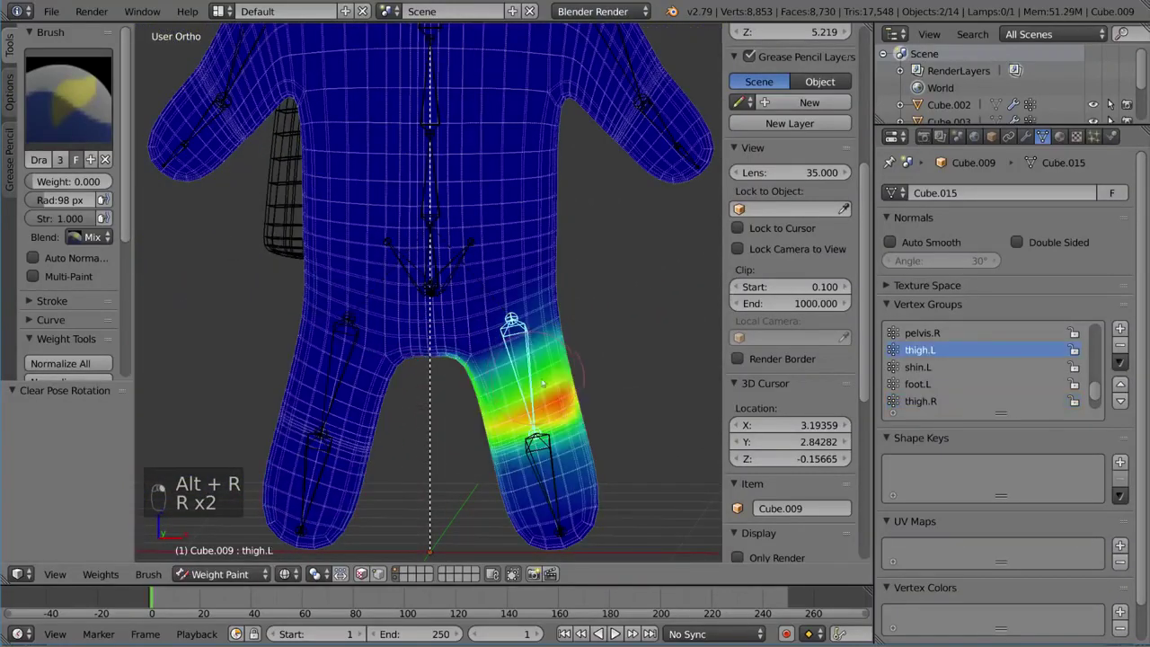
{"action": "key", "text": "r"}
{"action": "right_click", "coordinate": [583, 387]}
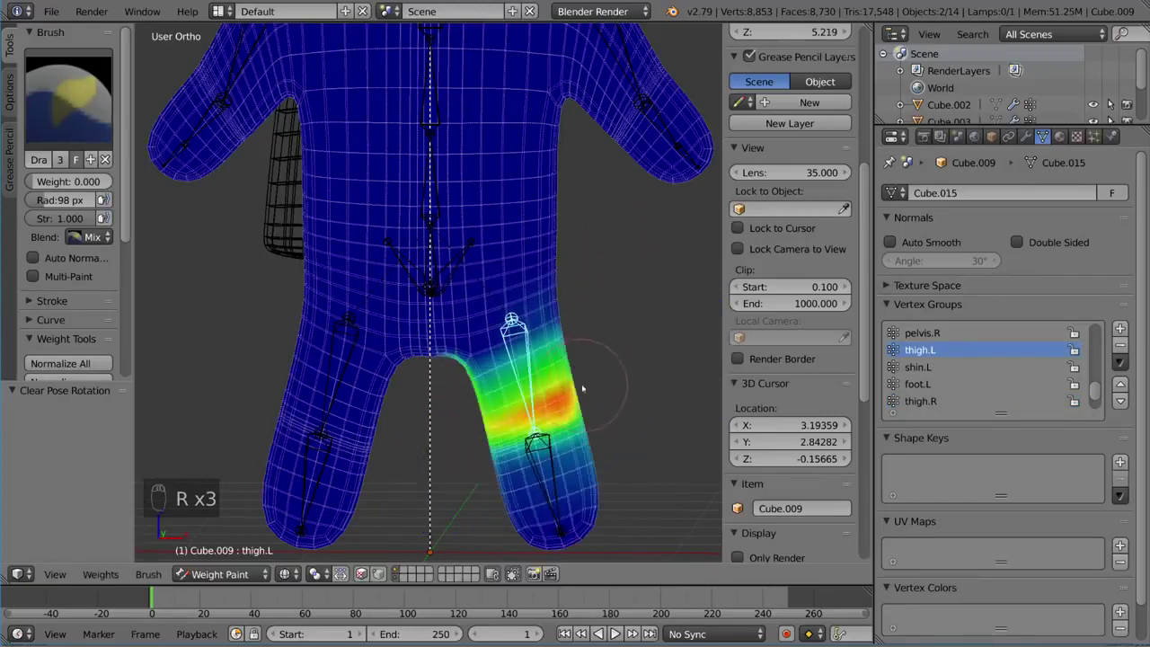
Test a small rotation of the thigh.L bone and cancel it to keep the rest pose
{"action": "middle_click_drag", "start_coordinate": [583, 390], "coordinate": [549, 312], "text": "shift"}
{"action": "scroll", "coordinate": [561, 296], "scroll_direction": "down", "scroll_amount": 1}
{"action": "key", "text": "r"}
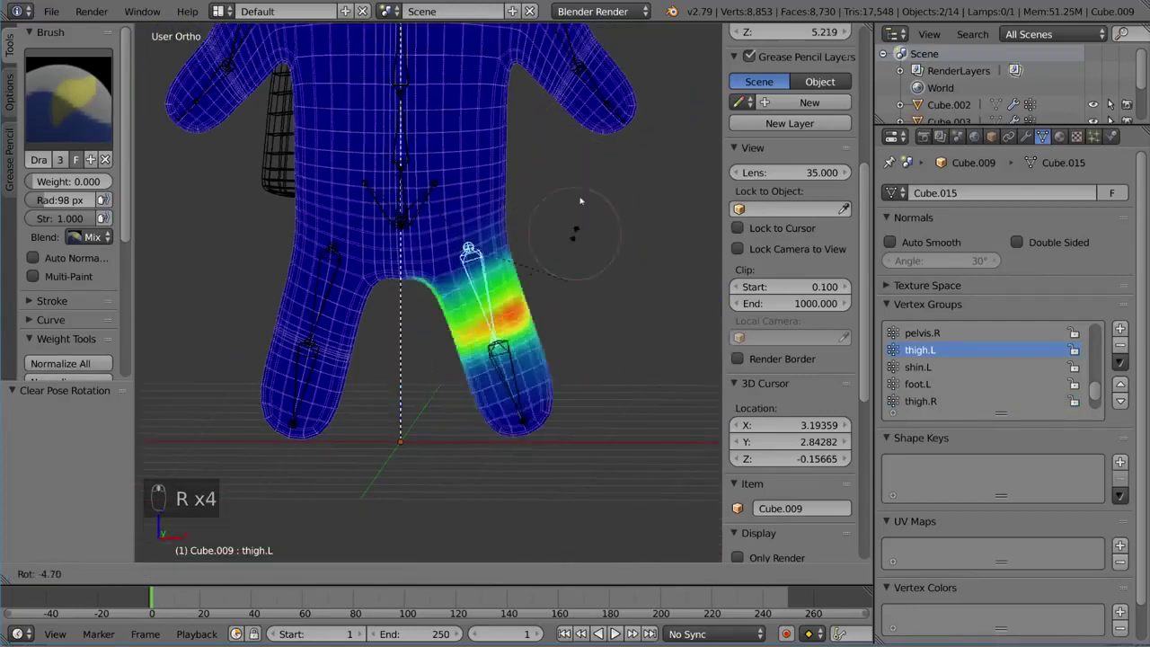
{"action": "right_click", "coordinate": [582, 227]}
Select the thigh.R bone and try a free trackball rotation of the leg, cancelling it after the check
{"action": "right_click", "coordinate": [342, 270]}
{"action": "scroll", "coordinate": [409, 144], "scroll_direction": "up", "scroll_amount": 3}
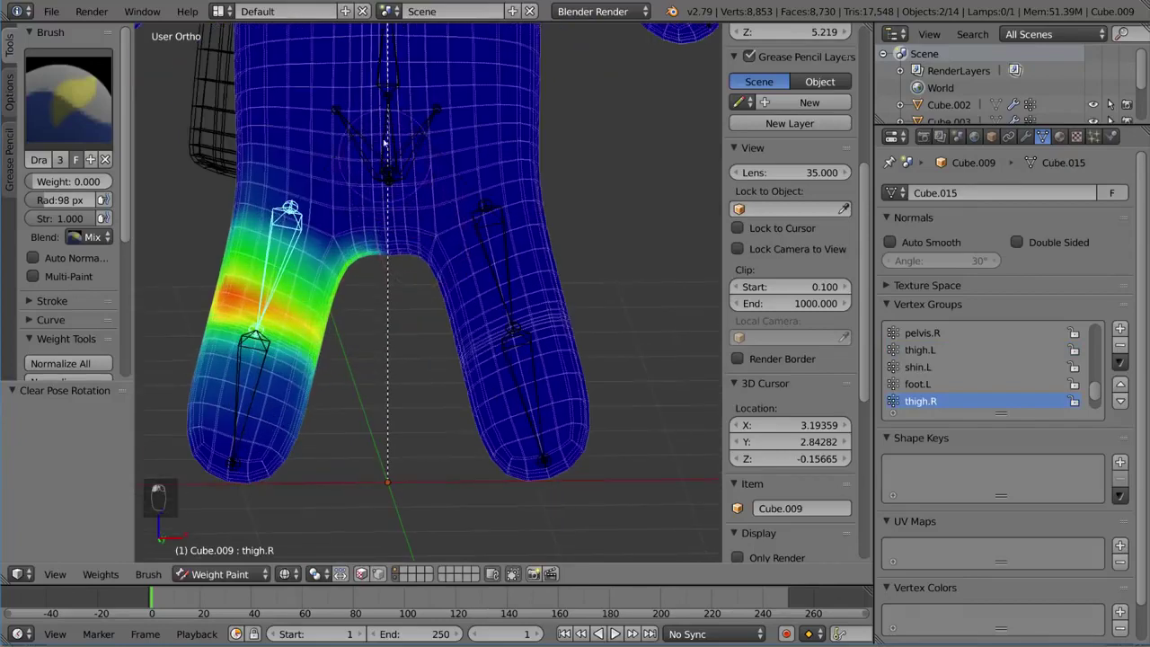
{"action": "middle_click_drag", "start_coordinate": [390, 174], "coordinate": [581, 233]}
{"action": "scroll", "coordinate": [401, 203], "scroll_direction": "up", "scroll_amount": 1}
{"action": "scroll", "coordinate": [580, 233], "scroll_direction": "down", "scroll_amount": 2}
{"action": "key", "text": "r"}
{"action": "key", "text": "r"}
{"action": "right_click", "coordinate": [557, 212]}
Swing the thigh.R bone freely several more times to examine the hip and crotch deformation, restoring the pose after each test
{"action": "middle_click_drag", "start_coordinate": [510, 210], "coordinate": [531, 275]}
{"action": "scroll", "coordinate": [531, 275], "scroll_direction": "up", "scroll_amount": 3}
{"action": "key", "text": "r"}
{"action": "key", "text": "r"}
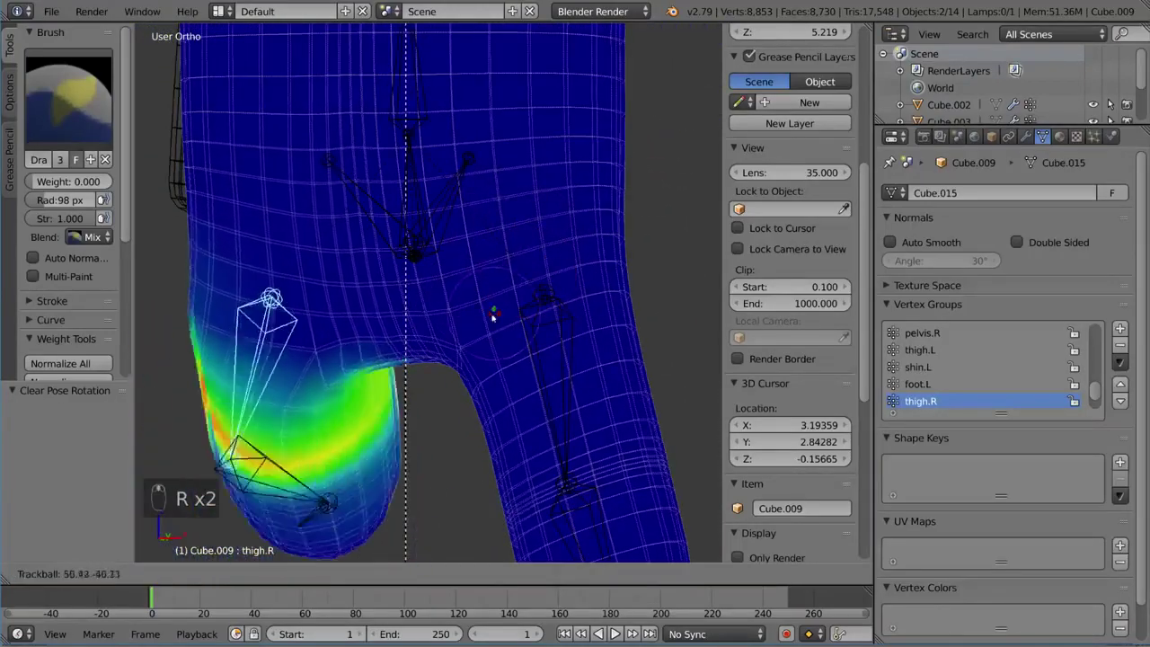
{"action": "left_click", "coordinate": [458, 286]}
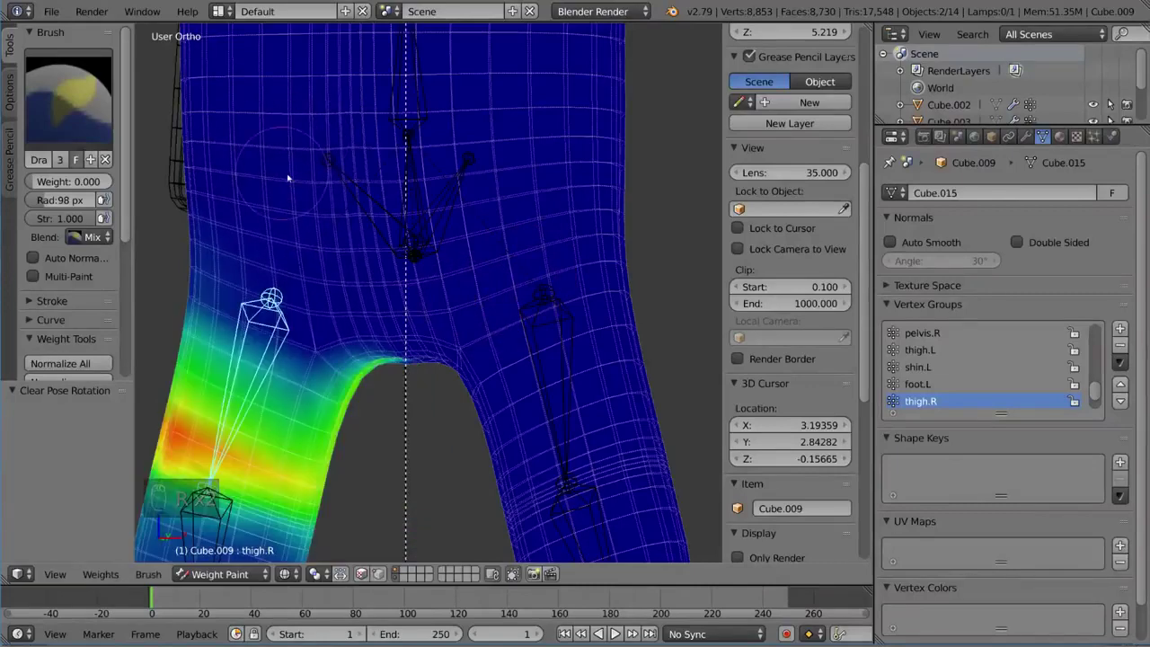
{"action": "middle_click_drag", "start_coordinate": [282, 159], "coordinate": [291, 145]}
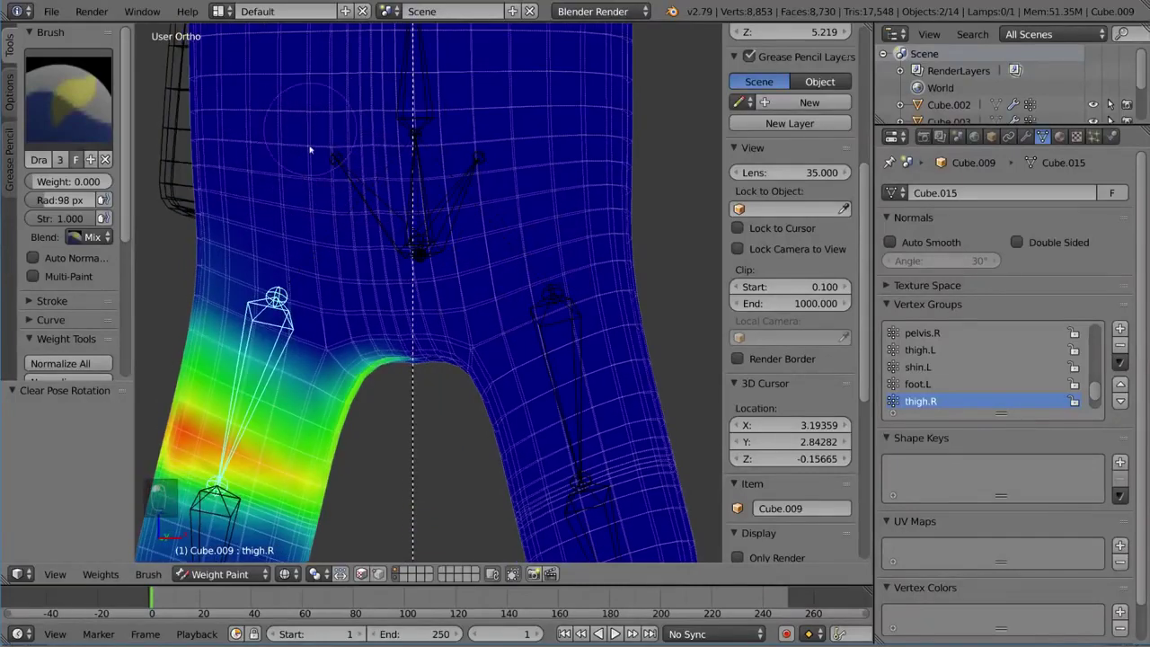
{"action": "key", "text": "r"}
{"action": "key", "text": "r"}
{"action": "right_click", "coordinate": [440, 245]}
{"action": "middle_click_drag", "start_coordinate": [408, 186], "coordinate": [473, 270], "text": "shift"}
{"action": "key", "text": "r"}
{"action": "key", "text": "r"}
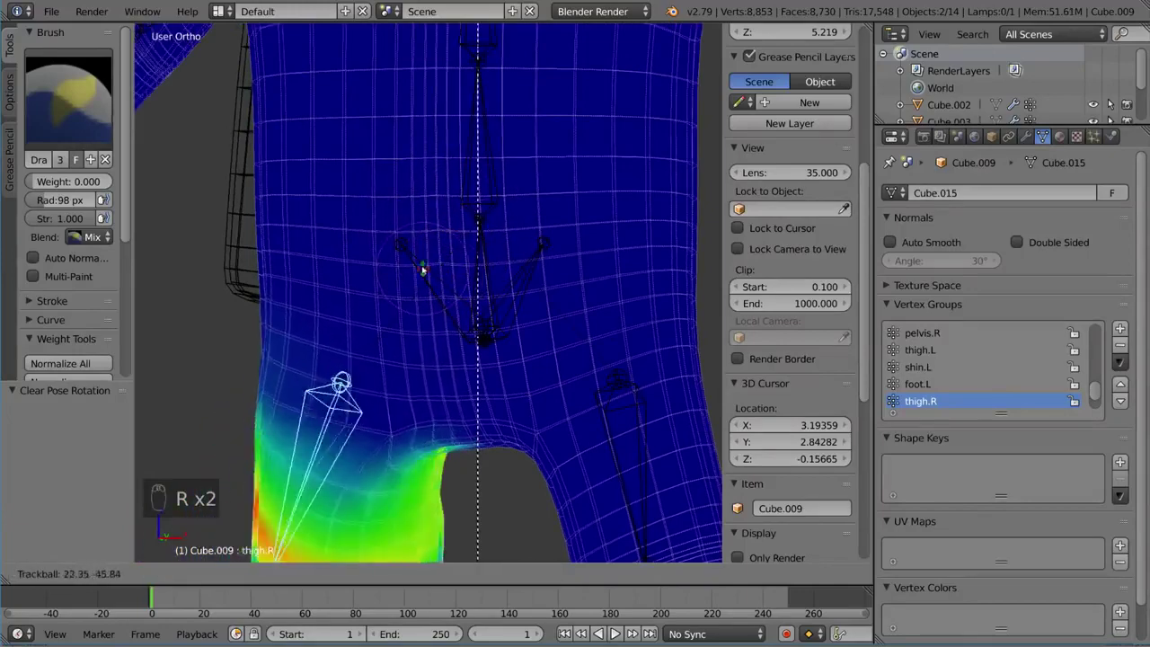
{"action": "right_click", "coordinate": [485, 275]}
Return the body to Object Mode and display the whole snowman in textured shading
{"action": "scroll", "coordinate": [490, 277], "scroll_direction": "down", "scroll_amount": 6}
{"action": "mouse_move", "coordinate": [399, 229]}
{"action": "middle_mouse_down"}
{"action": "mouse_move", "coordinate": [488, 282]}
{"action": "mouse_move", "coordinate": [604, 258]}
{"action": "middle_mouse_up"}
{"action": "key", "text": "ctrl+Tab"}
{"action": "key", "text": "z"}
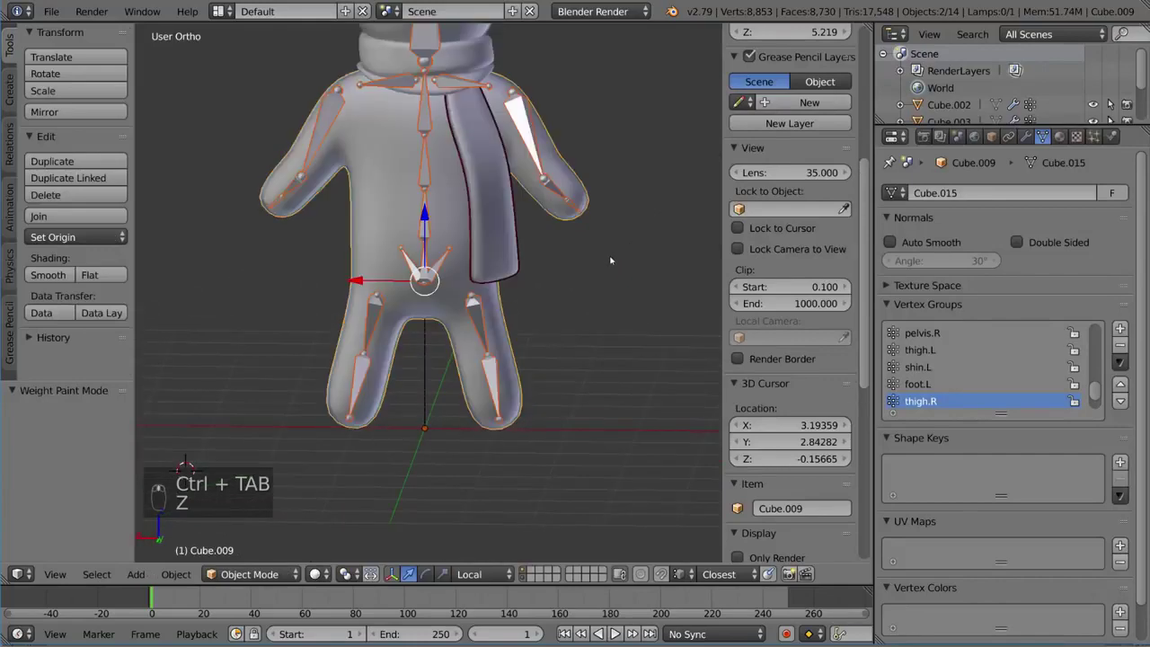
{"action": "key", "text": "alt+z"}
{"action": "middle_click_drag", "start_coordinate": [507, 236], "coordinate": [386, 238]}
{"action": "scroll", "coordinate": [449, 235], "scroll_direction": "down", "scroll_amount": 2}
{"action": "middle_click_drag", "start_coordinate": [486, 211], "coordinate": [529, 293], "text": "shift"}
{"action": "mouse_move", "coordinate": [534, 285]}
{"action": "middle_mouse_down"}
{"action": "mouse_move", "coordinate": [542, 294]}
{"action": "mouse_move", "coordinate": [540, 266]}
{"action": "middle_mouse_up"}
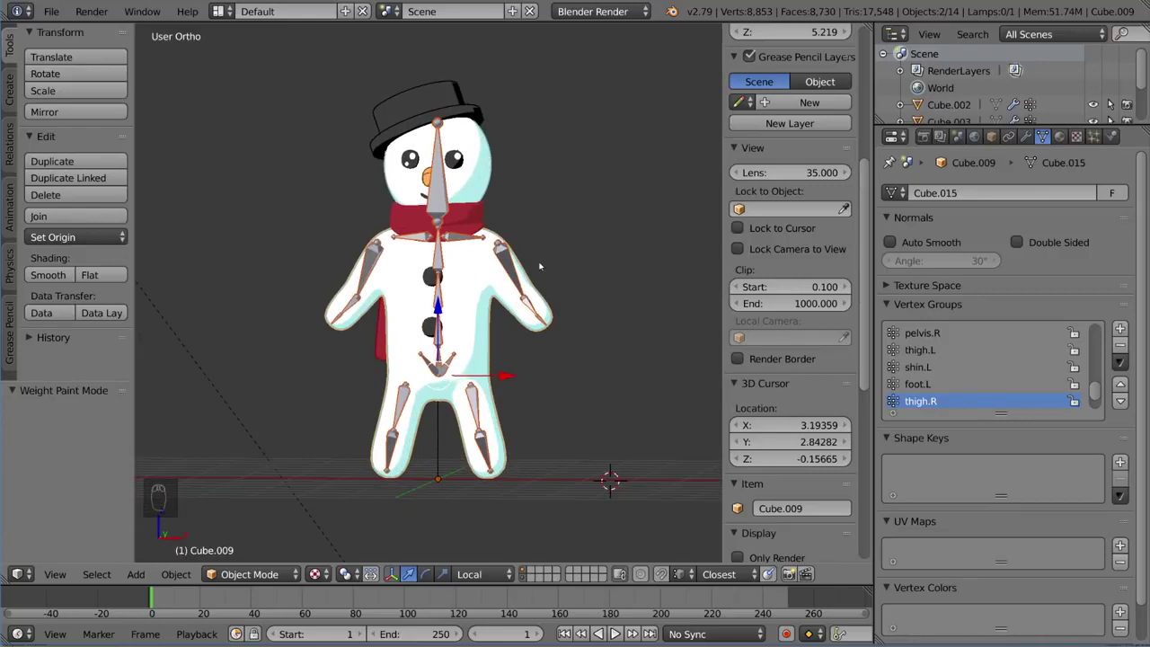